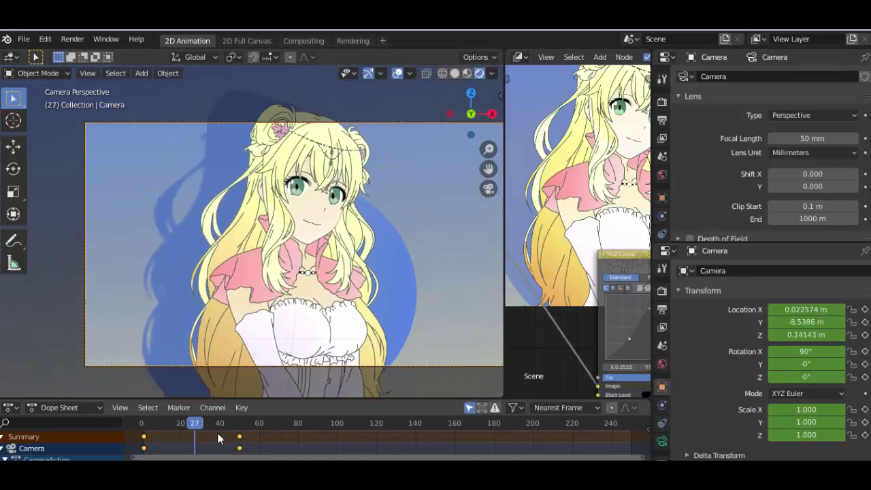
Step: Scrub to a later frame, maximize the 3D viewport and orbit around the camera and image plane
drag(218, 439, 279, 442)
key(ctrl+space)
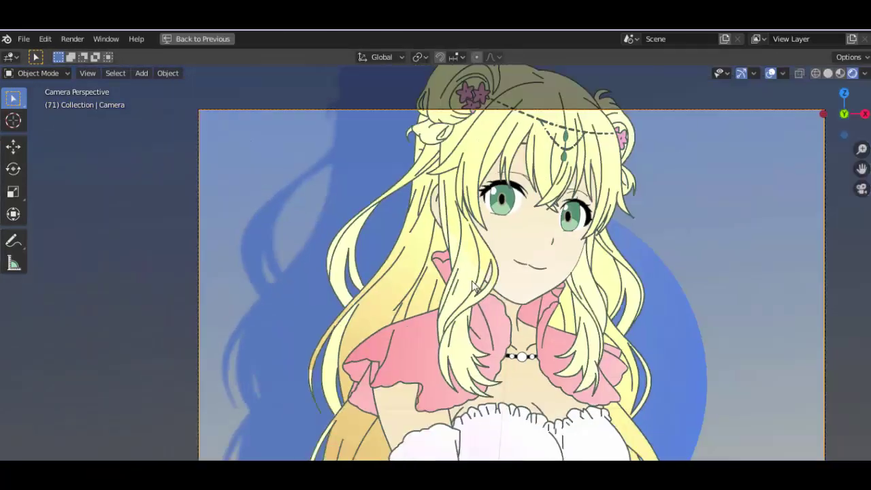
middle_drag(474, 286, 486, 291)
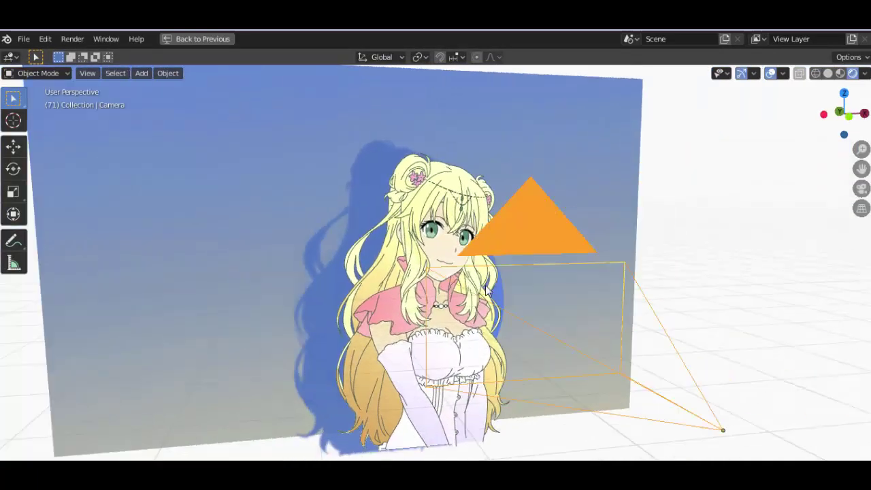
scroll(485, 292, up, 3)
middle_drag(486, 291, 468, 289)
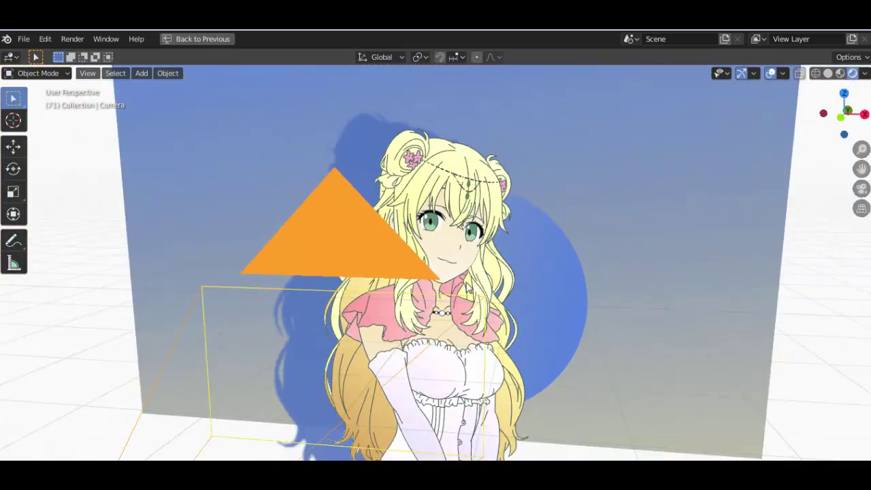
scroll(468, 289, down, 6)
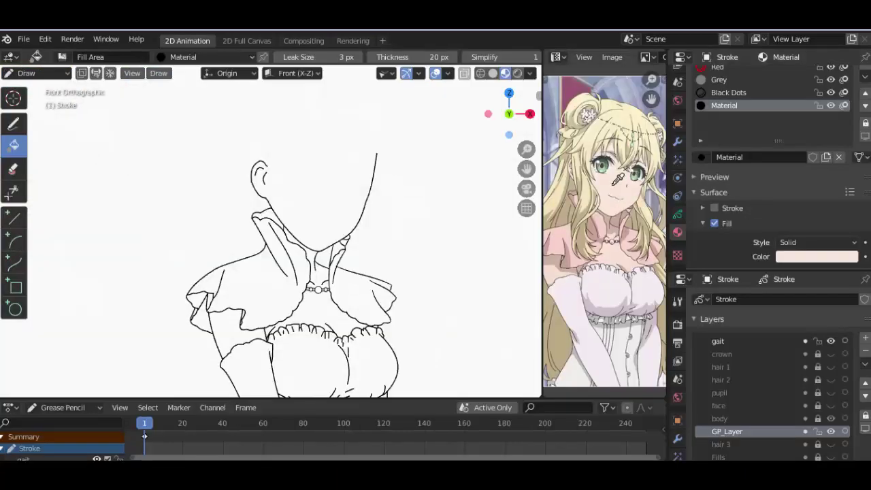
Step: Draw a filled skin-coloured shape capping the top of the girl's head
click(13, 122)
scroll(323, 130, up, 4)
scroll(323, 129, up, 2)
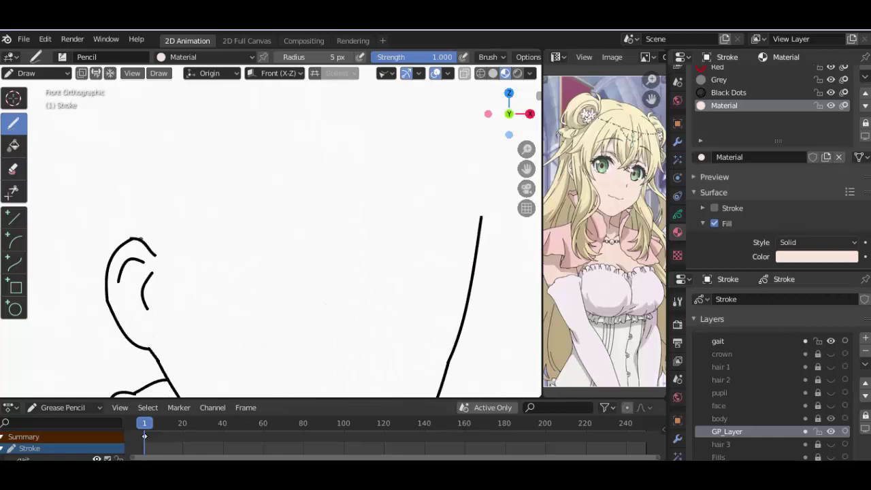
drag(136, 235, 494, 214)
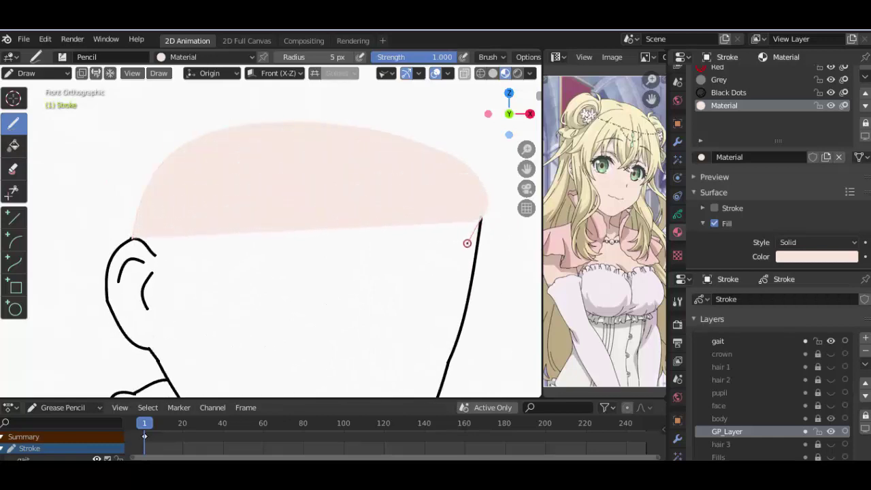
drag(466, 243, 469, 238)
scroll(340, 231, down, 4)
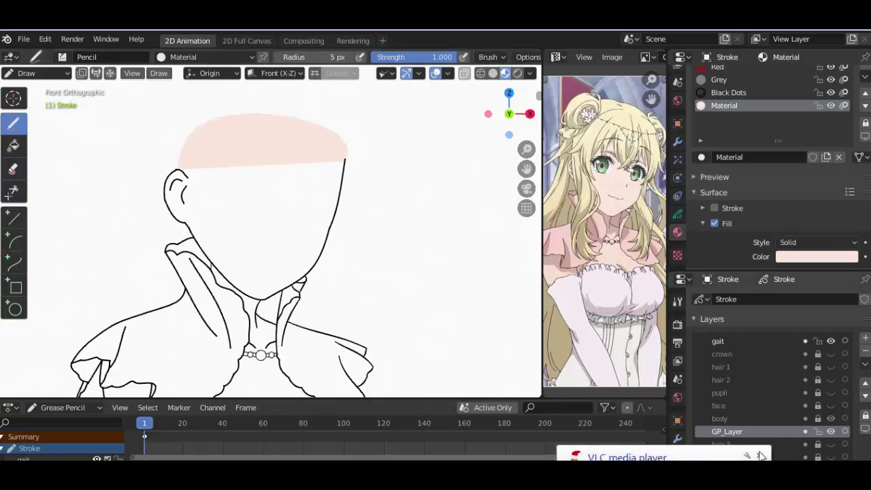
Step: Fill the face and neck with pale skin pink
click(12, 145)
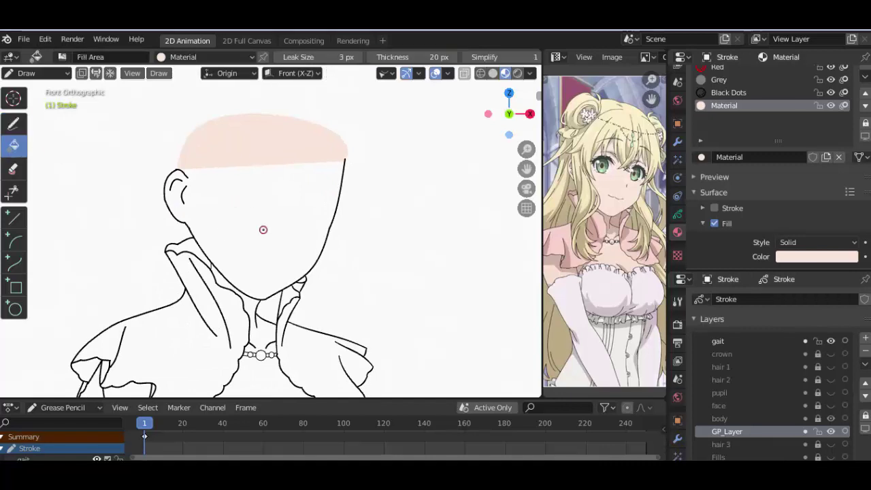
click(264, 229)
scroll(263, 229, up, 4)
shift+scroll(326, 254, down, 4)
scroll(346, 191, up, 2)
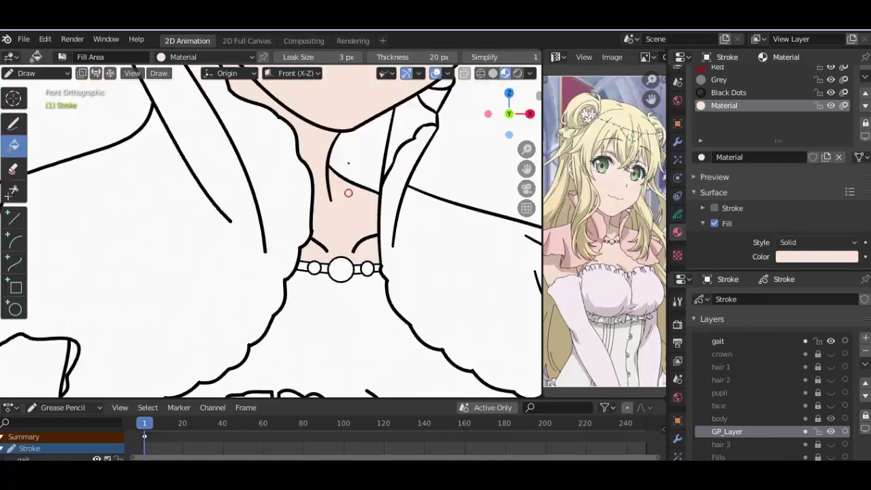
shift+scroll(342, 251, down, 3)
scroll(342, 248, up, 3)
scroll(342, 247, down, 3)
Step: Set the viewport shading background to Theme for a dark grey canvas
click(530, 73)
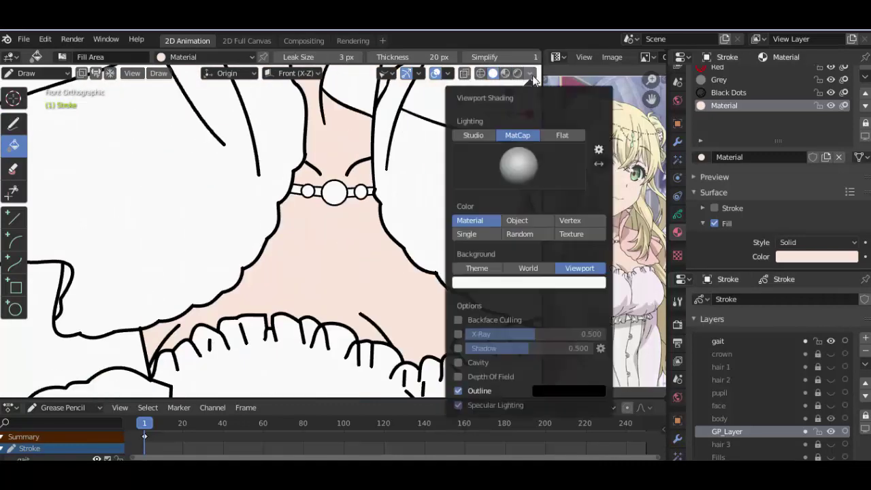
click(492, 272)
shift+scroll(266, 215, down, 4)
scroll(80, 241, up, 2)
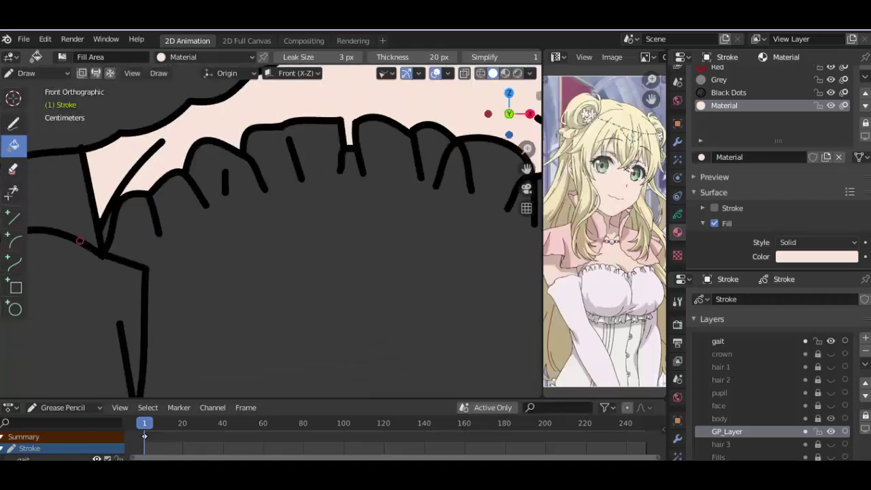
scroll(106, 231, down, 2)
shift+scroll(285, 198, up, 3)
shift+scroll(290, 189, up, 3)
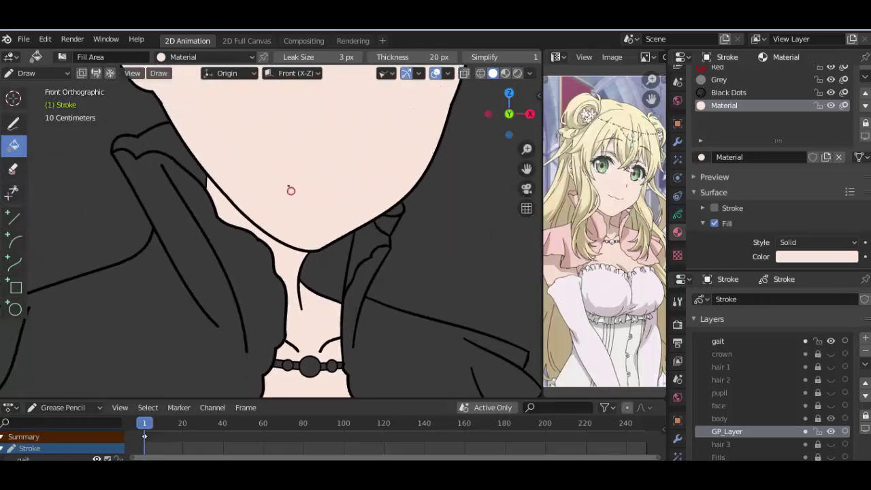
shift+scroll(297, 241, up, 4)
scroll(297, 241, up, 1)
shift+scroll(298, 242, down, 3)
shift+scroll(301, 365, up, 3)
shift+scroll(356, 372, down, 5)
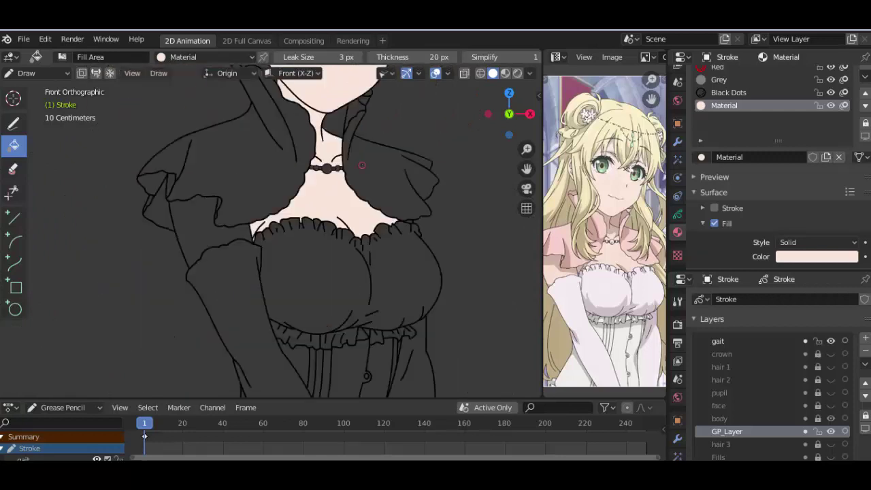
Step: Fill the left shoulder gap and upper chest with skin colour
scroll(374, 239, up, 1)
click(187, 202)
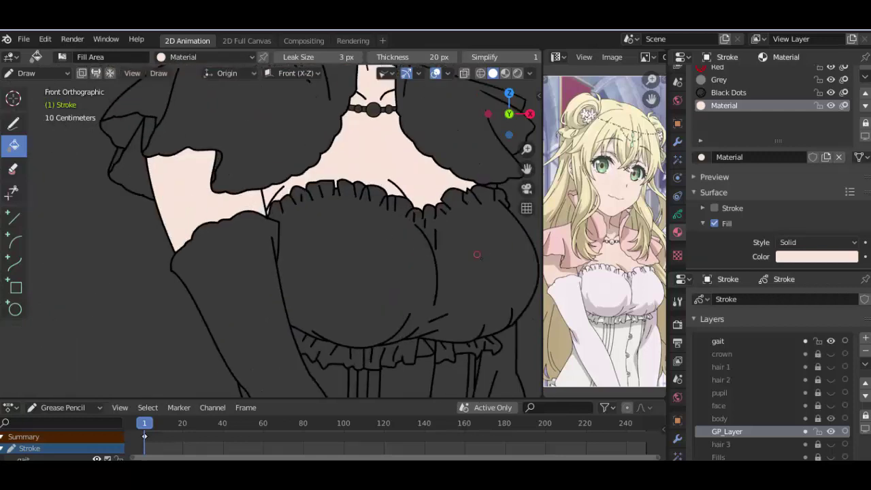
scroll(477, 254, down, 2)
shift+scroll(408, 272, down, 3)
scroll(605, 231, down, 1)
shift+scroll(333, 291, up, 5)
scroll(334, 291, up, 2)
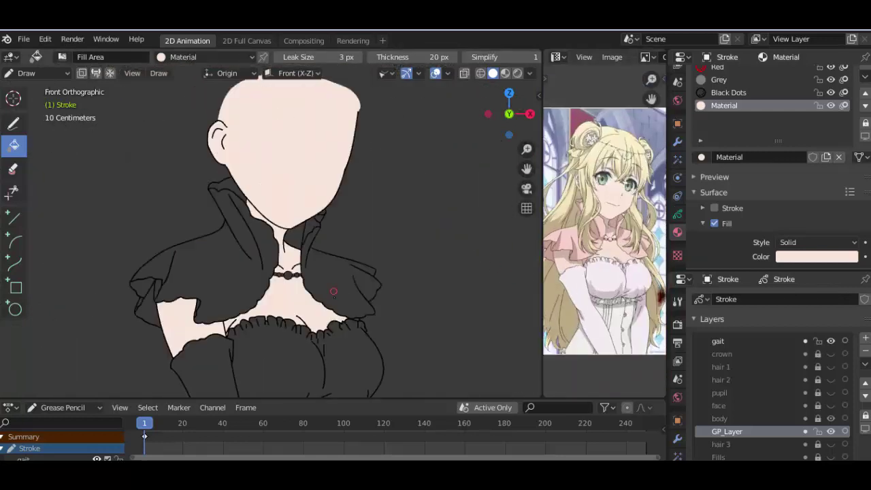
shift+scroll(333, 291, up, 2)
Step: Add a new material slot, Material.001, with a pink fill colour
click(864, 75)
click(783, 180)
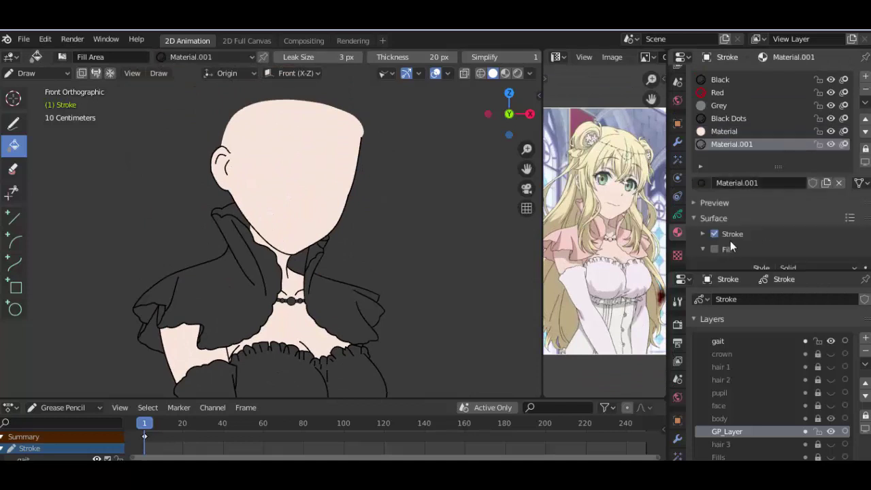
scroll(788, 232, down, 2)
click(787, 230)
click(846, 177)
click(272, 251)
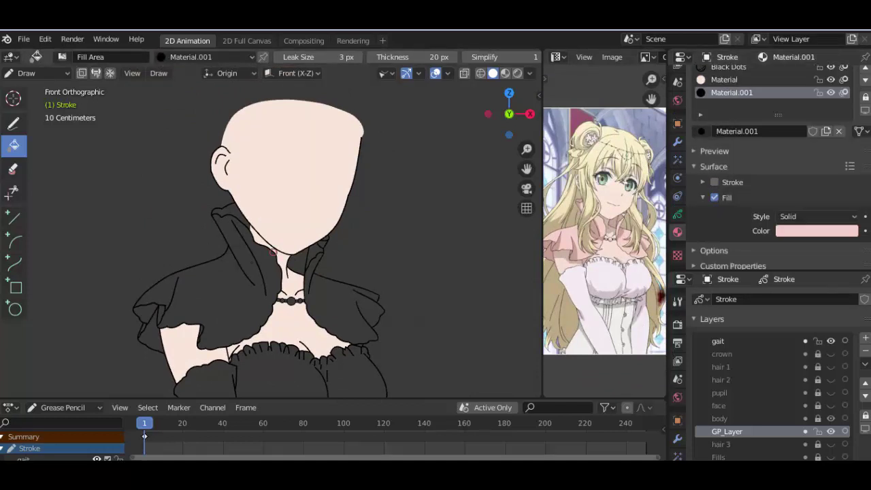
Step: Fill the left side of the cape and the collar pink
click(228, 286)
scroll(225, 288, up, 4)
click(159, 170)
scroll(159, 167, down, 2)
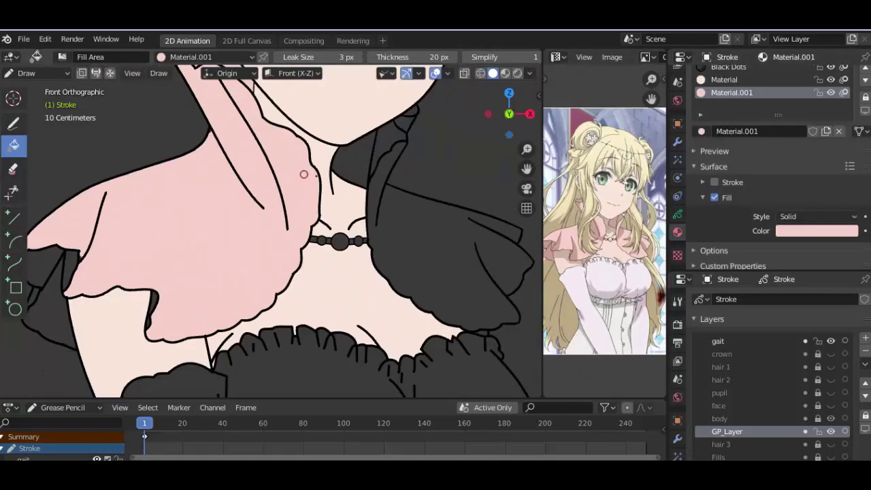
shift+middle_drag(387, 148, 321, 233)
scroll(320, 233, up, 3)
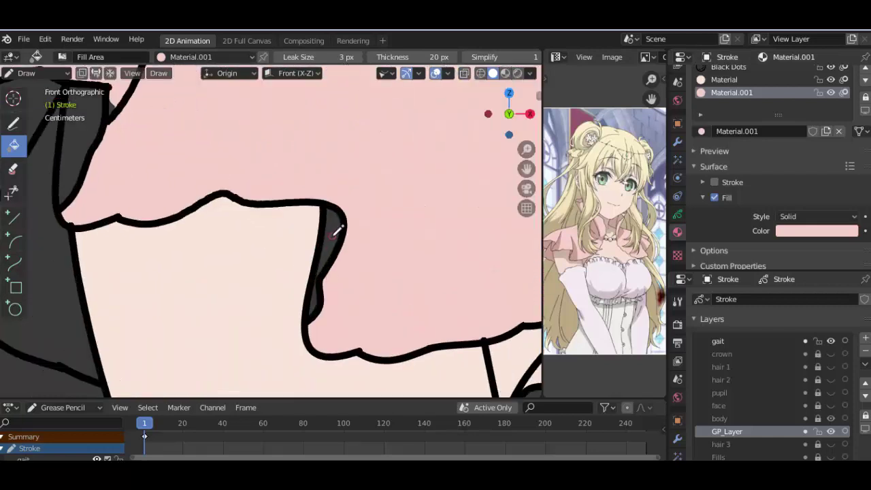
scroll(298, 214, up, 2)
Step: Draw short strokes to close gaps in the cape outline
click(17, 122)
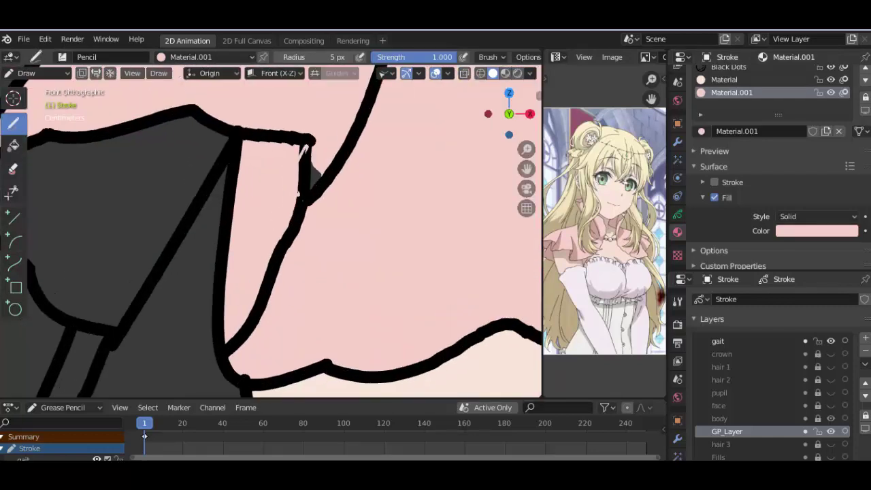
scroll(156, 191, down, 2)
shift+middle_drag(156, 190, 303, 214)
scroll(304, 213, up, 3)
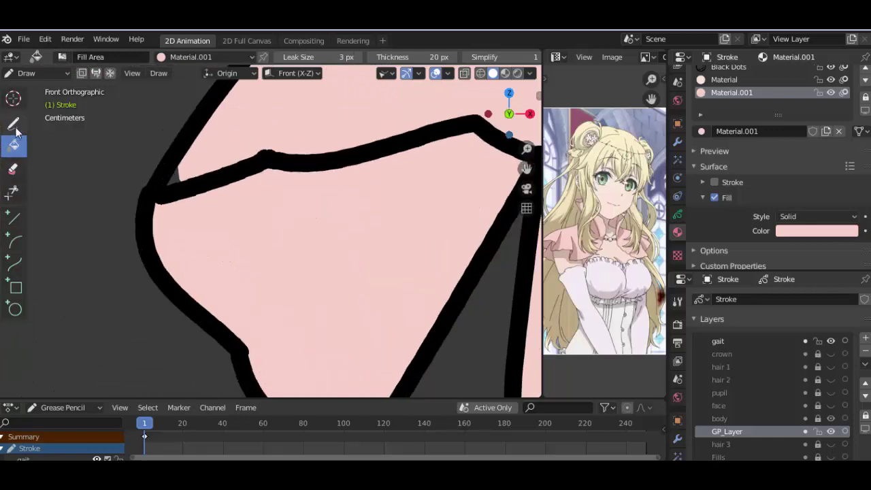
drag(158, 185, 179, 157)
mouse_move(170, 170)
shift+middle_down()
mouse_move(268, 234)
mouse_move(258, 165)
shift+middle_up()
Step: Fill the cape area right of the neck pink
click(13, 145)
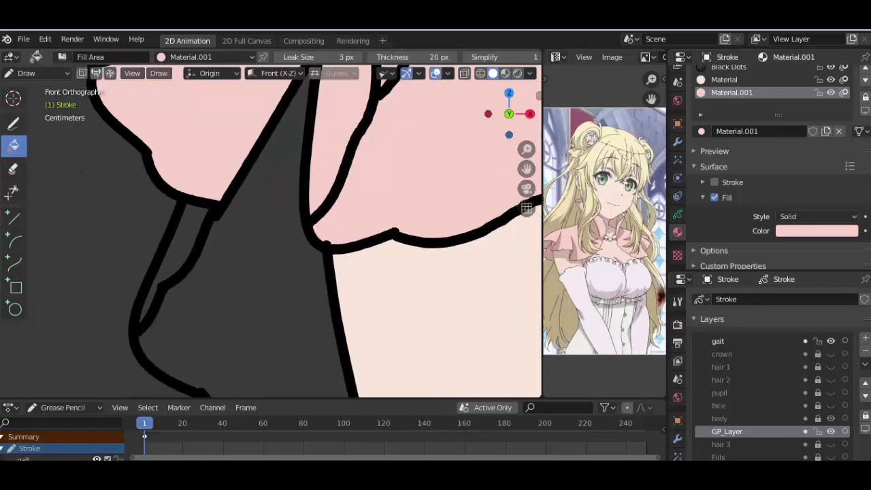
shift+middle_drag(258, 204, 290, 300)
scroll(290, 299, up, 2)
shift+middle_drag(235, 200, 149, 188)
scroll(150, 188, down, 3)
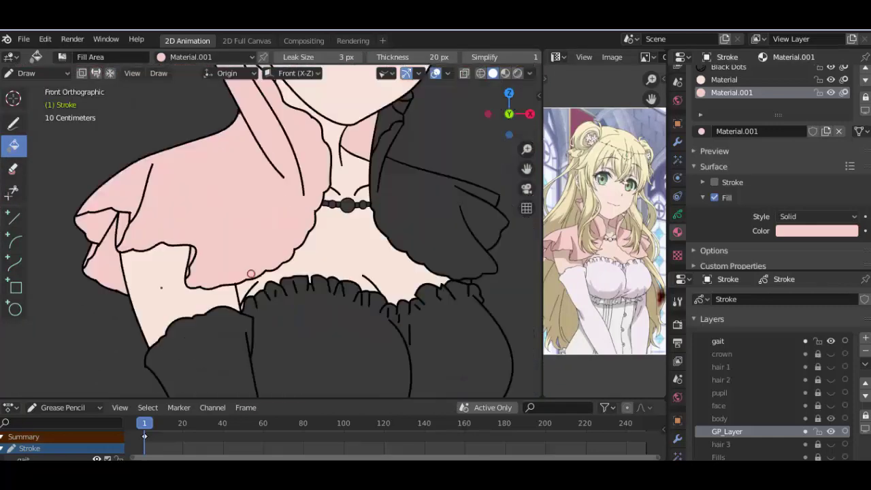
scroll(367, 276, up, 3)
scroll(310, 163, up, 2)
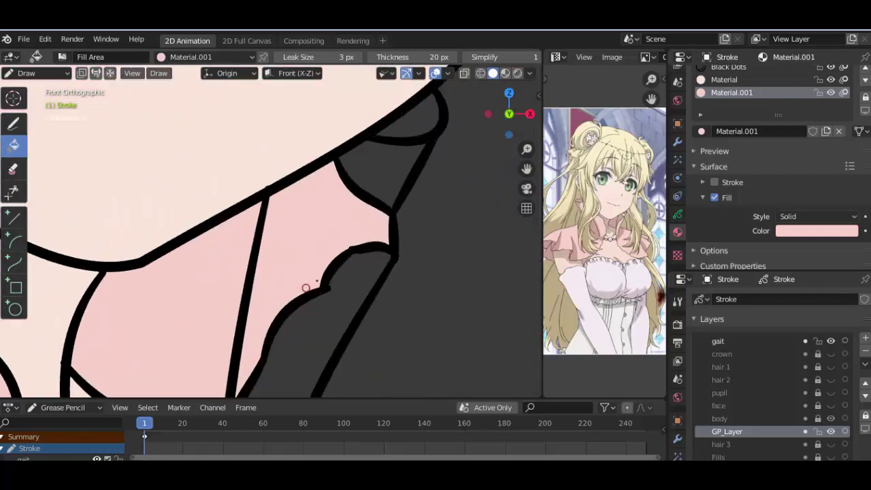
scroll(398, 218, down, 3)
click(274, 232)
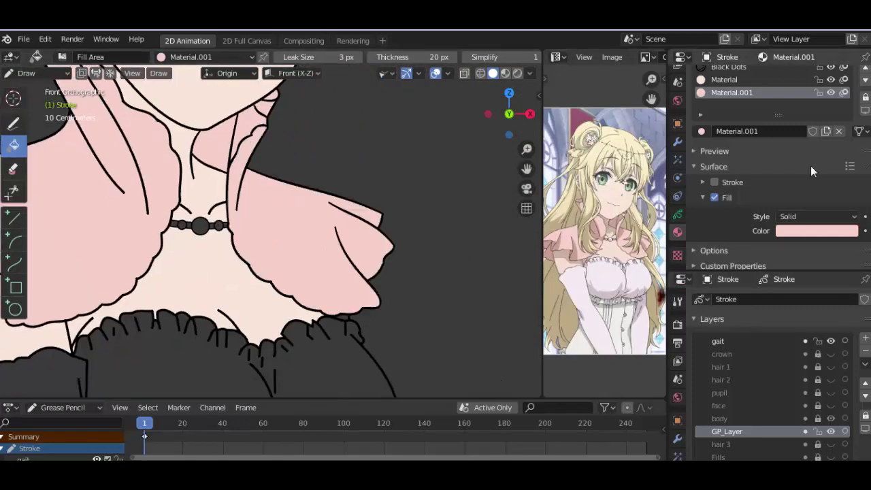
Step: Reselect the skin material, Material, in the material list
click(724, 80)
scroll(383, 296, down, 2)
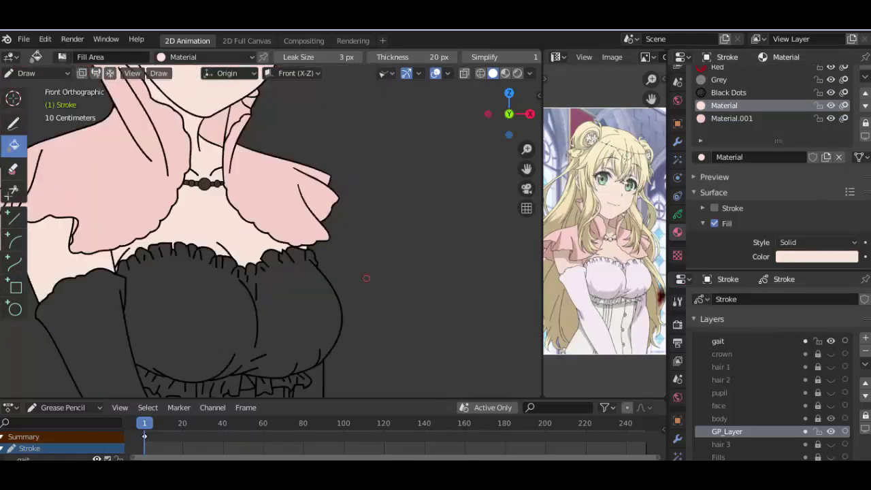
scroll(363, 276, down, 3)
shift+scroll(279, 313, down, 3)
shift+scroll(299, 258, down, 3)
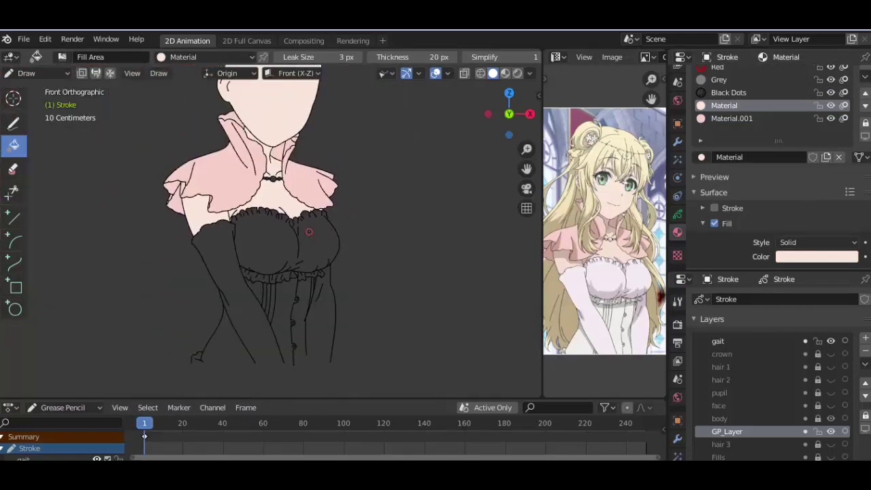
Step: Add a new material, Material.002, with fill enabled and a white fill colour
click(861, 68)
click(782, 181)
click(721, 198)
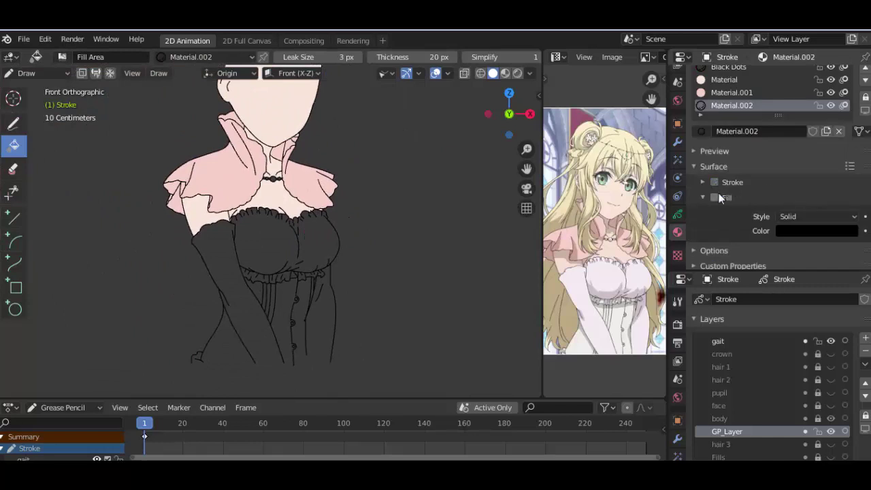
click(817, 231)
click(848, 49)
Step: Fill both arms, the lower left arm and the dress centre strip white
scroll(286, 208, up, 2)
scroll(252, 260, up, 3)
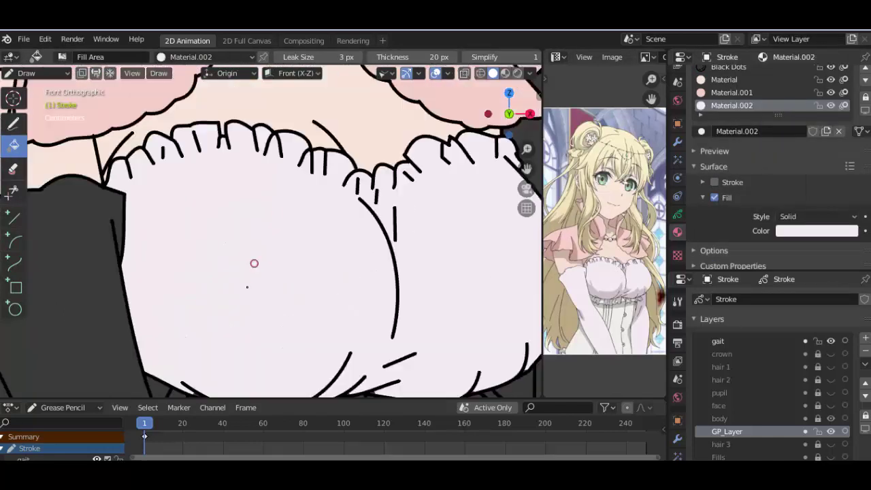
scroll(252, 261, up, 3)
scroll(406, 221, down, 5)
shift+scroll(155, 179, down, 2)
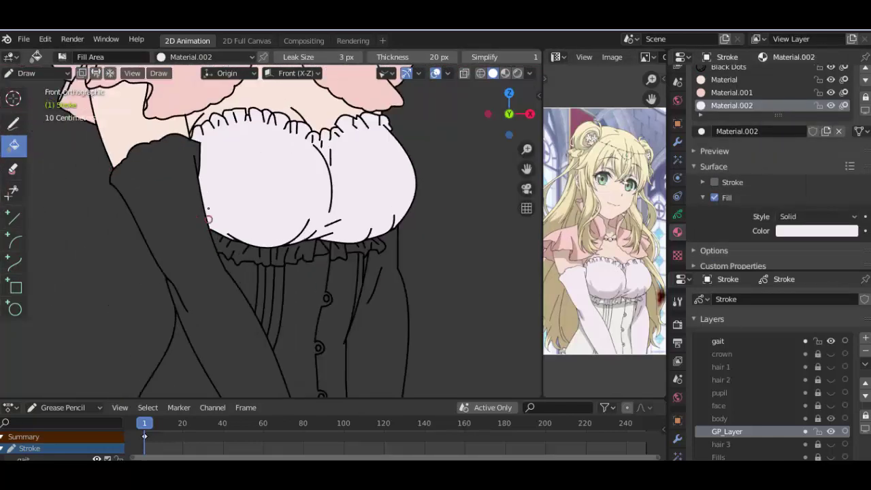
scroll(170, 201, down, 1)
click(167, 204)
click(385, 287)
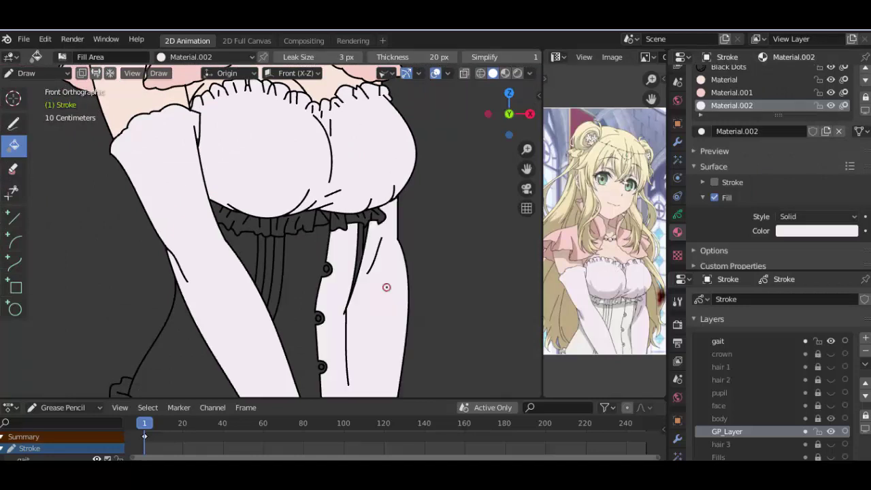
click(308, 287)
click(174, 357)
Step: Paint the interiors of two dress buttons white with the Draw tool
scroll(263, 210, up, 4)
scroll(258, 334, down, 4)
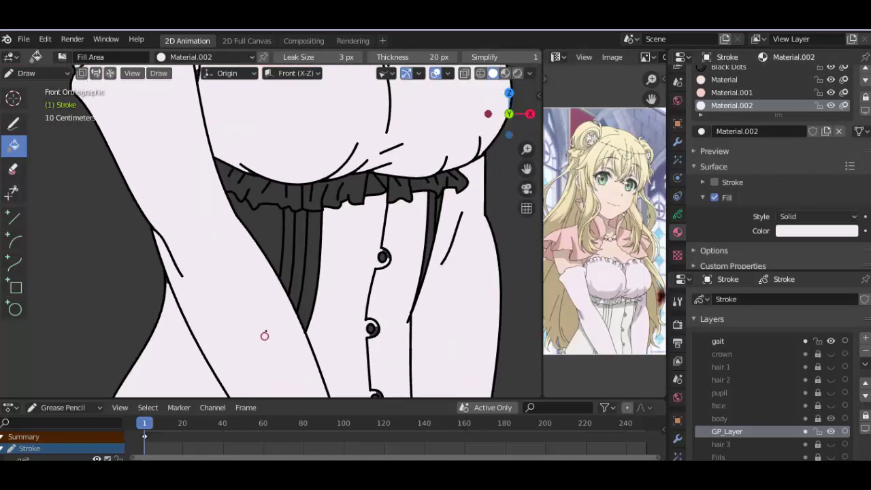
scroll(191, 218, up, 5)
key(d)
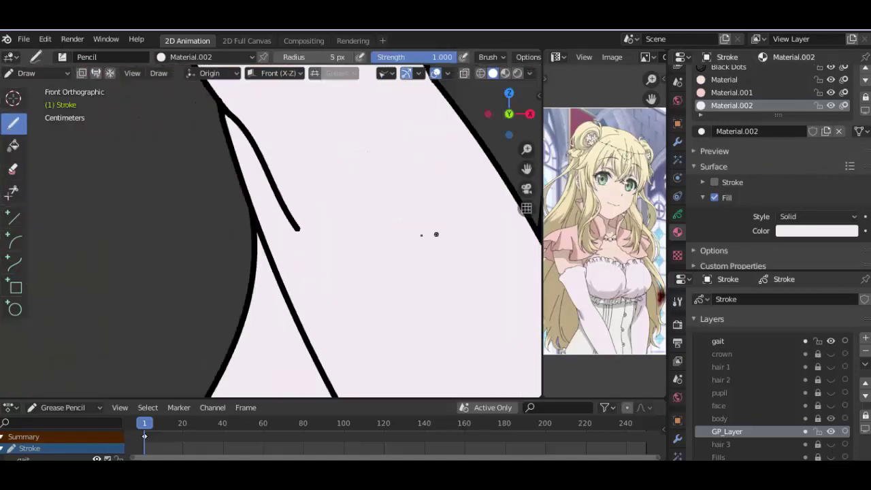
scroll(435, 234, down, 3)
scroll(306, 204, up, 2)
drag(284, 196, 289, 193)
shift+scroll(306, 204, down, 2)
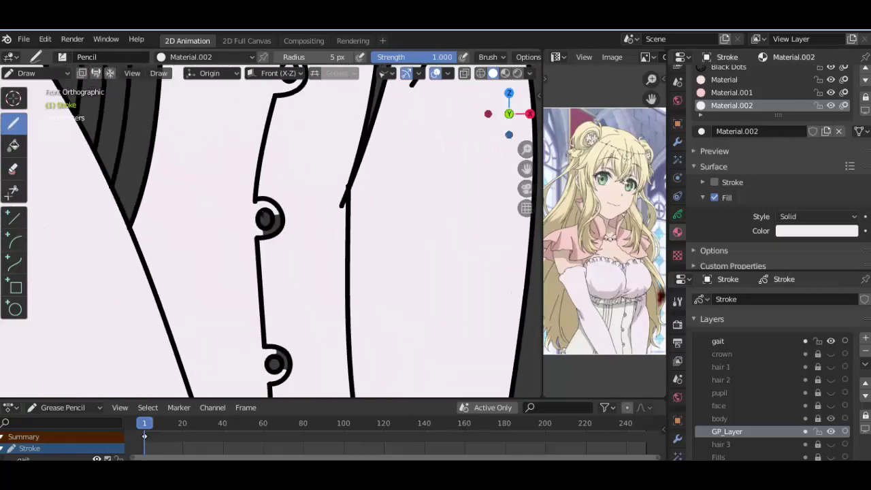
shift+scroll(286, 225, down, 2)
drag(267, 223, 269, 246)
scroll(330, 273, down, 2)
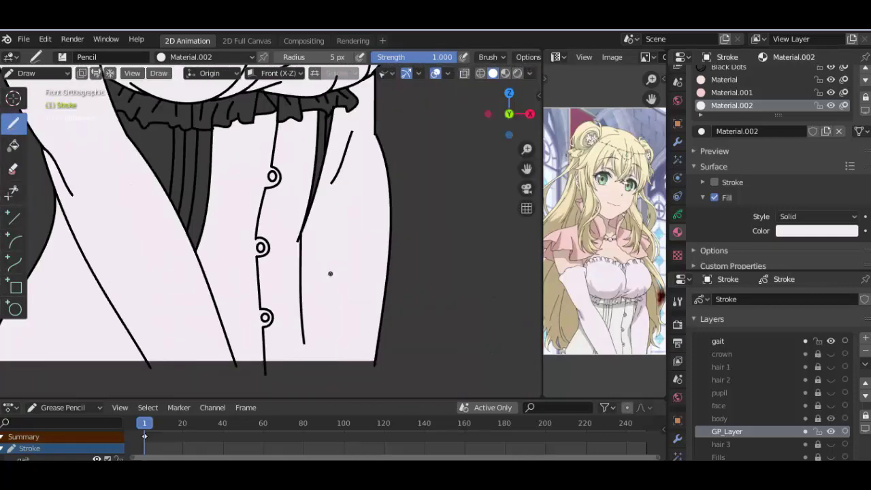
shift+scroll(334, 229, up, 2)
Step: Fill the ruffle white, undoing a stray triangle fill
key(f)
scroll(368, 210, up, 1)
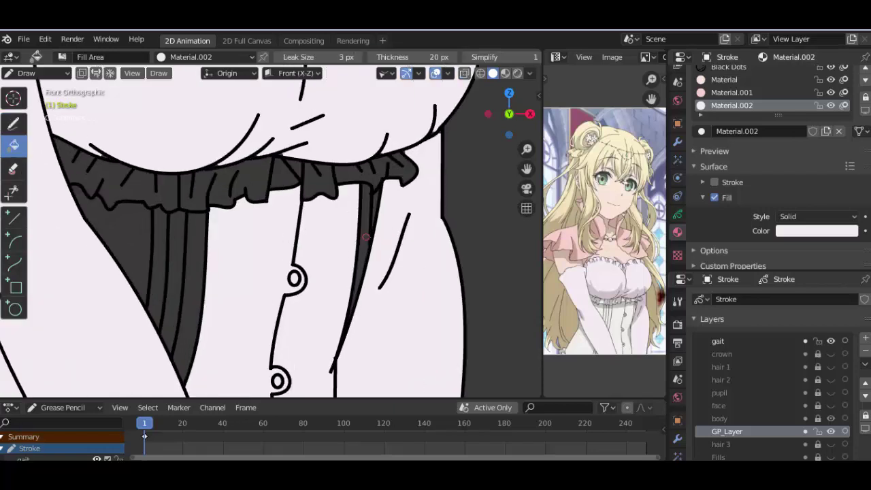
scroll(383, 200, up, 2)
scroll(401, 142, up, 1)
shift+scroll(381, 170, up, 3)
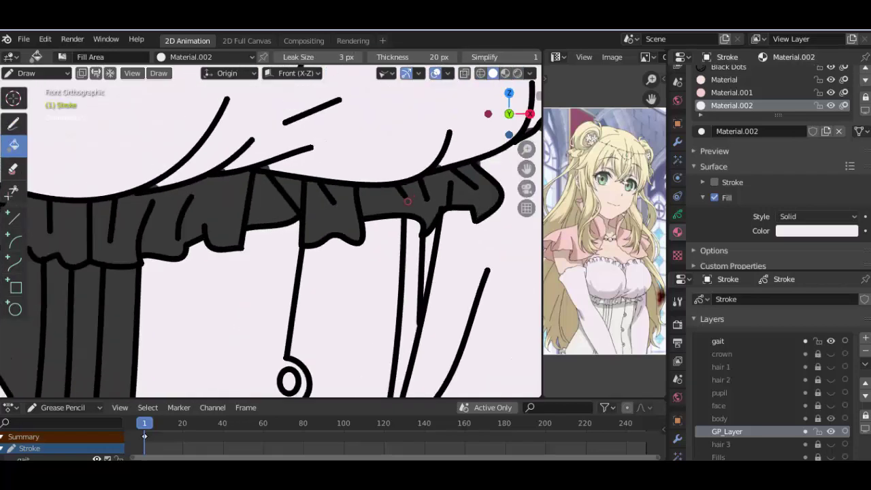
key(ctrl+z)
scroll(232, 184, up, 2)
key(ctrl+z)
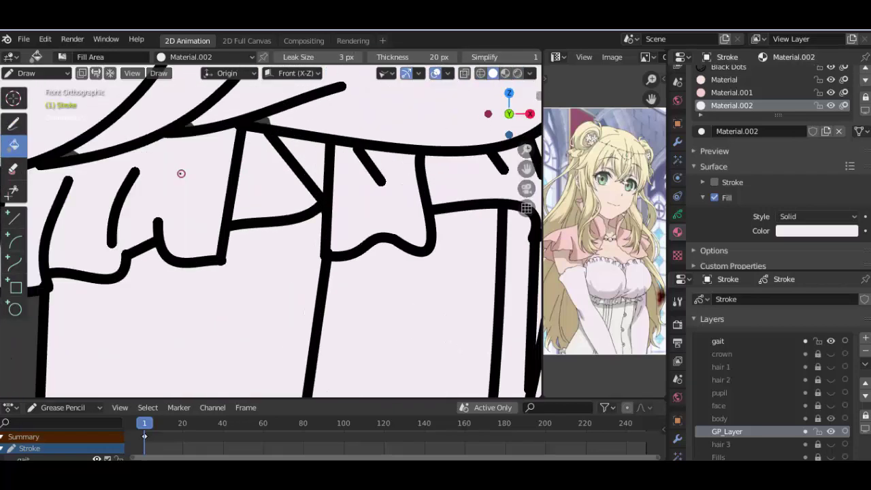
key(ctrl+shift+z)
Step: Draw a stroke closing the gap along the ruffle's top edge
key(d)
drag(106, 168, 265, 122)
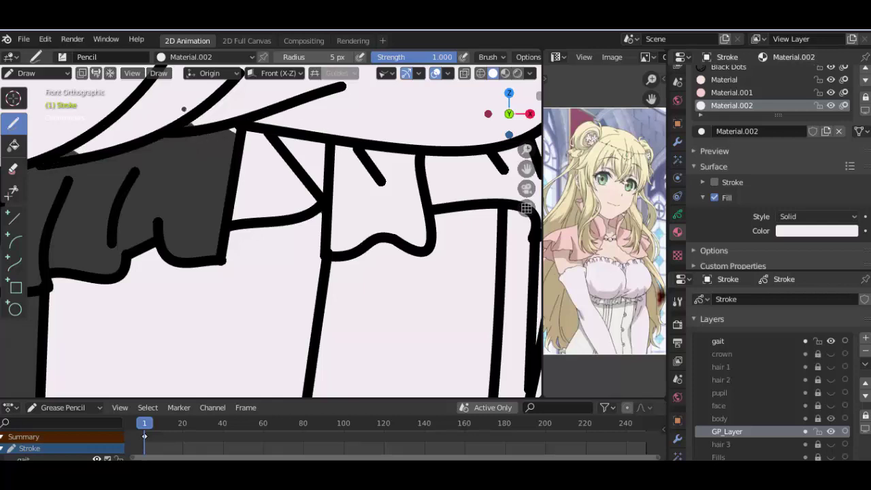
ctrl+scroll(184, 109, up, 2)
shift+scroll(272, 170, down, 2)
shift+scroll(340, 200, up, 2)
scroll(270, 242, up, 2)
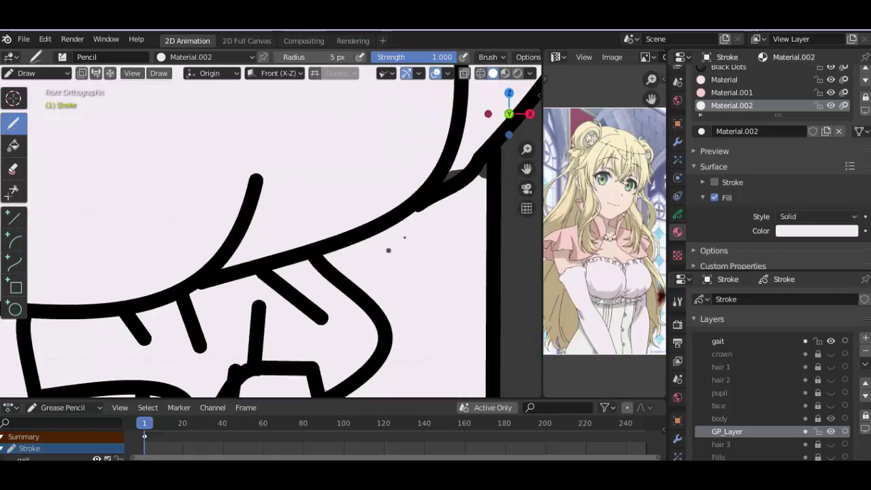
scroll(323, 248, up, 2)
ctrl+scroll(322, 245, down, 2)
shift+scroll(320, 250, up, 2)
scroll(195, 212, down, 2)
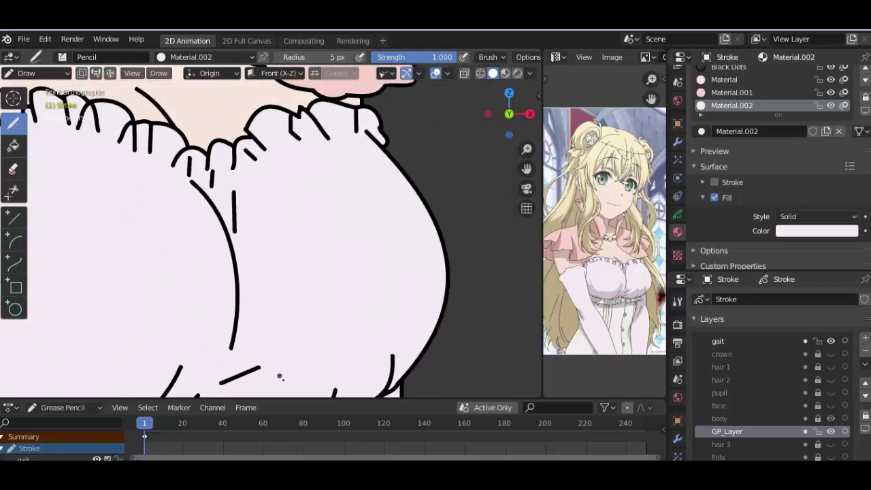
shift+scroll(195, 212, down, 2)
scroll(196, 213, up, 2)
scroll(195, 212, up, 1)
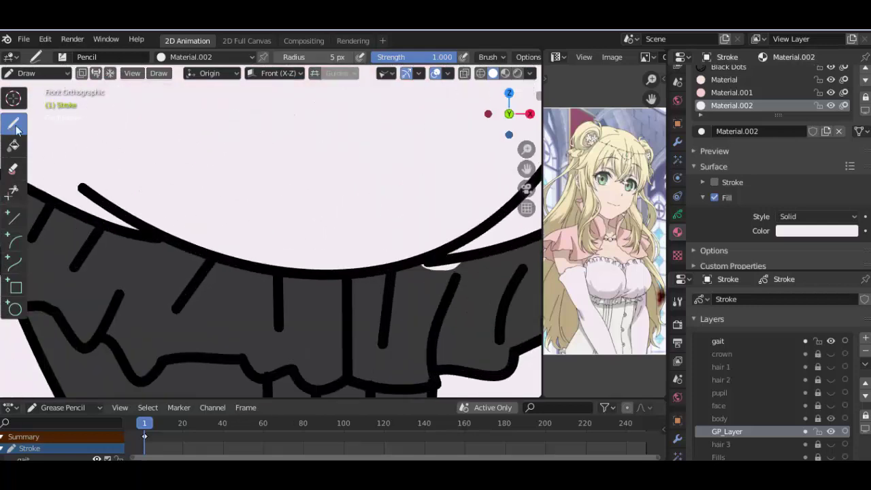
Step: Fill two ruffle sections white
click(13, 145)
scroll(233, 292, down, 2)
click(231, 291)
click(338, 292)
shift+scroll(335, 266, down, 3)
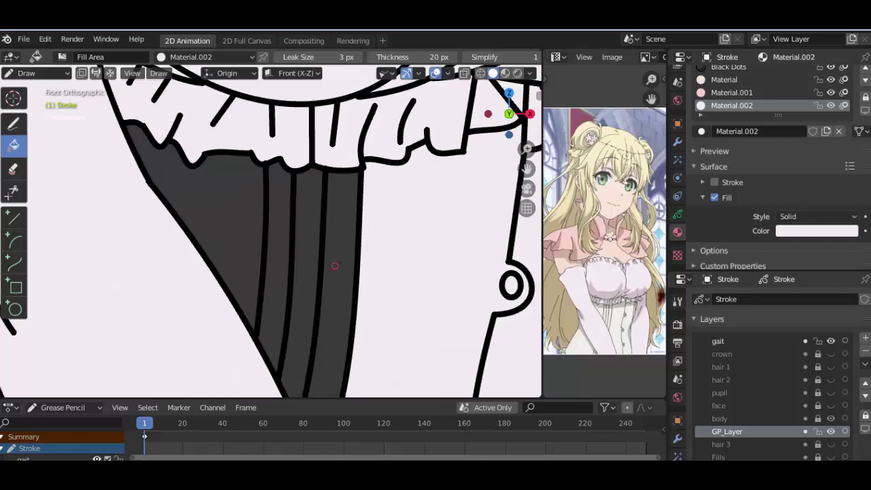
shift+scroll(335, 265, down, 2)
ctrl+scroll(288, 178, down, 2)
Step: Refill two dark dress stripes white and unhide the hair line art layer
click(288, 179)
click(229, 168)
scroll(331, 276, down, 2)
shift+scroll(331, 276, up, 4)
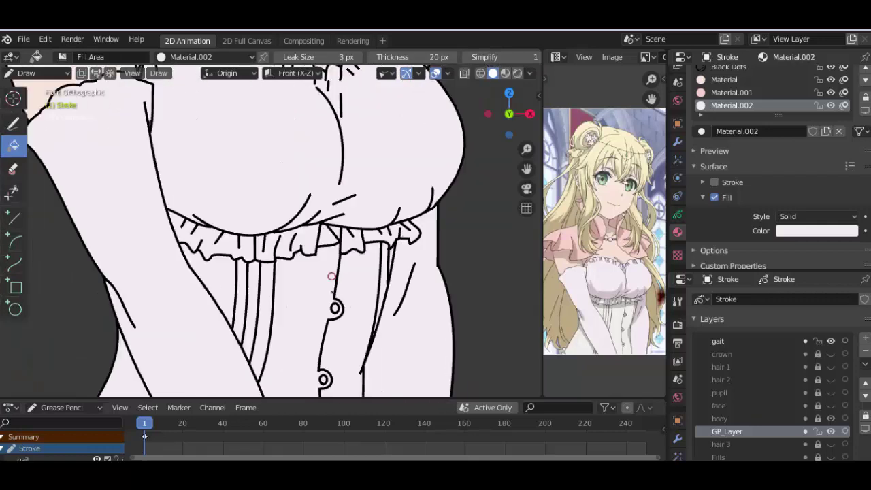
scroll(331, 276, down, 4)
shift+scroll(307, 223, up, 2)
scroll(307, 223, up, 2)
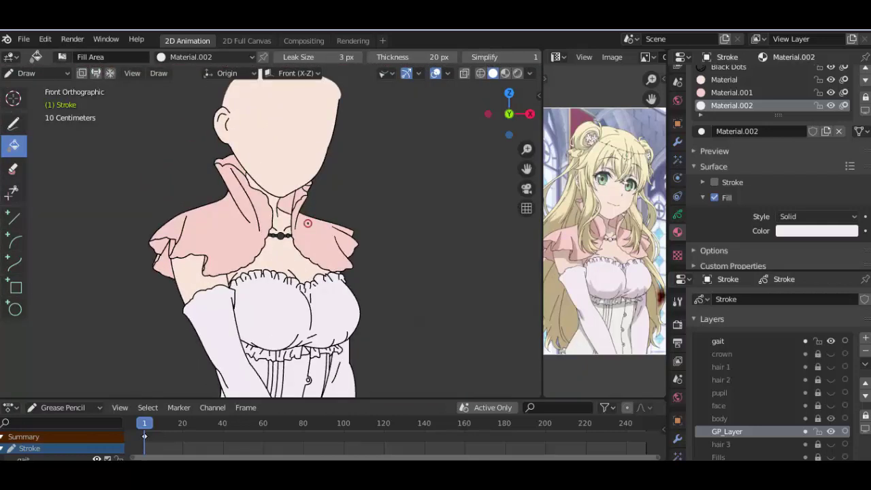
scroll(801, 184, up, 3)
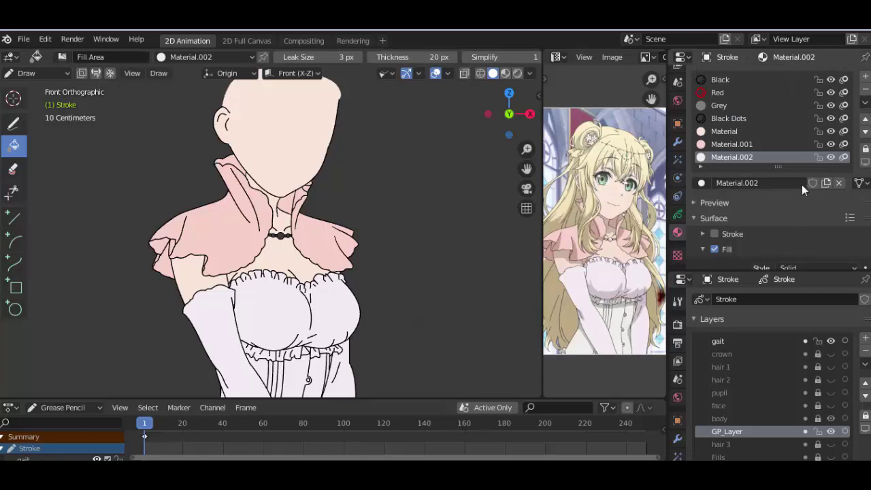
click(830, 367)
Step: Make the hair layer active and hide the body layer
click(748, 379)
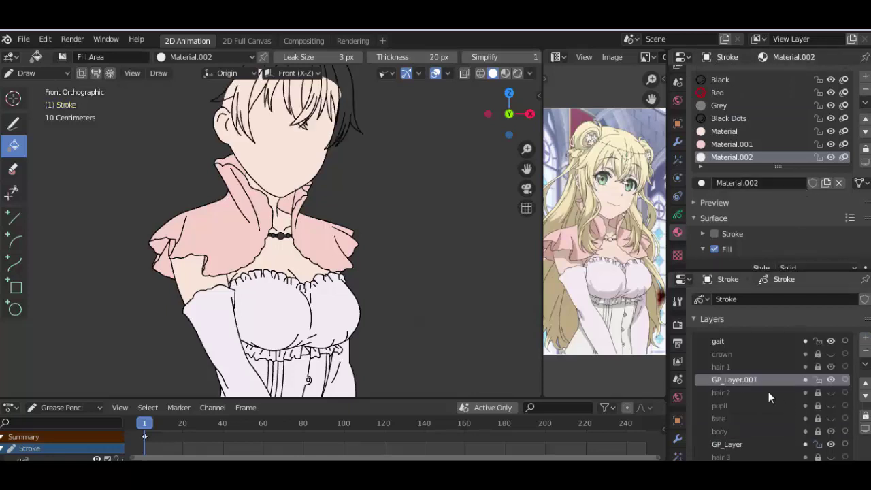
shift+scroll(285, 224, up, 2)
scroll(286, 225, up, 3)
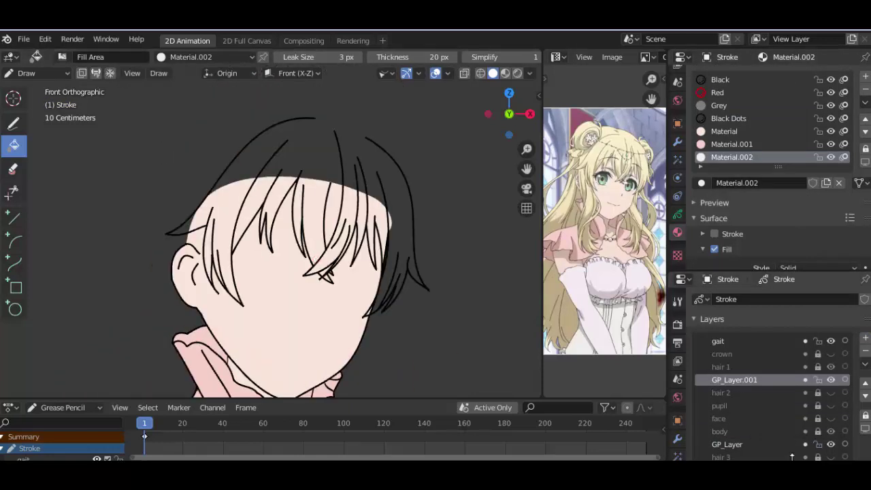
click(830, 430)
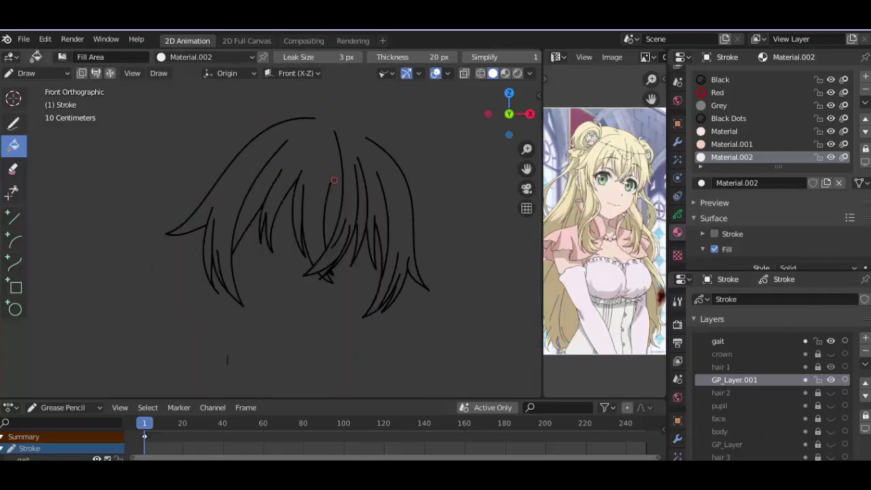
Step: Add a new material slot and eyedrop a cream fill colour from the reference image
click(864, 76)
click(783, 183)
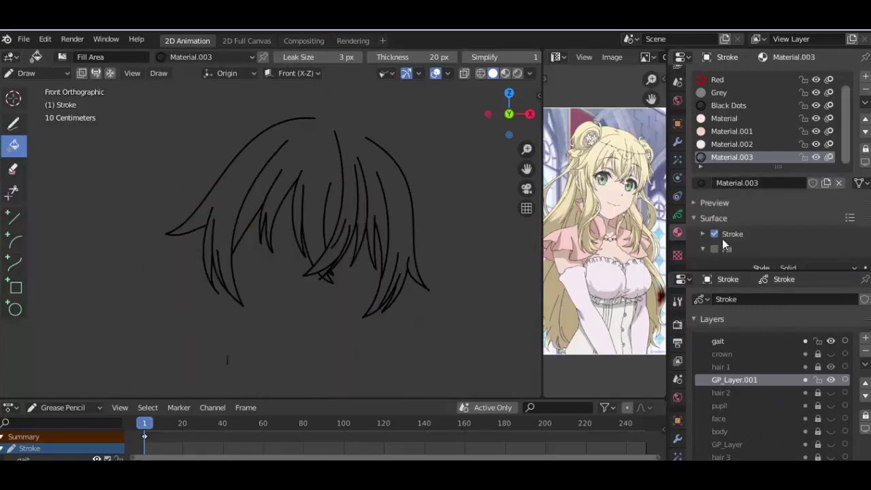
click(816, 257)
click(598, 144)
scroll(306, 130, up, 2)
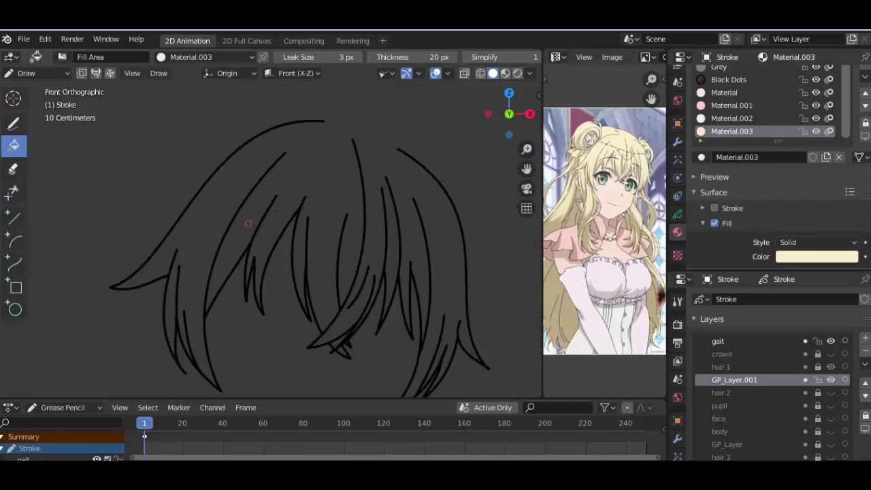
scroll(306, 129, up, 2)
Step: Draw a freehand cream fill patch at the top of the hair
click(13, 123)
scroll(271, 125, up, 2)
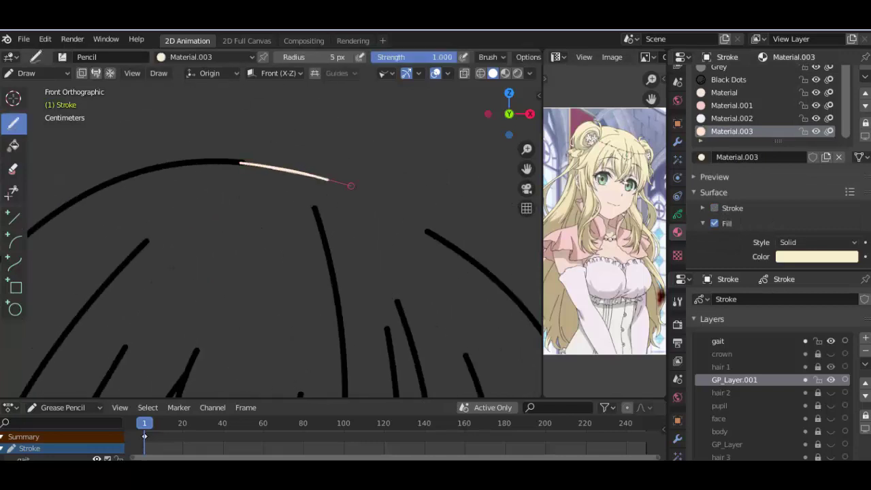
drag(441, 249, 243, 166)
scroll(347, 284, down, 3)
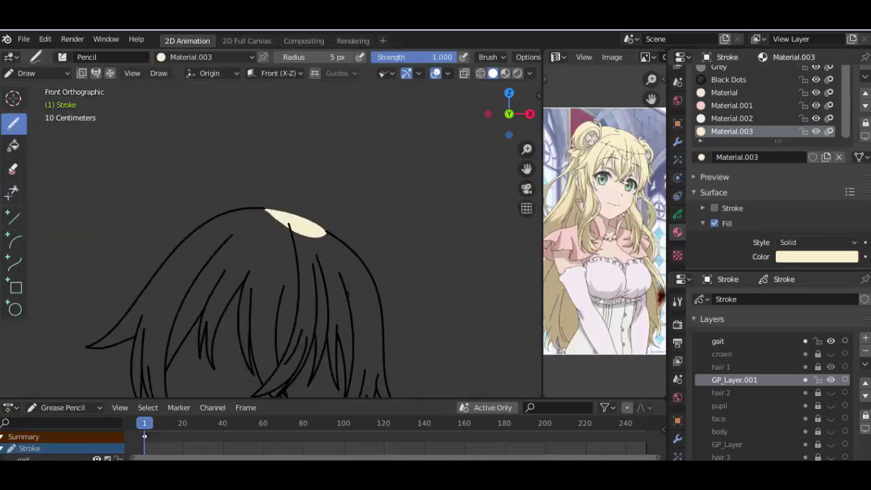
scroll(347, 284, up, 2)
scroll(347, 284, up, 3)
scroll(347, 284, up, 2)
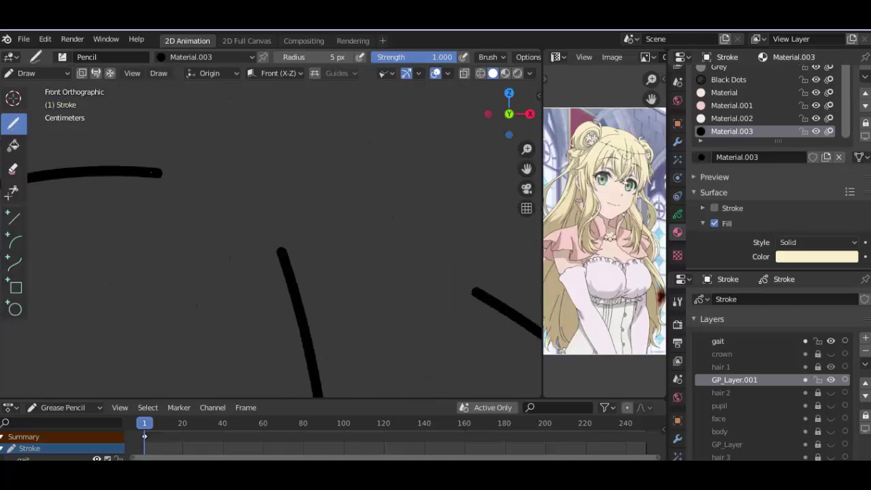
Step: On the gait layer, draw a black curve extending the hair outline
click(717, 340)
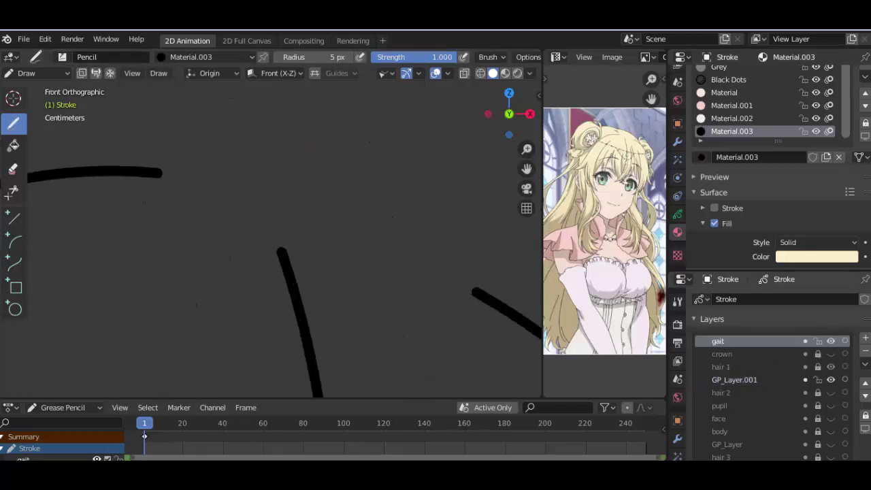
click(174, 60)
click(150, 85)
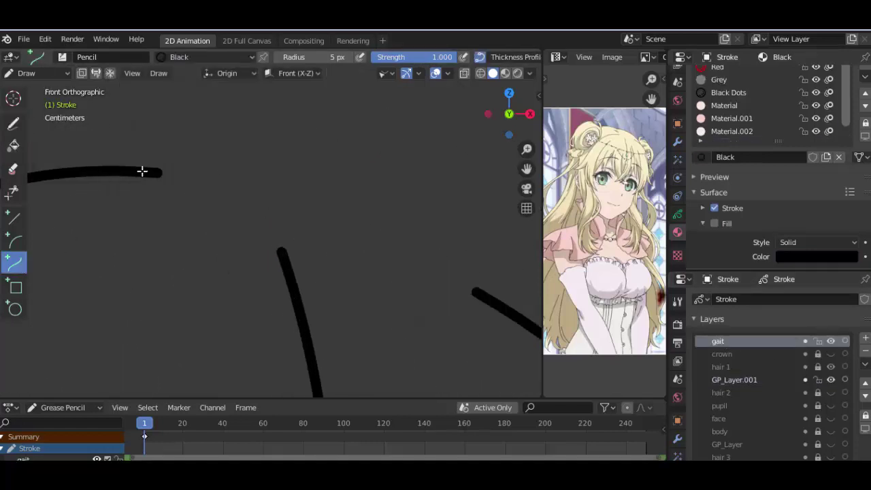
drag(161, 174, 489, 297)
key(Return)
scroll(330, 144, down, 3)
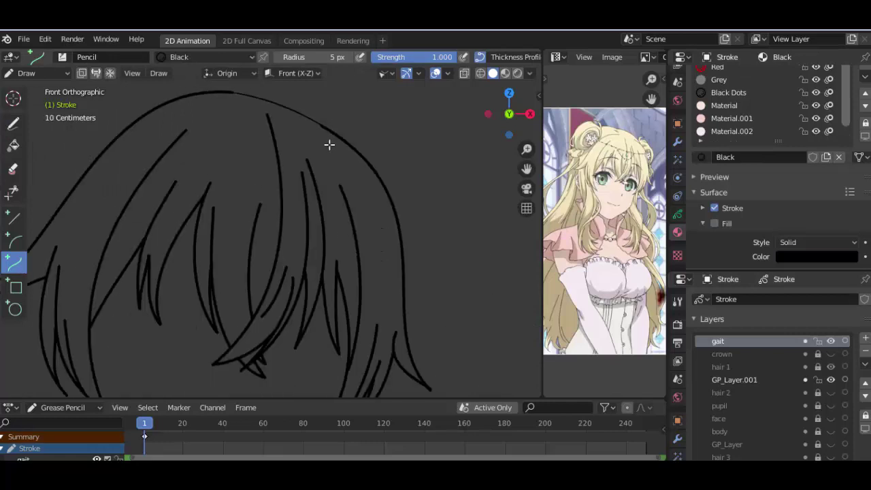
scroll(330, 144, down, 2)
Step: On GP_Layer.001, fill the bangs with the cream Material.003
click(726, 379)
click(13, 146)
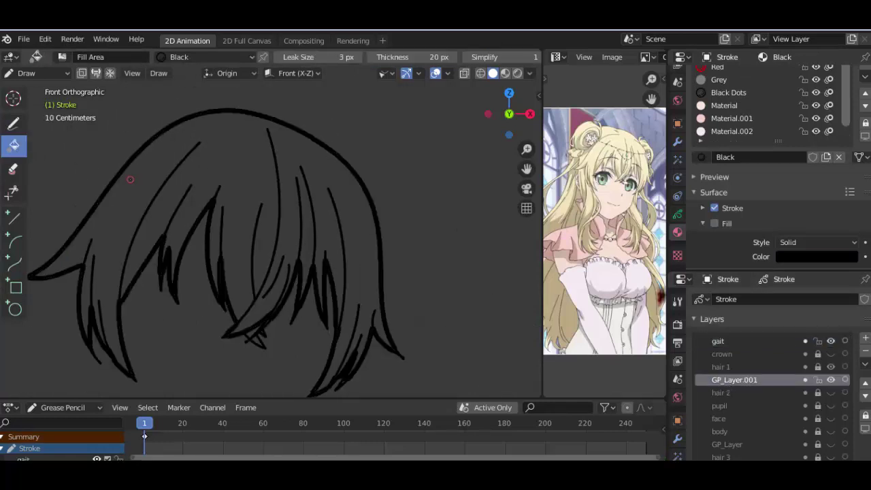
scroll(791, 114, down, 1)
click(734, 131)
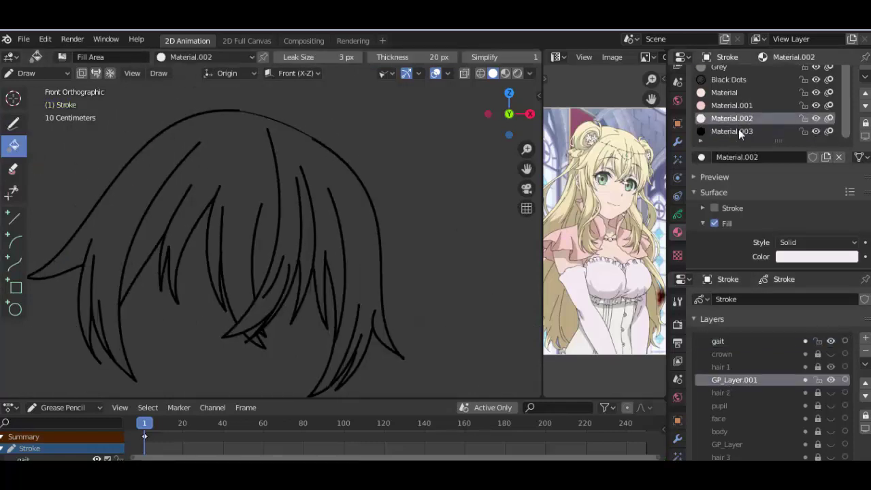
click(117, 248)
scroll(112, 231, up, 3)
scroll(112, 231, up, 2)
scroll(415, 241, up, 2)
scroll(301, 356, up, 2)
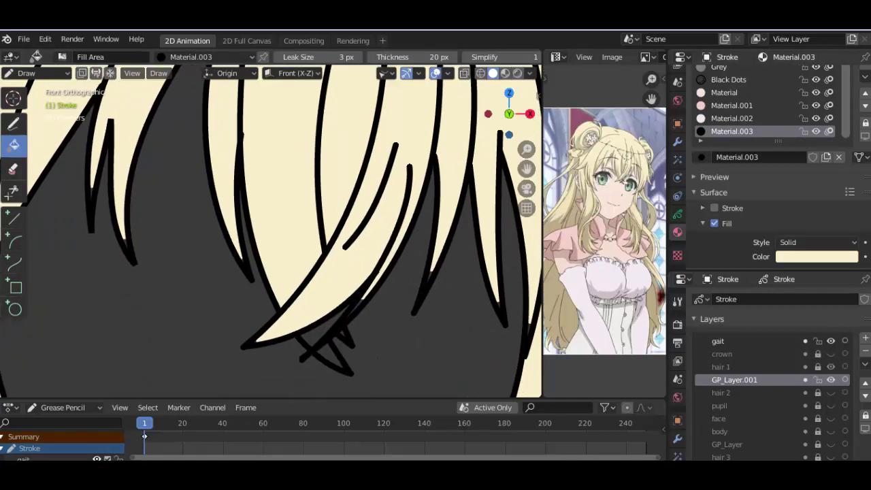
scroll(297, 352, up, 2)
scroll(156, 274, up, 2)
scroll(156, 274, up, 2)
Step: Zoom into the strand tips and fill the small triangular gap with cream
click(12, 122)
scroll(269, 233, up, 2)
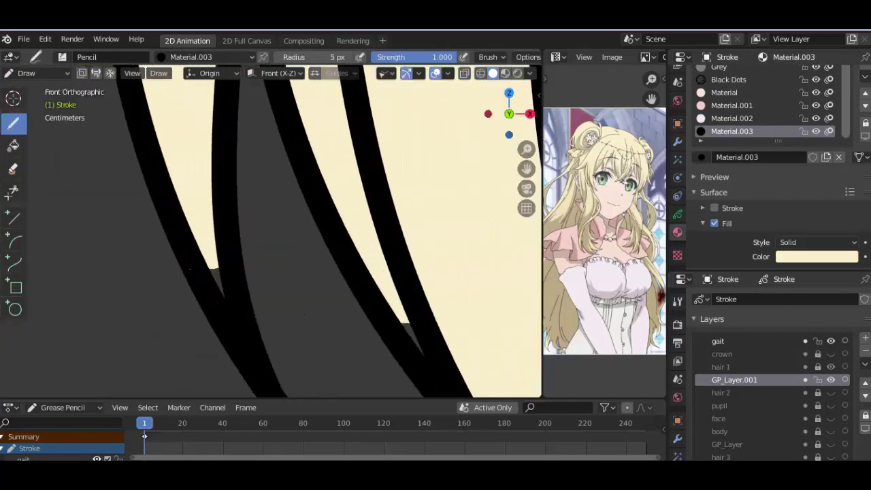
scroll(238, 262, down, 2)
scroll(210, 238, down, 2)
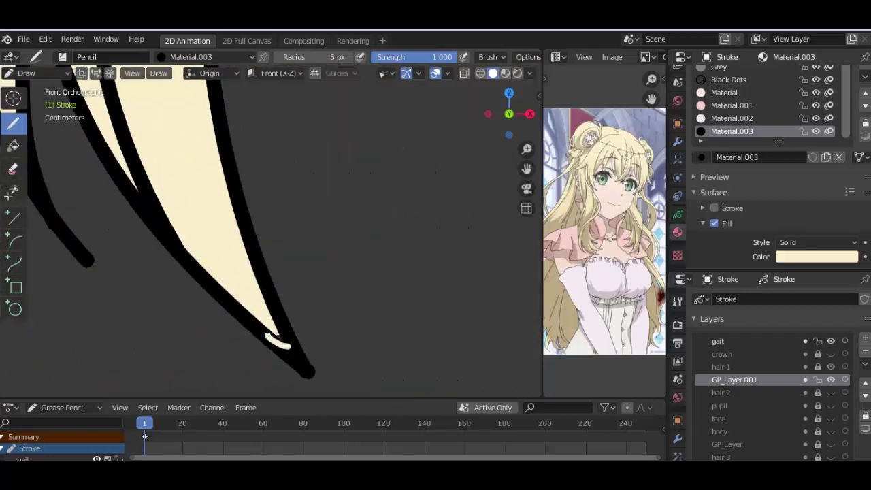
scroll(258, 292, down, 2)
scroll(270, 306, up, 3)
shift+middle_drag(291, 299, 302, 278)
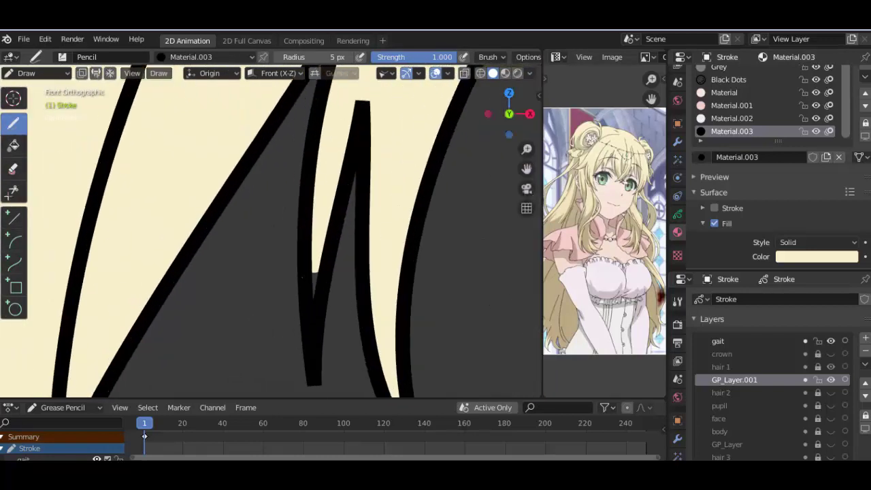
shift+middle_drag(374, 353, 320, 300)
scroll(315, 253, down, 2)
scroll(301, 302, up, 2)
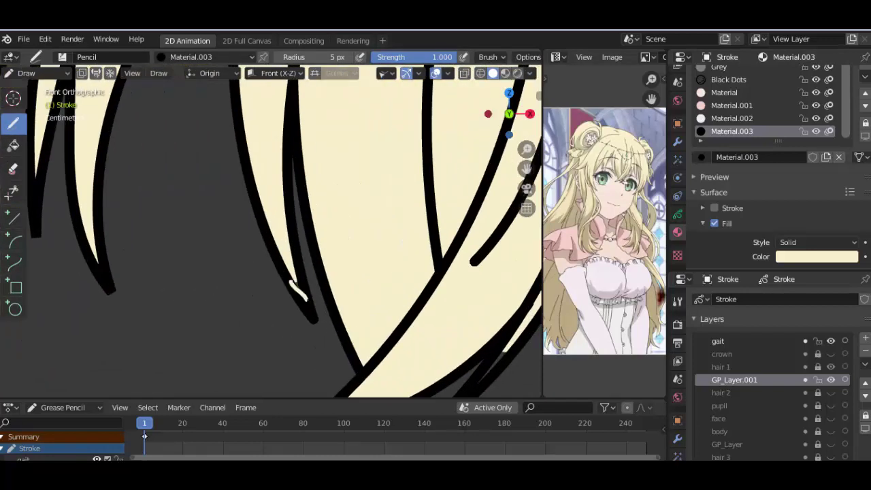
scroll(309, 323, up, 2)
scroll(309, 323, down, 2)
scroll(338, 331, up, 2)
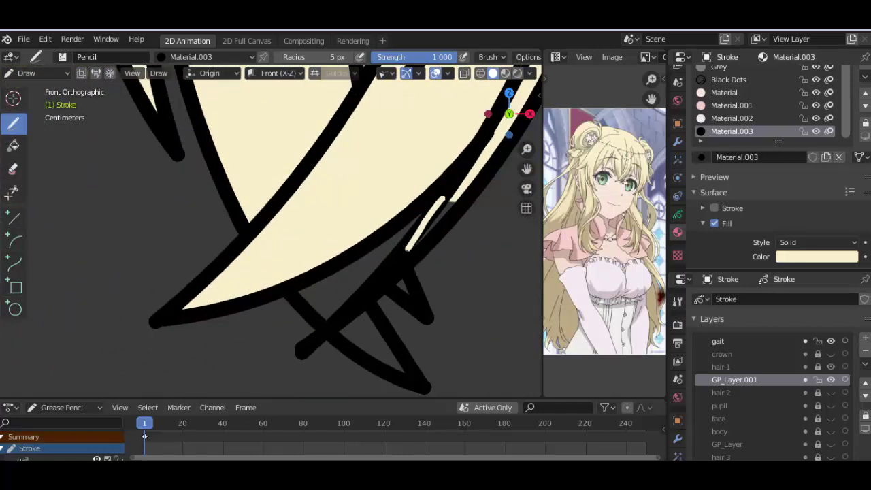
click(12, 145)
click(345, 291)
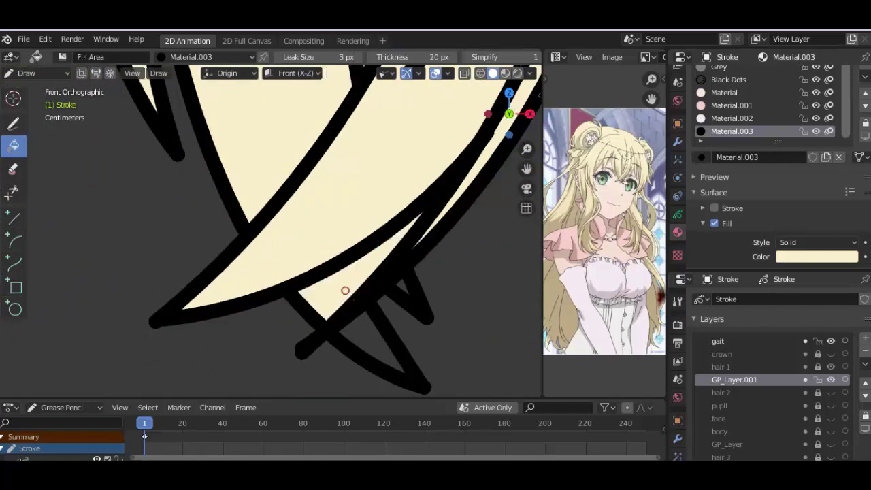
Step: Check the remaining strand gaps, then hide the filled bangs layer
shift+middle_drag(403, 286, 306, 266)
shift+middle_drag(427, 279, 322, 235)
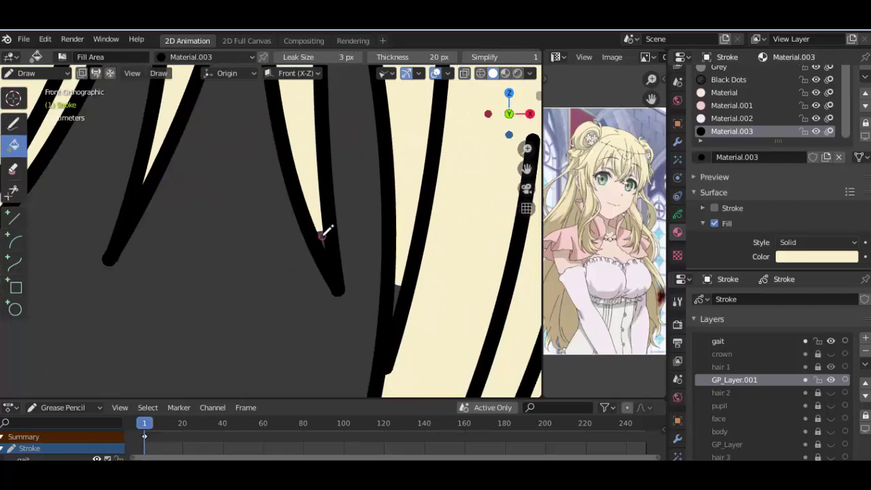
scroll(423, 329, down, 3)
scroll(250, 244, up, 3)
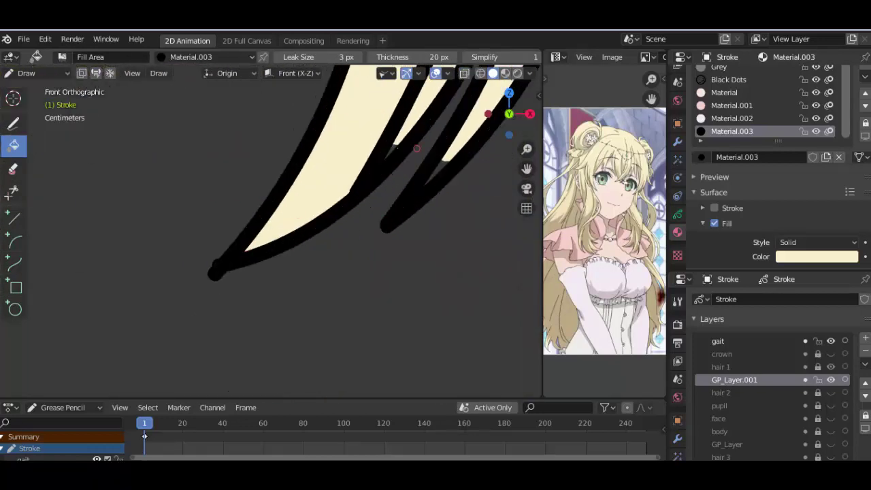
scroll(441, 170, down, 2)
scroll(408, 244, down, 1)
scroll(314, 246, down, 2)
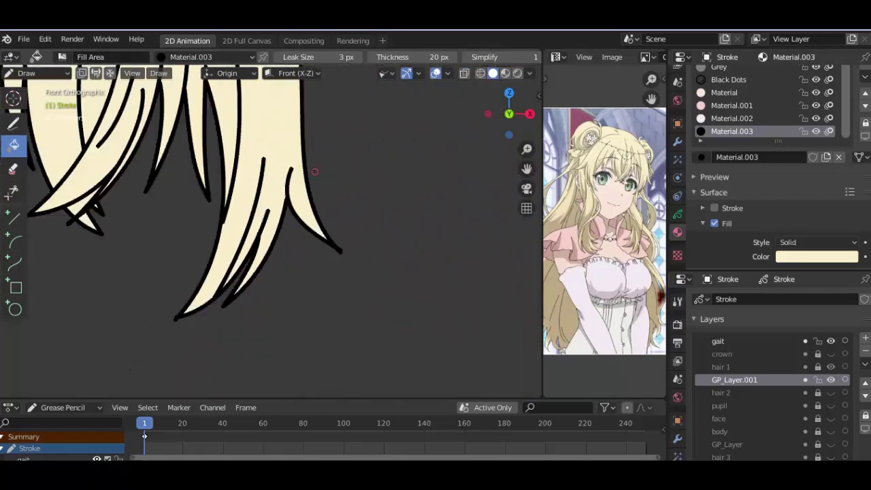
scroll(315, 246, down, 1)
scroll(315, 239, down, 1)
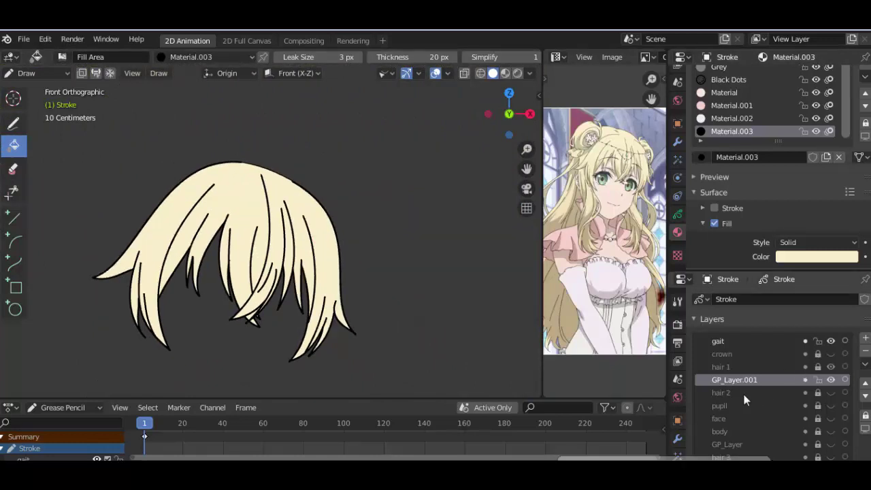
click(745, 397)
Step: Toggle visibility of the hair 1, hair 2, GP_Layer.001 and GP_Layer.002 layers
click(830, 367)
click(831, 380)
click(830, 392)
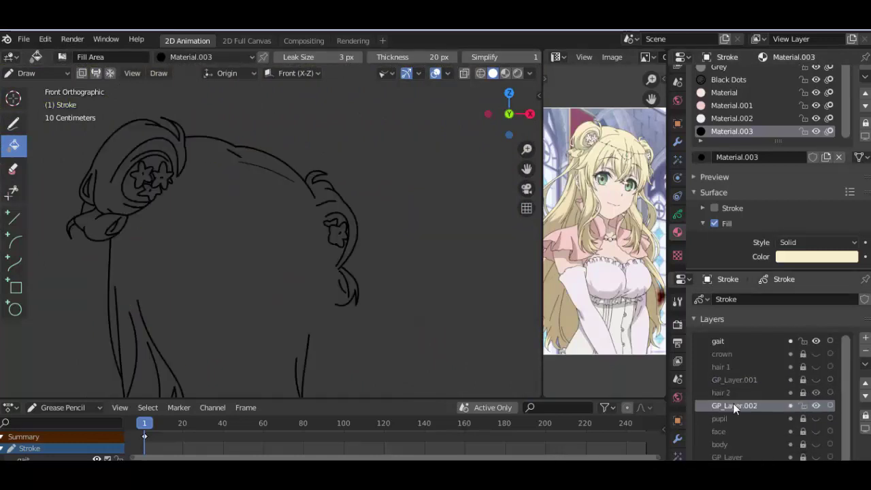
click(816, 392)
click(815, 380)
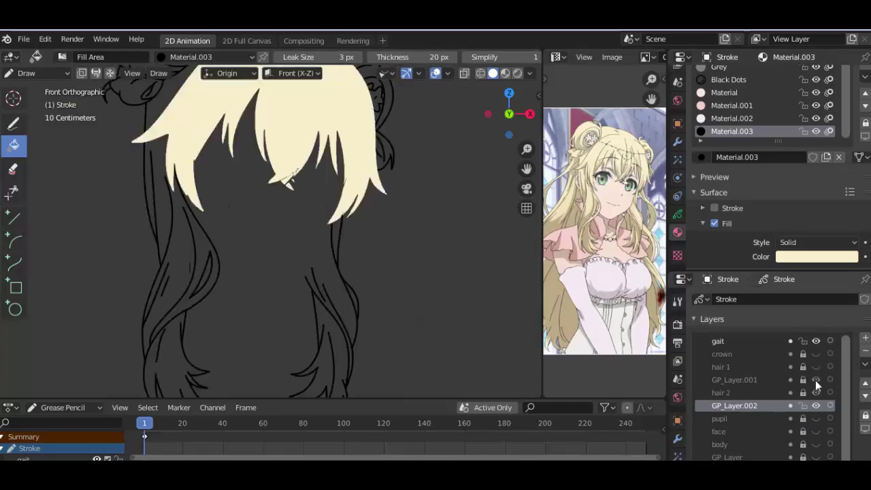
click(816, 380)
click(816, 367)
click(815, 392)
Step: Make the gait layer active, show the GP_Layer.002 outlines and hide the cream bangs
scroll(376, 259, up, 2)
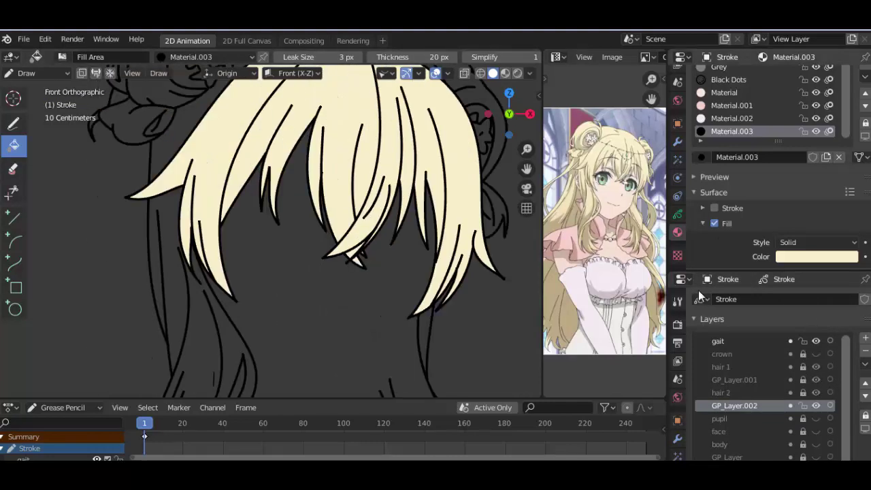
click(716, 340)
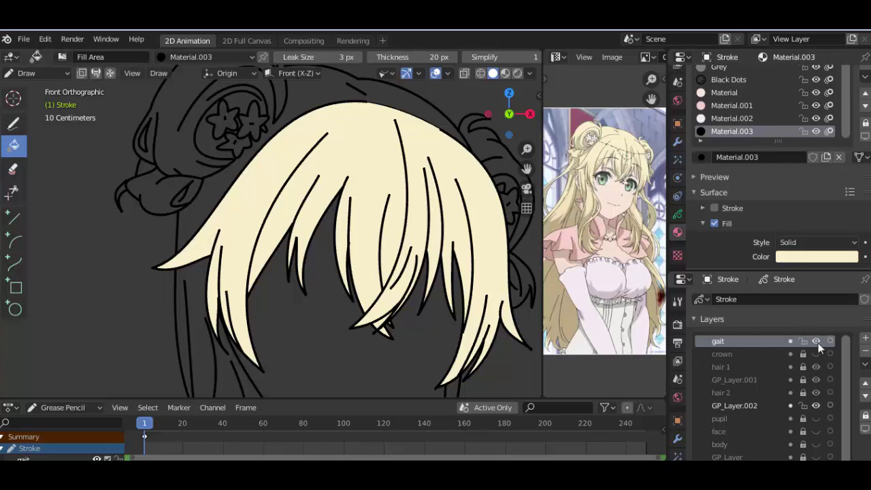
click(816, 406)
click(816, 380)
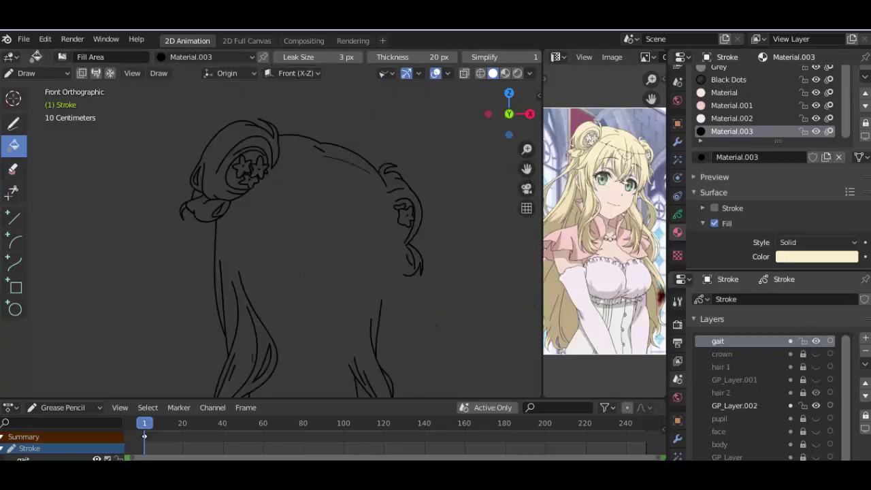
scroll(284, 210, up, 3)
Step: Delete the stray arc above the head in Edit Mode and return to Draw mode
scroll(284, 210, up, 2)
key(Tab)
key(l)
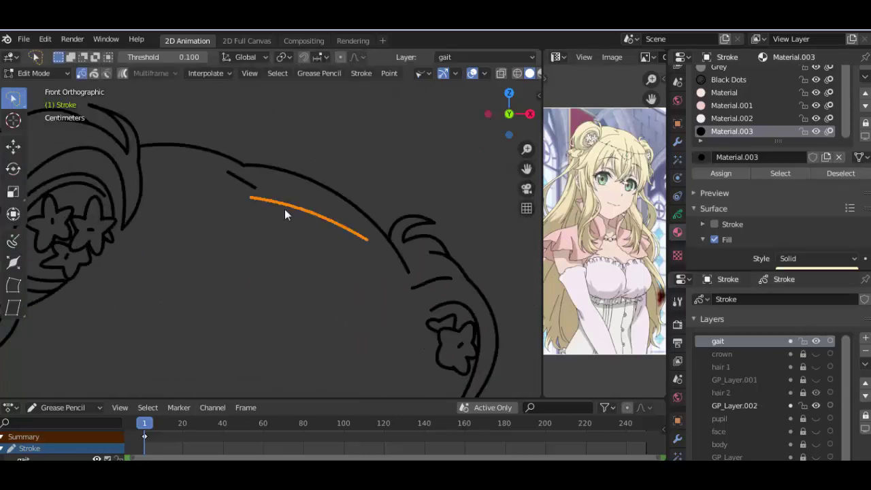
key(x)
click(291, 312)
key(ctrl+Tab)
click(306, 111)
Step: Choose the Black material, reveal the hair 1, GP_Layer.001 and hair 2 layers, and pick curves
click(816, 380)
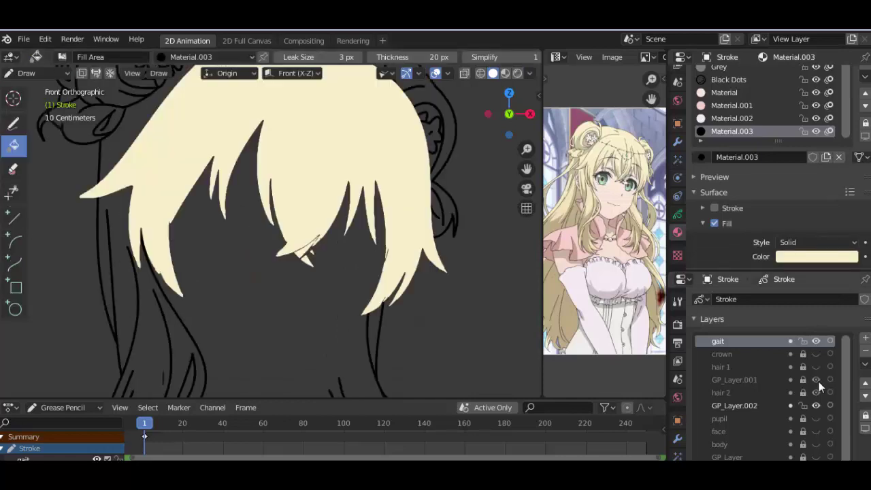
click(816, 379)
click(13, 122)
click(173, 57)
click(143, 85)
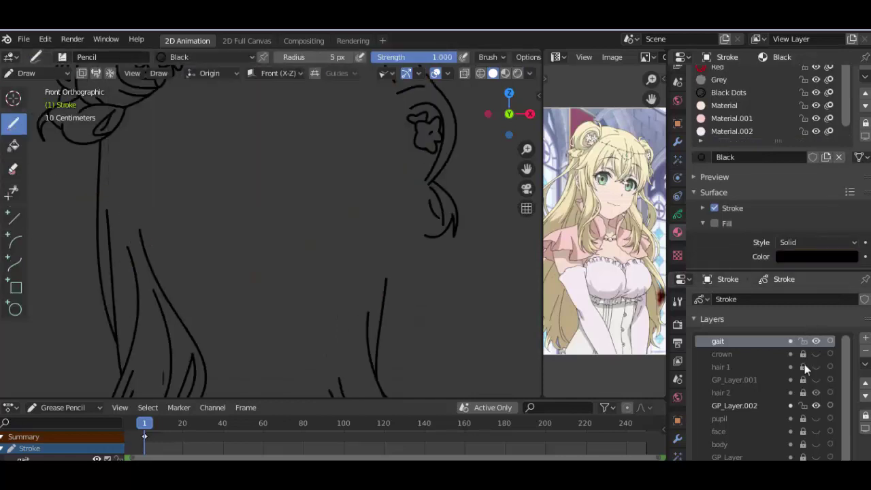
drag(815, 392, 816, 367)
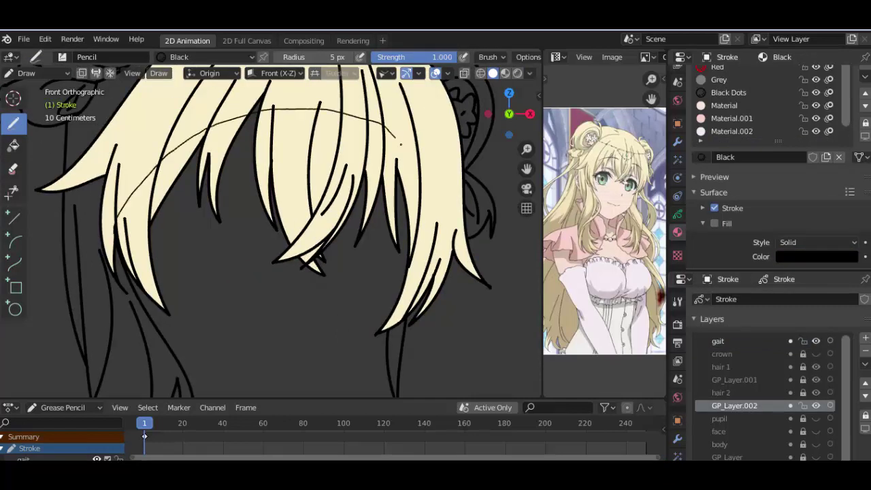
click(15, 263)
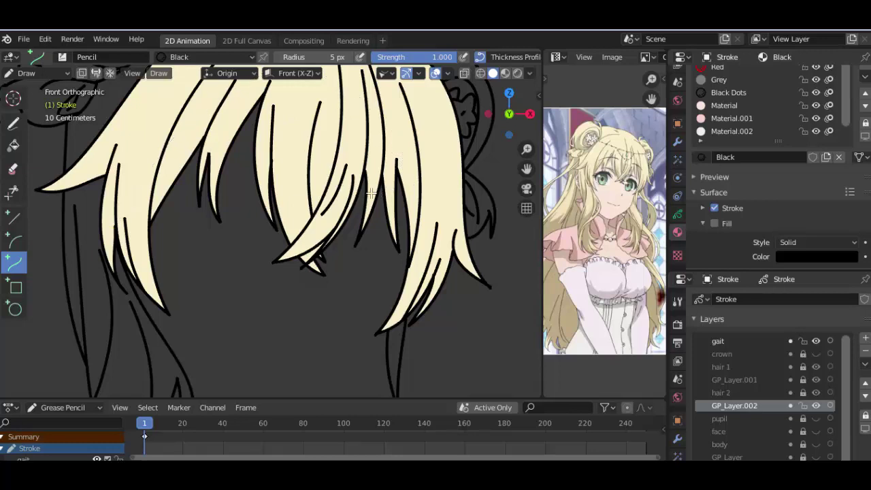
Step: Try moving the curve to another layer, then hide the filled hair layers and activate gait
key(Tab)
key(m)
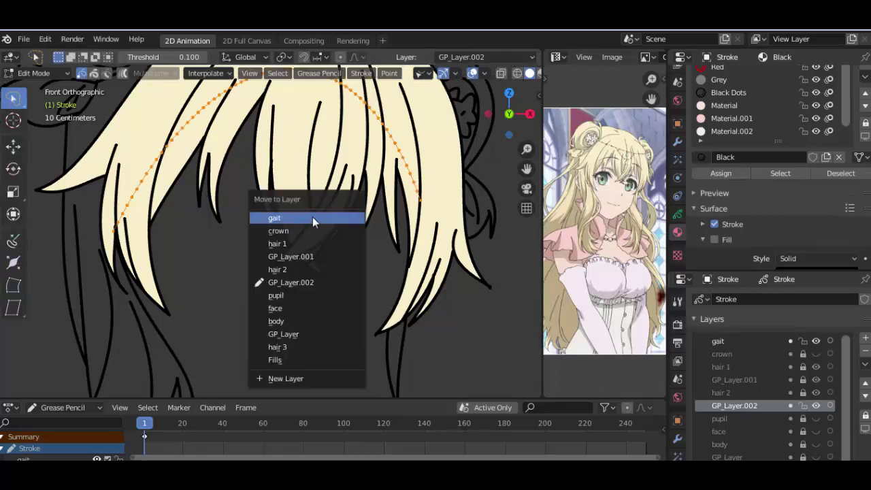
key(ctrl+Tab)
click(398, 211)
drag(815, 366, 817, 385)
scroll(340, 263, up, 2)
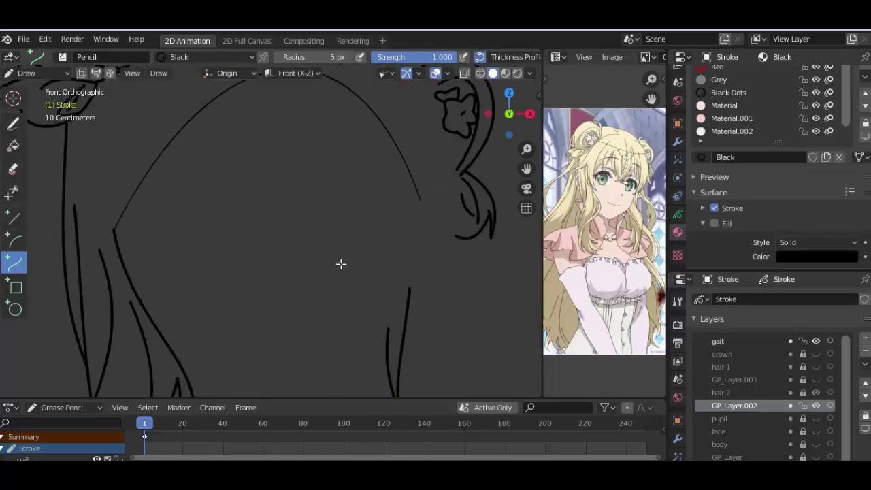
scroll(325, 237, up, 2)
click(715, 340)
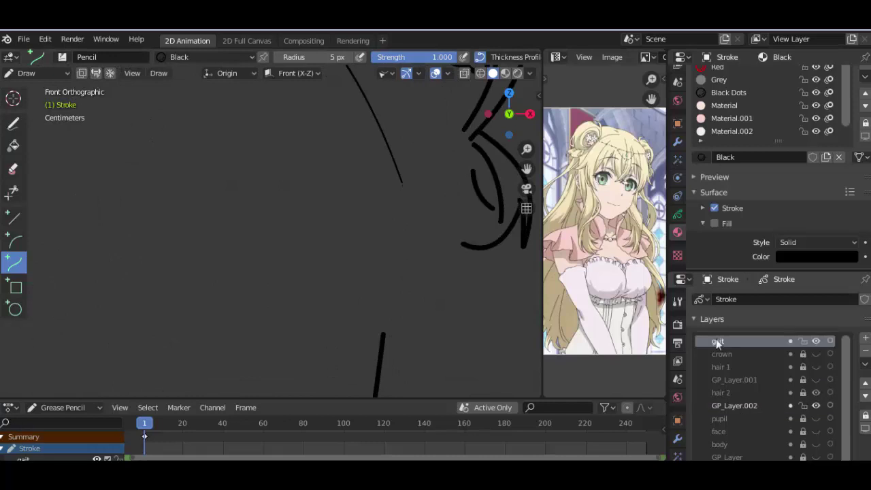
Step: Undo a stray vertical stroke, select the Fill tool and frame the hair drawing
click(13, 124)
shift+middle_drag(405, 179, 303, 182)
key(ctrl+z)
click(15, 262)
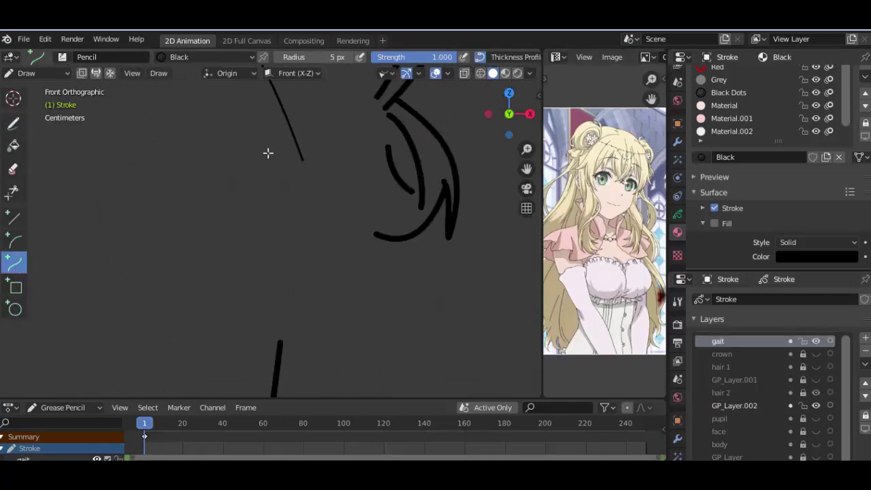
scroll(377, 230, down, 3)
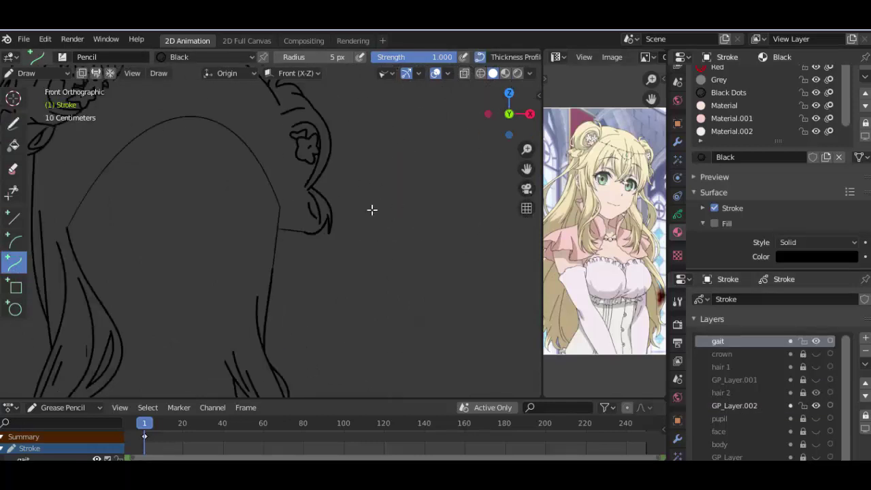
scroll(371, 208, down, 1)
scroll(353, 230, down, 1)
scroll(293, 95, up, 3)
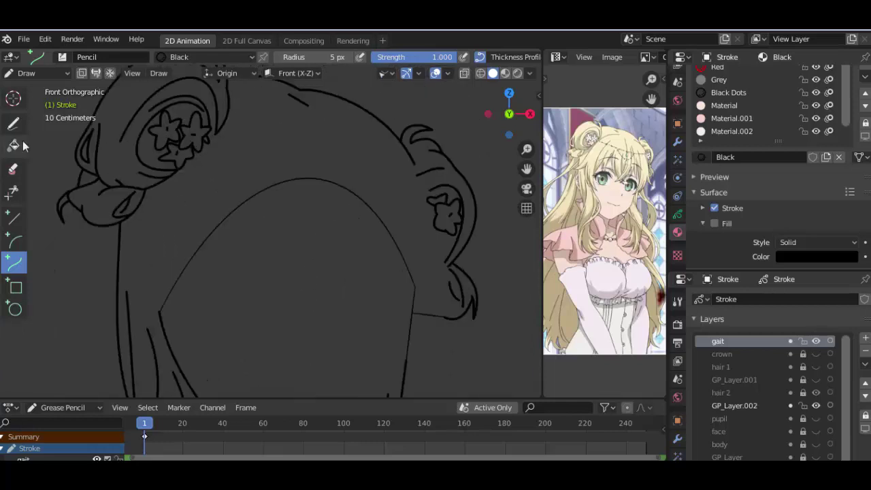
click(14, 145)
scroll(249, 150, down, 4)
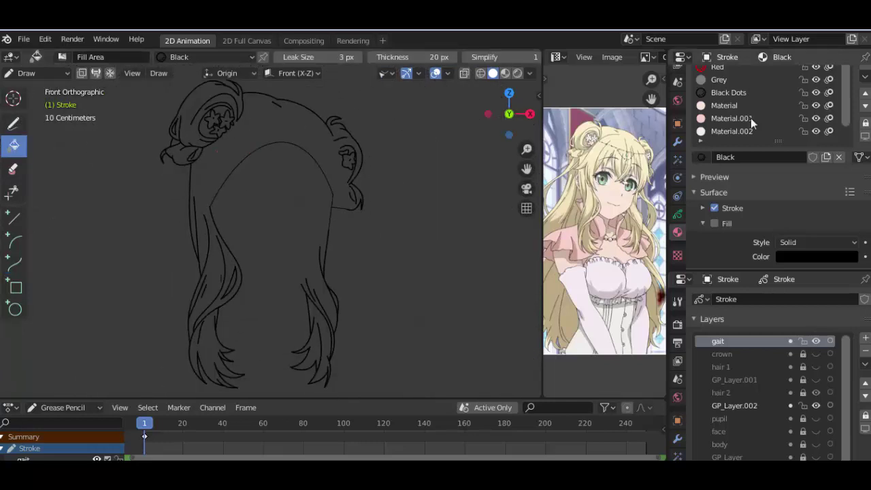
scroll(750, 118, down, 1)
Step: Select cream Material.003 and GP_Layer.002, then test hair fills and undo them
click(726, 131)
click(229, 152)
key(ctrl+z)
click(734, 405)
click(214, 165)
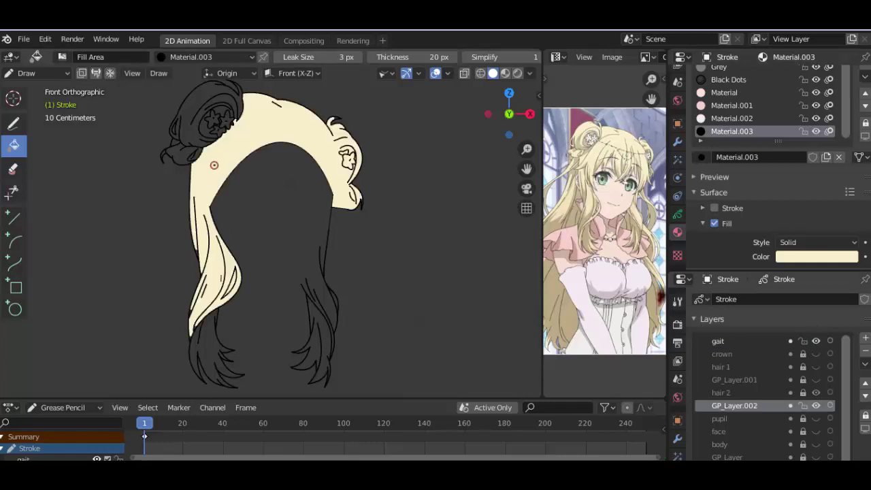
key(ctrl+z)
Step: Adjust the Fill Options and fill the long left hair strand cream
scroll(263, 127, up, 4)
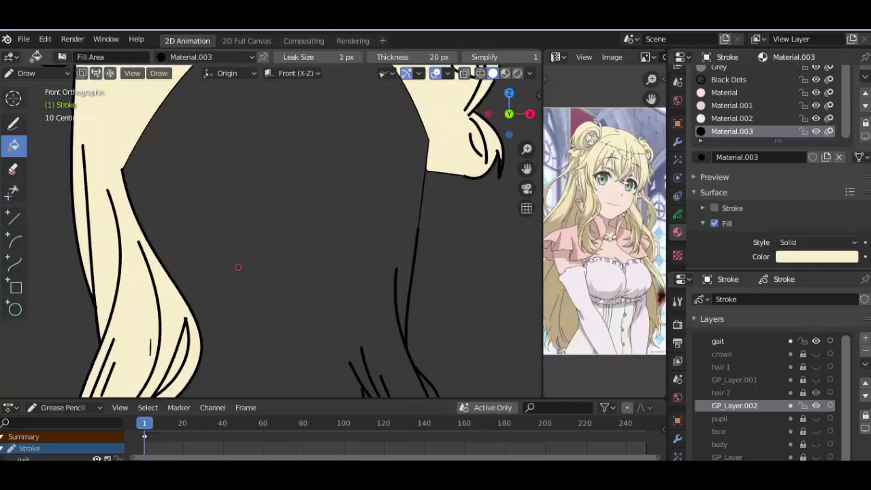
scroll(240, 266, down, 3)
scroll(229, 320, up, 4)
click(268, 254)
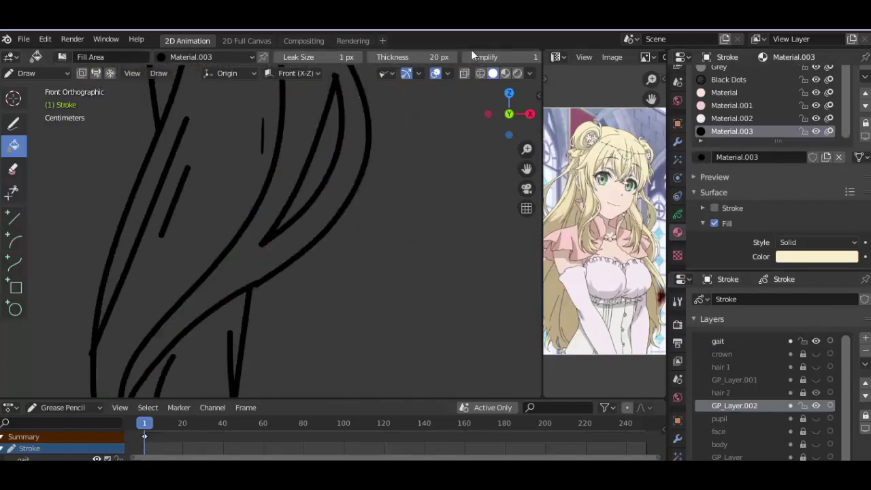
scroll(471, 57, down, 3)
scroll(496, 58, down, 3)
click(441, 57)
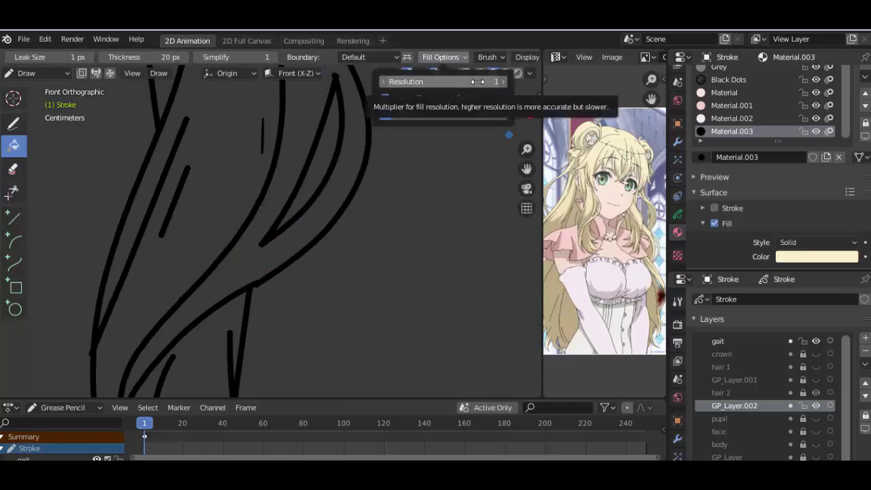
click(259, 223)
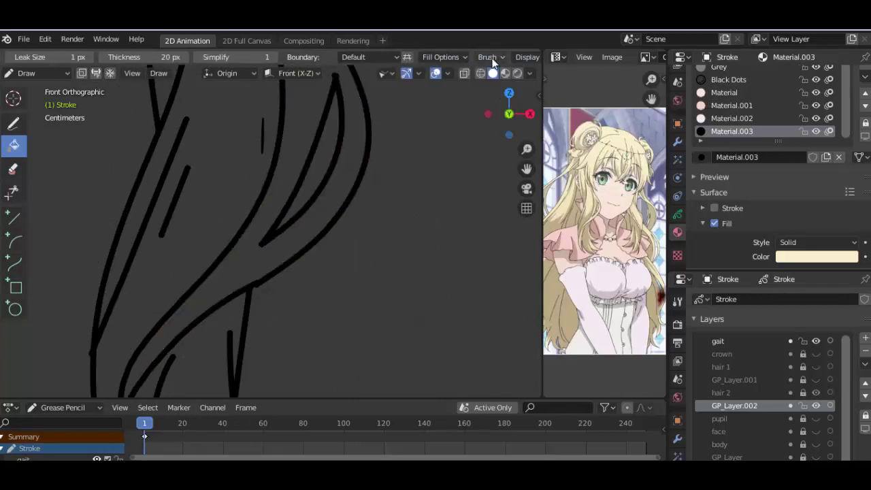
Step: Try filling between the upper hair strokes, undoing the fills that fail
click(300, 134)
key(ctrl+z)
click(441, 57)
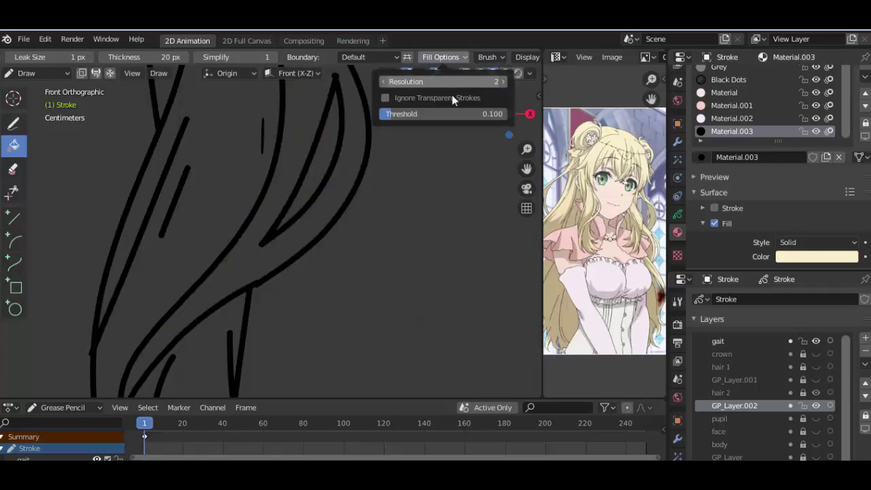
click(297, 108)
key(ctrl+z)
Step: Retune the Fill Options and test a fill on a single hair strand, undoing it
click(441, 56)
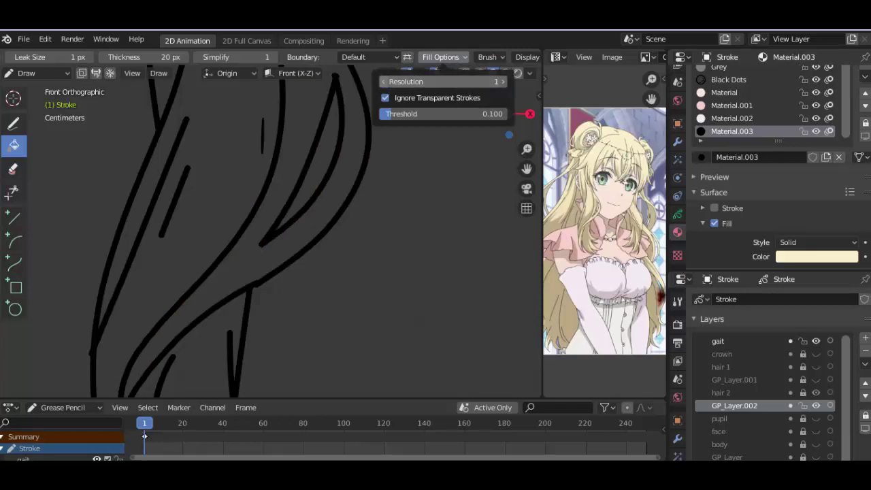
scroll(304, 131, down, 3)
scroll(305, 131, down, 2)
scroll(304, 131, up, 4)
scroll(305, 131, down, 3)
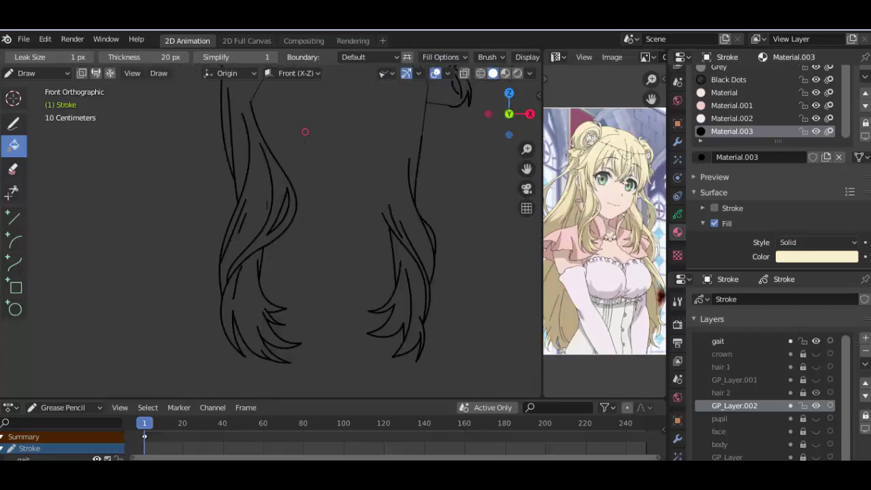
scroll(291, 116, up, 3)
scroll(272, 291, down, 2)
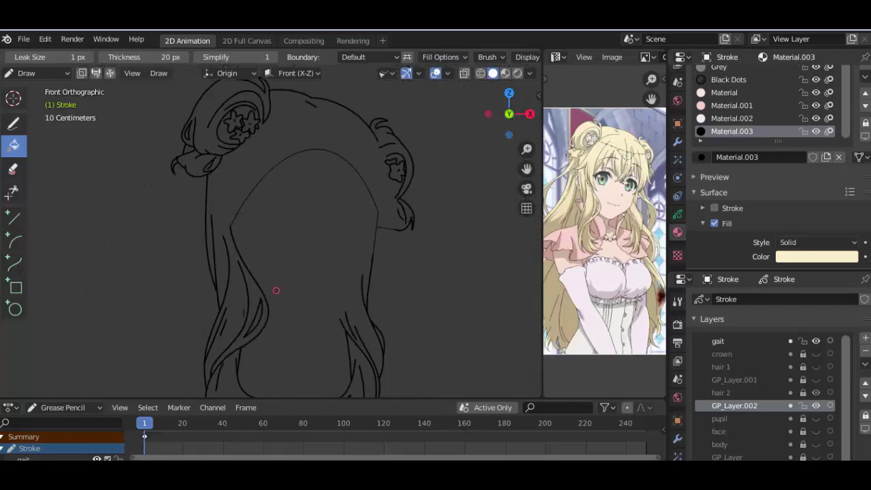
scroll(249, 202, up, 2)
scroll(249, 201, down, 2)
click(171, 287)
scroll(145, 262, up, 2)
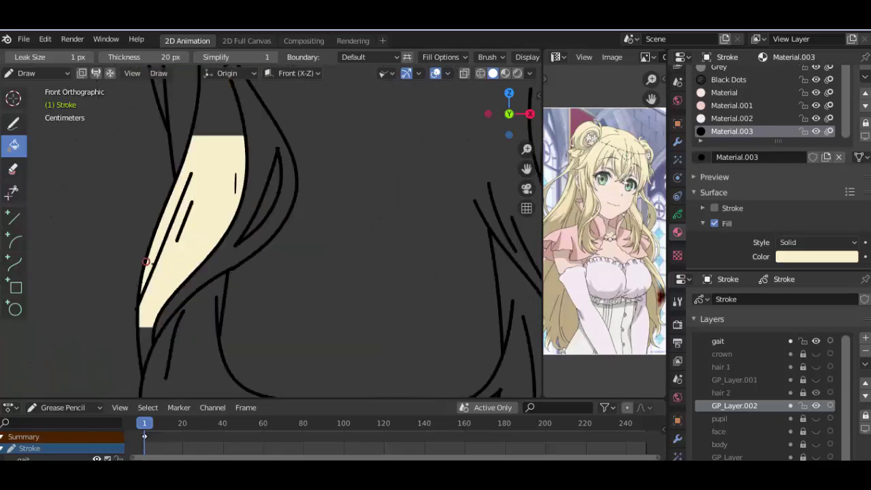
key(ctrl+z)
Step: Fill the upper hair outline cream and pan the view over the hair
scroll(290, 182, down, 4)
click(290, 181)
scroll(272, 190, up, 1)
scroll(214, 206, up, 2)
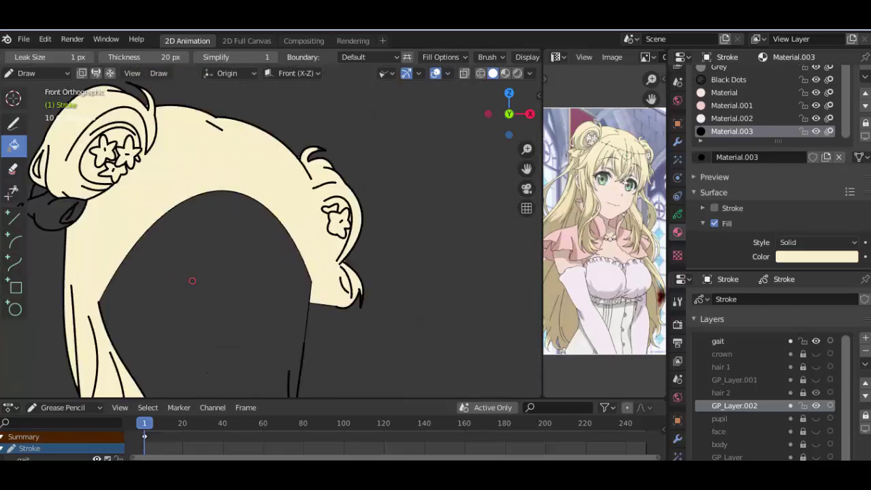
shift+middle_drag(191, 280, 253, 151)
key(Tab)
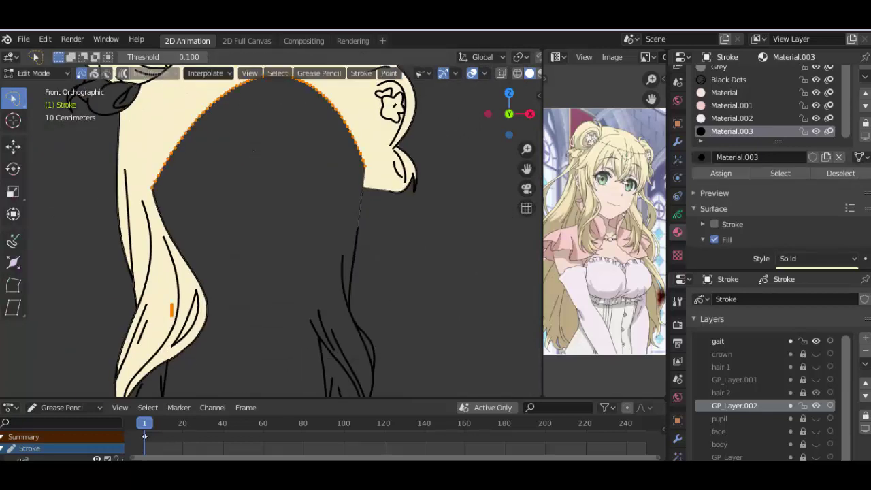
Step: Back in Draw mode, fill the hair region and the left and right strands cream
key(ctrl+Tab)
click(249, 77)
scroll(344, 148, up, 3)
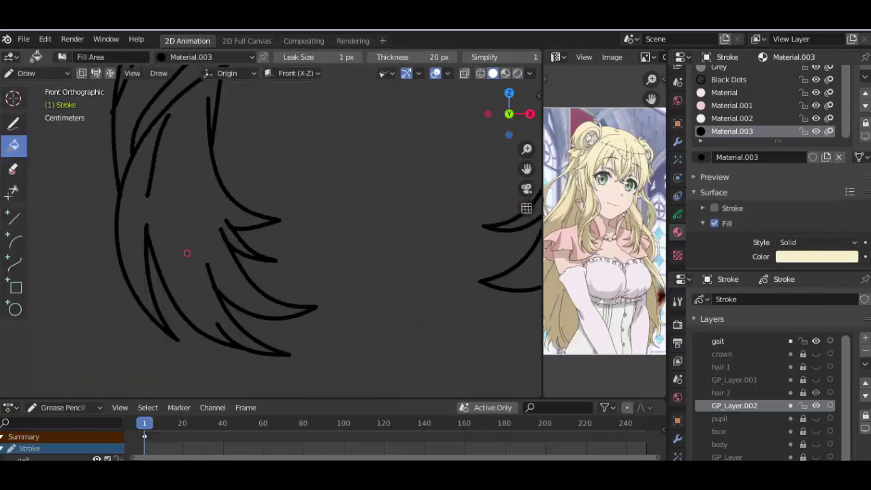
click(187, 252)
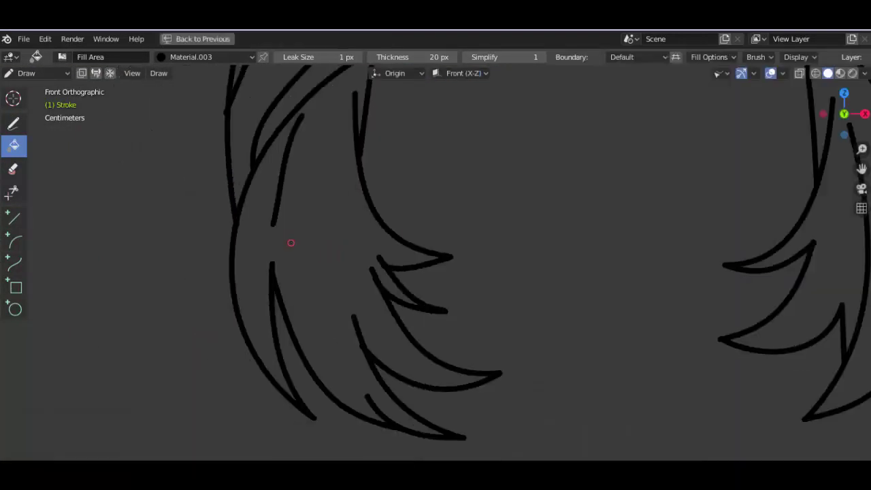
click(289, 242)
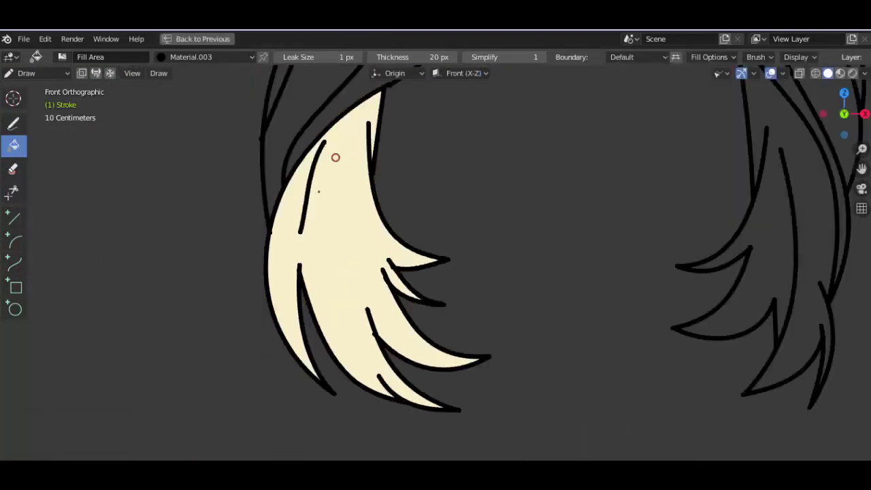
click(459, 259)
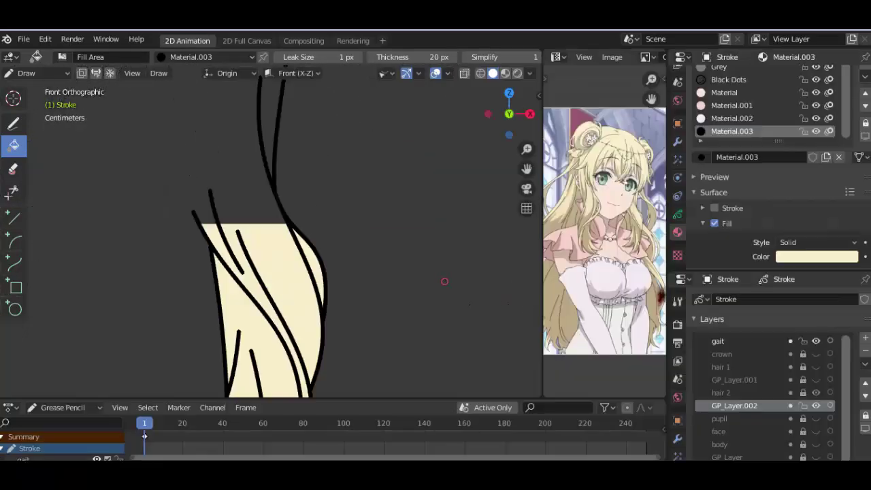
Step: Undo the stray fill near the hair and move the view to the right strand
key(ctrl+space)
shift+middle_drag(286, 222, 367, 286)
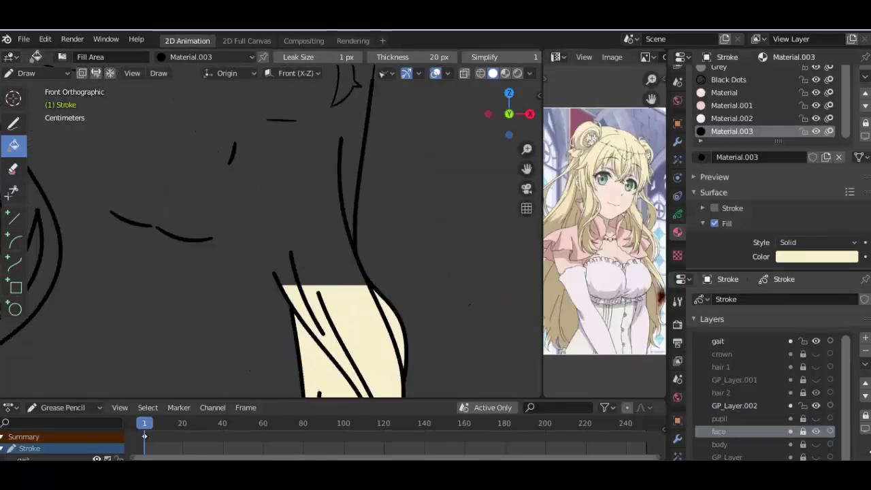
scroll(345, 283, down, 2)
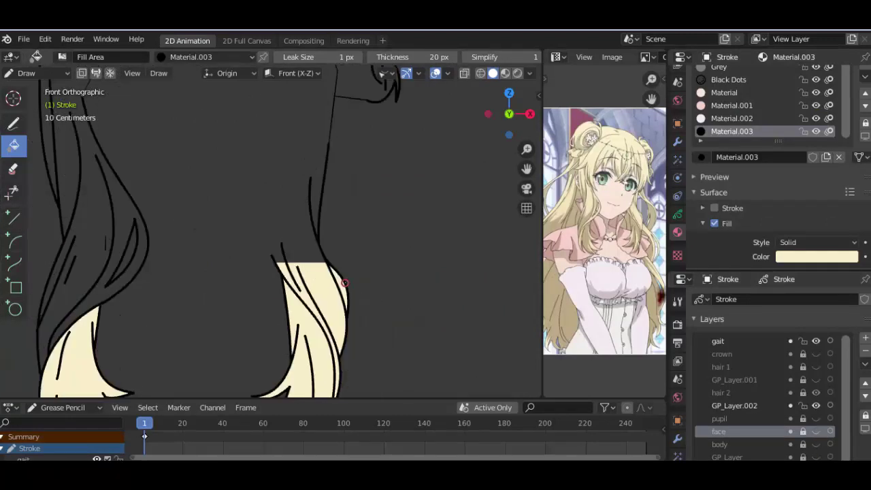
key(ctrl+z)
scroll(296, 299, down, 2)
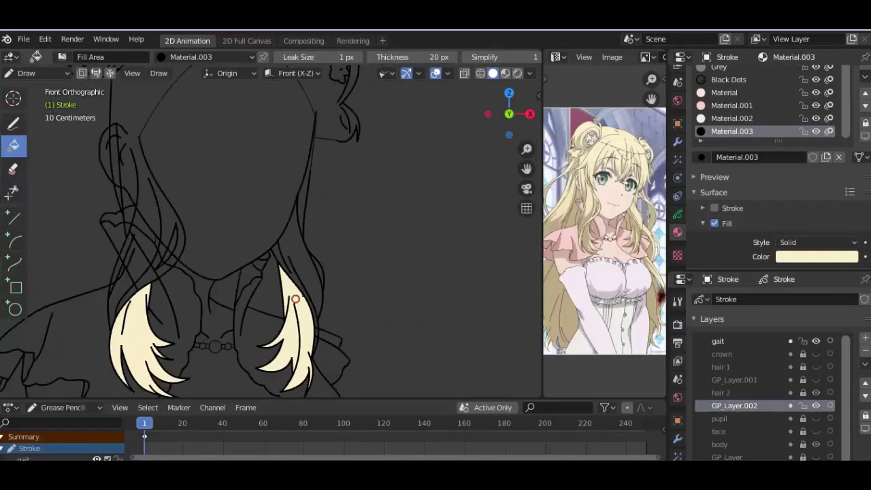
scroll(307, 301, up, 3)
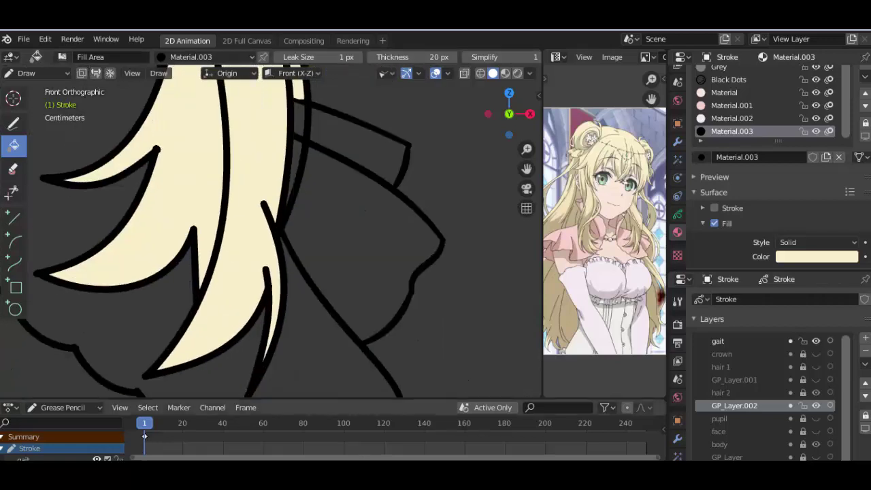
mouse_move(306, 306)
shift+middle_down()
mouse_move(326, 204)
mouse_move(320, 297)
shift+middle_up()
scroll(344, 194, up, 2)
scroll(327, 197, up, 2)
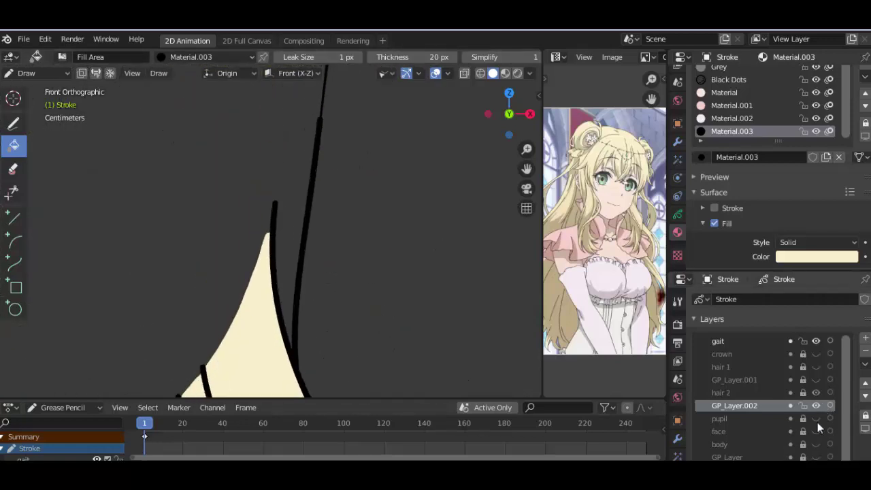
scroll(292, 229, down, 2)
ctrl+scroll(291, 229, left, 3)
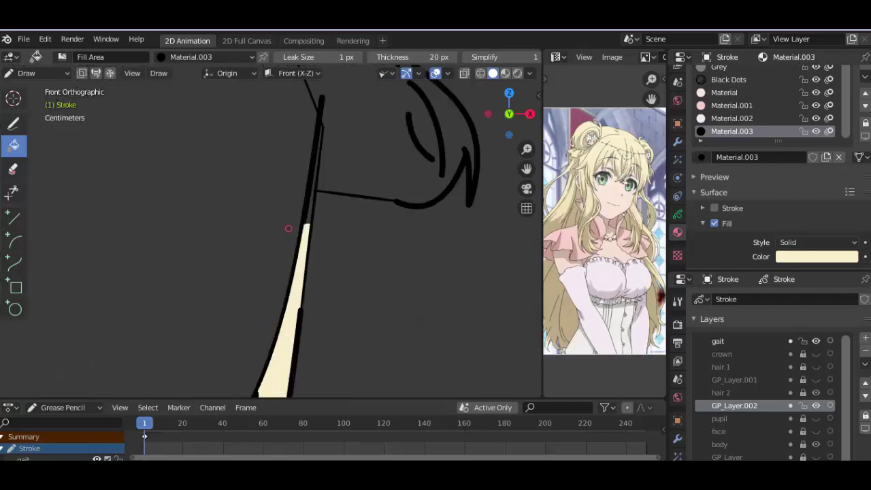
shift+scroll(316, 214, up, 4)
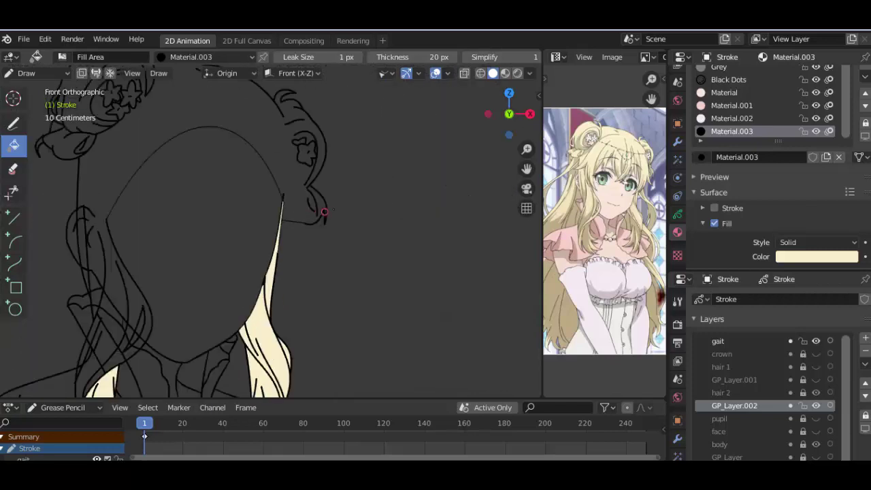
Step: Fill the upper hair region cream, undoing a fill that flooded the background
click(343, 194)
key(ctrl+z)
scroll(314, 175, down, 2)
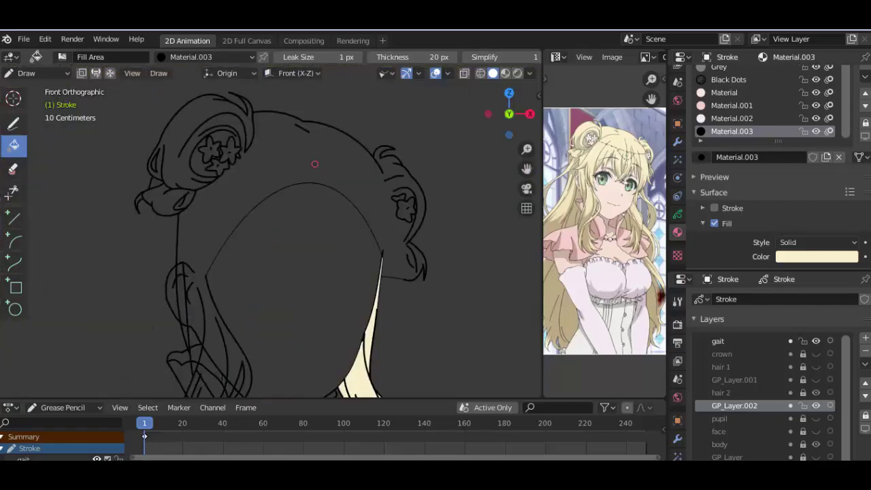
click(315, 162)
Step: Fill the gaps between the lower hair strands near the neck cream
shift+middle_drag(320, 212, 315, 144)
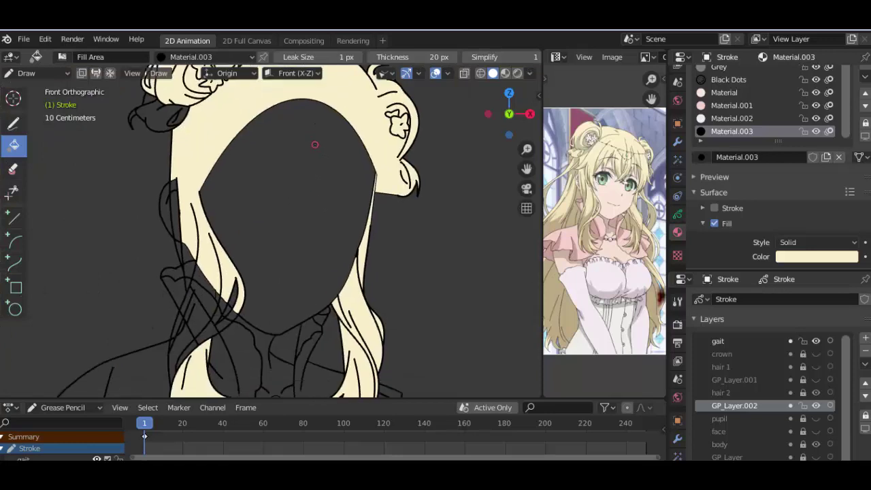
scroll(133, 211, up, 1)
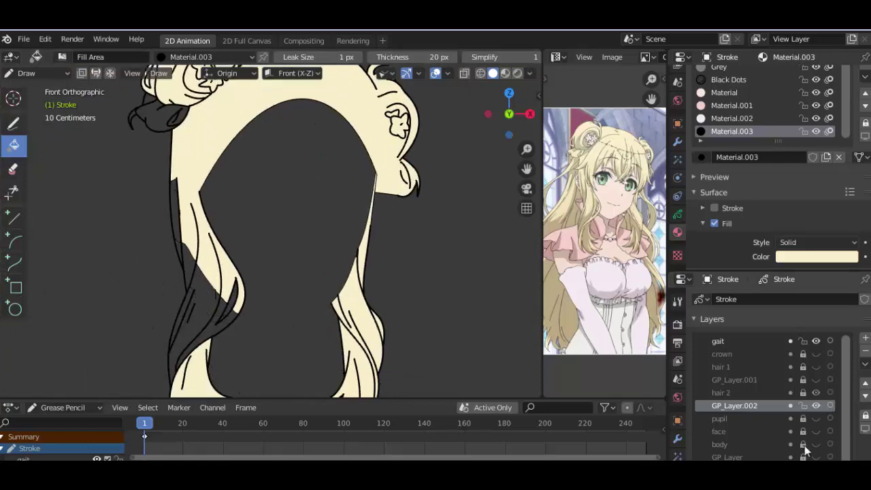
scroll(133, 211, up, 2)
shift+middle_drag(102, 201, 367, 233)
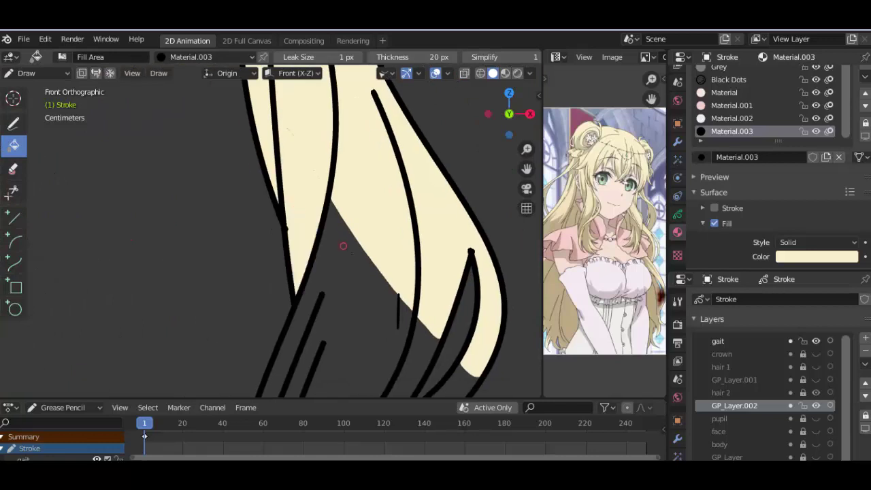
click(367, 233)
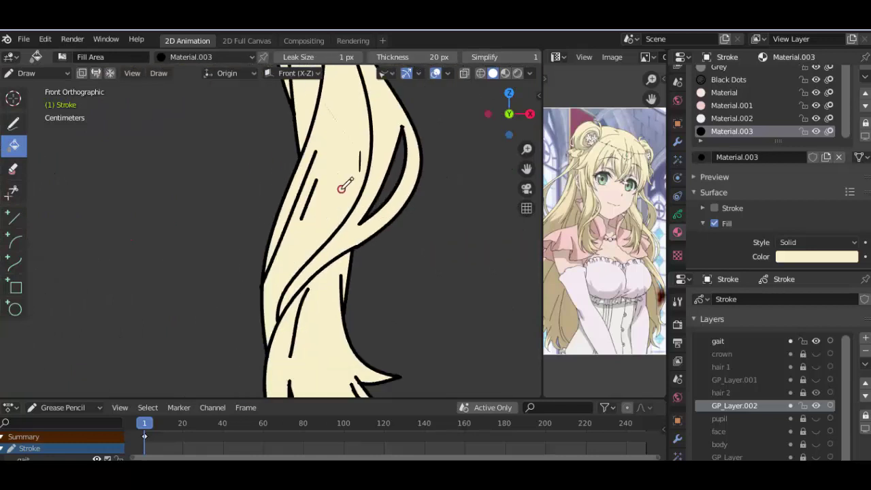
scroll(340, 185, up, 2)
mouse_move(356, 220)
shift+middle_down()
mouse_move(347, 212)
mouse_move(310, 239)
mouse_move(114, 160)
mouse_move(148, 166)
shift+middle_up()
Step: With the Fill tool, fill the last dark hair gaps and the areas around both star buns cream
key(d)
shift+middle_drag(281, 278, 273, 205)
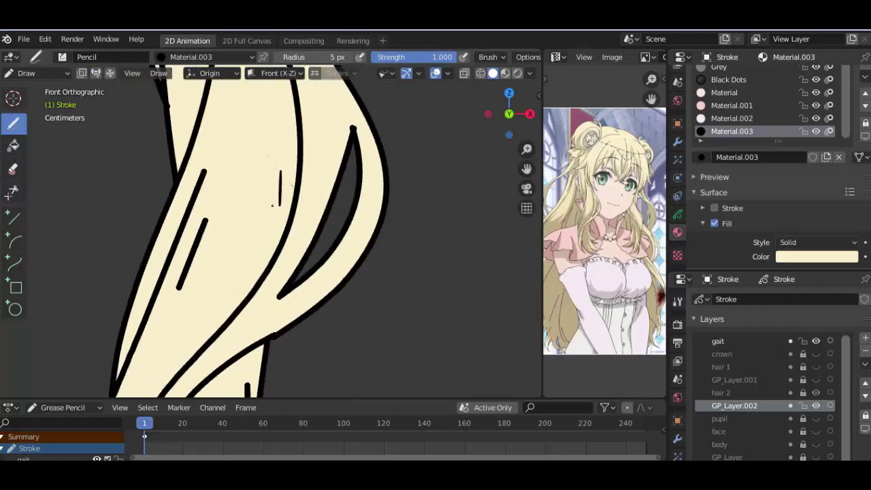
scroll(341, 238, down, 5)
scroll(327, 239, up, 2)
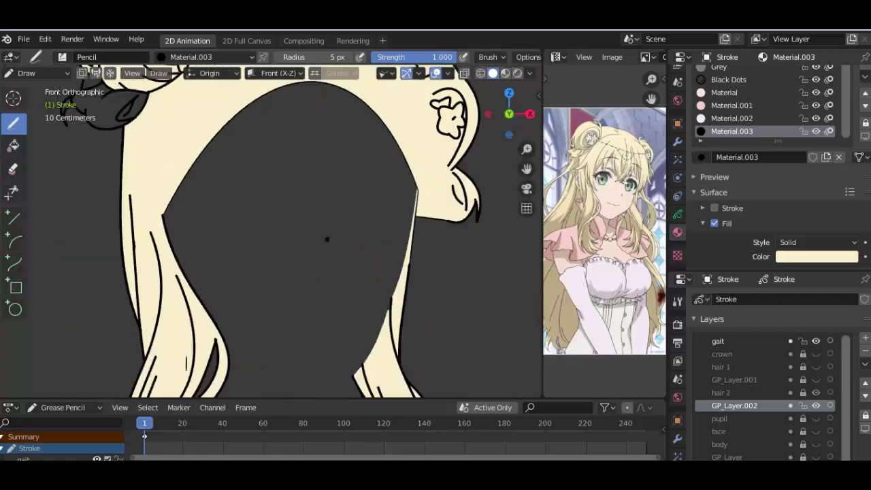
scroll(326, 239, up, 2)
scroll(168, 216, up, 2)
ctrl+scroll(168, 215, up, 5)
key(f)
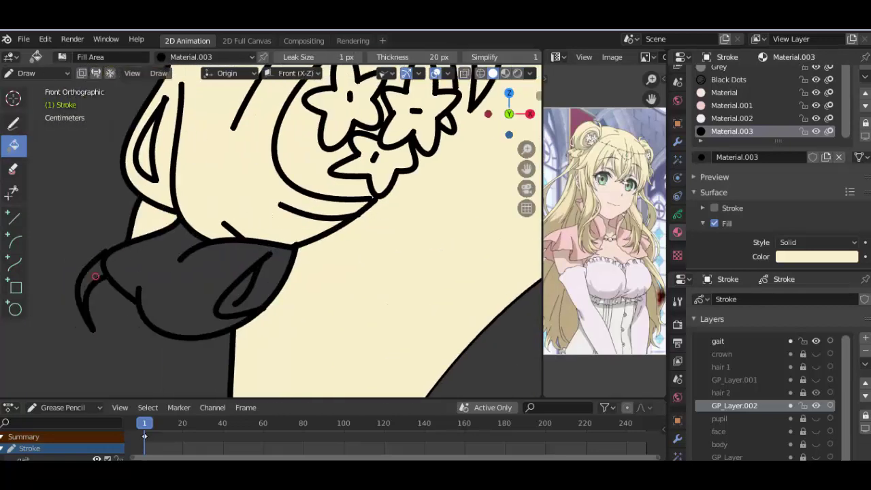
click(96, 276)
click(214, 283)
ctrl+scroll(160, 188, down, 10)
shift+middle_drag(159, 189, 292, 224)
scroll(332, 273, up, 2)
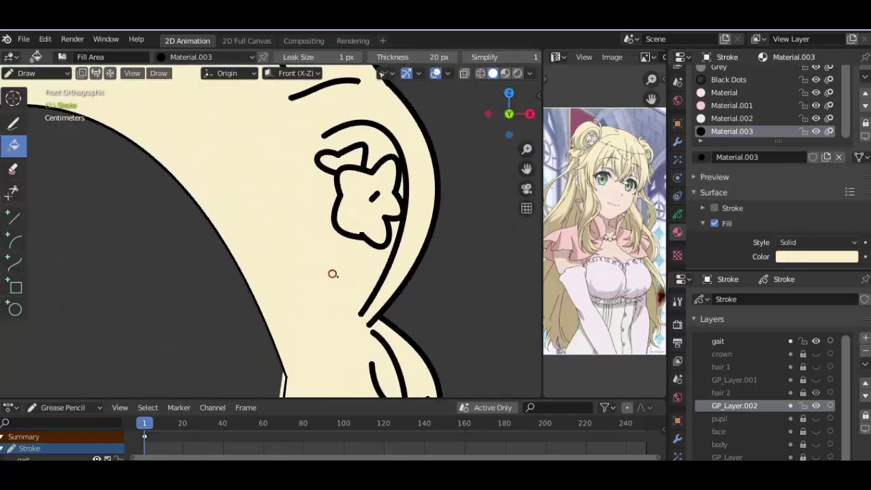
scroll(332, 273, down, 6)
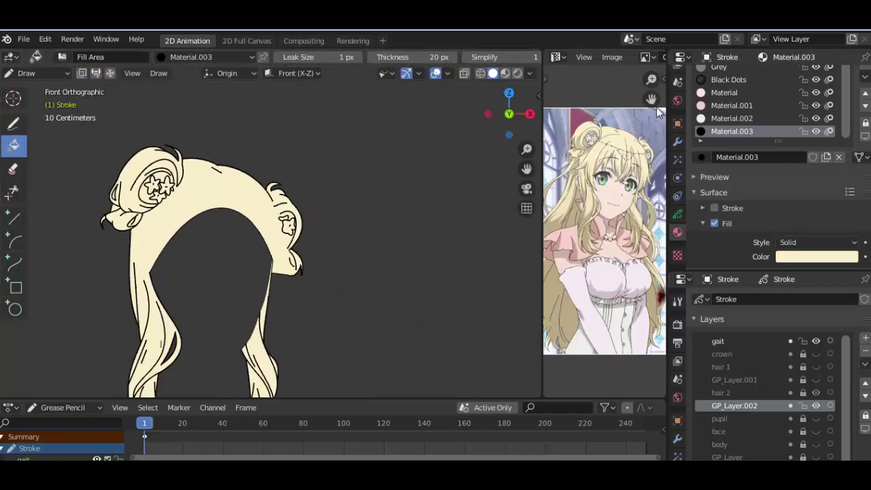
Step: Create fill-only Material.004 with Stroke off and sample a light flower colour from the reference
click(866, 68)
click(767, 186)
click(714, 182)
click(716, 196)
click(816, 230)
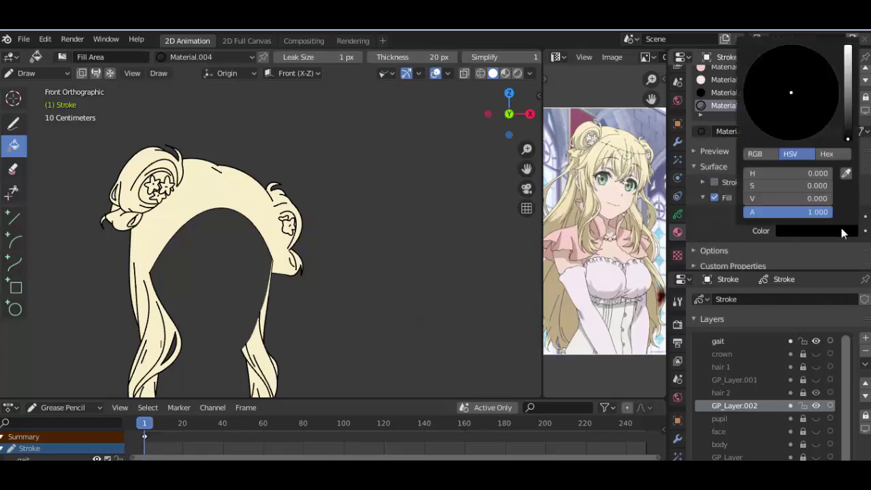
click(845, 174)
click(596, 131)
Step: Set Material.004's fill to pale pink and fill the star flower near the ear
scroll(612, 130, up, 4)
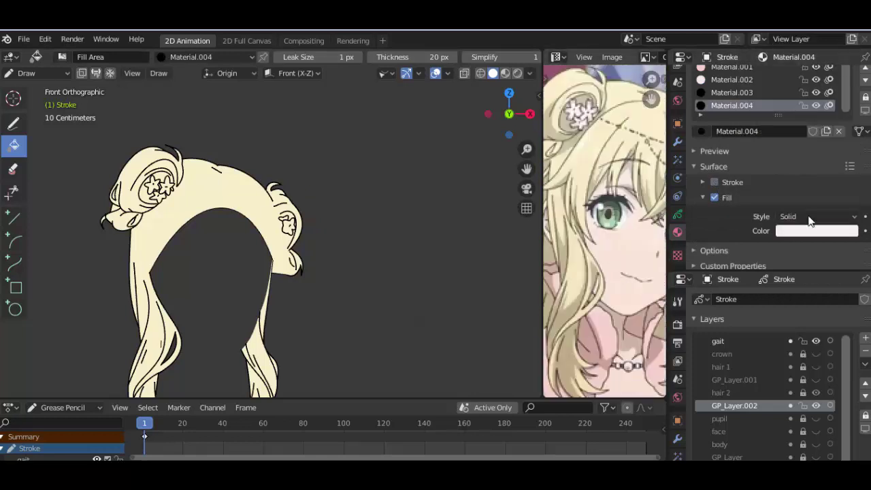
key(Home)
scroll(391, 198, up, 6)
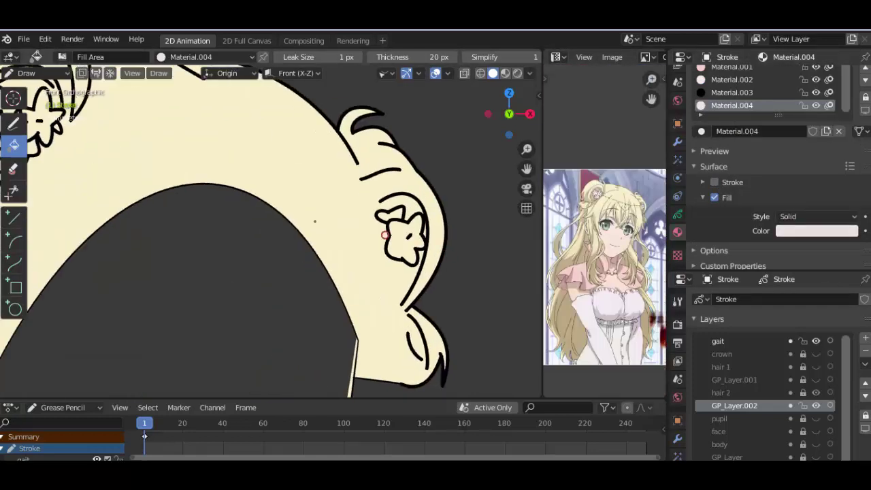
shift+middle_drag(391, 198, 238, 200)
click(816, 230)
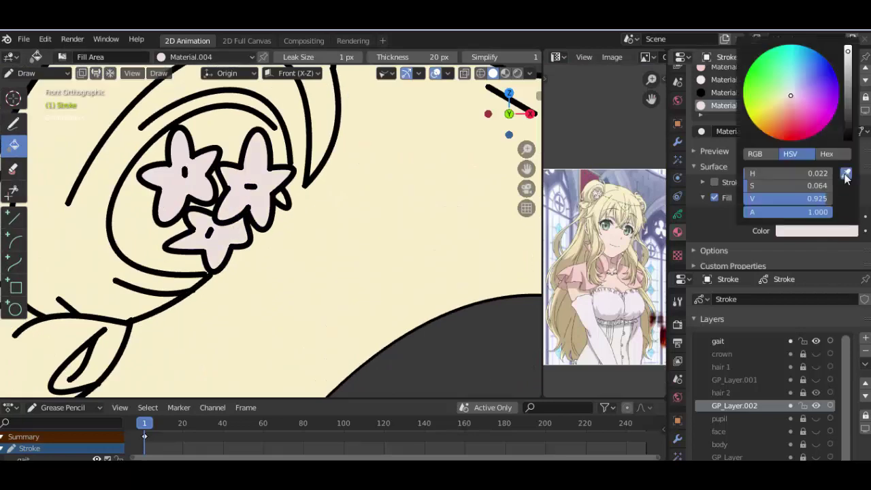
click(810, 75)
shift+middle_drag(538, 245, 416, 243)
click(433, 302)
scroll(402, 266, down, 7)
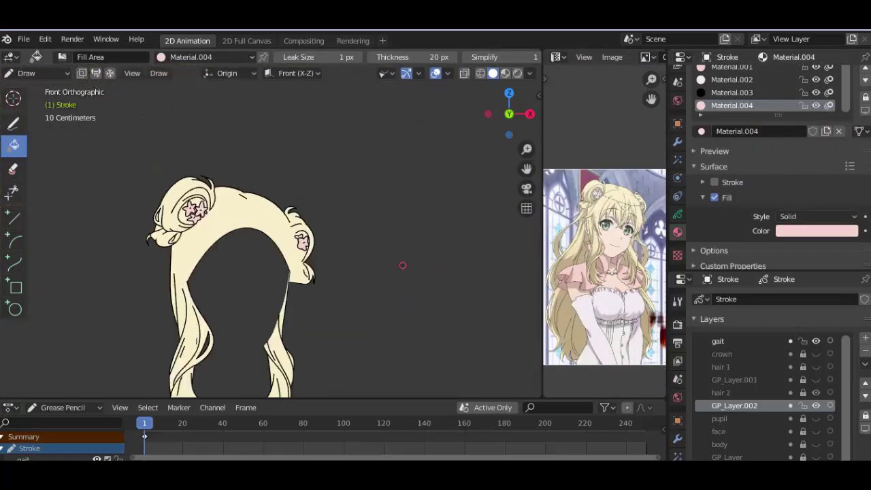
Step: Hide the hair 2 cream fill layer, then make hair 3 active and visible
click(816, 393)
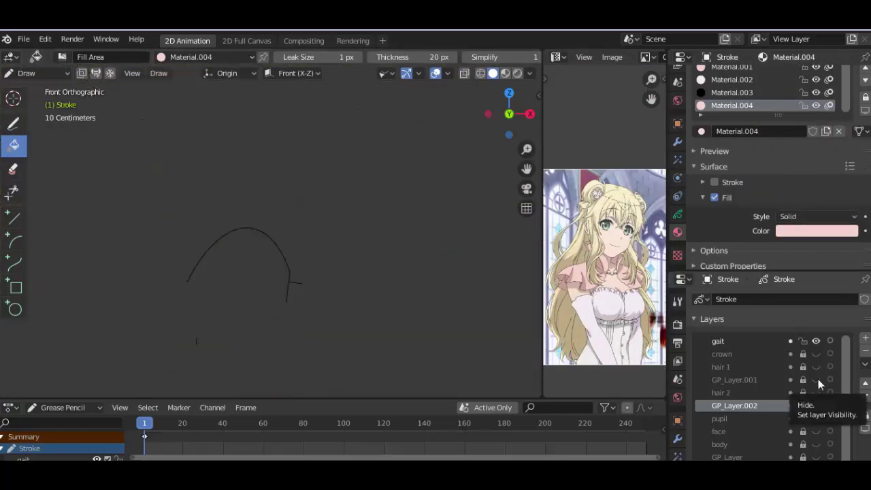
scroll(819, 367, down, 1)
click(799, 454)
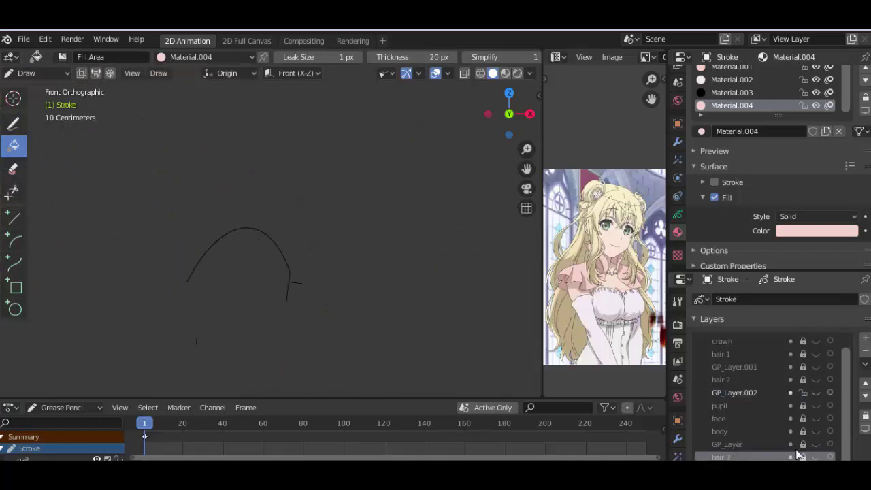
click(815, 456)
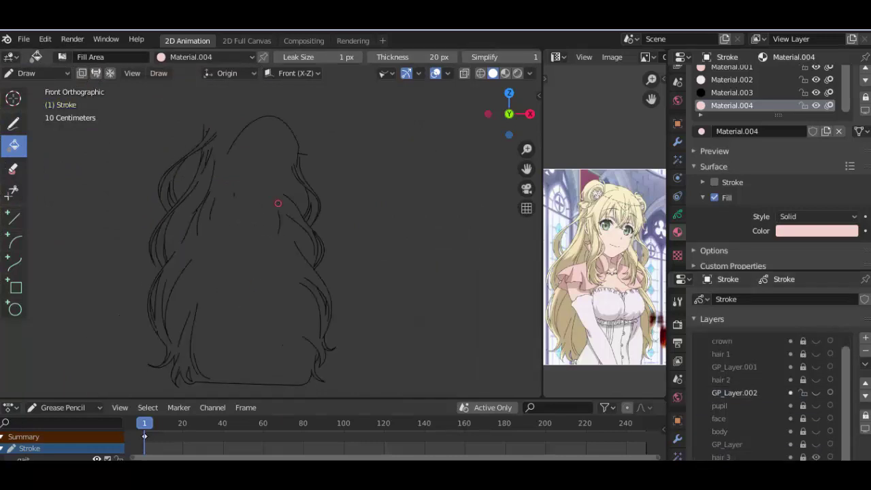
scroll(277, 204, up, 2)
scroll(813, 408, up, 1)
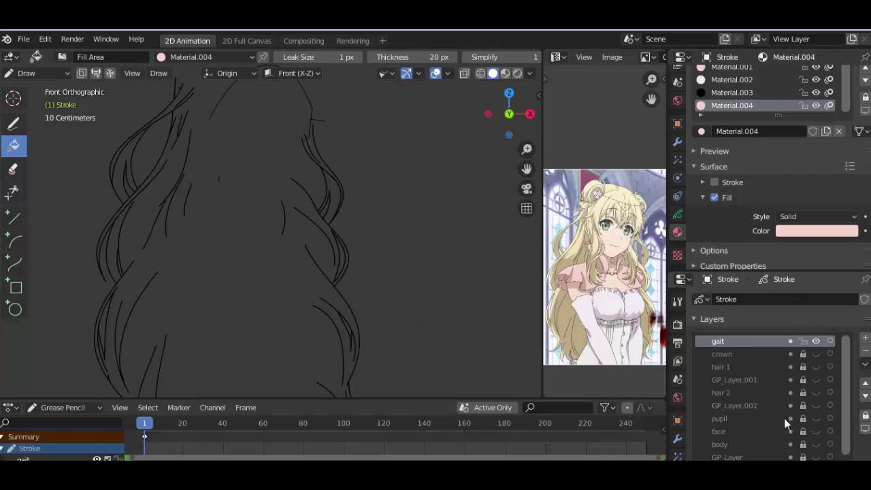
scroll(786, 423, down, 1)
Step: In Edit Mode, box-select the top hair stroke and delete it with X
key(Tab)
scroll(392, 276, down, 2)
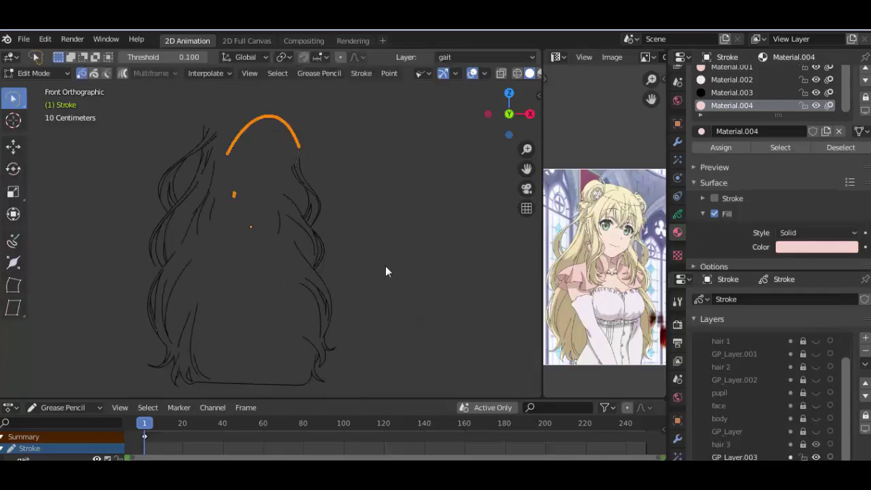
key(x)
key(Return)
drag(204, 190, 354, 109)
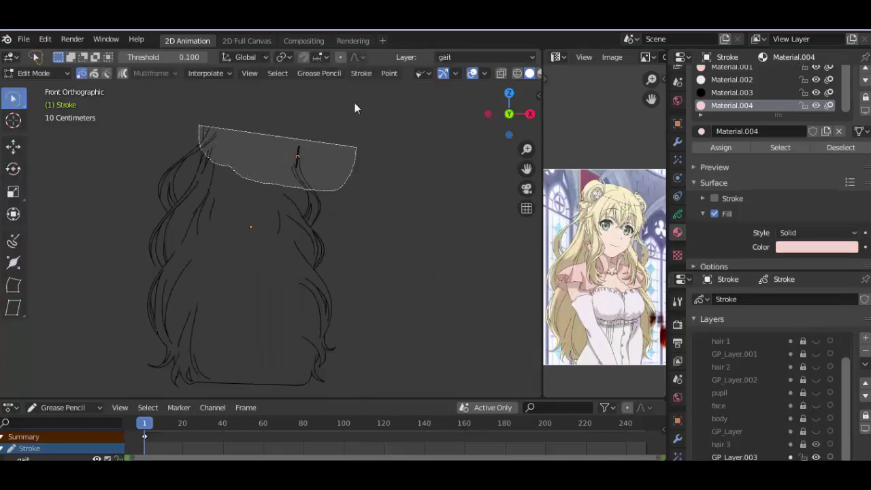
key(x)
click(348, 192)
scroll(266, 175, up, 2)
scroll(296, 317, up, 2)
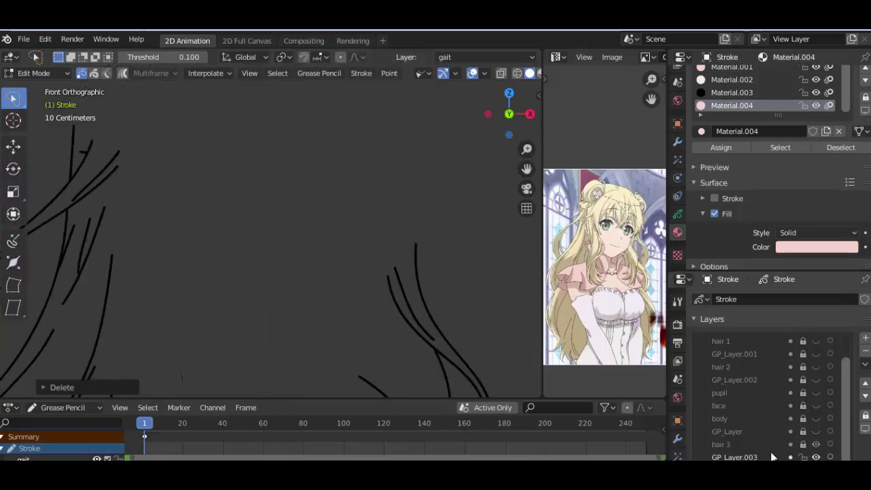
scroll(740, 346, up, 2)
shift+middle_drag(158, 168, 182, 243)
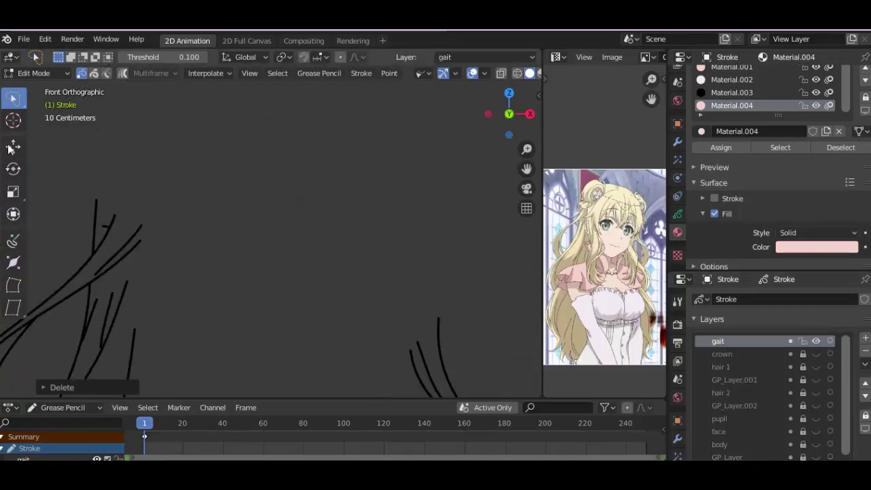
Step: Back in Draw mode, use Material.003 to draw a cream arc dome over the head
click(37, 73)
click(22, 130)
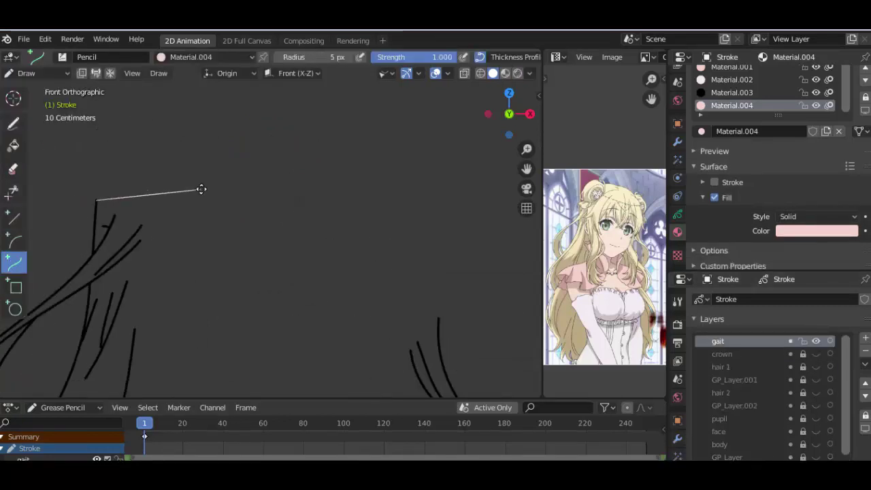
scroll(746, 102, up, 1)
click(723, 80)
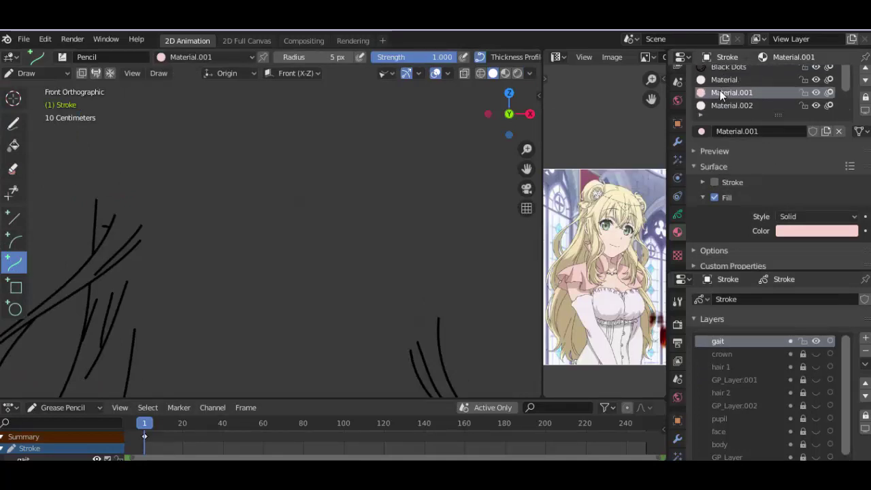
scroll(721, 95, down, 2)
click(815, 379)
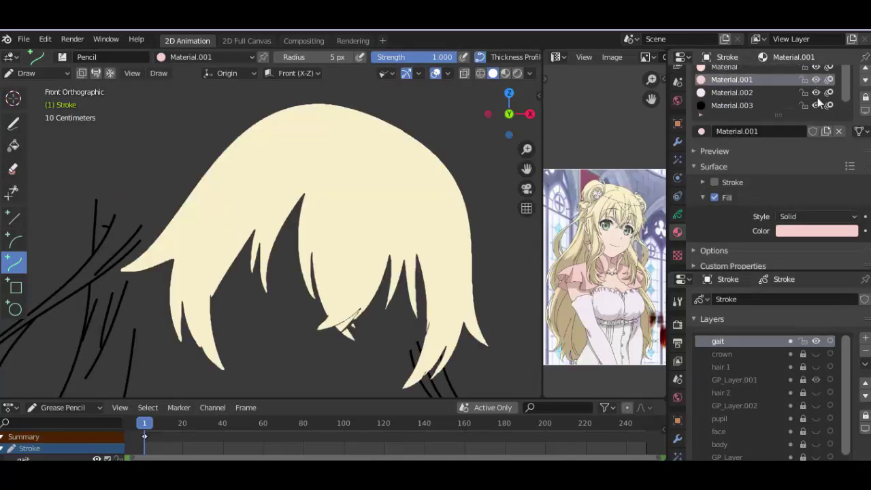
click(789, 105)
scroll(746, 456, down, 2)
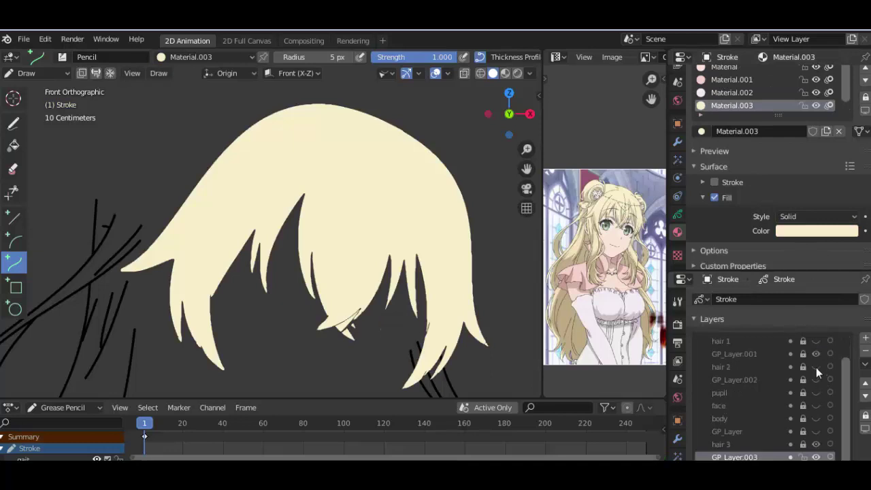
click(816, 353)
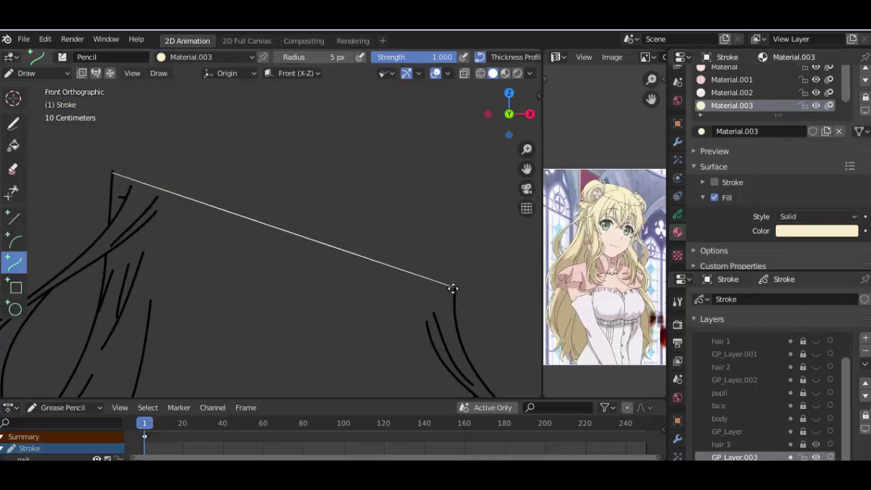
drag(340, 249, 443, 166)
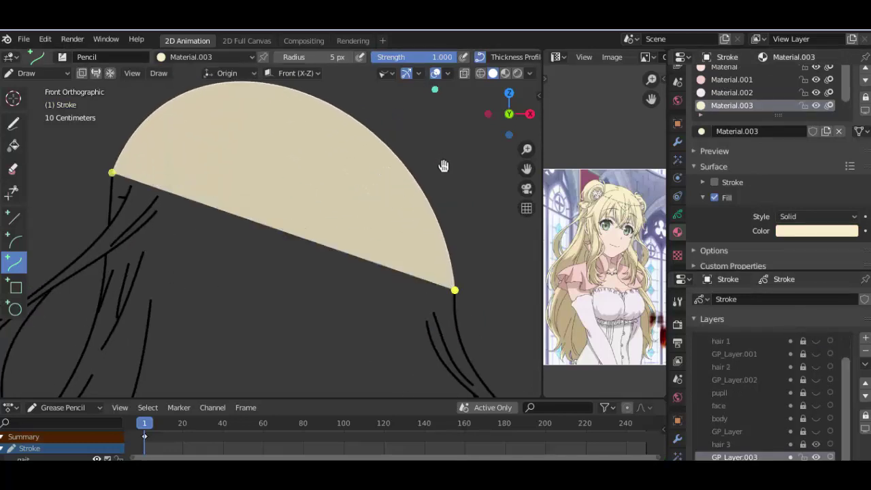
key(Return)
Step: Toggle GP_Layer.002 and GP_Layer.003 visibility to check the dome against the hair fill
click(814, 379)
click(814, 379)
click(814, 379)
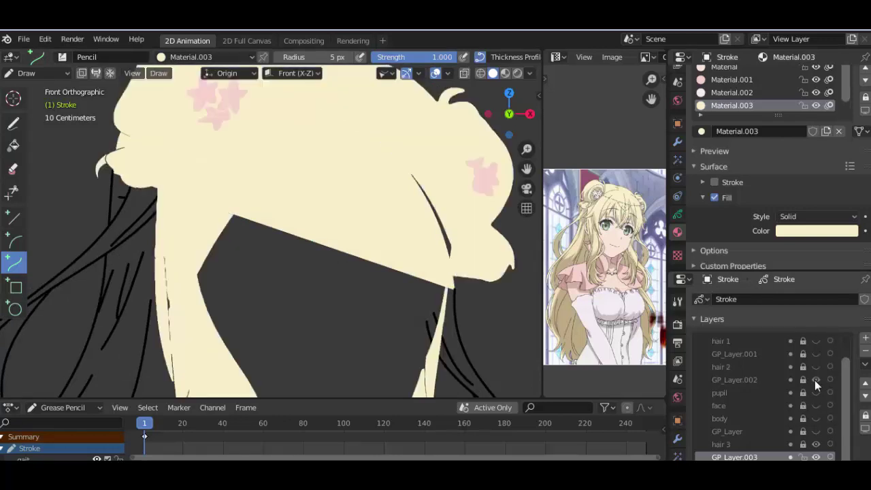
scroll(307, 343, down, 4)
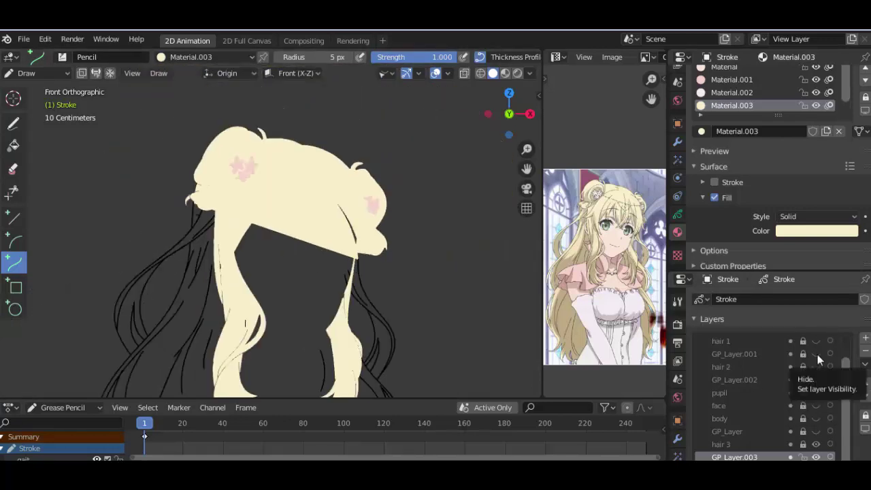
click(815, 380)
click(815, 380)
click(815, 380)
click(815, 456)
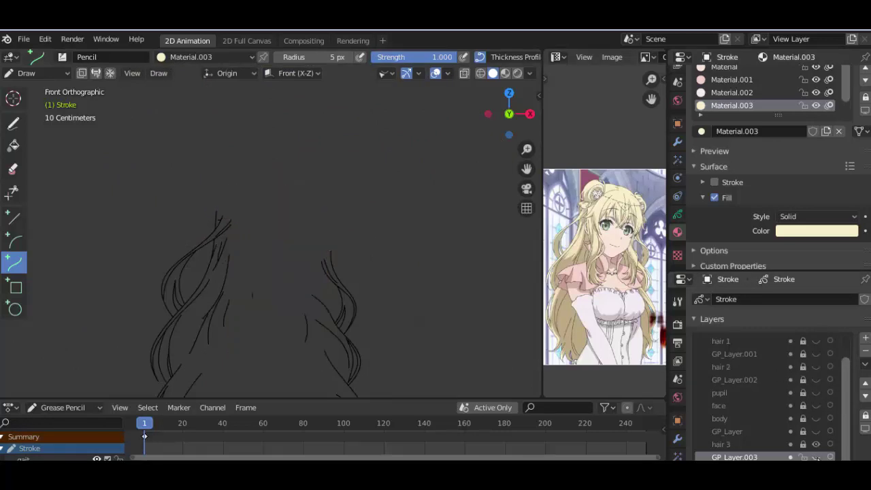
click(815, 456)
Step: In Edit mode, delete the lassoed dome section and then the dome's fill and outline
key(Tab)
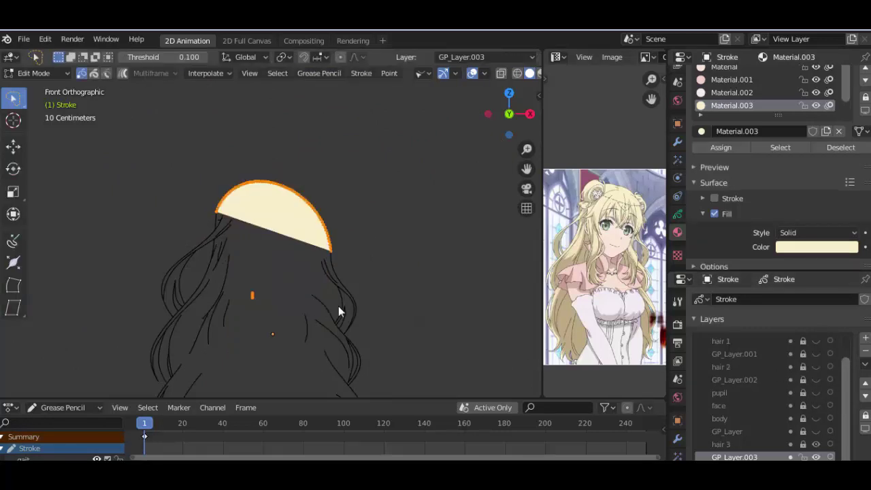
key(alt+a)
ctrl+right_drag(316, 283, 372, 233)
key(Delete)
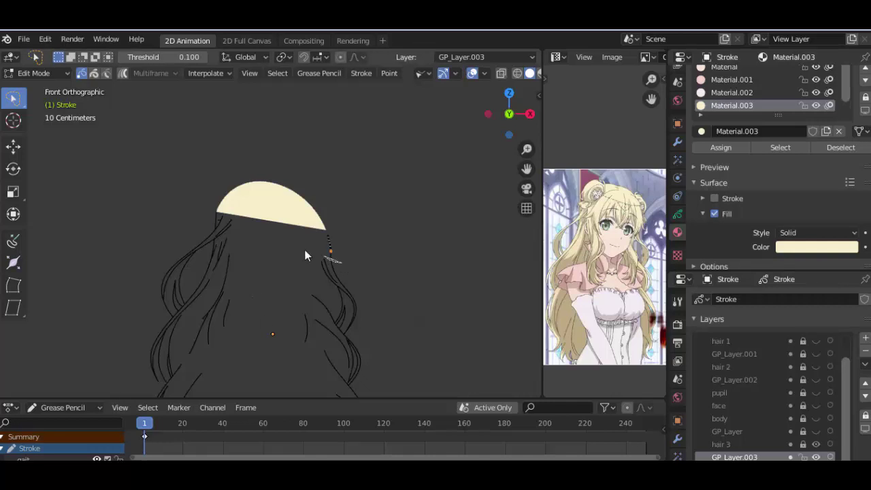
click(339, 228)
key(x)
click(339, 229)
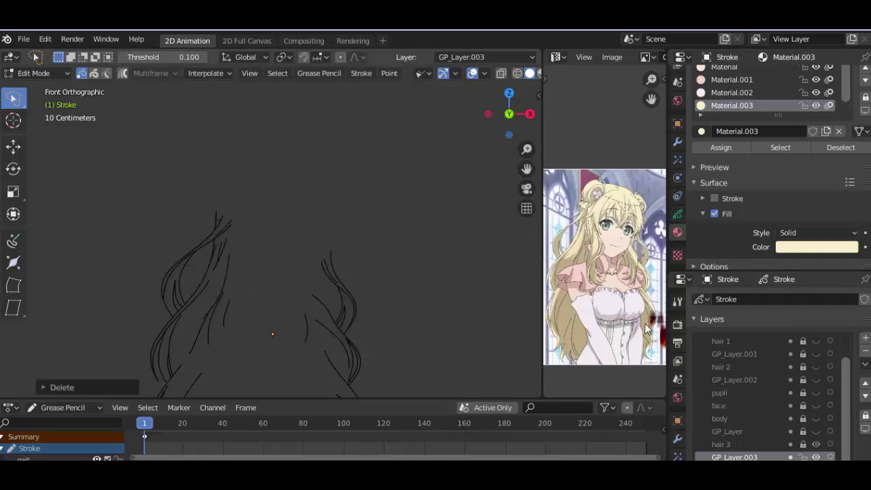
Step: Make the cream hair fill layers visible again
click(816, 353)
click(816, 379)
scroll(215, 300, up, 3)
scroll(141, 194, up, 2)
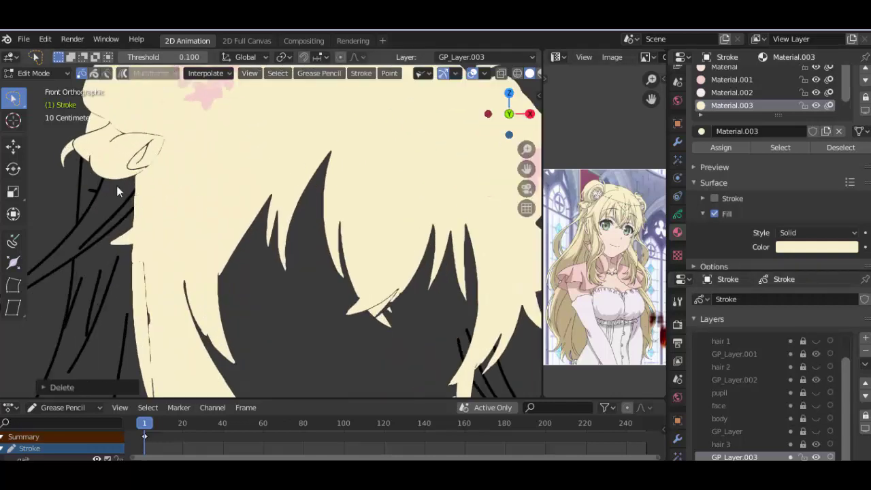
Step: Switch the hair object to Draw mode and cancel the unfinished curve stroke
click(27, 73)
click(31, 128)
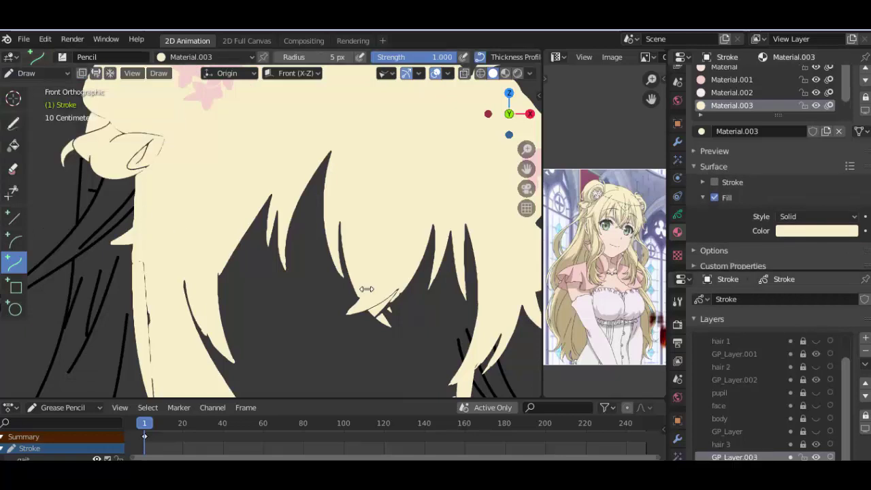
scroll(207, 169, down, 4)
scroll(361, 263, up, 4)
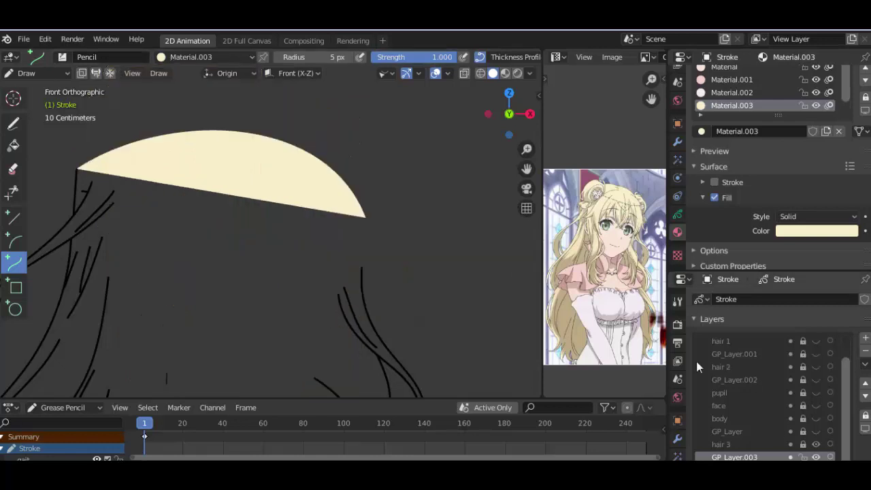
scroll(356, 256, up, 3)
scroll(457, 219, up, 3)
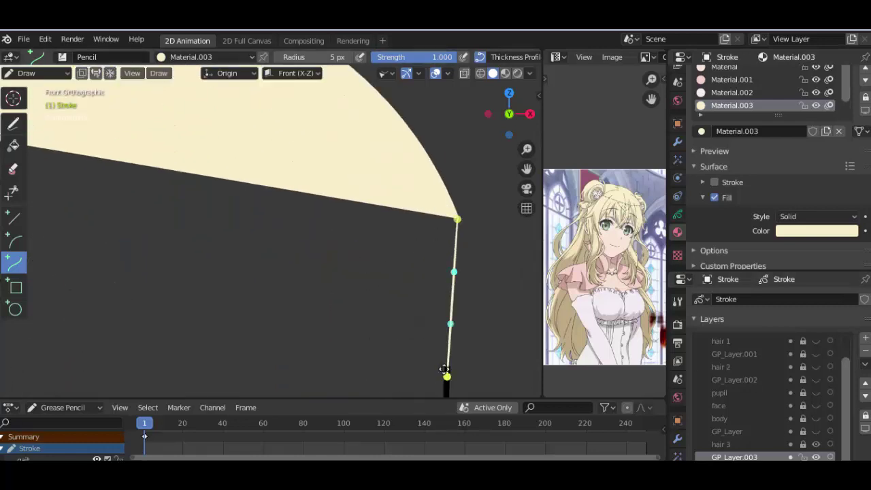
key(Escape)
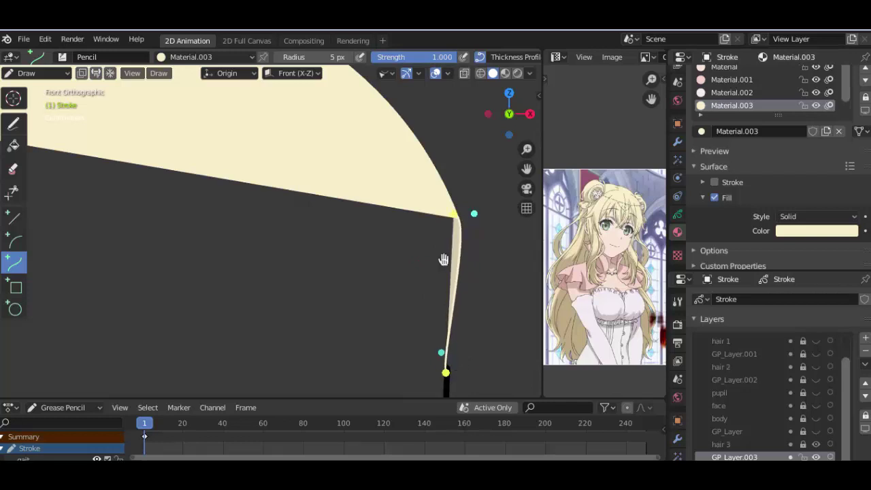
Step: Pan the view to bring the lower hair strands into view
scroll(442, 260, down, 2)
shift+middle_drag(349, 333, 401, 122)
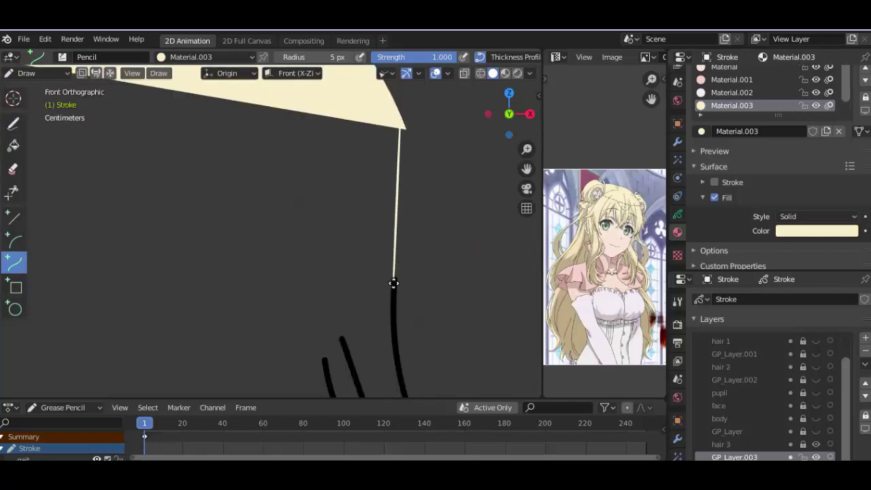
scroll(340, 236, down, 3)
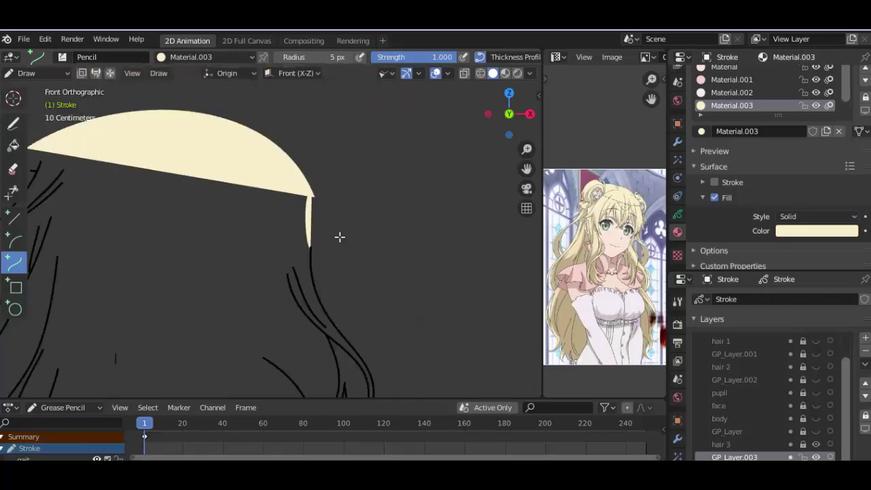
shift+middle_drag(340, 235, 375, 241)
scroll(344, 280, up, 2)
Step: With the Fill tool, fill the left hair outline with cream
click(14, 147)
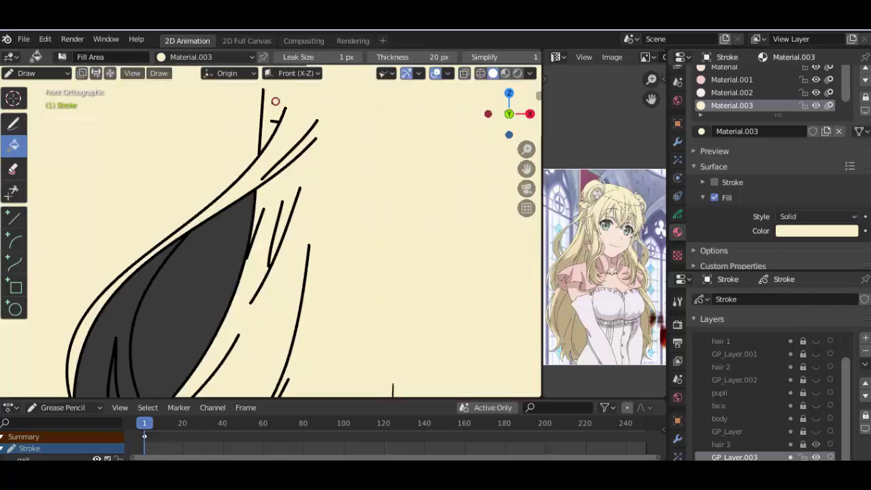
scroll(274, 101, down, 2)
scroll(356, 220, down, 2)
scroll(307, 136, down, 2)
click(303, 190)
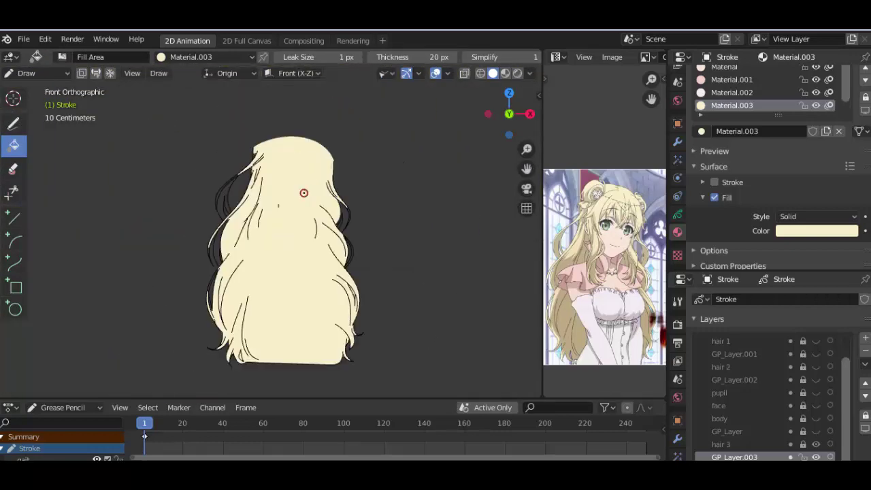
scroll(259, 301, up, 3)
scroll(202, 234, up, 2)
scroll(231, 133, up, 2)
scroll(230, 184, down, 3)
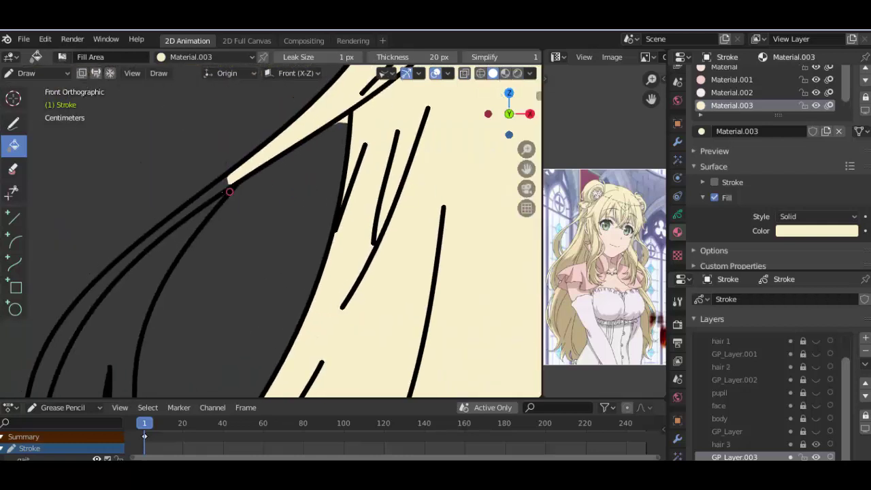
scroll(208, 190, down, 2)
Step: Try filling the gap beside the inner strand, undoing the unwanted fill and a stray stroke
click(199, 190)
key(ctrl+z)
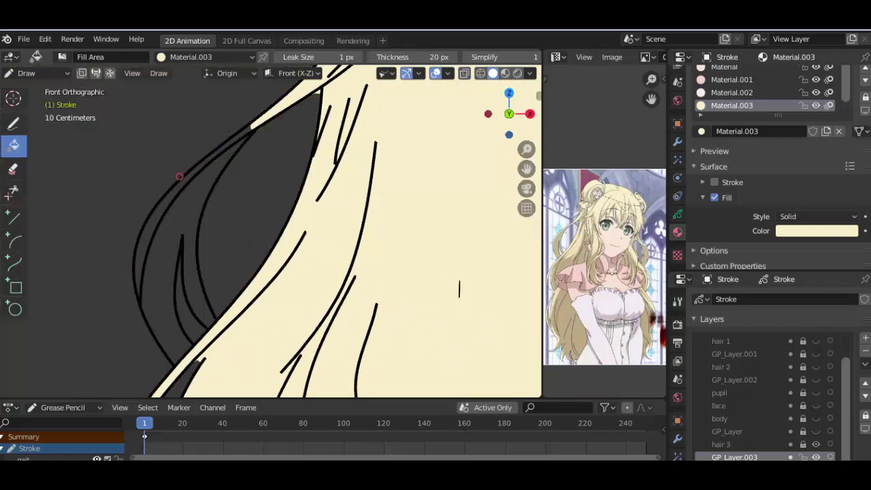
scroll(316, 334, up, 1)
scroll(190, 237, up, 2)
scroll(159, 220, up, 1)
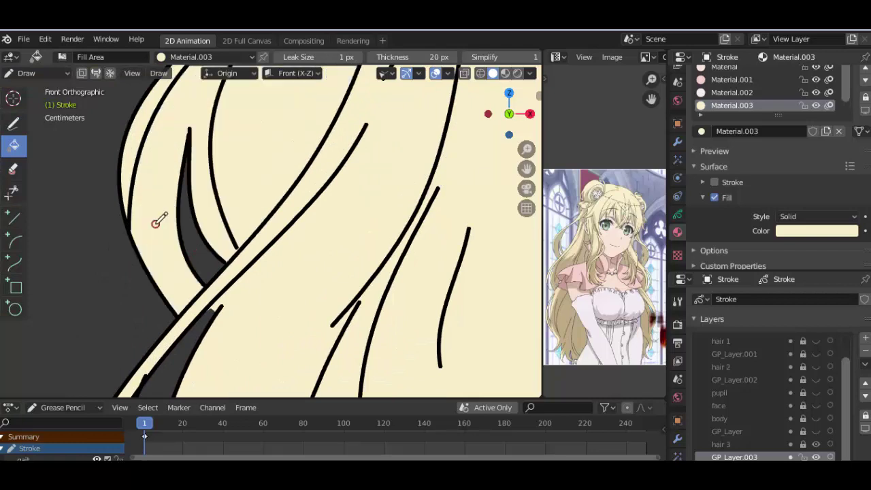
scroll(290, 261, up, 2)
click(16, 131)
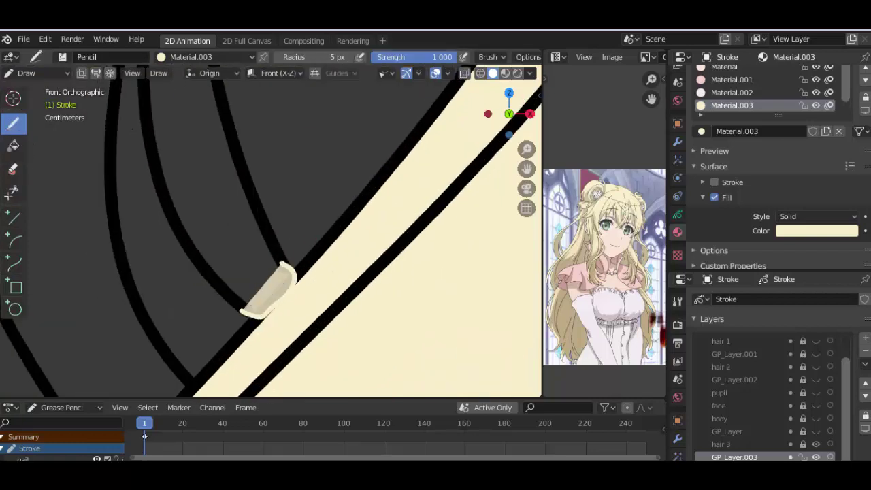
key(ctrl+z)
scroll(272, 272, down, 1)
scroll(272, 273, down, 2)
Step: Attempt another gap fill between strands, undoing the background flood and a stray stroke
click(14, 145)
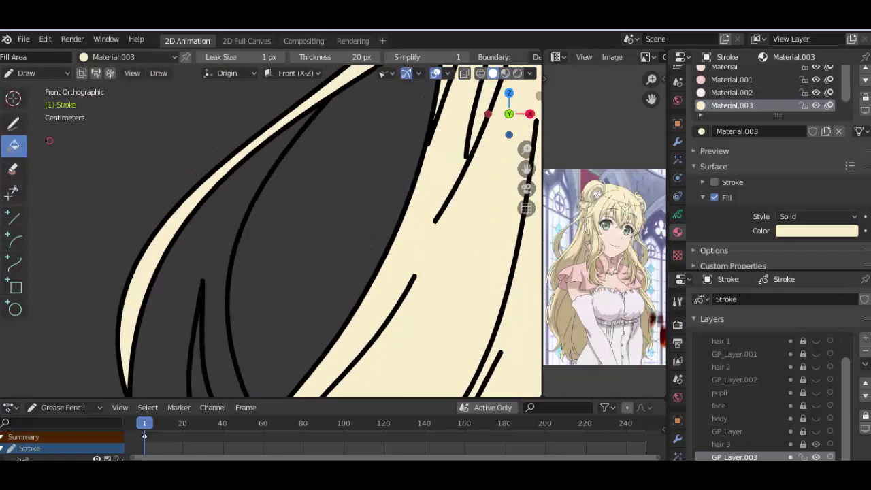
scroll(258, 161, up, 1)
click(210, 142)
key(ctrl+z)
key(d)
scroll(292, 275, up, 2)
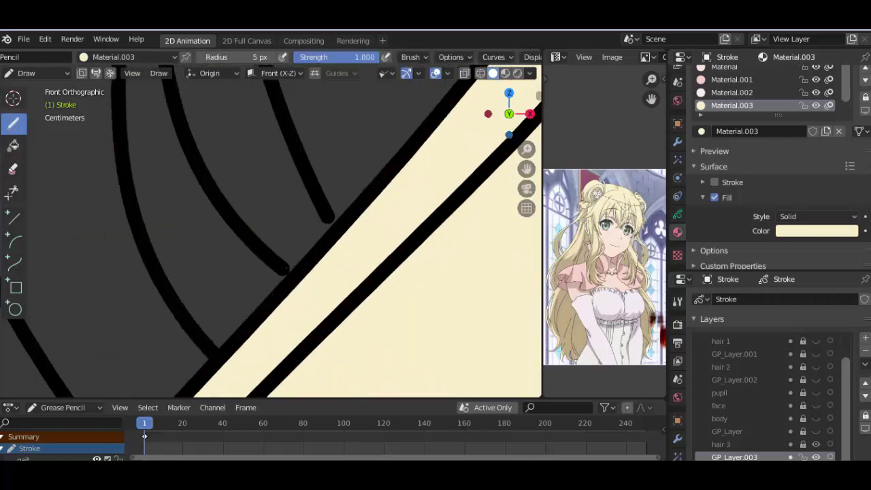
key(ctrl+z)
scroll(317, 233, down, 2)
scroll(317, 234, down, 1)
Step: Maximize the viewport and try a gap fill, undoing the one that flooded the background
key(ctrl+space)
key(f)
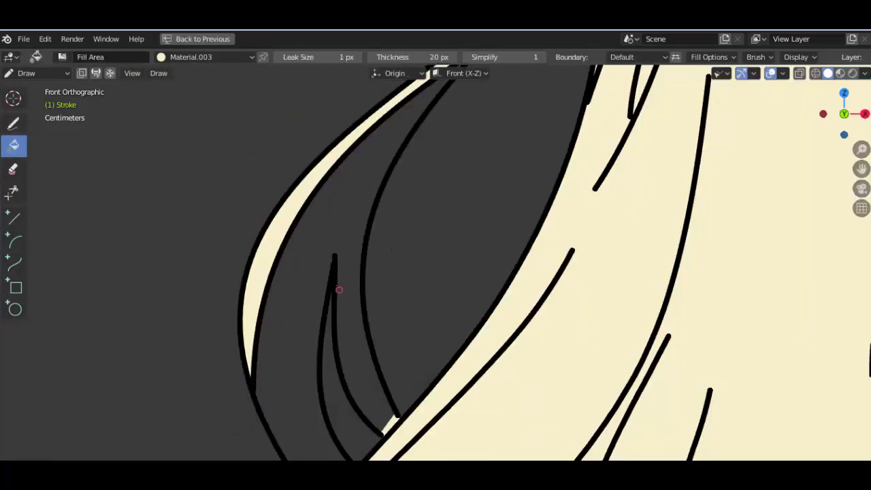
scroll(322, 277, up, 1)
scroll(322, 277, down, 1)
scroll(292, 252, up, 1)
click(219, 229)
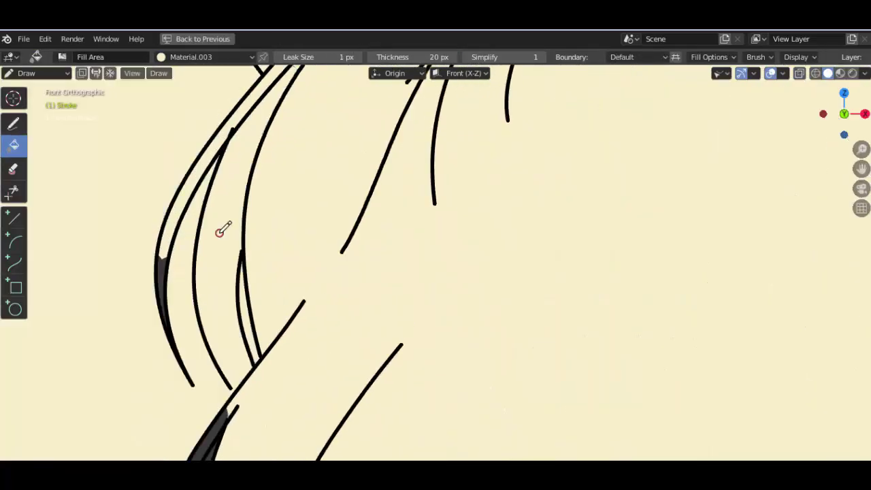
key(ctrl+z)
scroll(129, 238, up, 2)
scroll(254, 193, up, 2)
scroll(254, 193, up, 2)
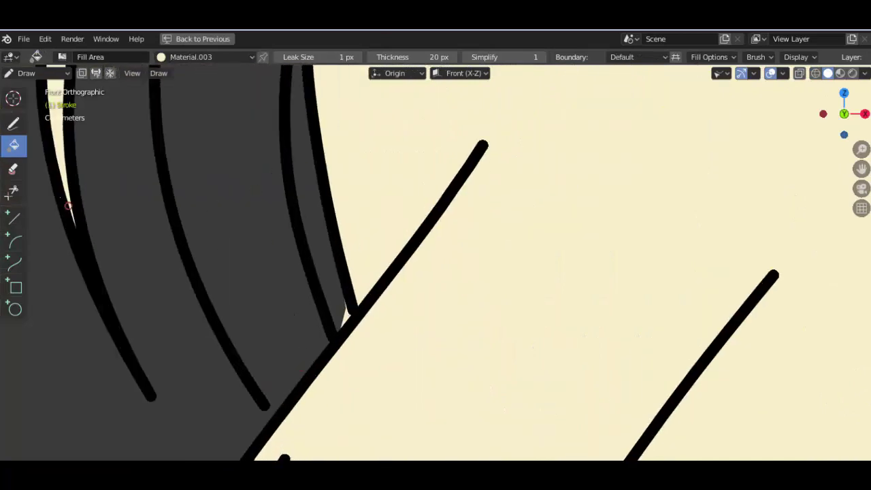
Step: Alternate between Draw and Fill tools while zooming around the right-side hair
key(d)
scroll(264, 333, down, 2)
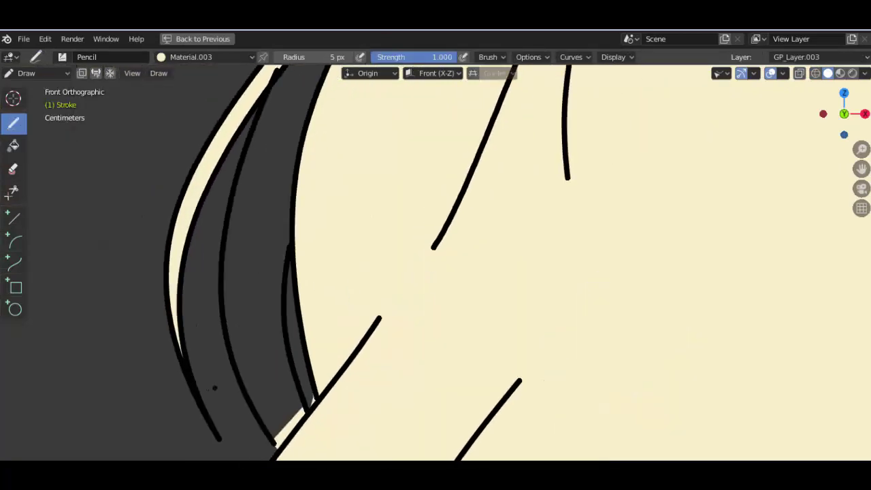
scroll(264, 333, down, 1)
key(f)
scroll(389, 179, up, 1)
scroll(225, 295, up, 1)
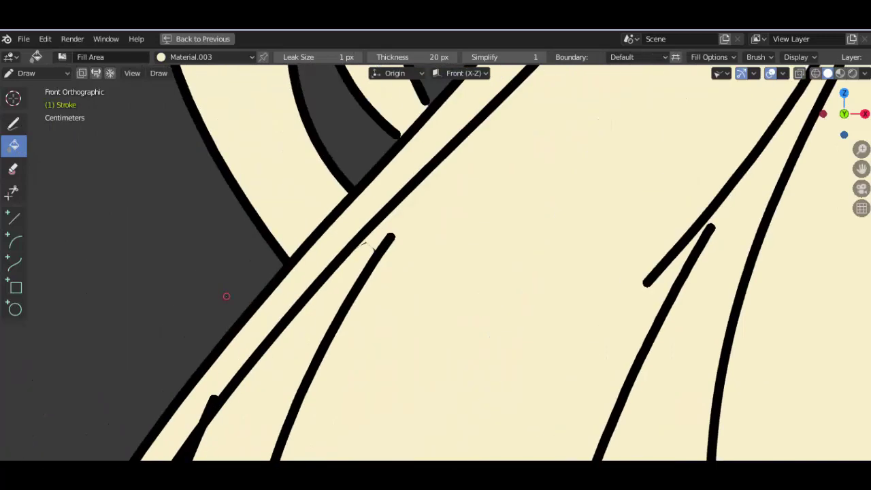
key(d)
scroll(424, 270, down, 1)
scroll(375, 288, down, 1)
scroll(334, 262, up, 2)
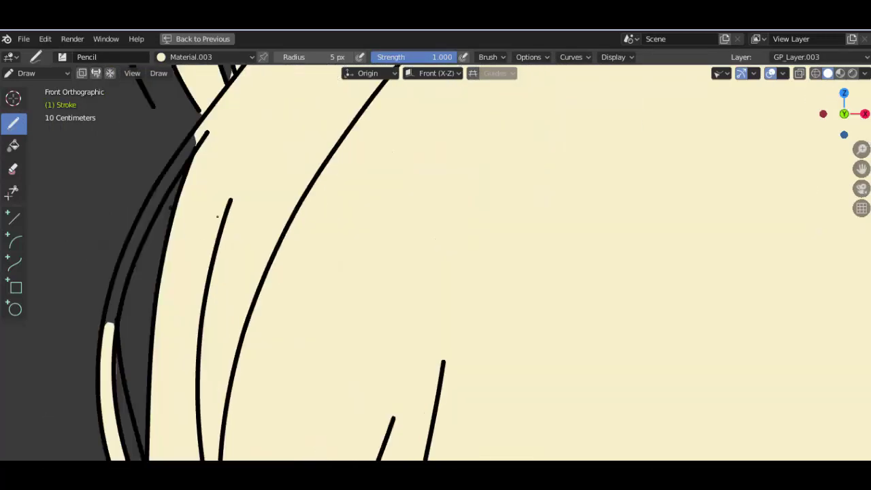
scroll(296, 230, up, 1)
Step: Fill the right-side hair locks with cream, then return to the Draw tool
key(f)
scroll(225, 221, up, 1)
scroll(148, 184, up, 1)
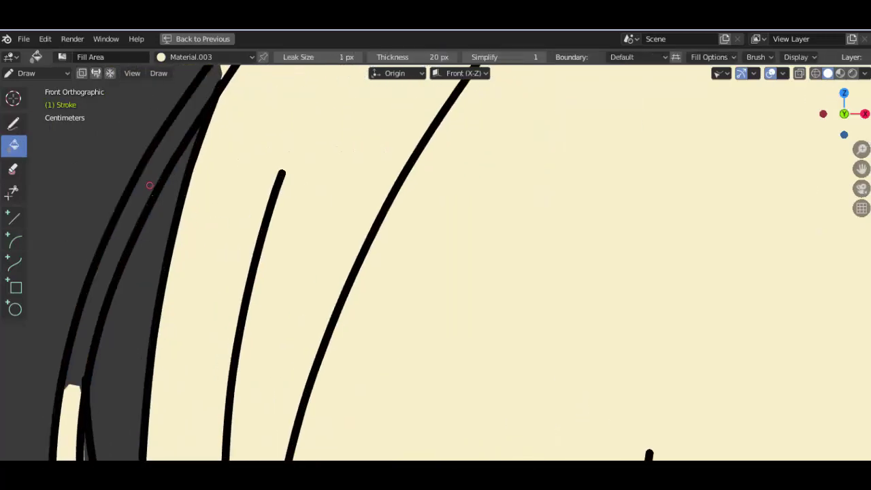
scroll(171, 224, down, 1)
scroll(286, 155, down, 1)
scroll(184, 246, up, 1)
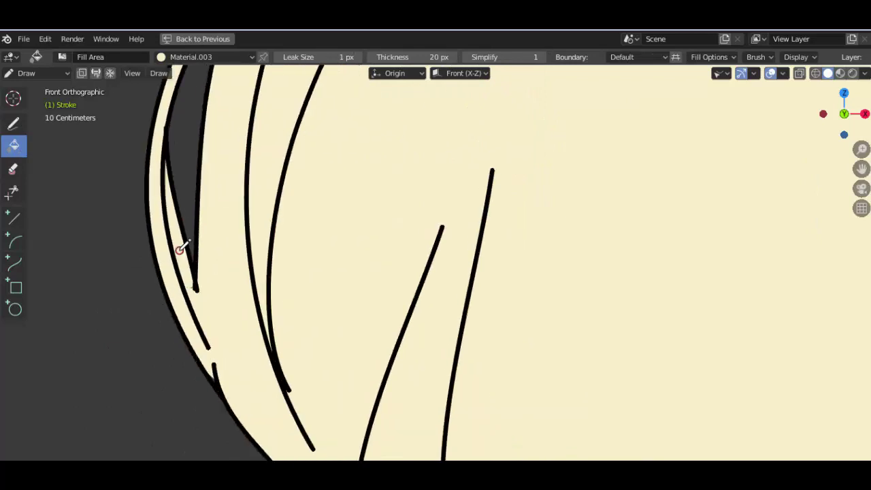
scroll(181, 249, down, 1)
scroll(310, 348, up, 1)
scroll(281, 290, up, 3)
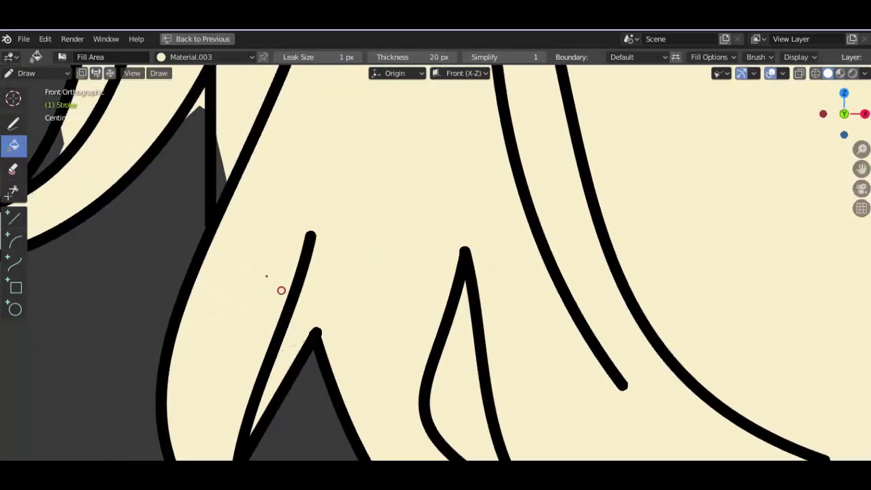
ctrl+scroll(141, 145, up, 1)
ctrl+scroll(170, 177, up, 1)
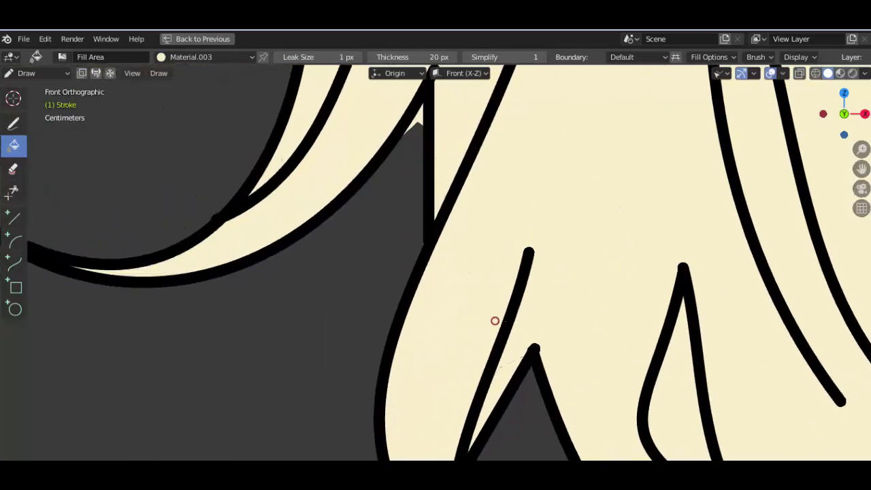
key(d)
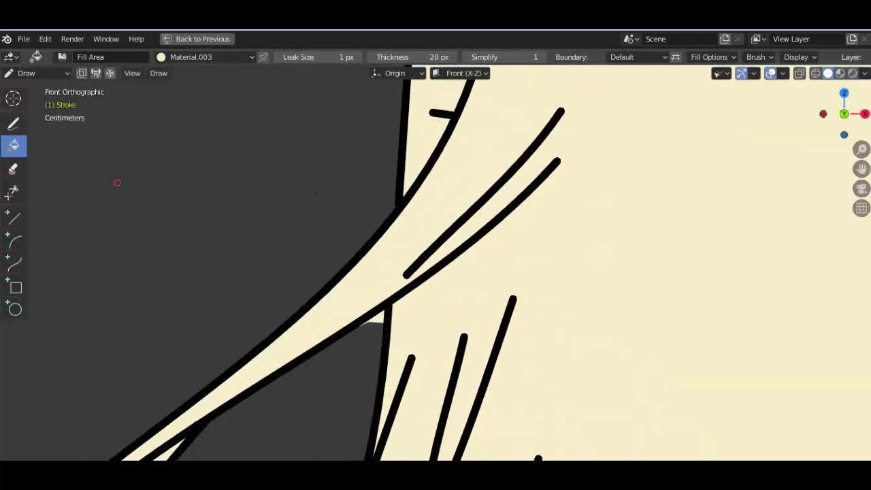
Step: In Edit mode, move a stroke point so the fill corner meets the outline
key(ctrl+Tab)
click(500, 204)
scroll(352, 361, up, 3)
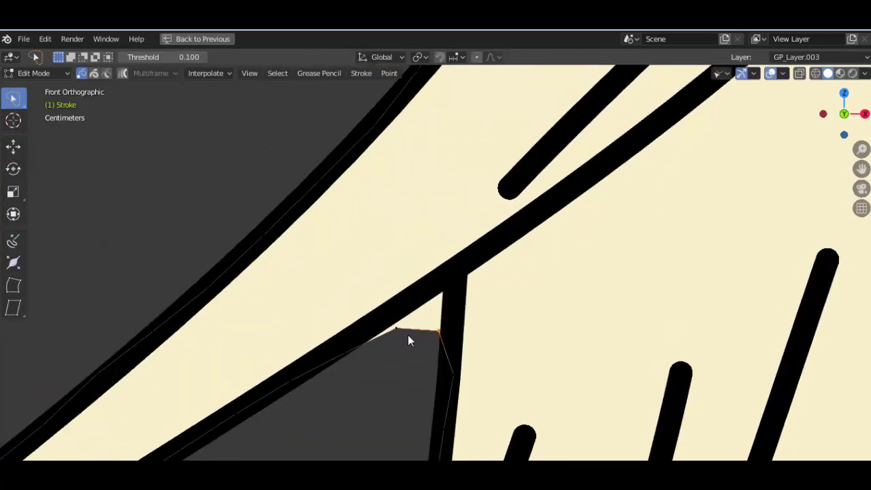
key(g)
click(457, 299)
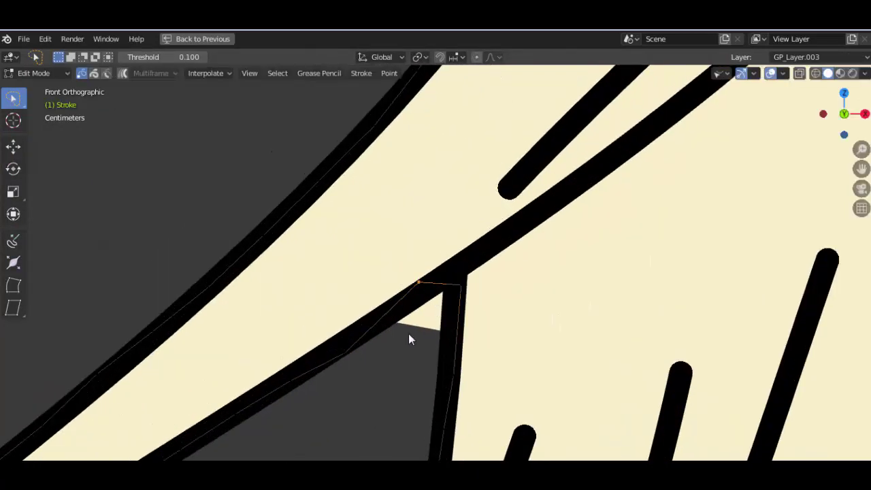
key(g)
click(455, 295)
key(g)
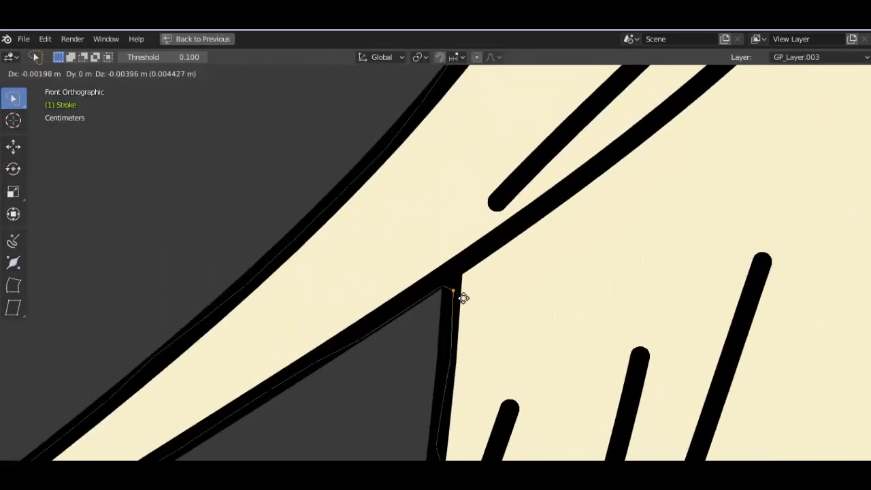
click(460, 295)
scroll(494, 315, down, 2)
Step: Return to Object mode, then switch back to Draw mode from the mode pie menu
key(Tab)
scroll(494, 315, down, 5)
key(ctrl+Tab)
click(512, 236)
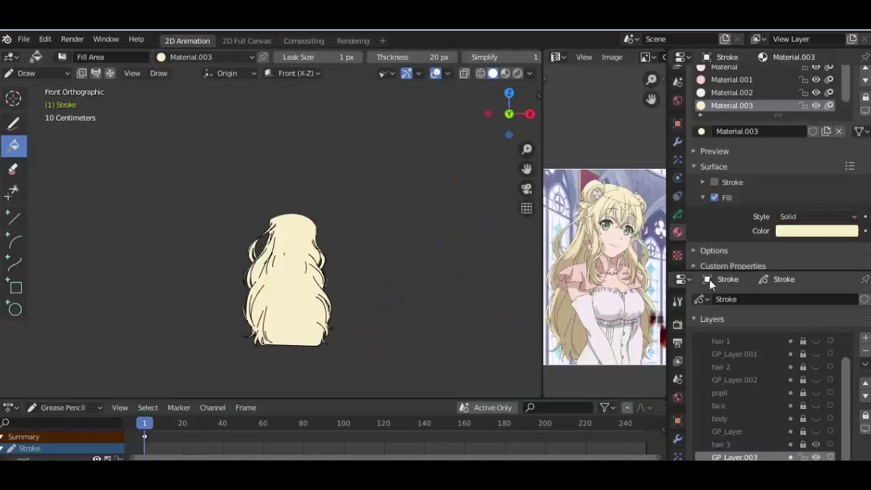
Step: Unhide the GP_Layer.002, pupil, face and body layers and pan to show the dress and torso
scroll(816, 357, up, 1)
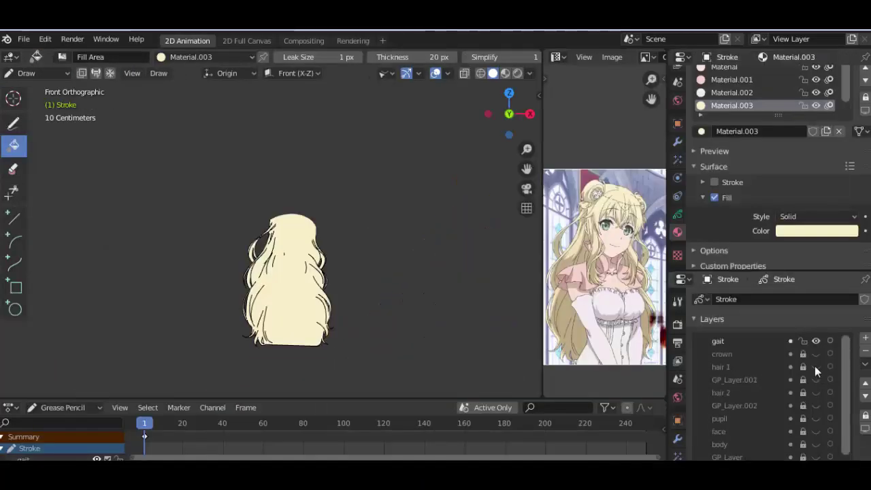
drag(817, 404, 816, 445)
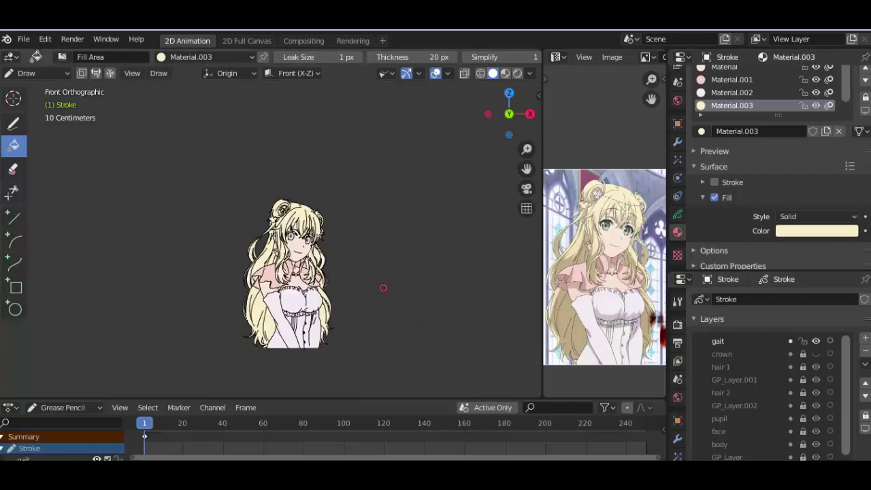
scroll(374, 270, up, 6)
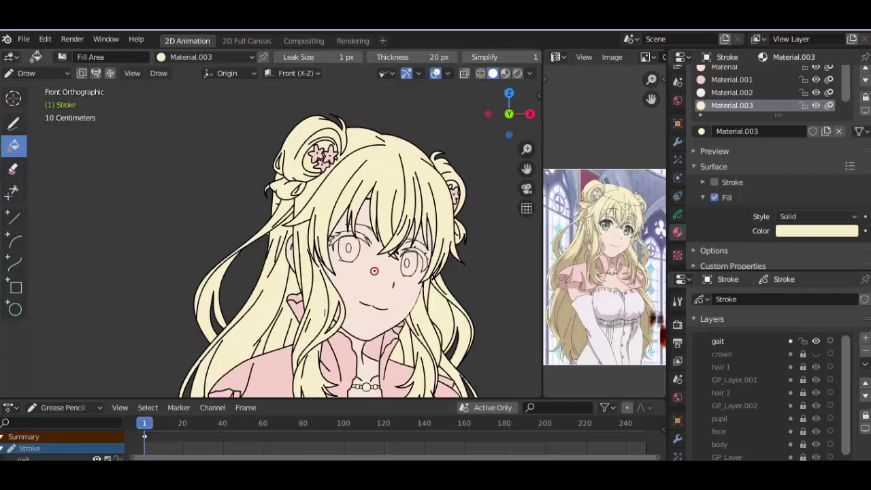
shift+middle_drag(374, 306, 326, 98)
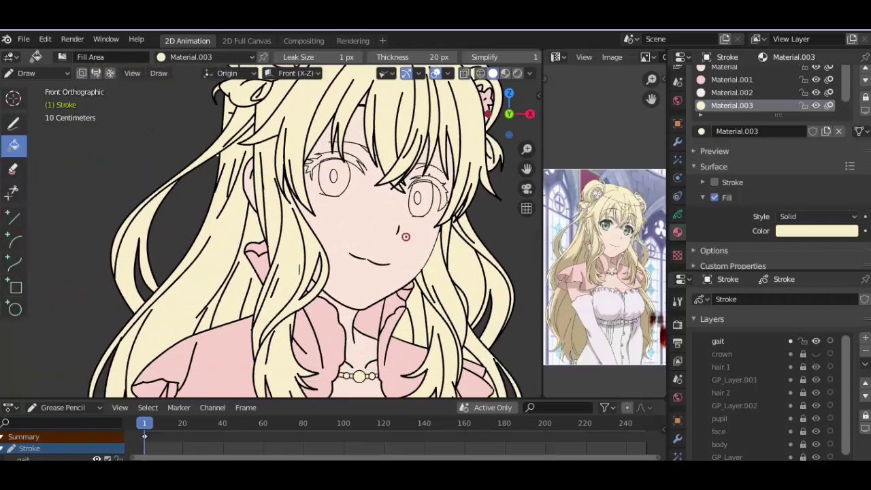
scroll(391, 175, down, 2)
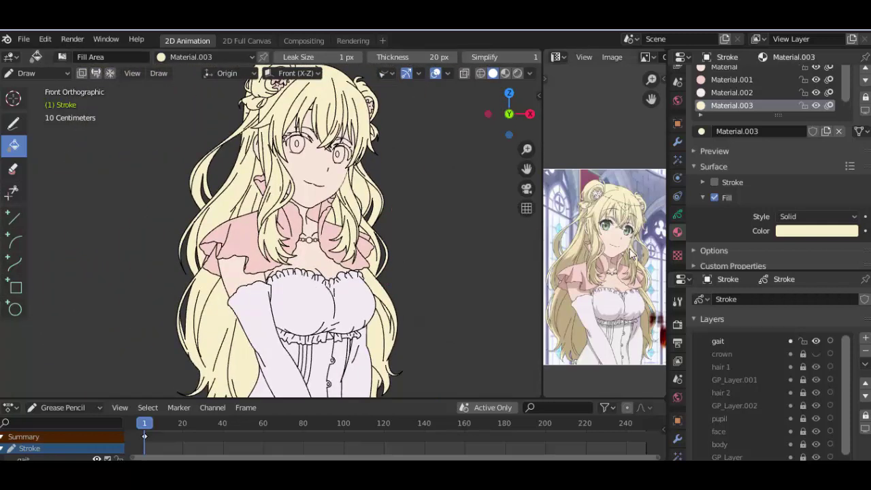
scroll(632, 250, up, 3)
scroll(317, 272, up, 2)
scroll(317, 272, up, 2)
Step: Hide the hair, pupil and body layers and add a new empty layer, GP_Layer.004
scroll(317, 272, up, 3)
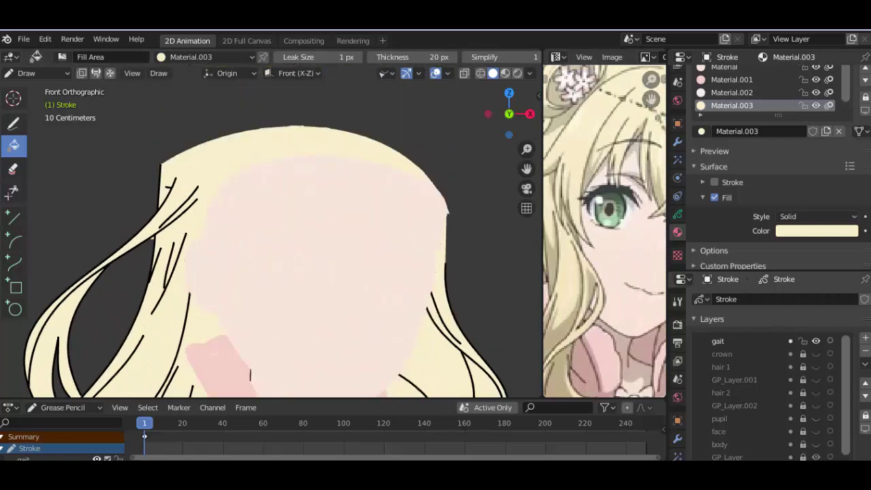
click(815, 445)
click(816, 445)
scroll(809, 421, down, 2)
click(815, 408)
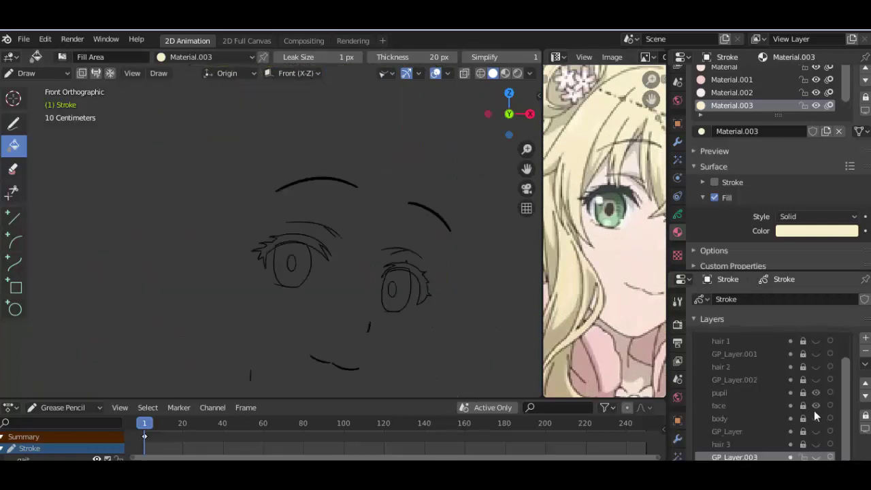
click(759, 405)
click(864, 337)
Step: Hide the pupil layer, then add GP_Layer.005 above the body layer and make it active
click(738, 393)
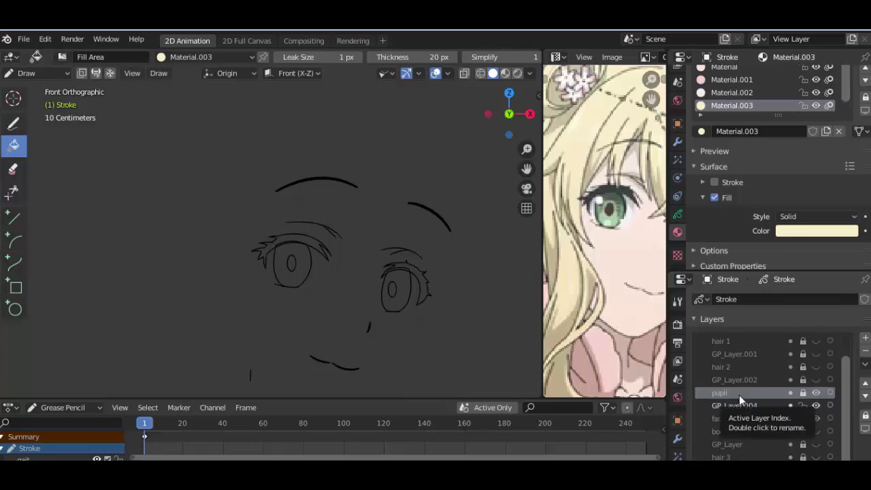
click(768, 405)
click(815, 392)
click(816, 393)
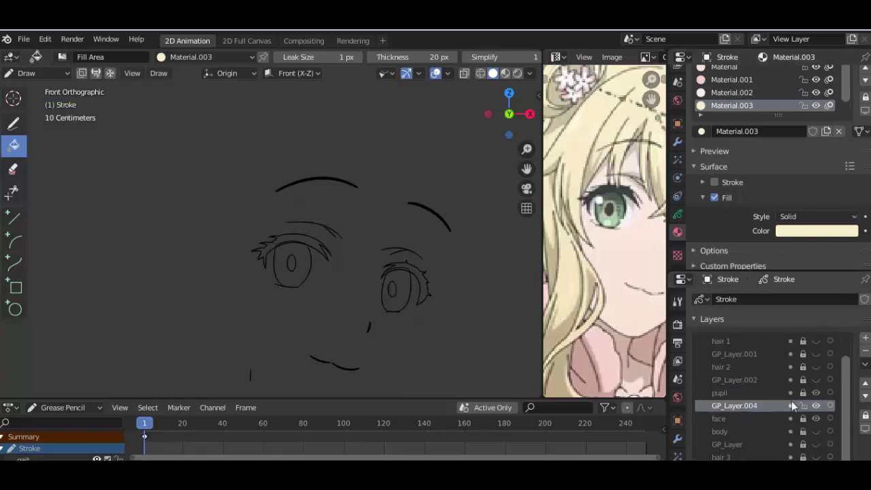
click(814, 395)
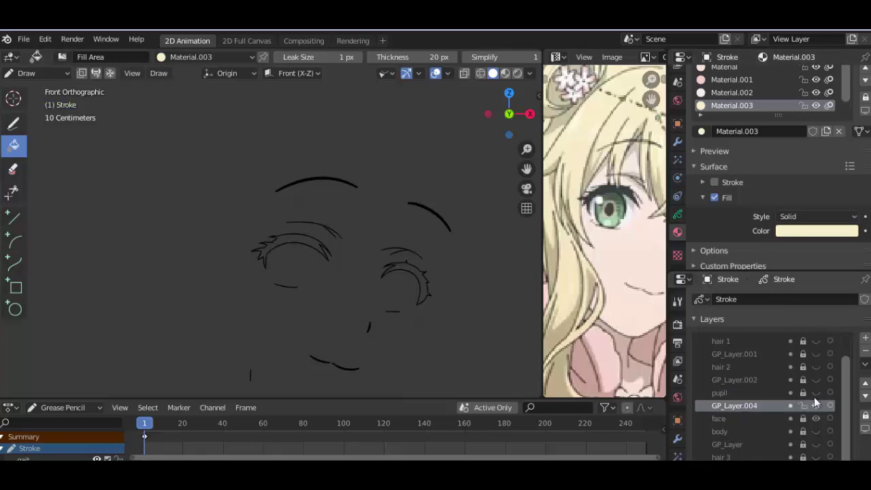
click(755, 427)
click(864, 337)
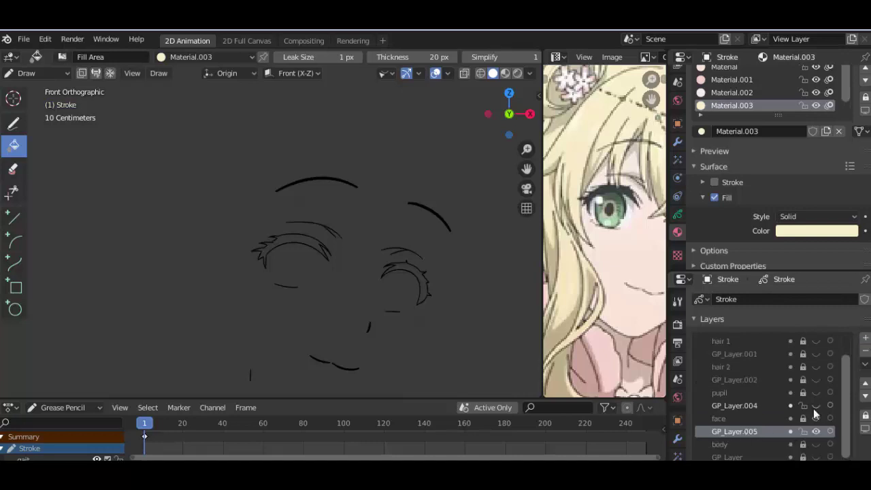
click(816, 417)
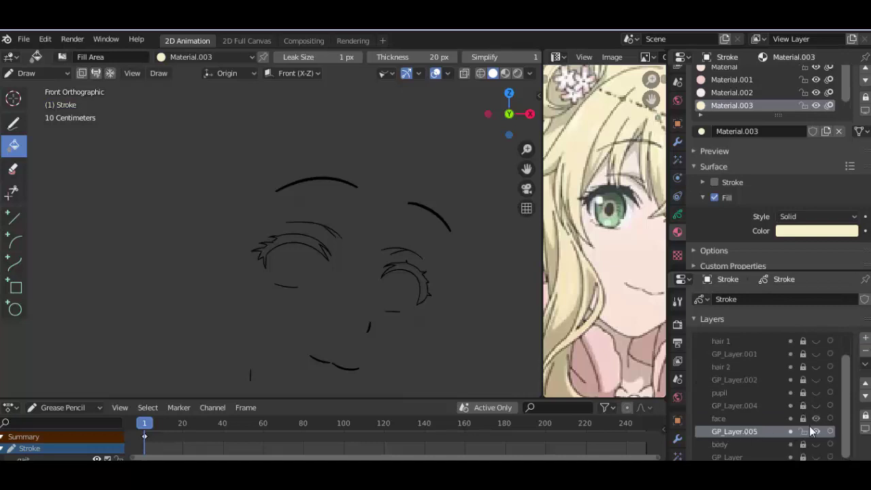
Step: Create Material.005 as a black, fill-only material with no outline
click(864, 67)
click(705, 130)
click(731, 109)
click(714, 182)
click(714, 182)
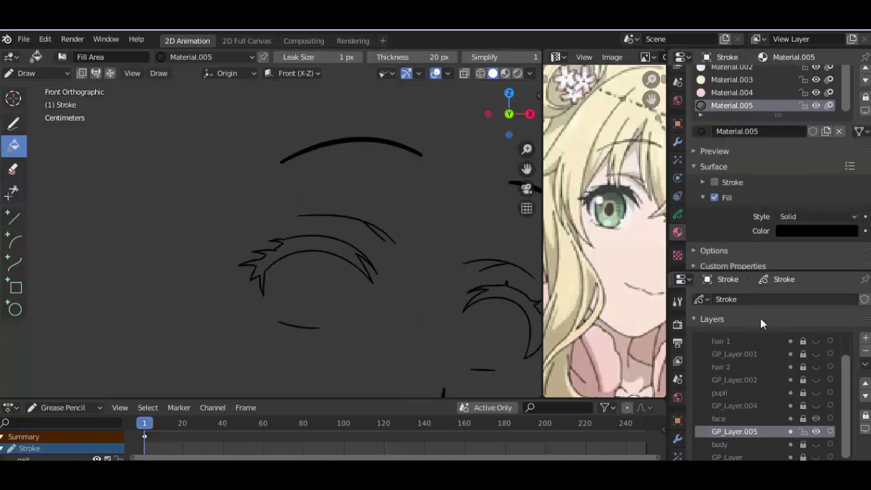
Step: Fill both spiky upper eyelash shapes solid black
scroll(770, 348, up, 2)
scroll(630, 309, down, 2)
scroll(630, 309, down, 1)
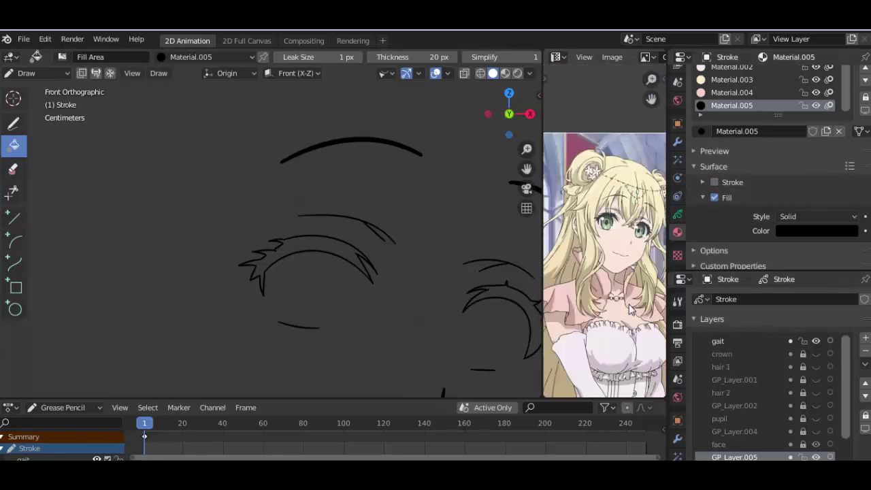
scroll(630, 310, up, 2)
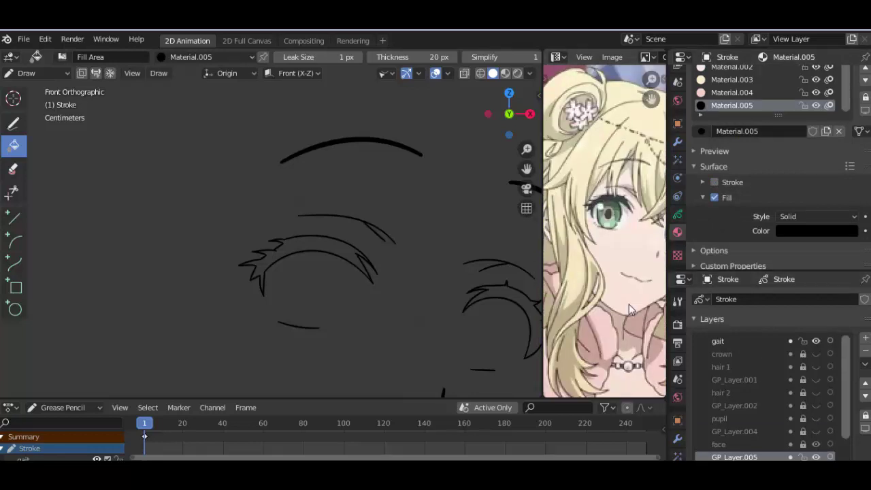
scroll(301, 276, up, 1)
click(301, 276)
scroll(344, 263, up, 2)
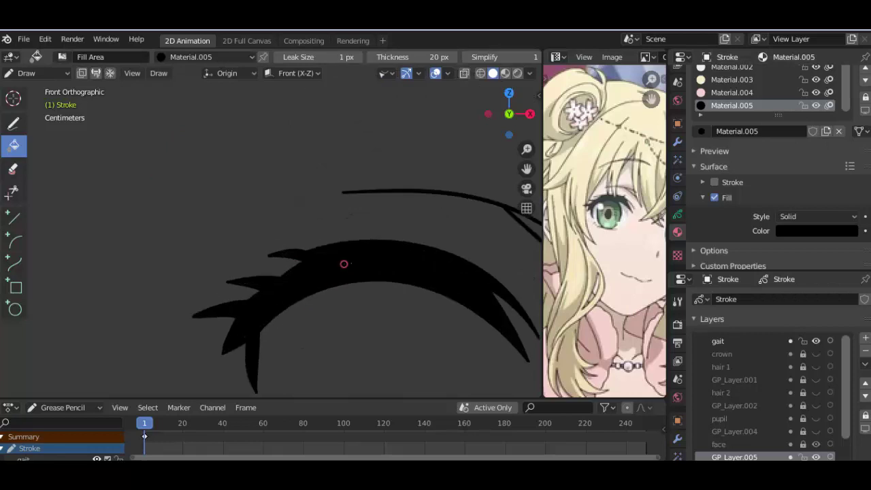
scroll(326, 237, down, 2)
scroll(284, 223, up, 1)
click(285, 223)
scroll(281, 224, down, 2)
scroll(93, 248, up, 2)
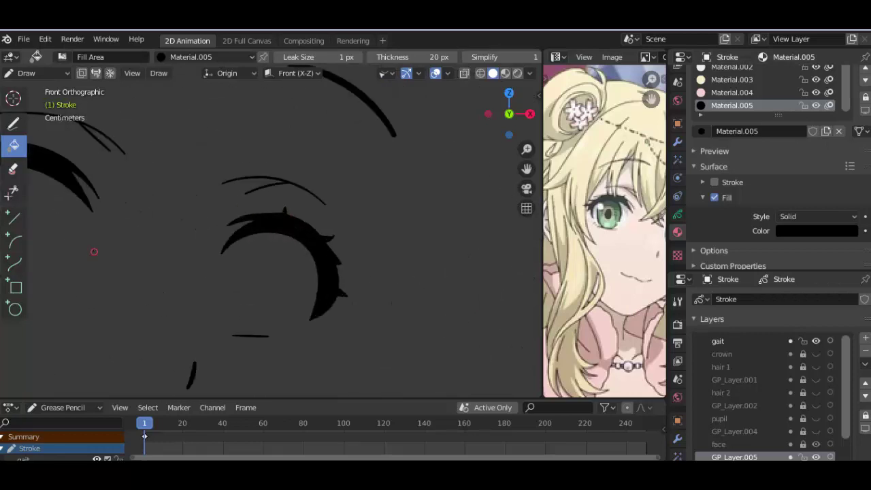
scroll(93, 249, up, 1)
Step: Switch to the Pencil tool using the Black material
click(13, 123)
click(191, 57)
click(146, 86)
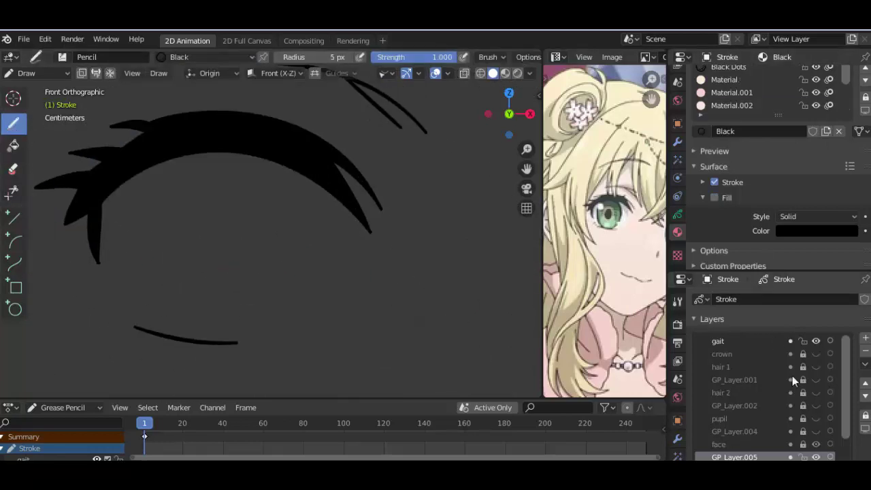
scroll(466, 249, up, 2)
Step: Draw the curved lower outline of the eye with the Curve tool
click(15, 239)
click(15, 262)
scroll(174, 198, up, 1)
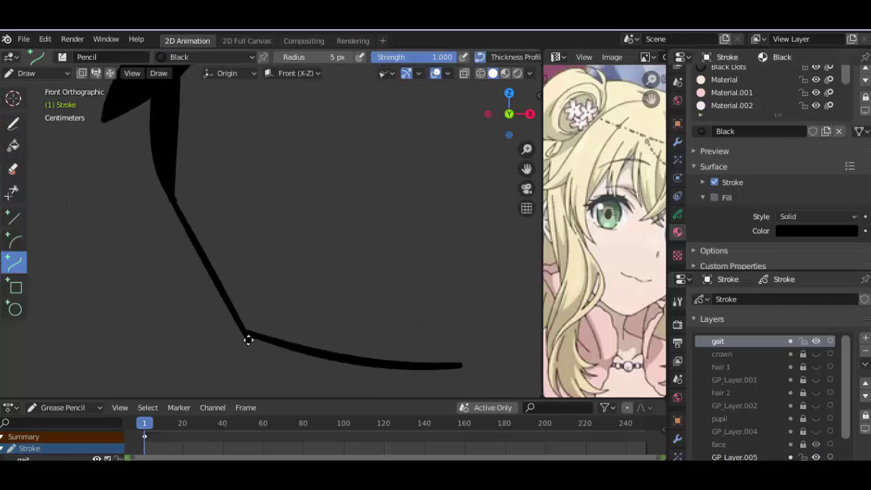
drag(248, 340, 169, 192)
drag(202, 288, 196, 288)
key(Return)
scroll(335, 263, down, 2)
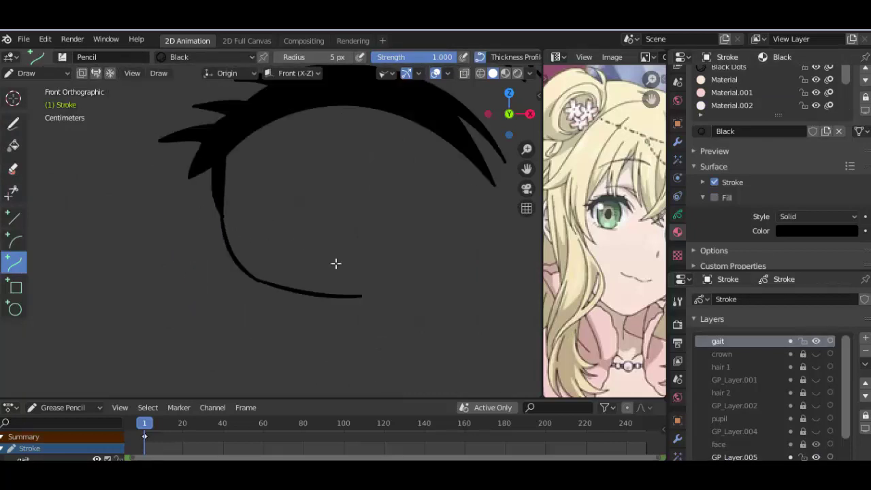
Step: Add a second curve rising from the lower line up to the lashes
shift+middle_drag(336, 264, 259, 274)
drag(254, 305, 385, 196)
drag(341, 233, 352, 291)
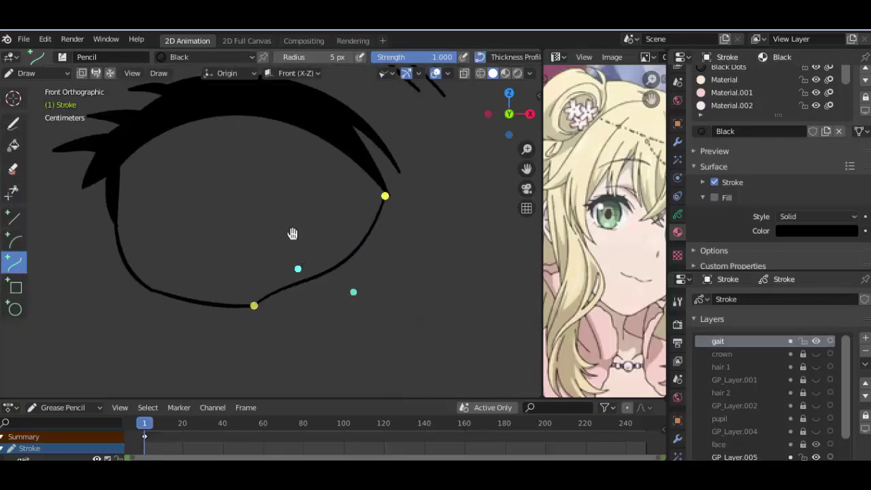
drag(292, 233, 314, 260)
drag(385, 196, 361, 160)
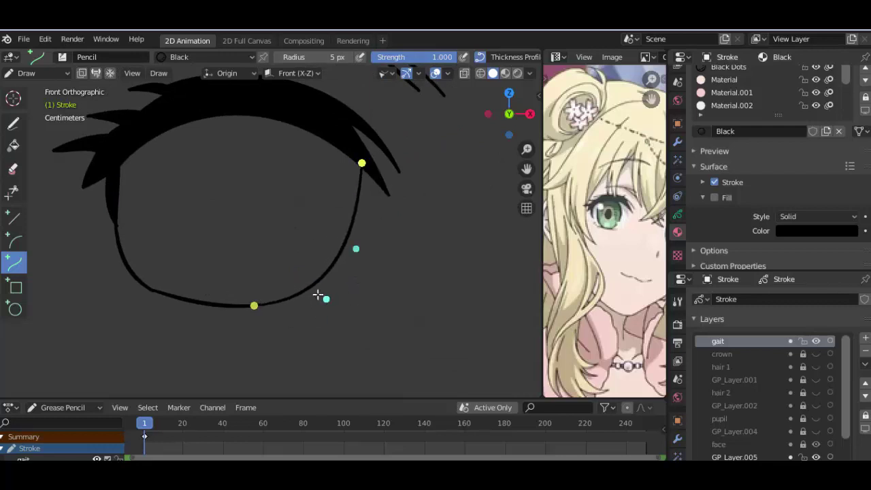
Step: Draw the rounded oval outline of the other eye
mouse_move(318, 294)
shift+middle_down()
mouse_move(260, 227)
mouse_move(284, 146)
shift+middle_up()
drag(283, 146, 291, 334)
drag(287, 270, 250, 272)
drag(288, 208, 254, 214)
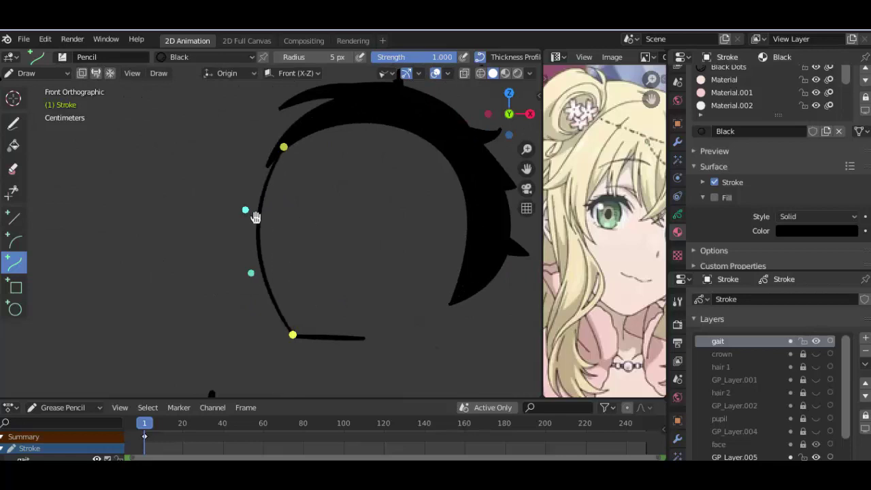
key(Return)
scroll(598, 225, down, 1)
shift+middle_drag(360, 276, 276, 278)
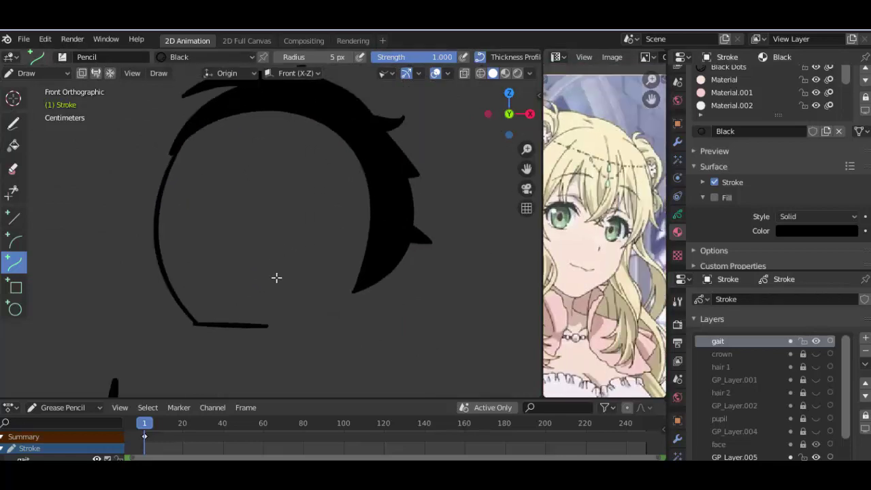
scroll(262, 344, up, 1)
key(Return)
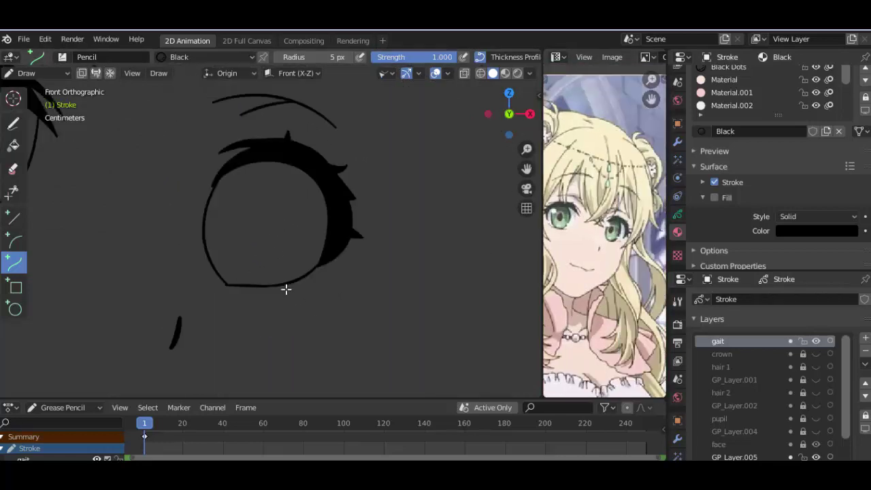
scroll(286, 288, down, 2)
Step: Create Material.006 as a white, fill-only material with no outline
click(864, 76)
click(744, 183)
click(713, 249)
click(714, 233)
scroll(748, 225, down, 2)
click(816, 230)
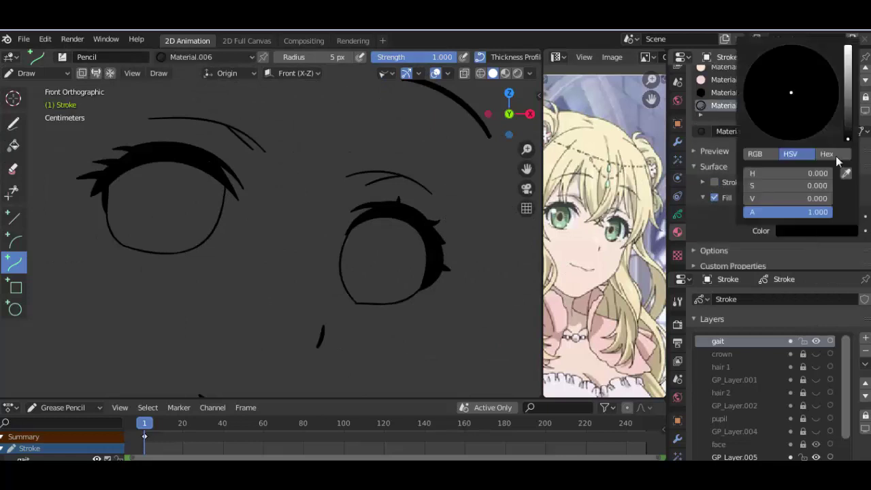
drag(850, 136, 850, 48)
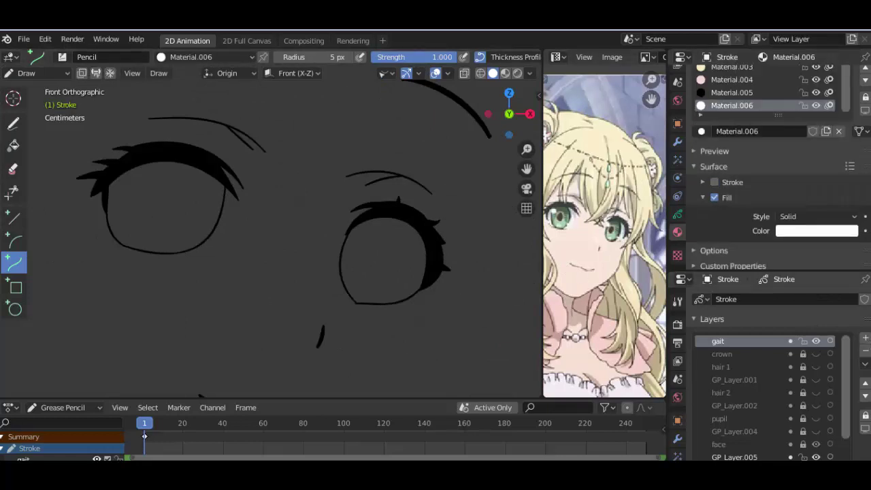
Step: Fill both eyes white on GP_Layer.005
click(733, 456)
click(14, 145)
click(127, 185)
click(355, 287)
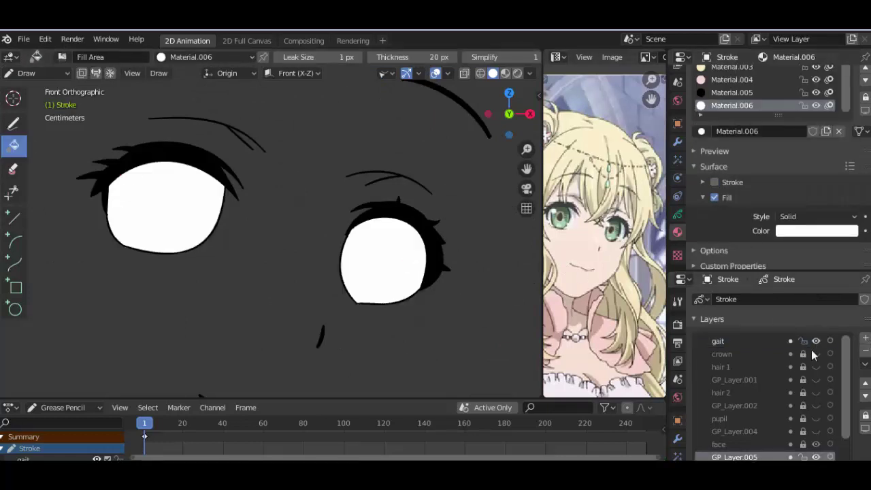
scroll(391, 262, up, 2)
scroll(391, 262, down, 4)
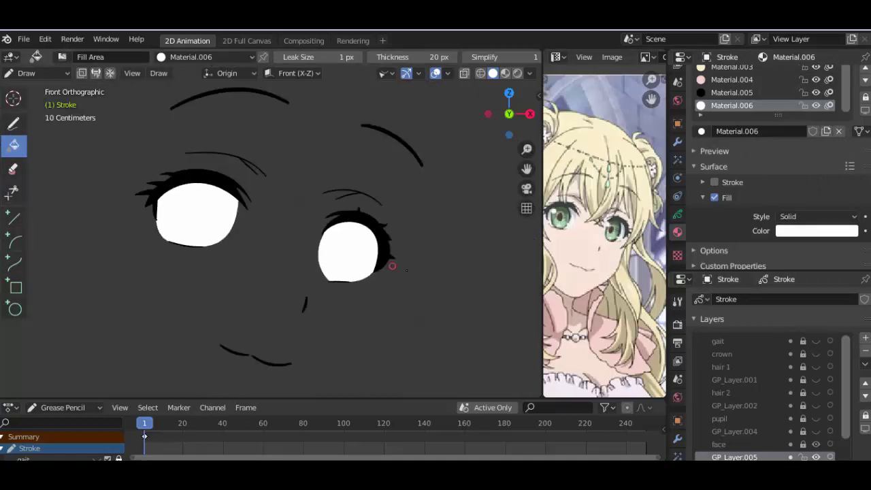
Step: Make GP_Layer.004 active, hide the white fills and lash lines, and show the hair fill
click(734, 431)
click(816, 456)
click(816, 443)
click(815, 405)
Step: Hide the hair fill layer and show the eye outline layer, GP_Layer.004
click(816, 418)
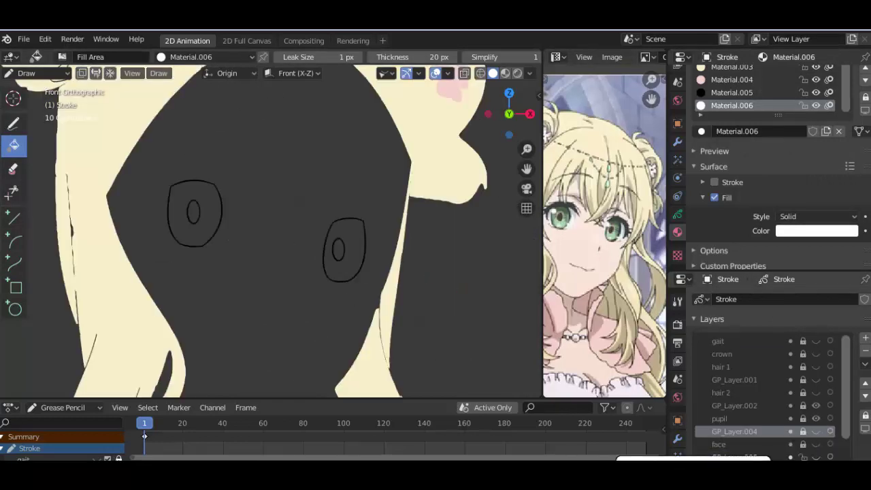
click(815, 419)
click(818, 405)
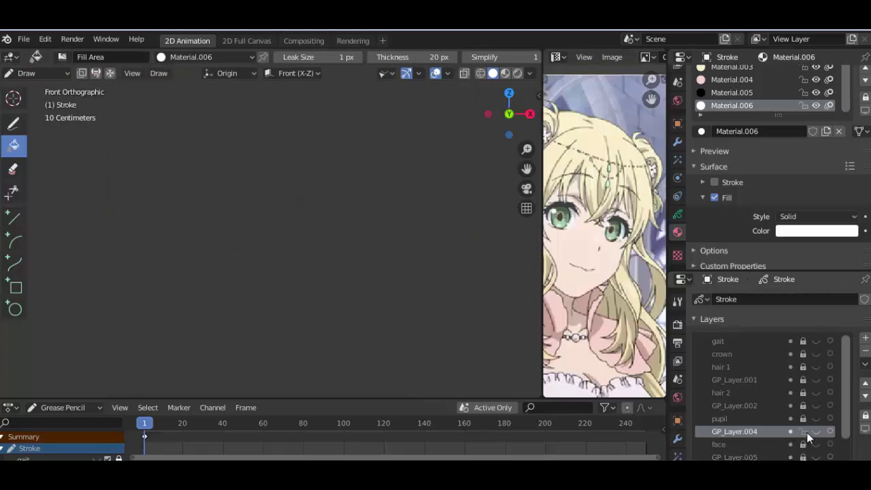
click(815, 418)
click(815, 431)
Step: Try a black fill on the inner pupil oval, then undo it
scroll(287, 241, up, 5)
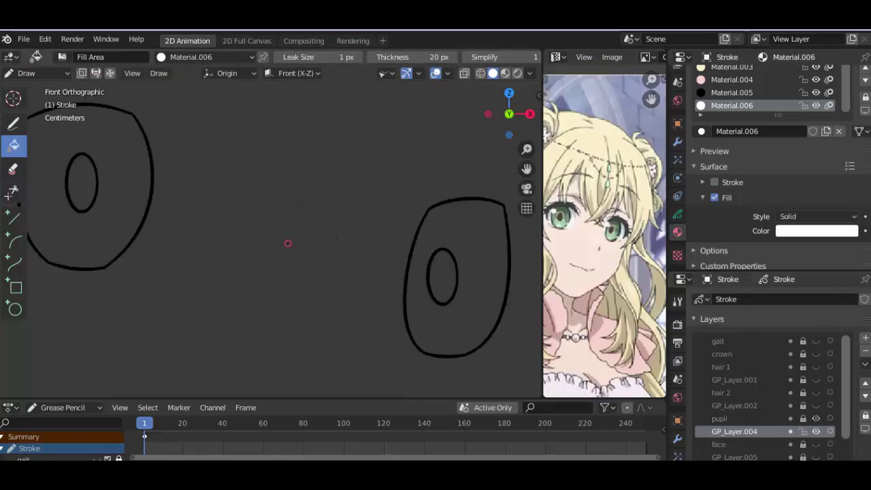
click(722, 93)
scroll(126, 195, up, 1)
click(130, 204)
key(ctrl+z)
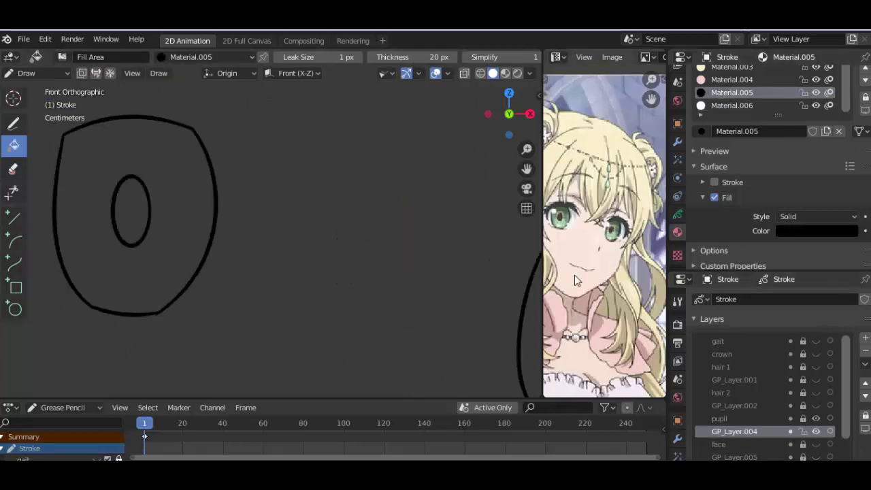
scroll(637, 293, up, 3)
scroll(783, 170, up, 2)
Step: Create Material.007 with a dark grey-green fill sampled from the reference eye
click(864, 77)
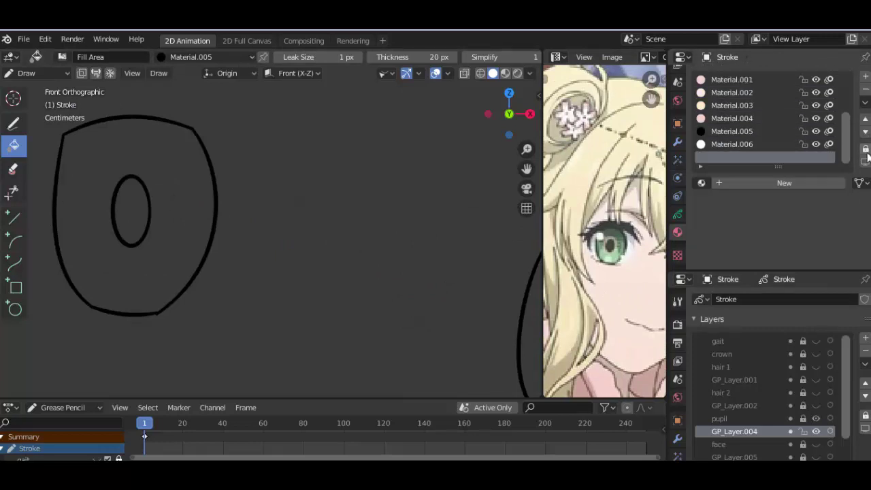
click(767, 180)
click(799, 238)
click(798, 257)
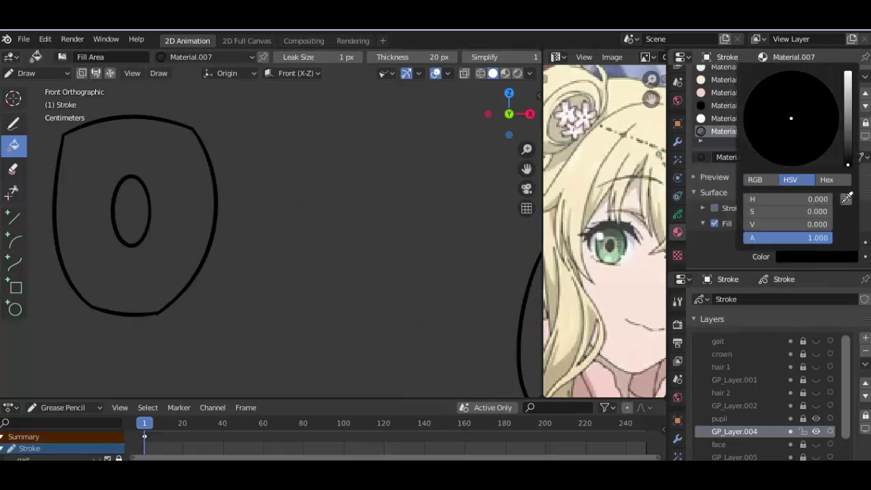
click(847, 198)
click(621, 238)
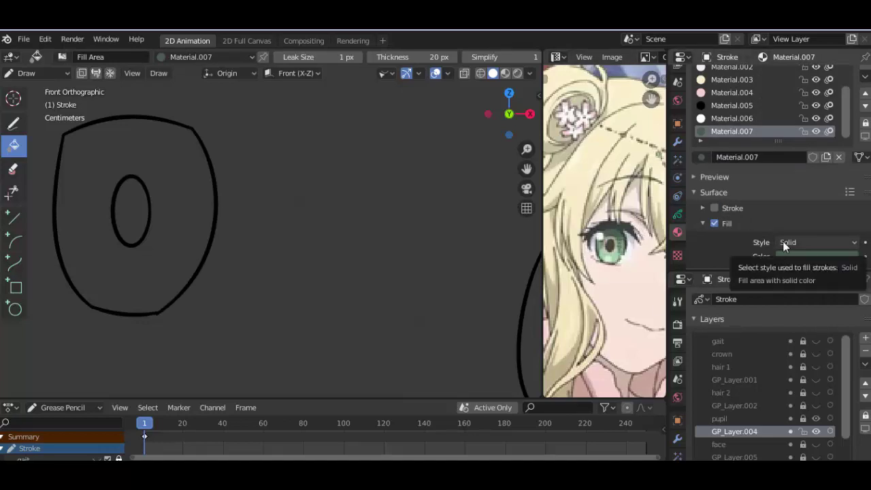
click(822, 258)
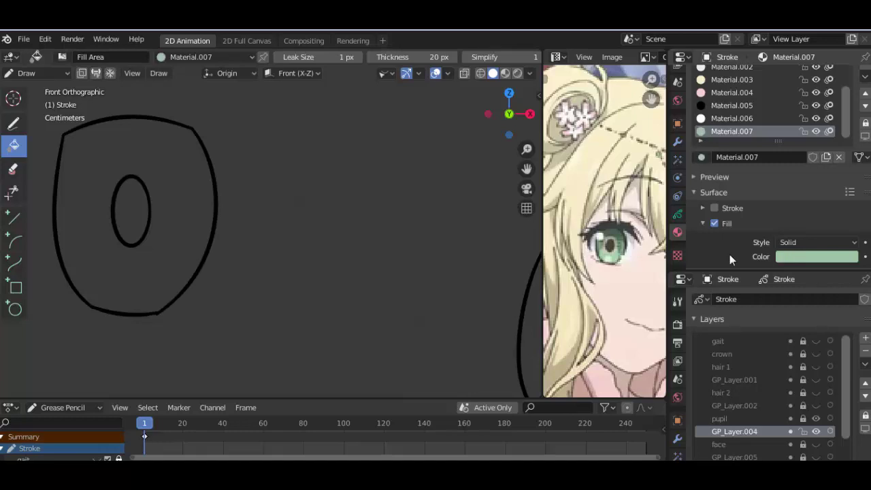
click(783, 258)
click(848, 202)
click(614, 228)
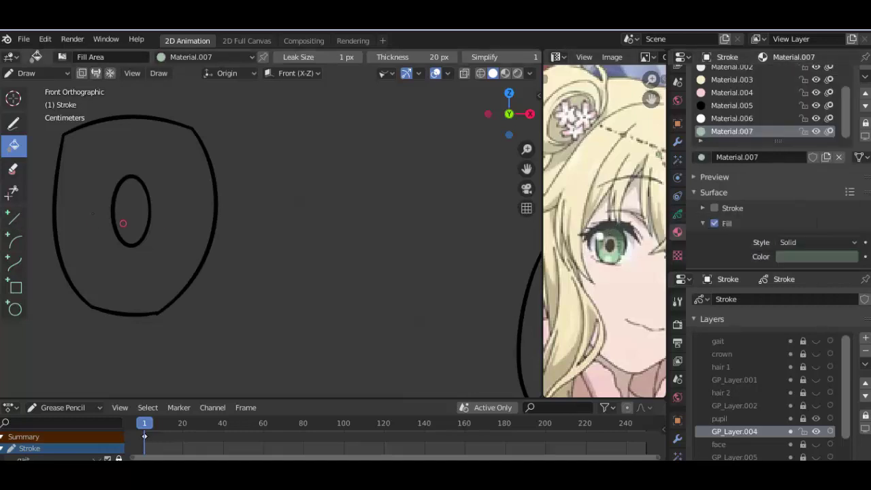
Step: Fill both eye outlines grey-green, then show the gait layer's curved eye lines and make it active
click(92, 164)
click(438, 241)
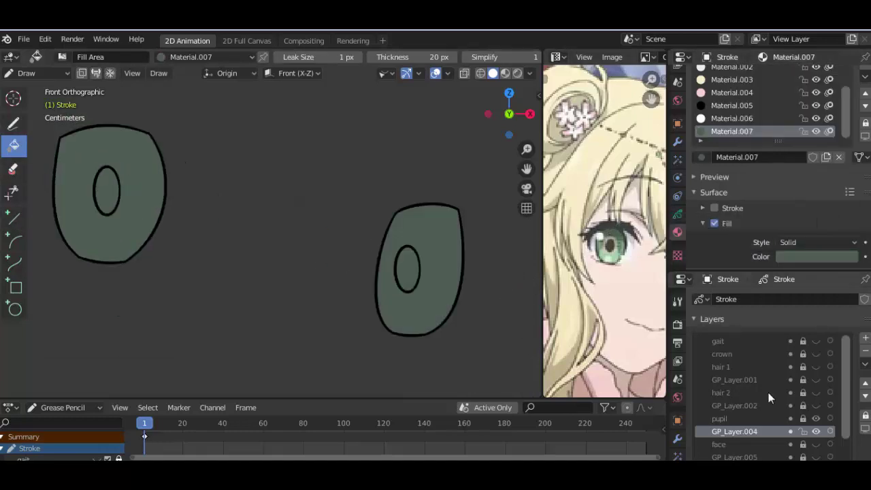
click(816, 340)
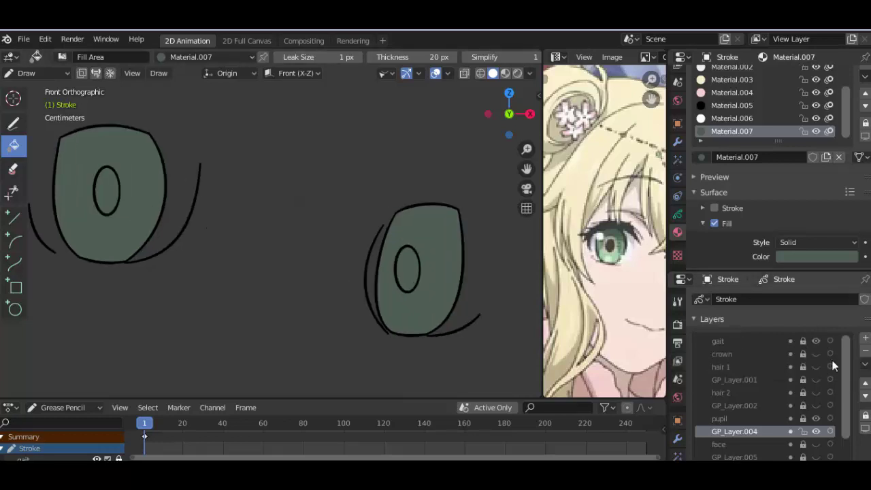
click(782, 341)
Step: With the Black material, draw upward curved arcs across the lower half of both eyes
click(161, 57)
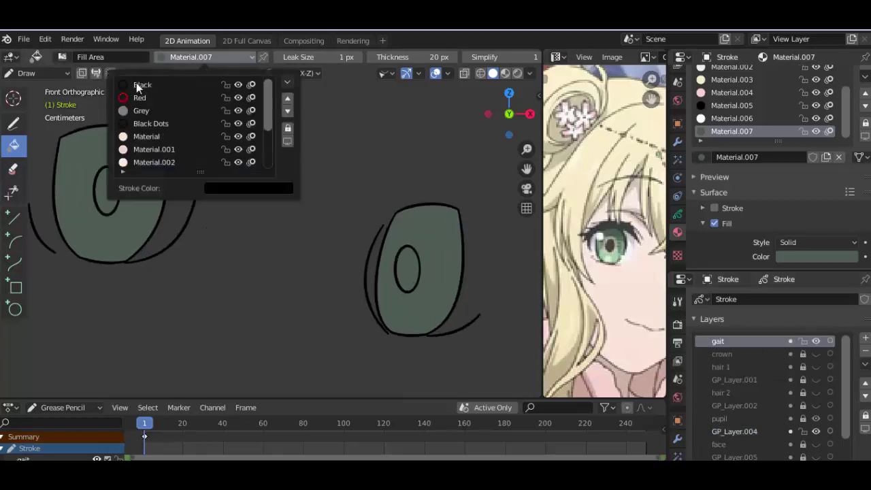
click(136, 82)
key(KP_Decimal)
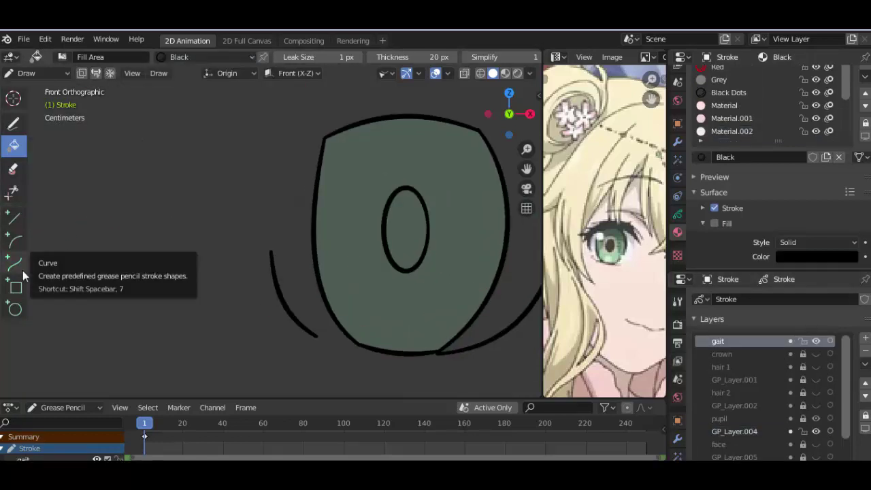
click(23, 270)
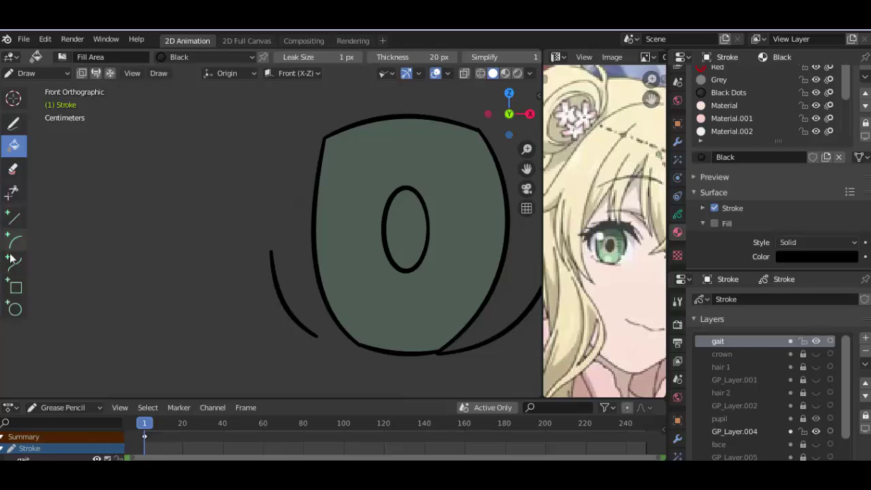
scroll(283, 259, up, 3)
mouse_move(210, 306)
mouse_down()
mouse_move(501, 317)
mouse_move(476, 350)
mouse_up()
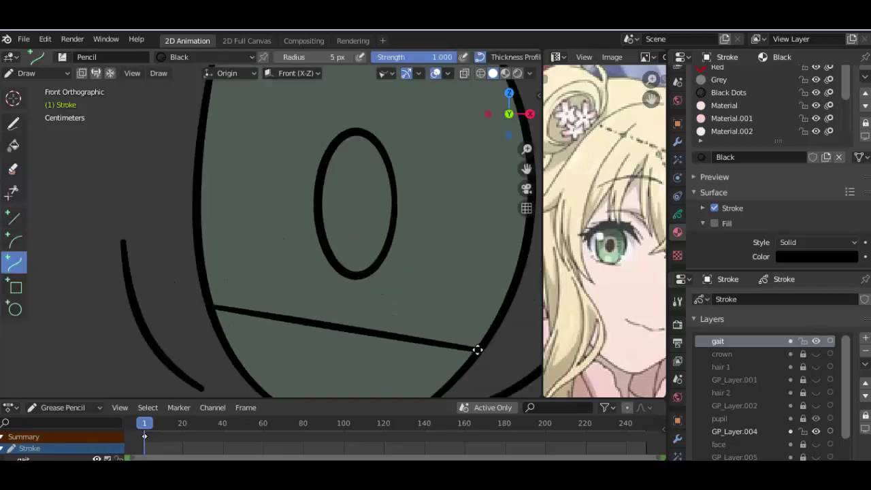
drag(387, 335, 383, 169)
drag(295, 297, 293, 214)
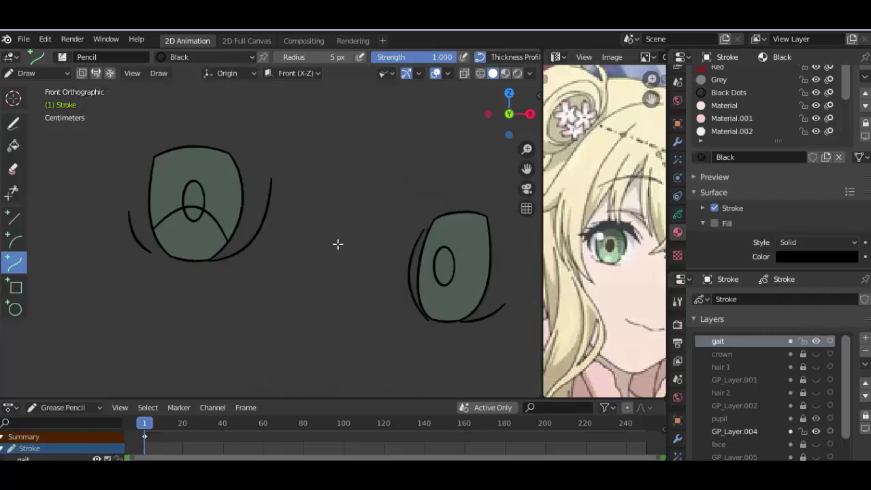
drag(449, 308, 451, 306)
drag(359, 292, 352, 265)
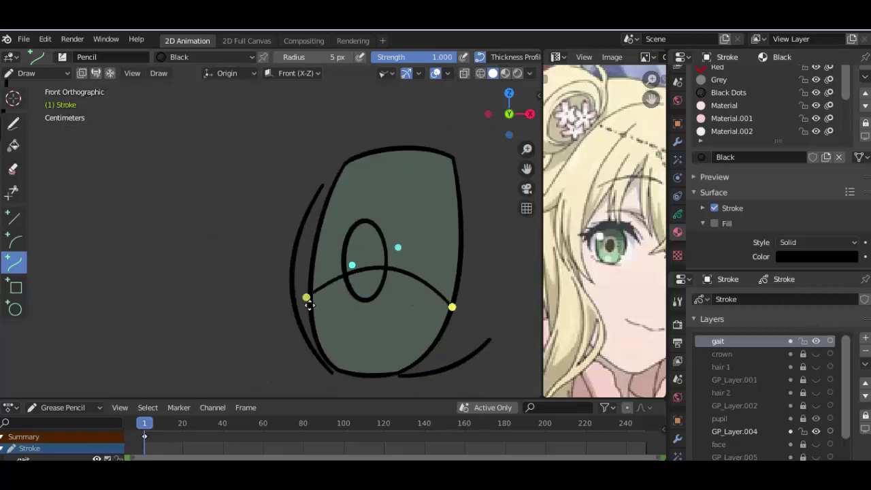
key(Return)
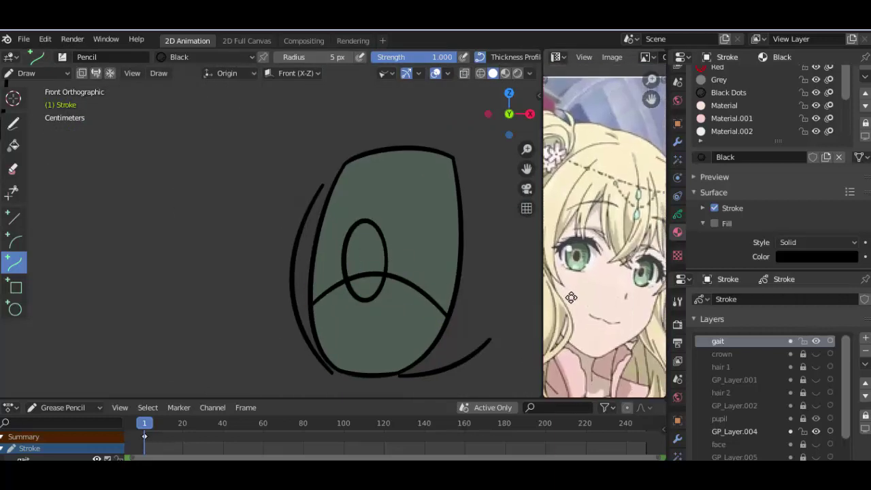
Step: Draw a small black highlight circle near the eye's upper-left edge
scroll(238, 246, down, 3)
shift+middle_drag(239, 247, 336, 280)
click(14, 308)
scroll(333, 310, up, 3)
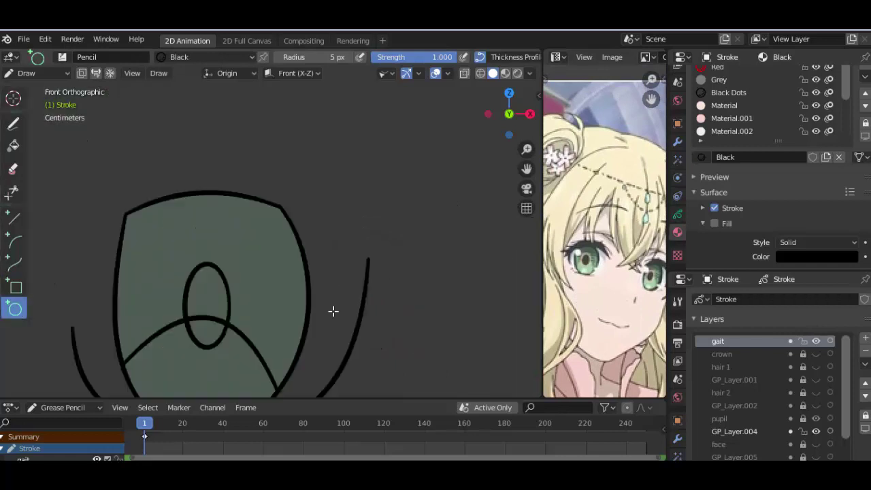
scroll(249, 252, up, 2)
drag(129, 184, 195, 272)
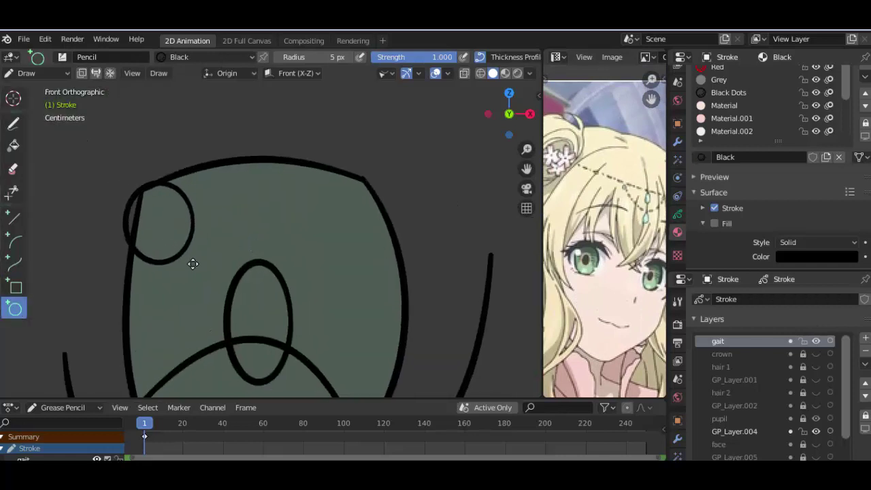
key(Escape)
scroll(303, 237, down, 3)
scroll(303, 237, up, 1)
drag(385, 228, 441, 267)
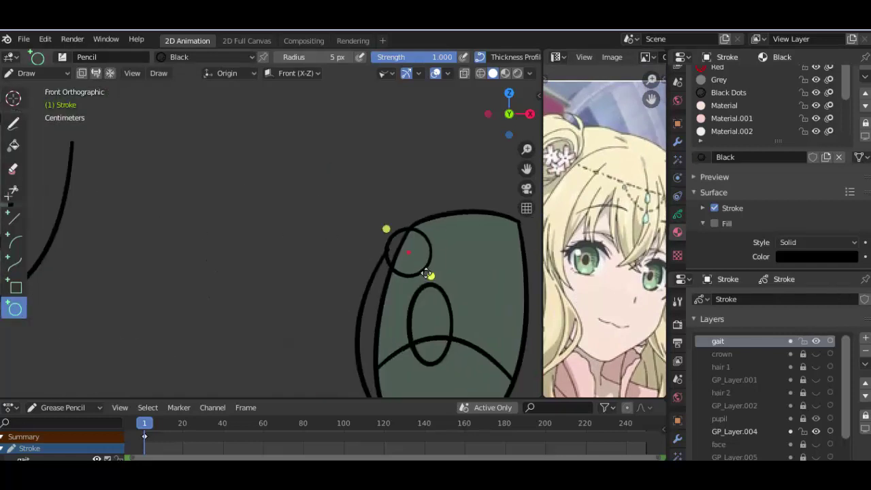
key(Return)
click(754, 430)
click(864, 68)
click(778, 182)
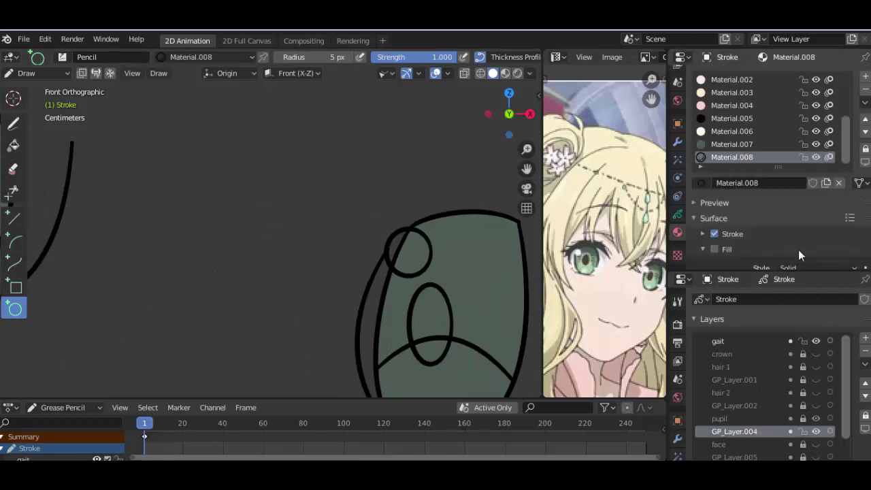
click(714, 231)
scroll(771, 223, down, 2)
click(816, 227)
click(714, 178)
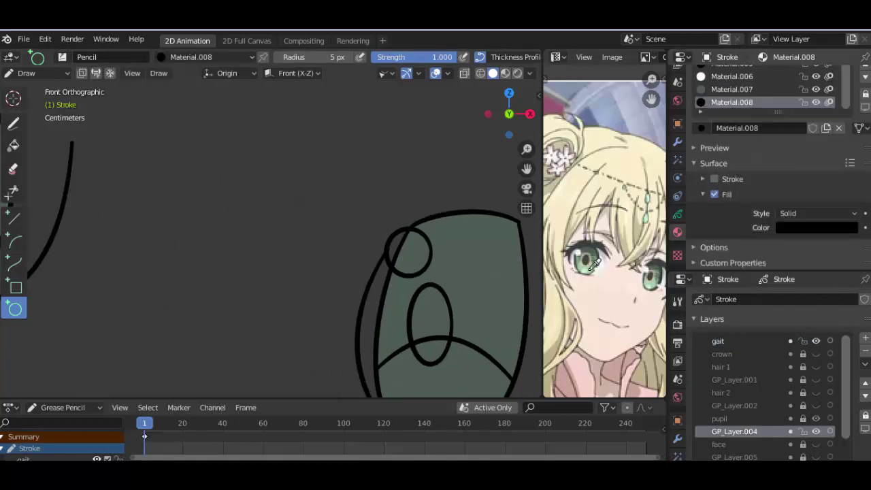
click(594, 264)
scroll(465, 283, down, 2)
click(13, 144)
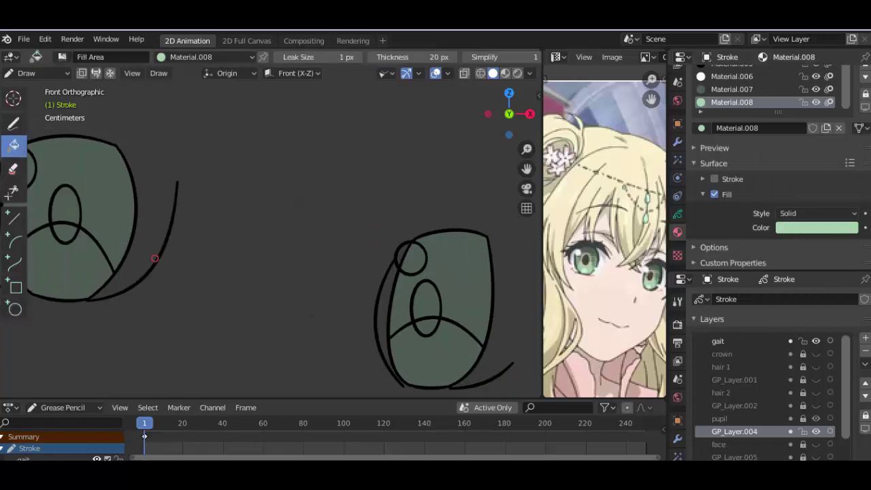
click(441, 344)
shift+middle_drag(218, 301, 348, 318)
click(204, 275)
click(864, 66)
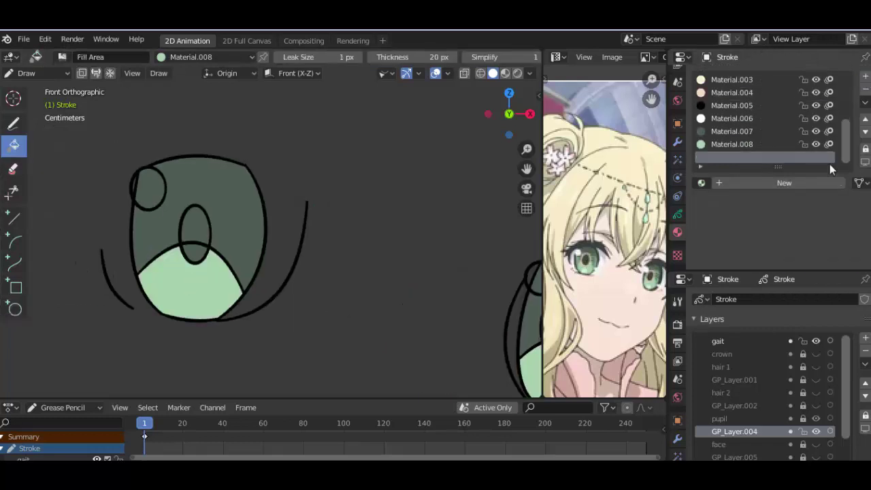
click(816, 178)
click(816, 231)
drag(849, 138, 847, 46)
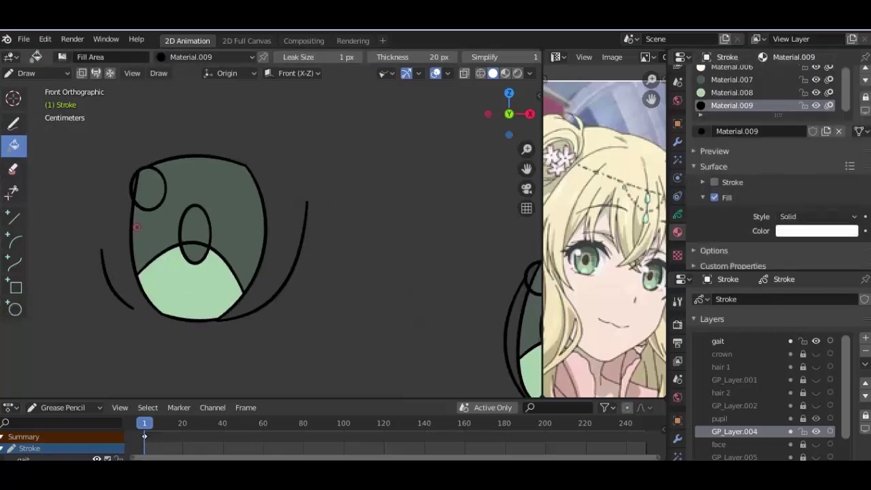
shift+middle_drag(500, 289, 346, 257)
click(388, 244)
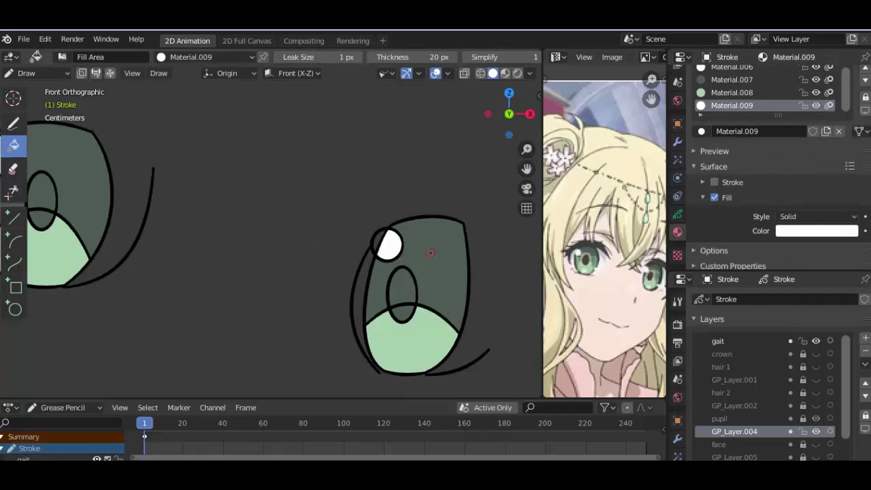
click(731, 80)
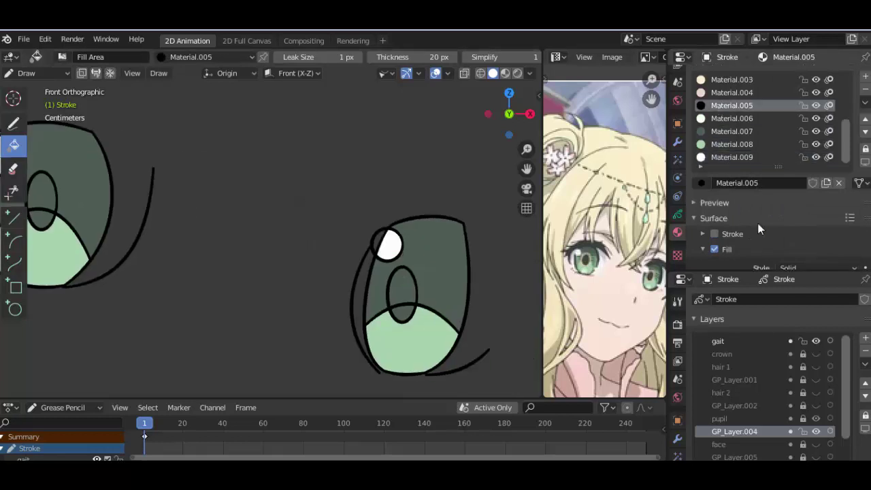
click(815, 340)
shift+middle_drag(170, 204, 289, 214)
scroll(394, 285, down, 3)
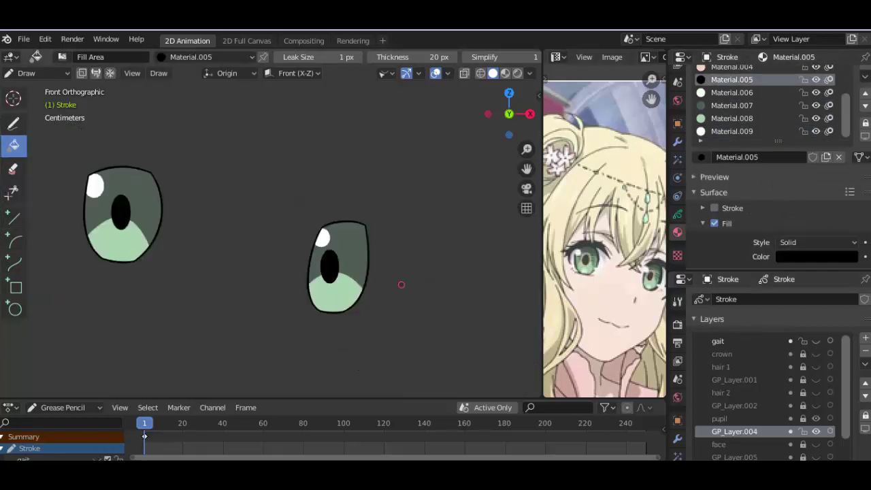
scroll(394, 283, down, 2)
scroll(394, 283, up, 2)
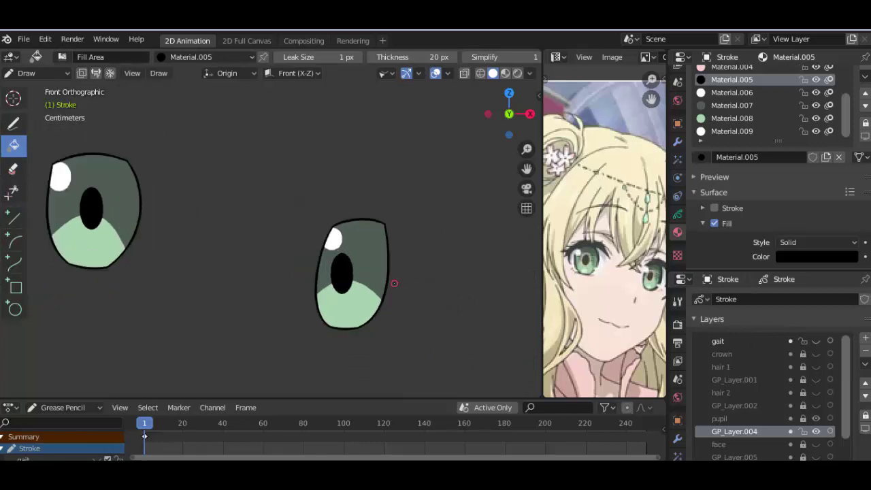
scroll(225, 291, up, 4)
scroll(310, 302, up, 3)
Step: Draw a black ring around the first pupil with the Circle tool on the active layer
click(15, 309)
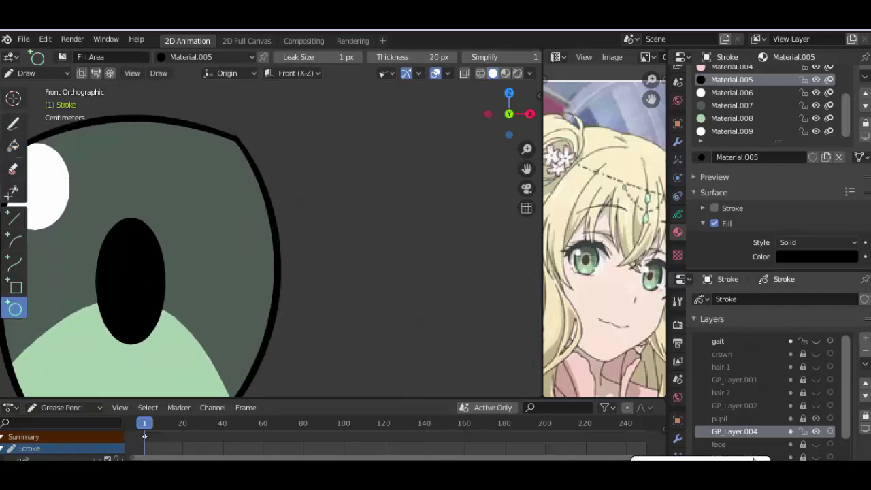
click(716, 340)
shift+middle_drag(88, 211, 216, 176)
scroll(216, 176, up, 2)
click(204, 57)
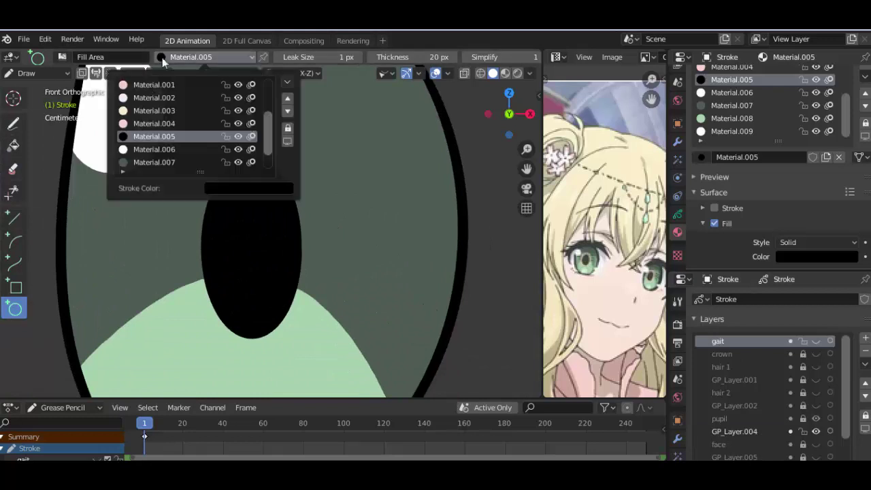
scroll(150, 91, up, 5)
click(143, 84)
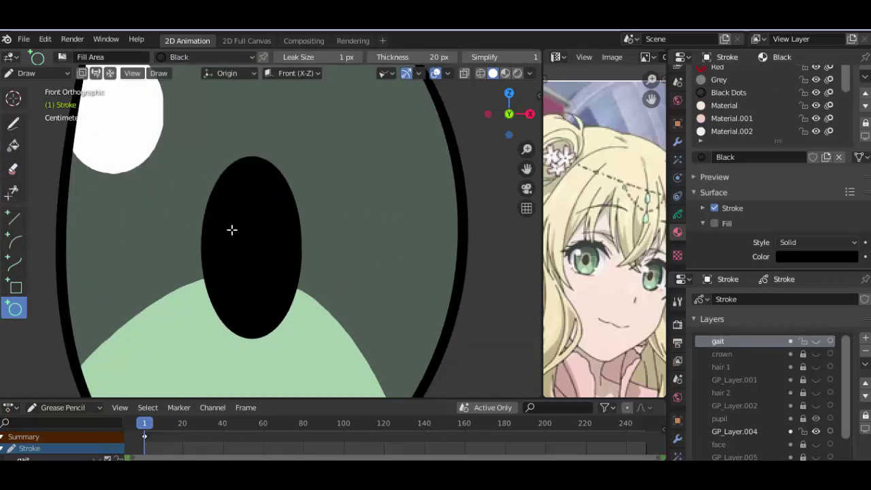
click(815, 342)
drag(164, 146, 323, 354)
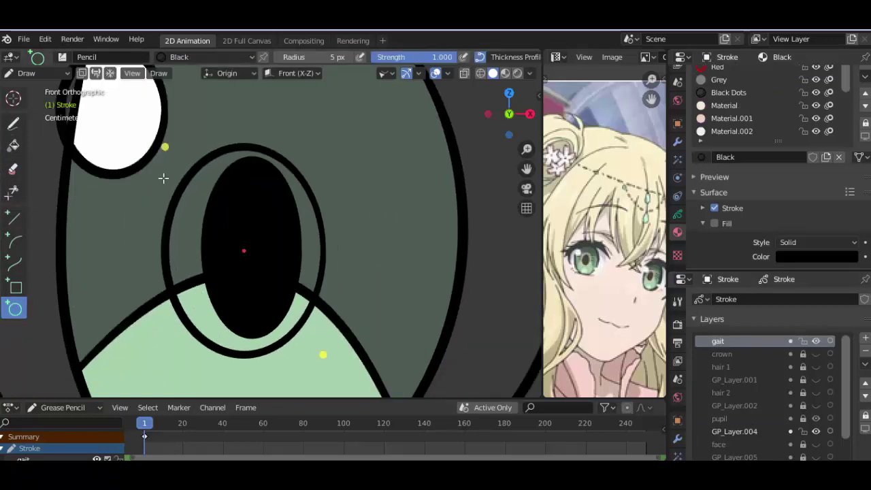
drag(164, 146, 181, 143)
drag(323, 353, 320, 358)
key(Return)
Step: Draw a matching black ring around the other pupil
scroll(296, 266, down, 4)
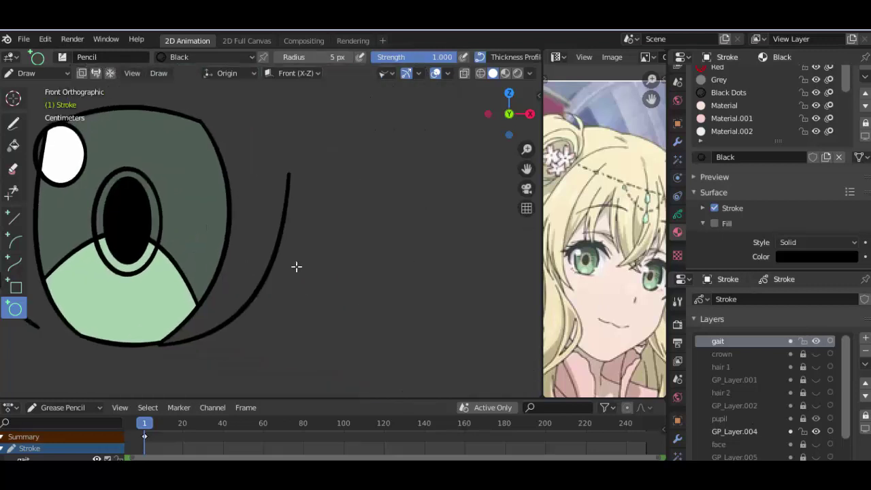
scroll(296, 272, up, 3)
scroll(273, 217, up, 2)
drag(204, 127, 325, 328)
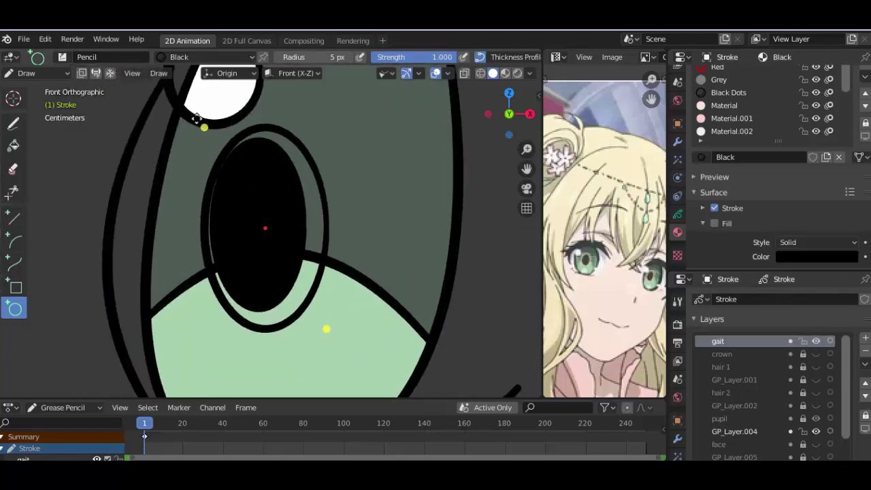
key(Return)
scroll(272, 224, down, 4)
Step: Delete the two stray arcs over the eyes in Edit Mode
key(Tab)
shift+middle_drag(307, 253, 437, 253)
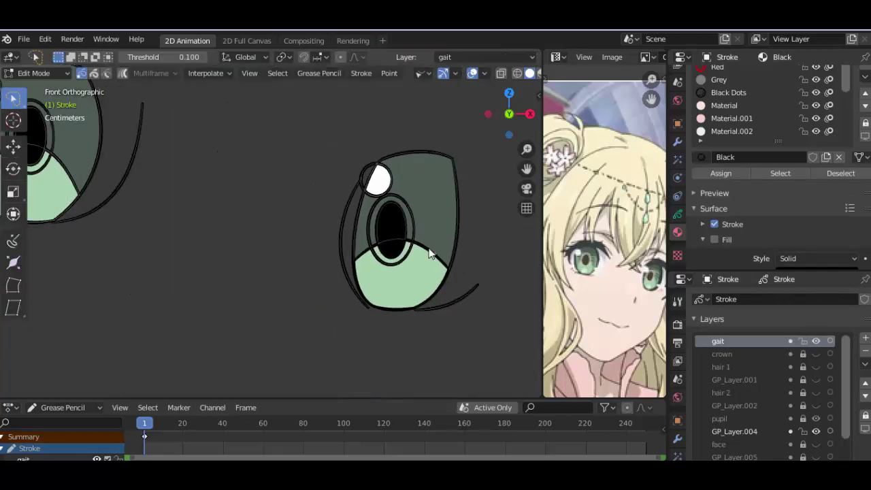
scroll(429, 253, up, 3)
click(451, 259)
key(alt+a)
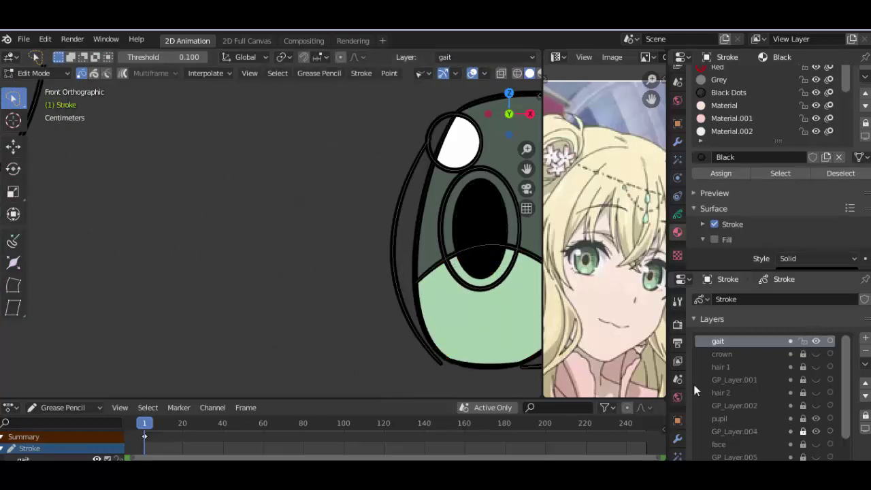
click(460, 258)
key(x)
click(458, 253)
scroll(266, 208, up, 3)
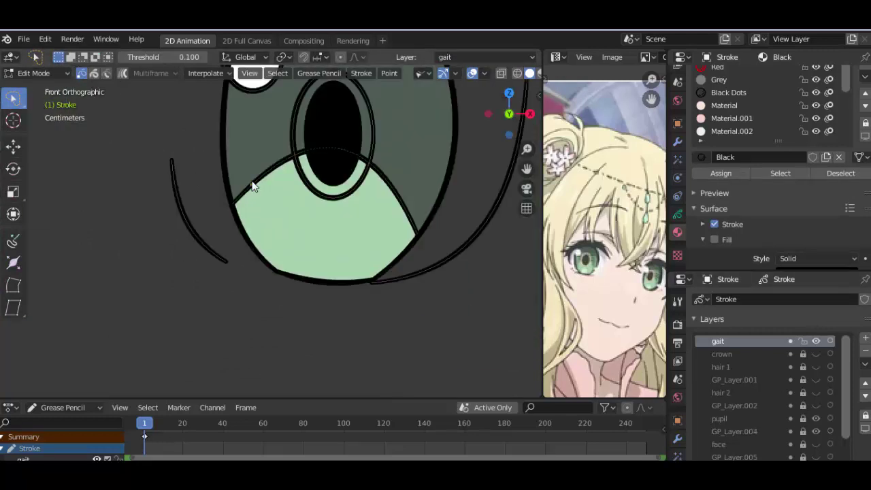
click(252, 184)
key(x)
click(251, 181)
scroll(252, 180, down, 3)
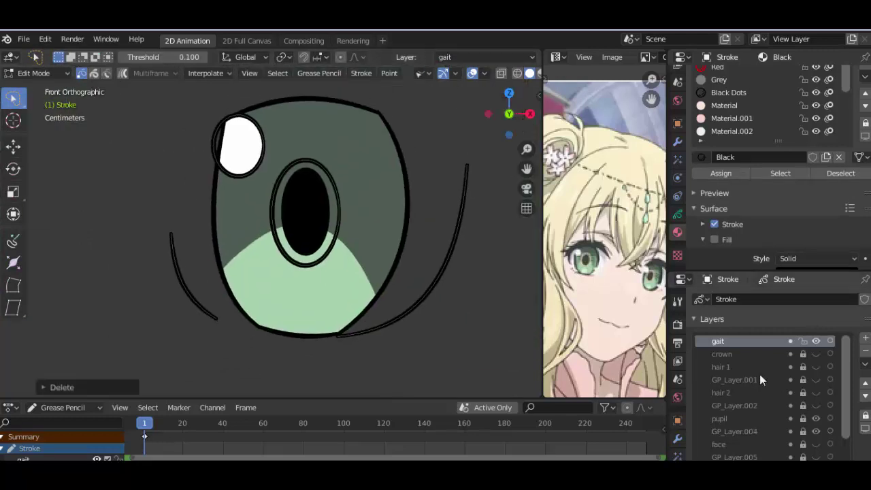
Step: Back in Draw mode, add Material.010 with stroke off and a pale tan fill
click(816, 431)
key(ctrl+Tab)
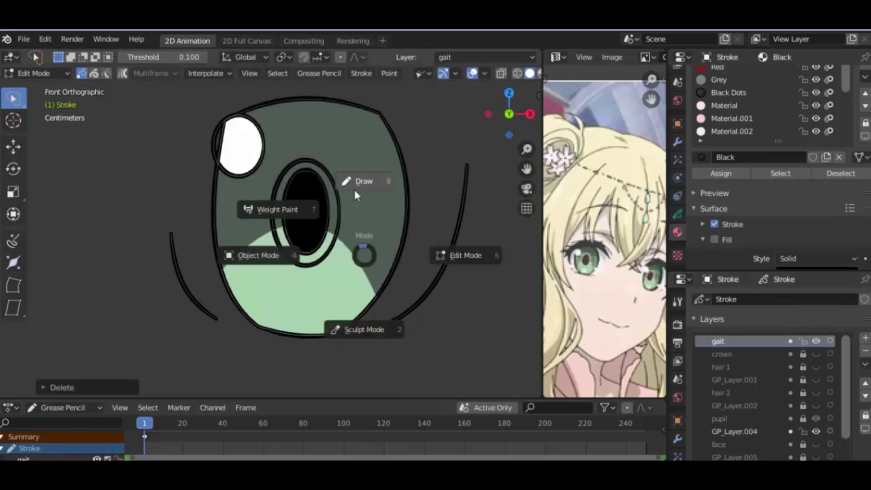
click(359, 181)
click(13, 145)
drag(777, 141, 777, 167)
click(865, 76)
click(834, 183)
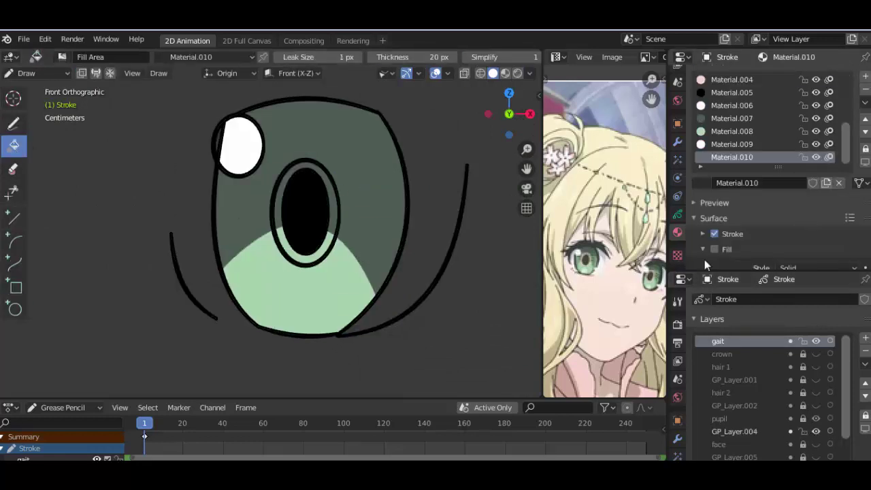
click(732, 236)
scroll(739, 174, down, 2)
click(702, 179)
click(801, 228)
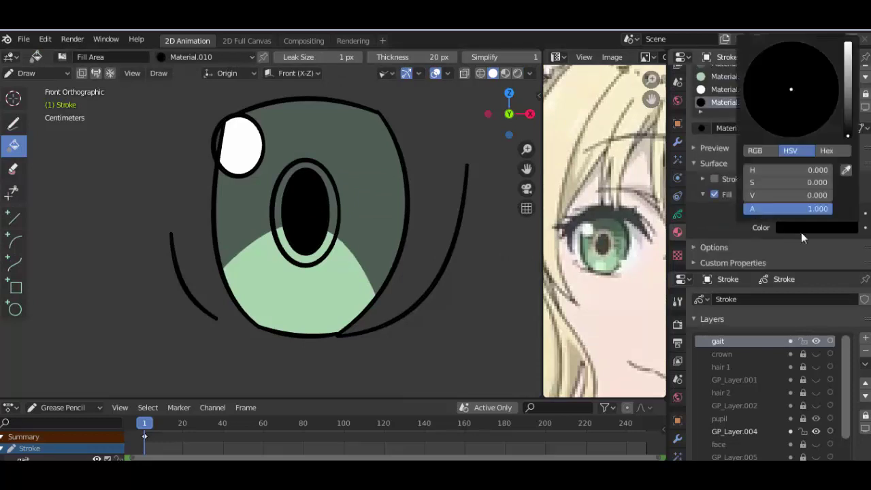
click(809, 228)
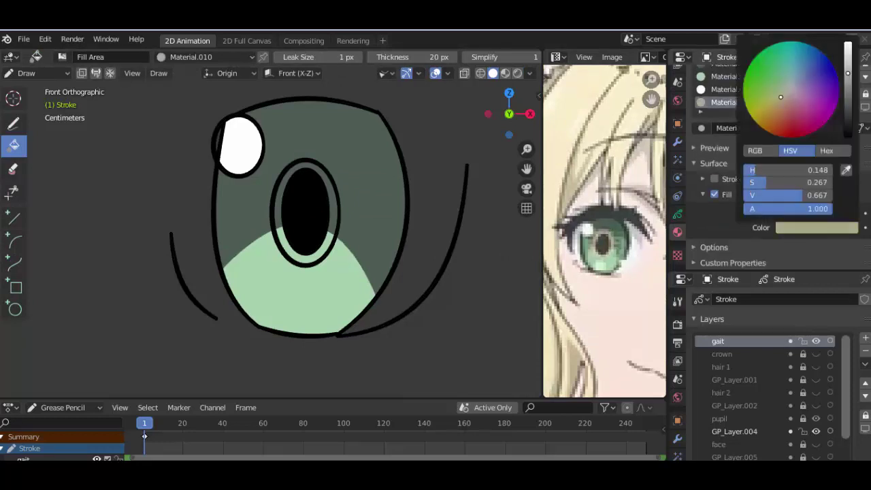
Step: Fill the ring around the pupil with tan on GP_Layer.004
click(734, 431)
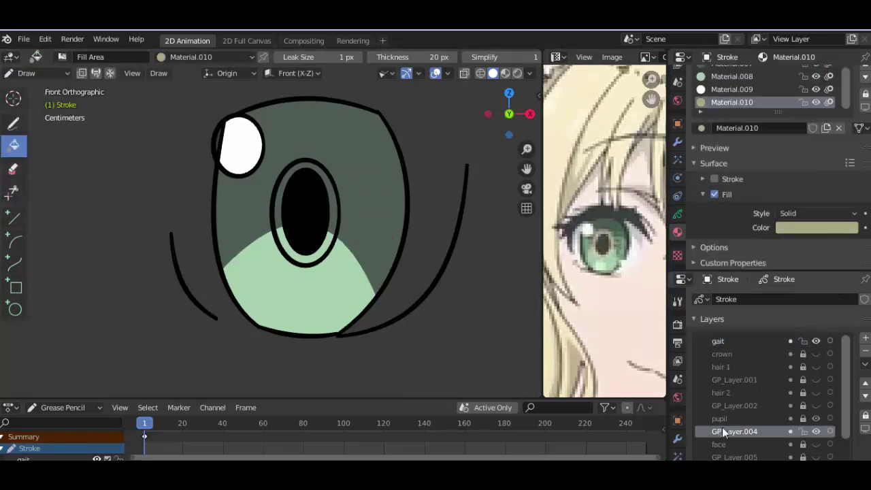
shift+middle_drag(278, 213, 272, 249)
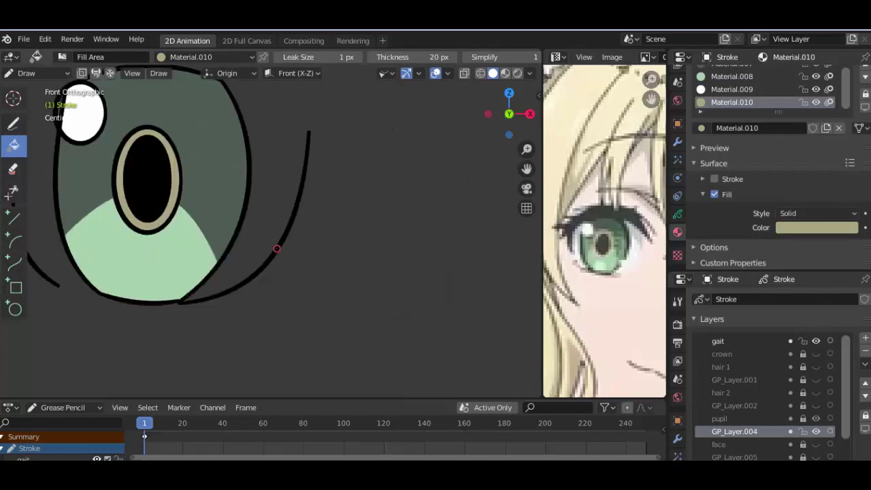
scroll(140, 202, up, 4)
click(206, 273)
scroll(206, 273, down, 6)
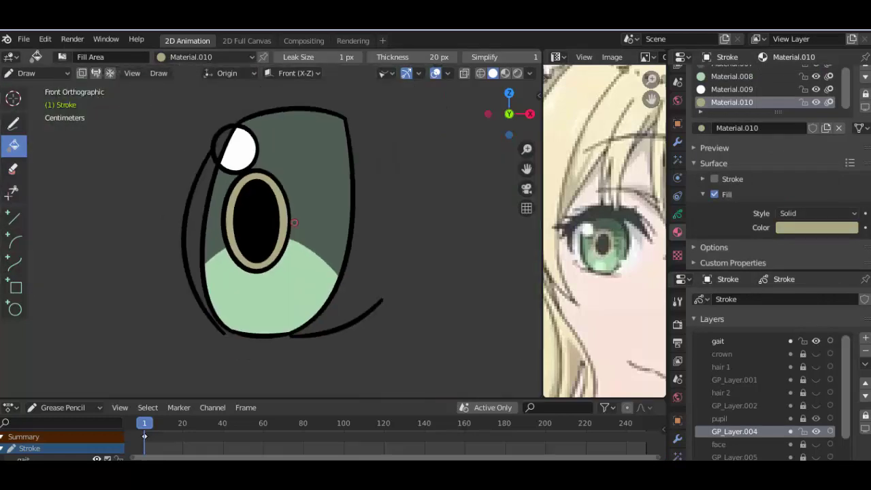
scroll(206, 273, down, 2)
Step: Unhide the hair, face, body and remaining layers
drag(816, 405, 815, 354)
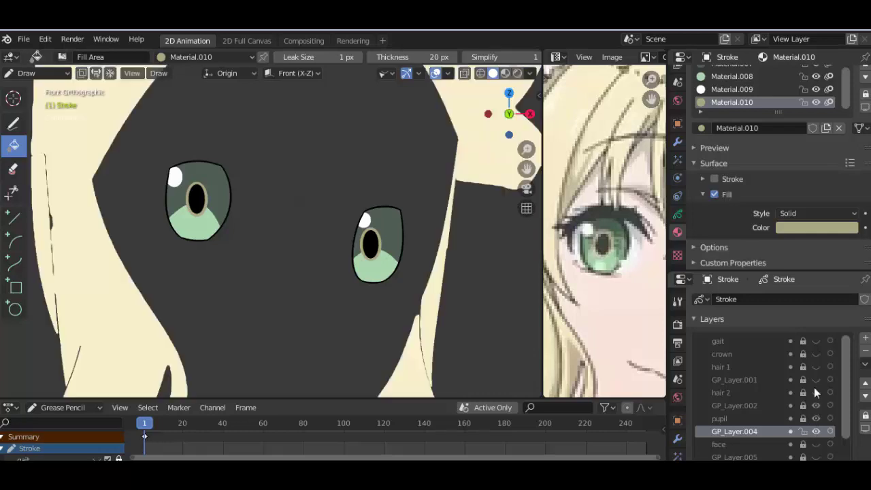
scroll(429, 327, down, 5)
scroll(816, 421, down, 1)
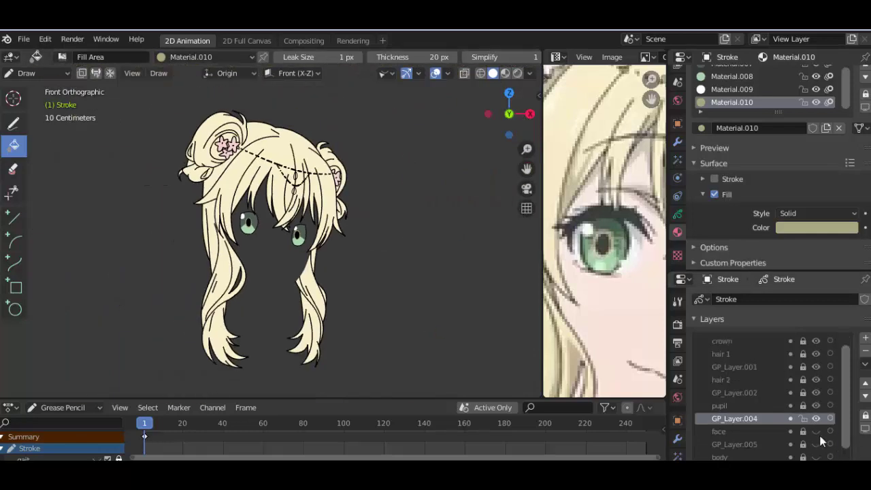
scroll(804, 437, down, 3)
drag(816, 430, 815, 457)
scroll(376, 288, down, 4)
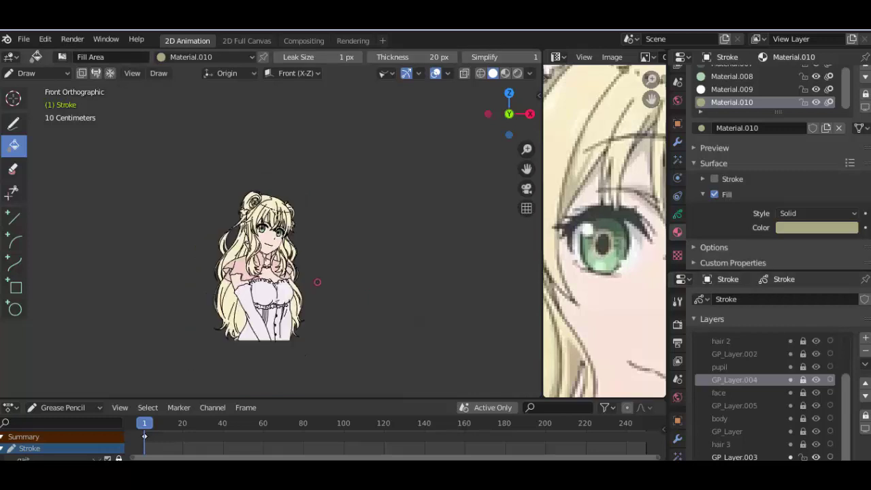
Step: Switch to camera view (Numpad 0) and zoom in on the whole character
key(KP_0)
scroll(376, 188, up, 2)
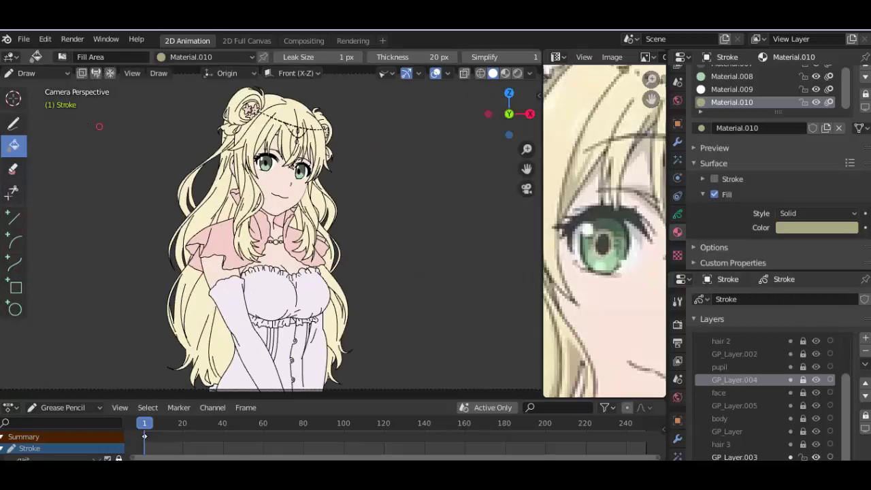
click(37, 73)
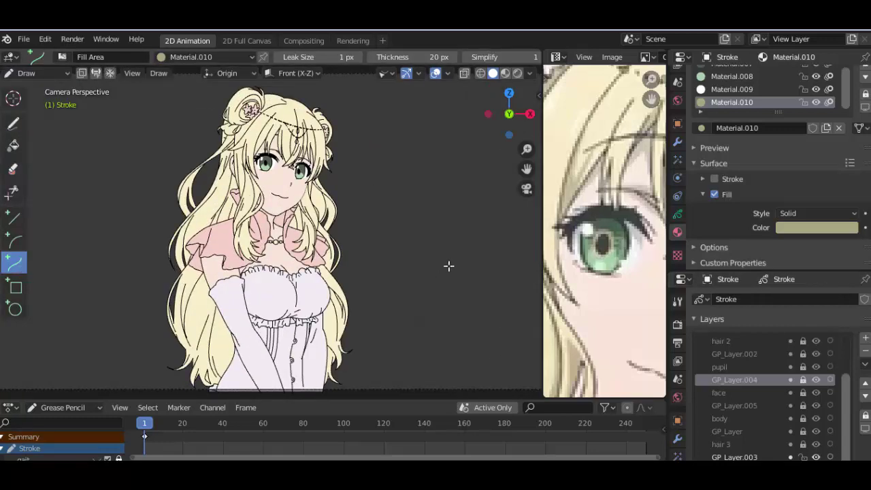
scroll(782, 422, up, 4)
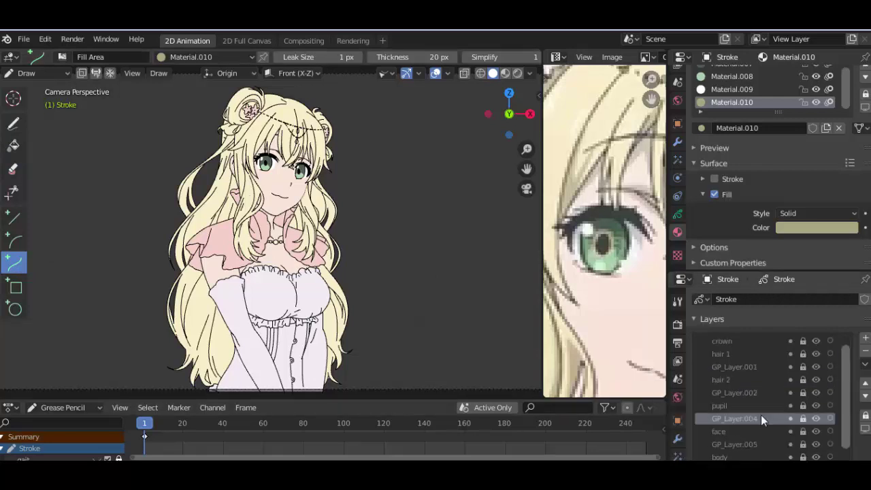
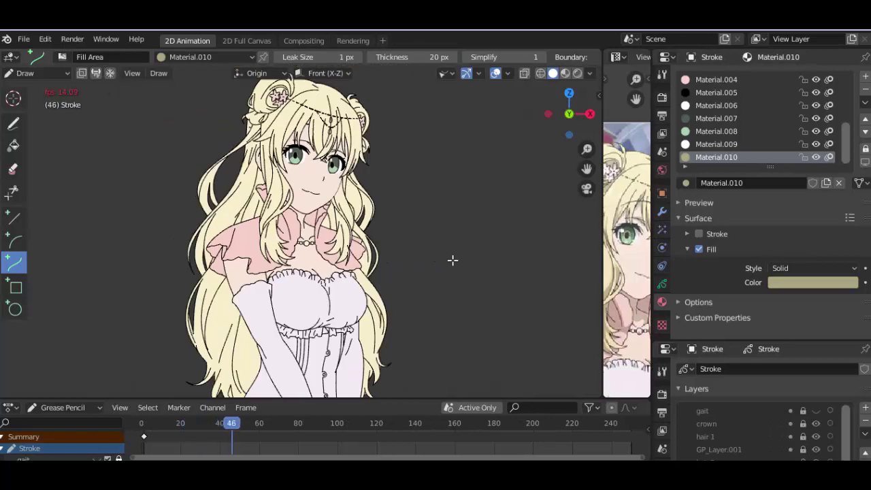
Step: Jump the timeline back to frame 1 and make the skin fill material active
key(shift+Left)
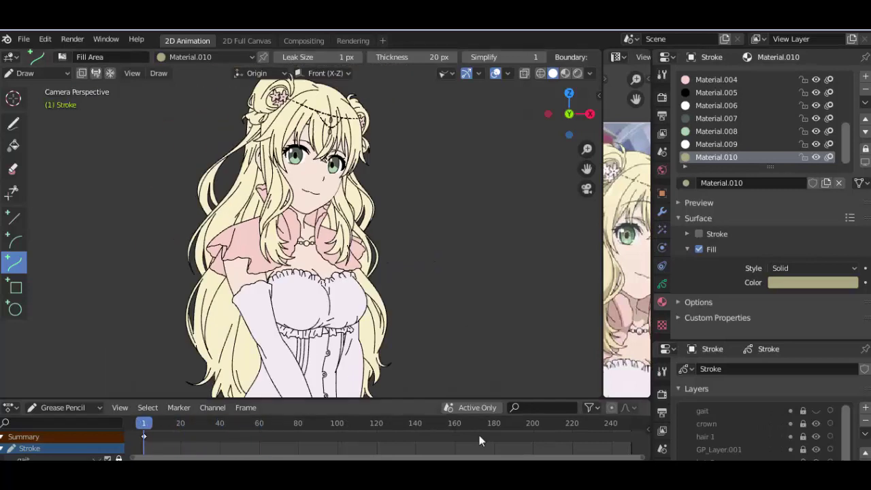
scroll(763, 129, up, 5)
click(763, 128)
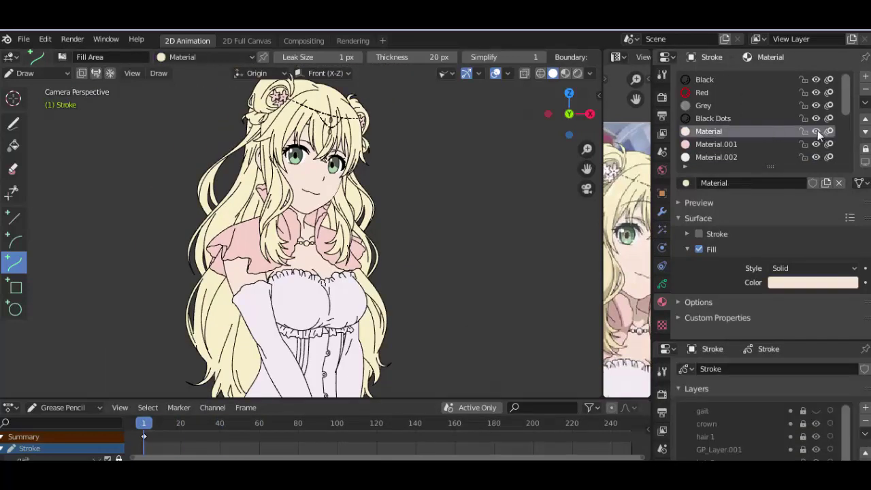
Step: Check the skin Fill Color and keep it a pale pink solid tone
click(797, 283)
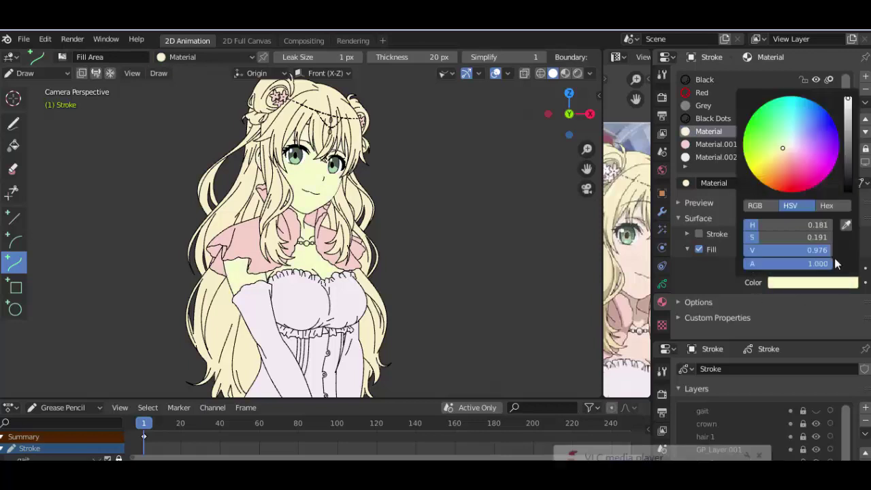
click(789, 153)
scroll(391, 258, up, 6)
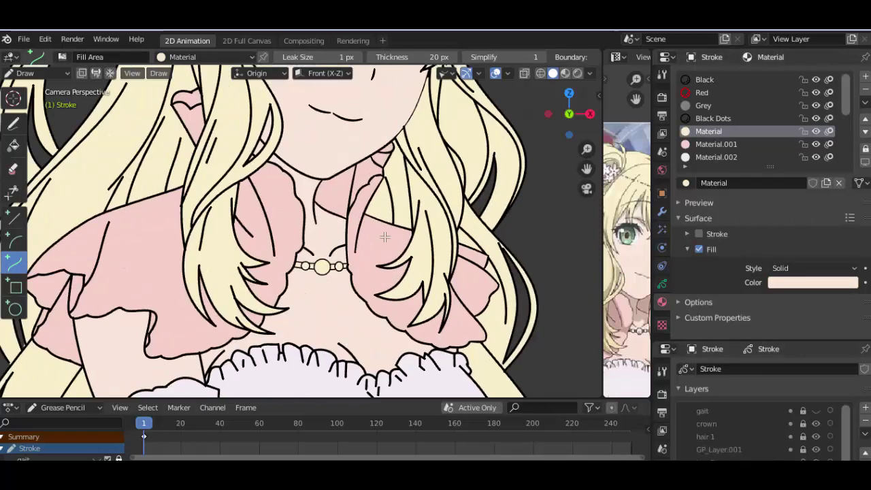
scroll(383, 325, down, 3)
scroll(384, 301, up, 2)
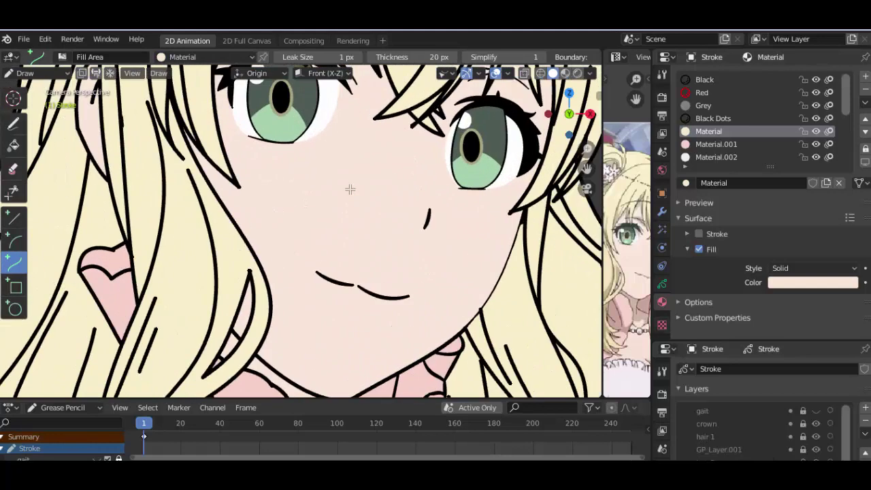
scroll(349, 189, up, 2)
scroll(355, 314, down, 5)
scroll(395, 243, down, 1)
scroll(395, 242, up, 1)
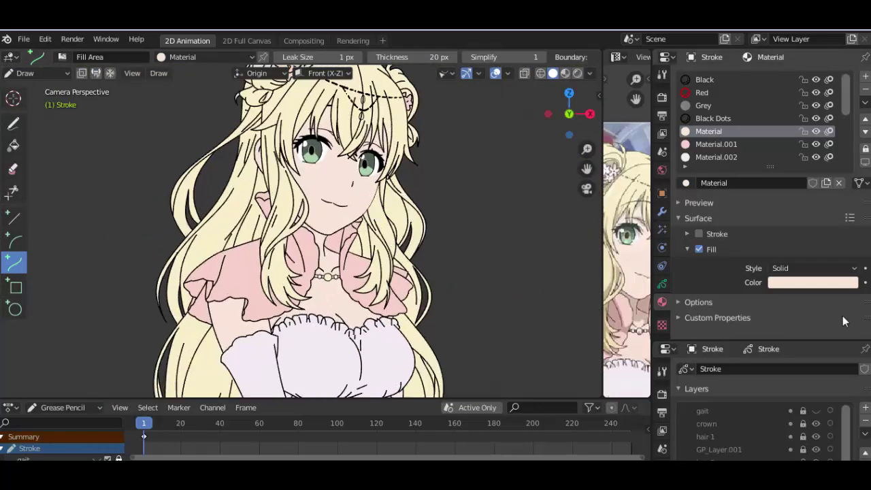
Step: Switch the skin fill style to Gradient and review its peach and secondary colours
click(837, 271)
click(816, 285)
click(794, 314)
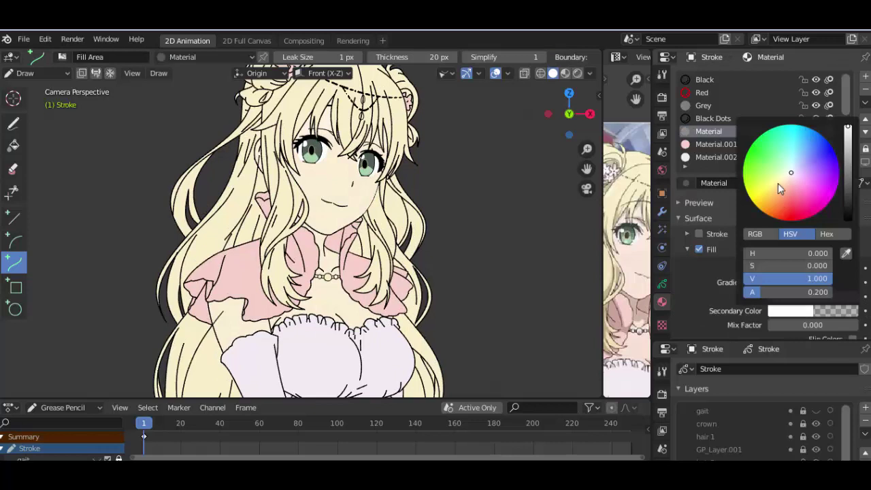
click(803, 297)
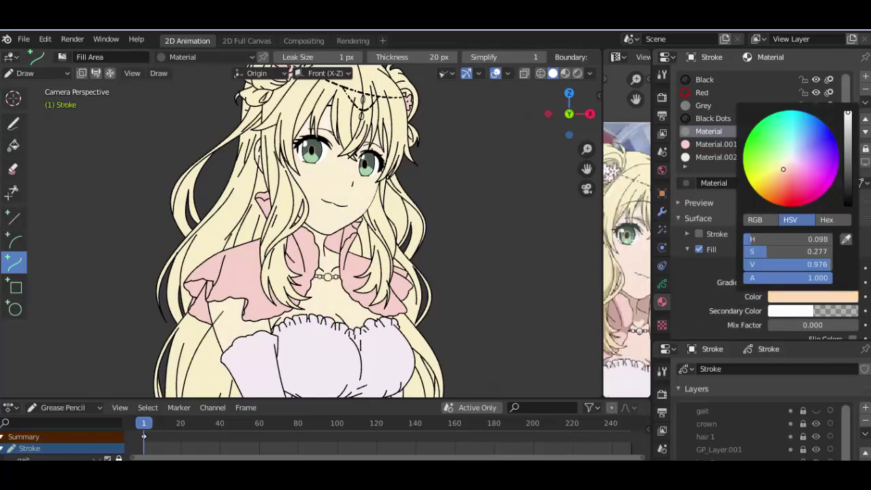
Step: Raise the skin gradient's Mix Factor to 0.910 and shift its Location X leftward
scroll(785, 305, down, 3)
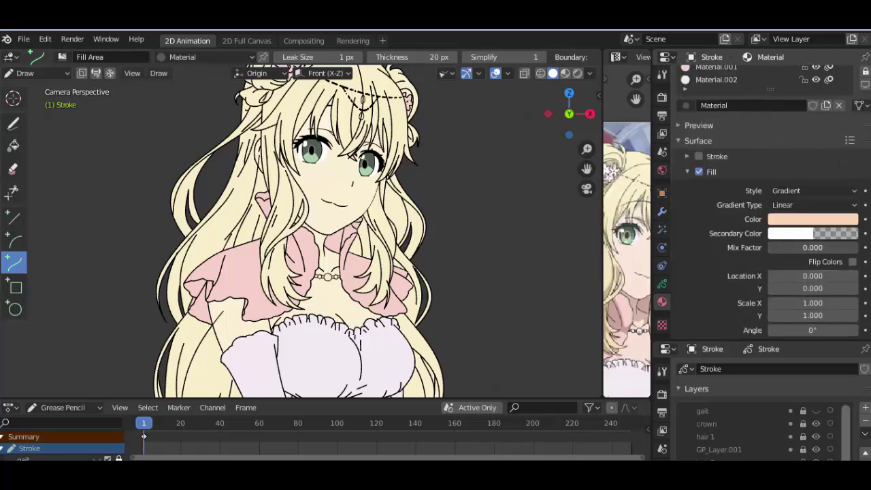
drag(783, 247, 816, 247)
drag(816, 247, 850, 247)
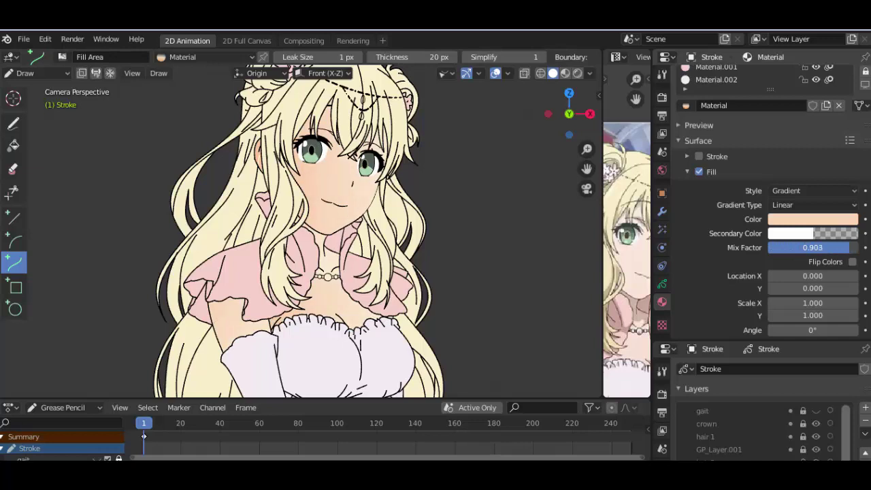
scroll(807, 316, down, 2)
mouse_move(825, 250)
mouse_down()
mouse_move(853, 249)
mouse_move(803, 249)
mouse_up()
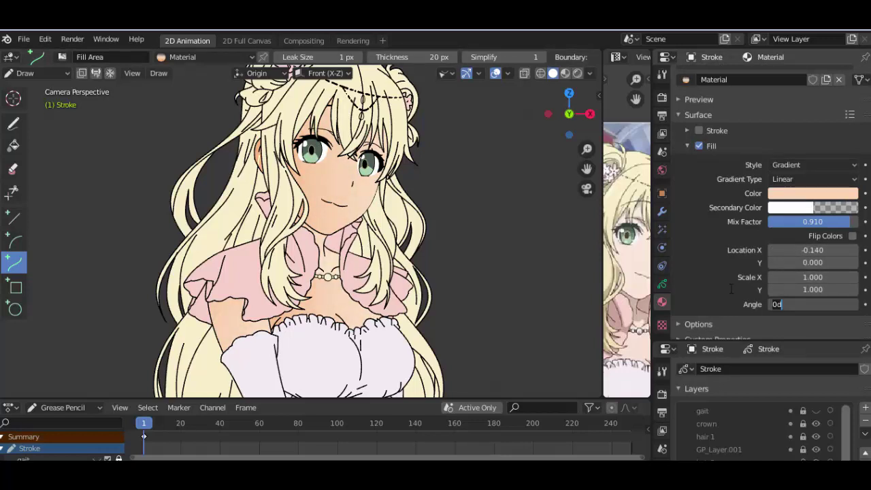
Step: Try gradient angles of 90° and 45°, settling on 60° with Location X -0.060
text(90)
key(Return)
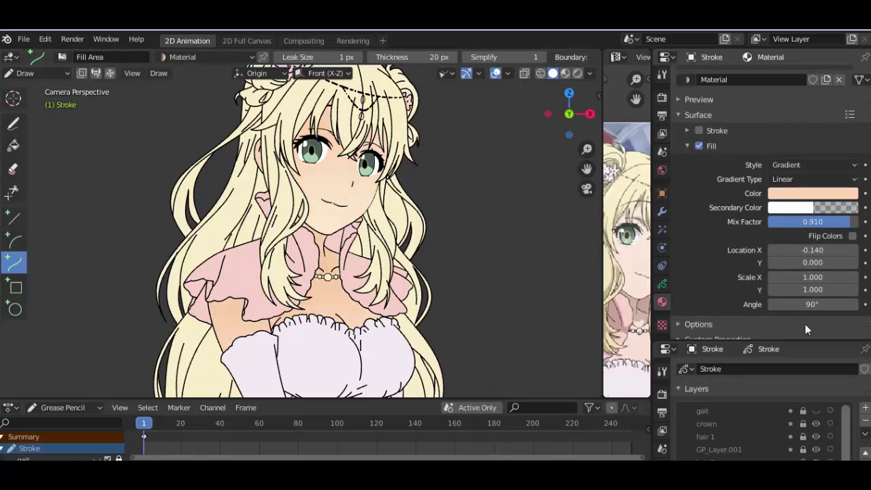
scroll(350, 257, down, 3)
scroll(385, 274, up, 3)
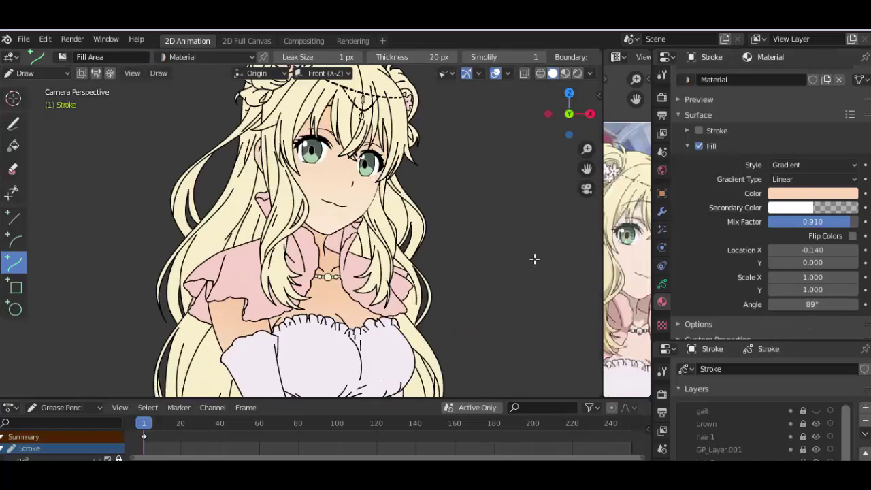
click(812, 304)
text(45)
key(Return)
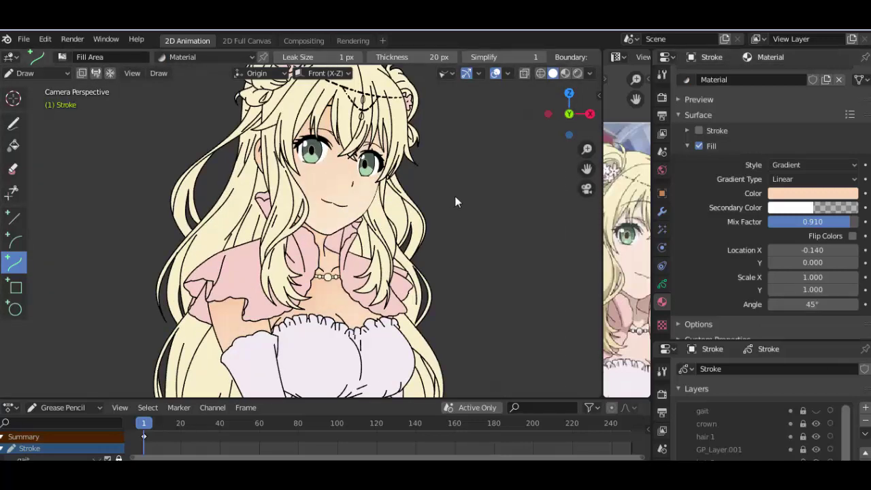
click(812, 304)
text(60)
drag(812, 250, 806, 249)
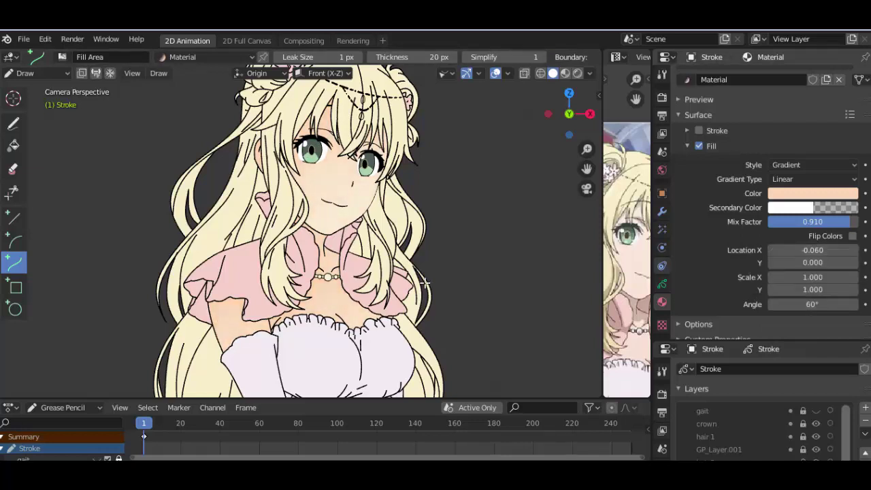
scroll(358, 281, down, 5)
scroll(358, 281, up, 6)
shift+scroll(359, 282, up, 5)
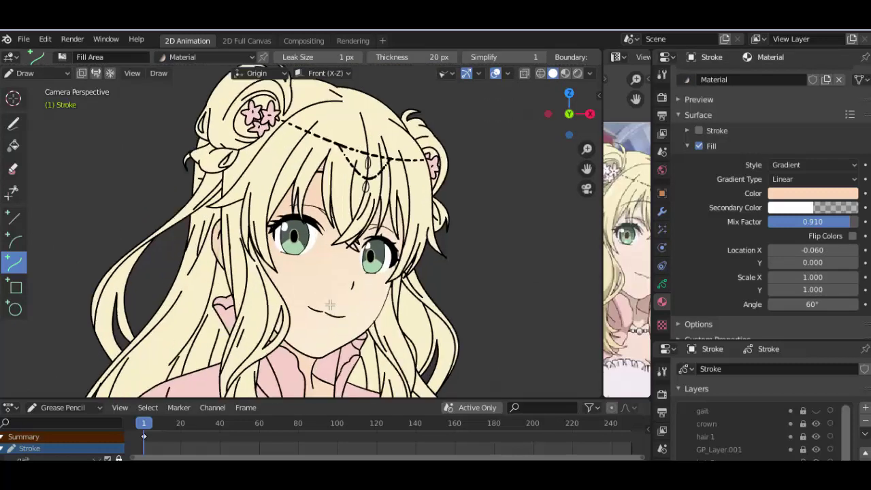
scroll(755, 239, up, 4)
Step: Switch the sleeve material Material.001 to a gradient fill with Mix Factor 0.969
click(734, 145)
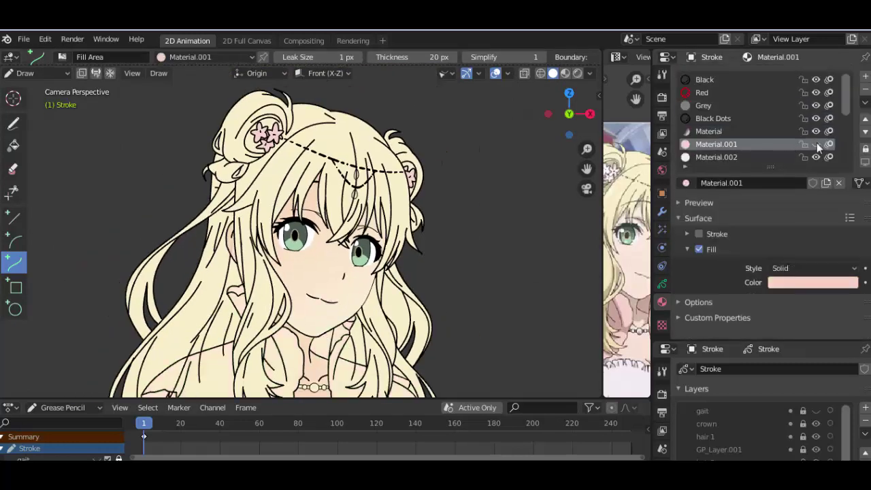
click(782, 268)
click(789, 282)
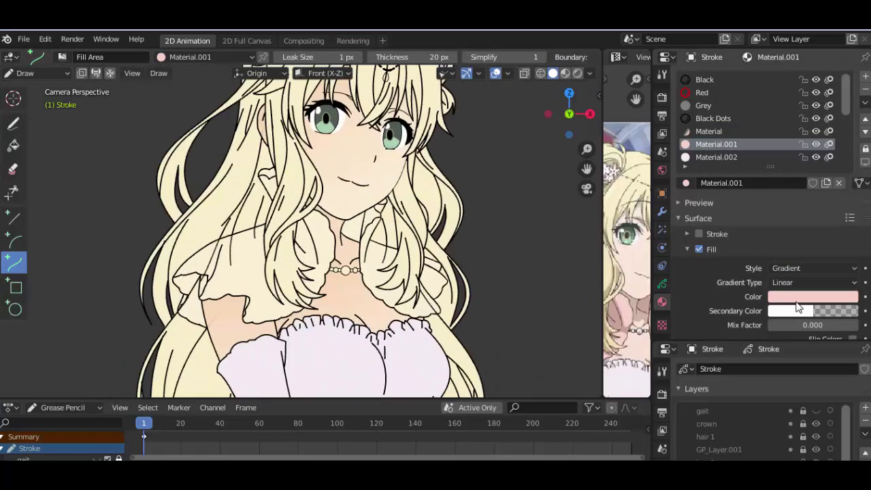
scroll(793, 262, down, 2)
text(1)
key(Return)
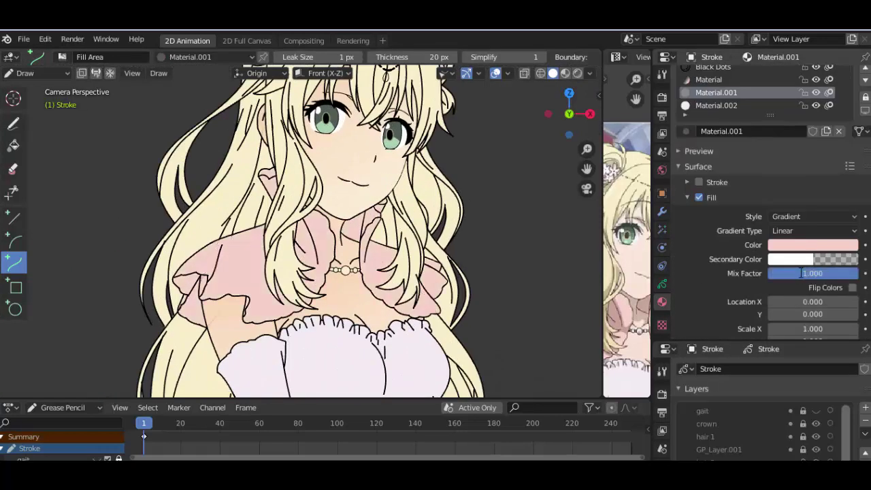
drag(812, 273, 810, 273)
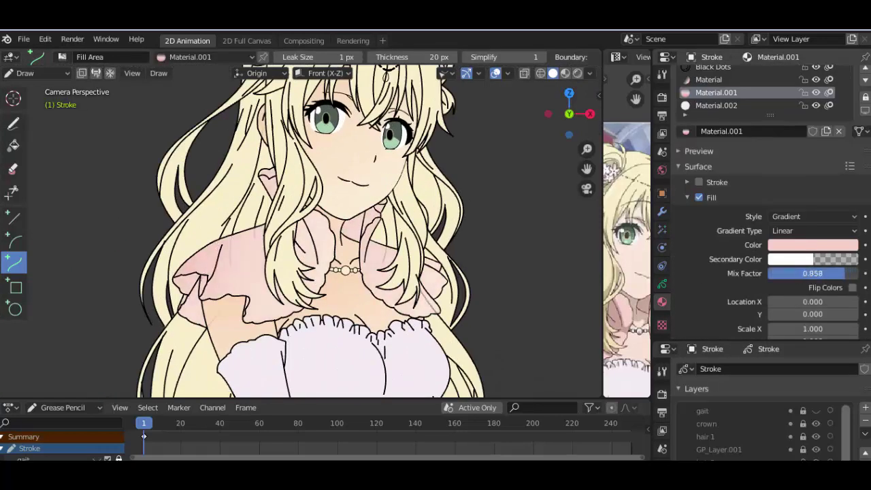
Step: Make the sleeve gradient's secondary colour opaque white, comparing against the skin material
scroll(423, 274, up, 1)
click(813, 259)
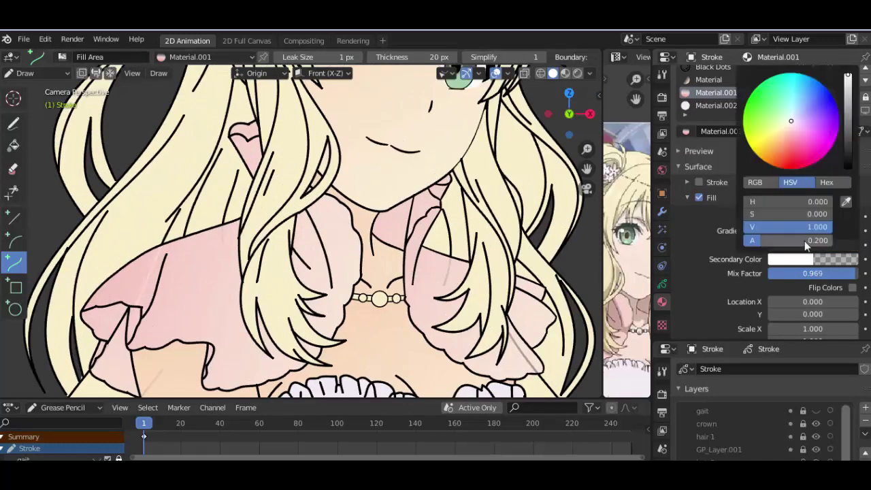
drag(782, 244, 831, 244)
scroll(409, 317, down, 1)
click(710, 80)
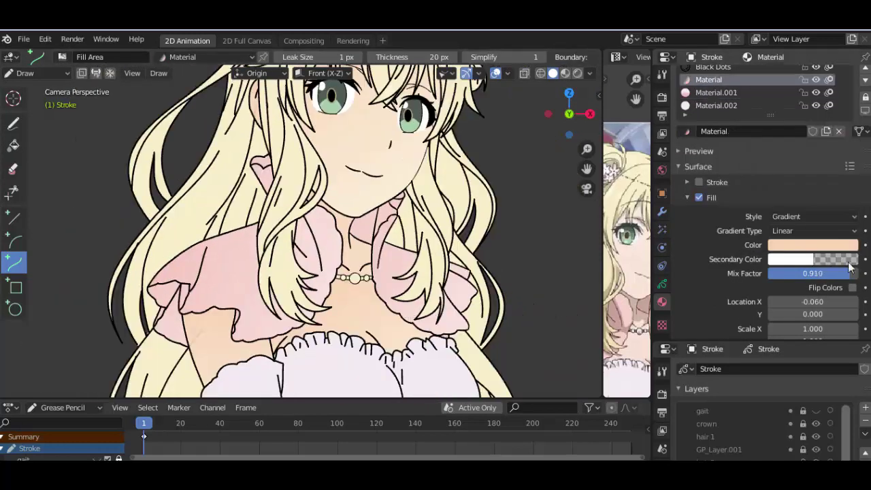
click(813, 245)
click(711, 93)
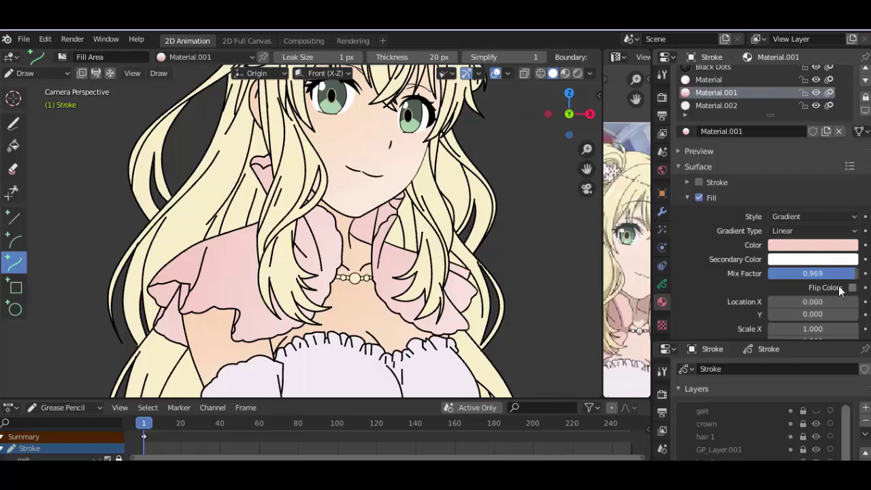
Step: Deepen the sleeve gradient's main pink colour
click(828, 246)
drag(790, 115, 790, 120)
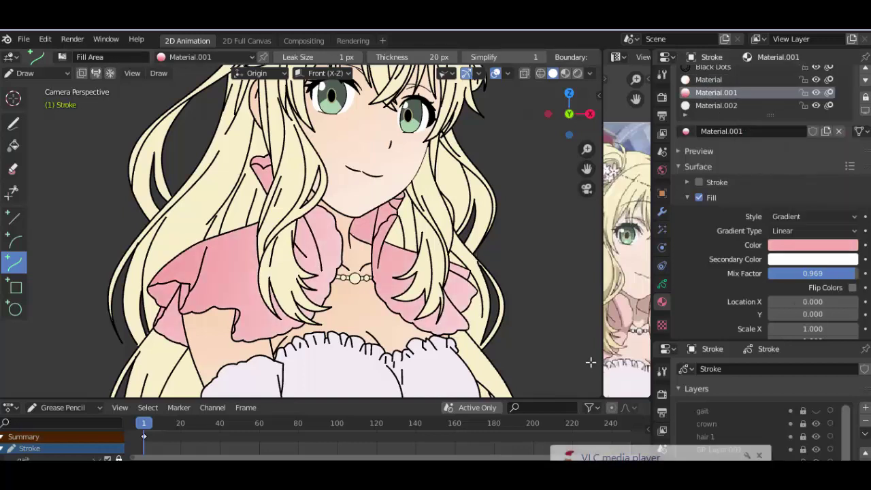
scroll(531, 295, down, 4)
scroll(511, 296, down, 2)
scroll(511, 295, up, 5)
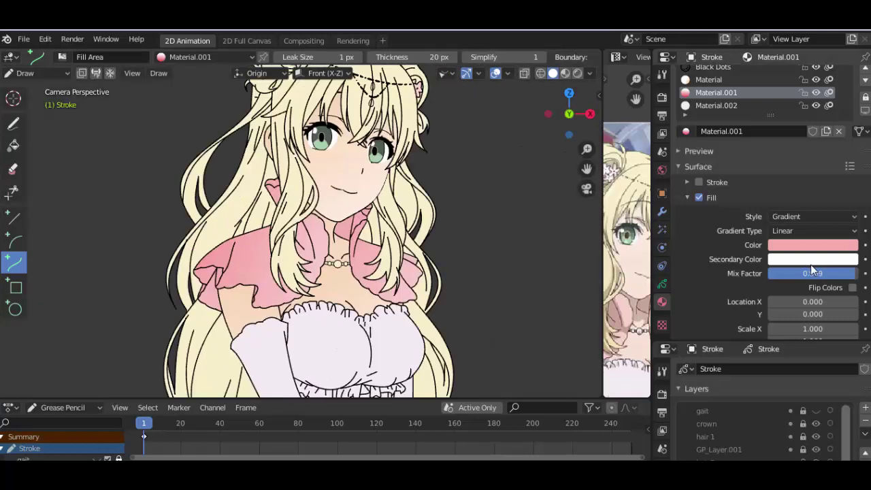
scroll(782, 272, down, 2)
Step: Set the sleeve gradient angle to -12.3° and Location X to -0.150
mouse_move(812, 304)
mouse_down()
mouse_move(851, 304)
mouse_move(783, 304)
mouse_move(812, 304)
mouse_up()
click(818, 207)
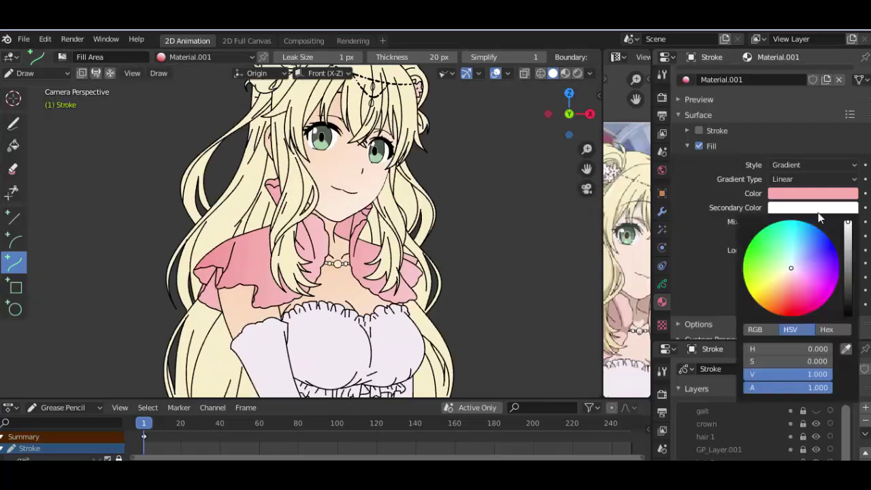
click(836, 209)
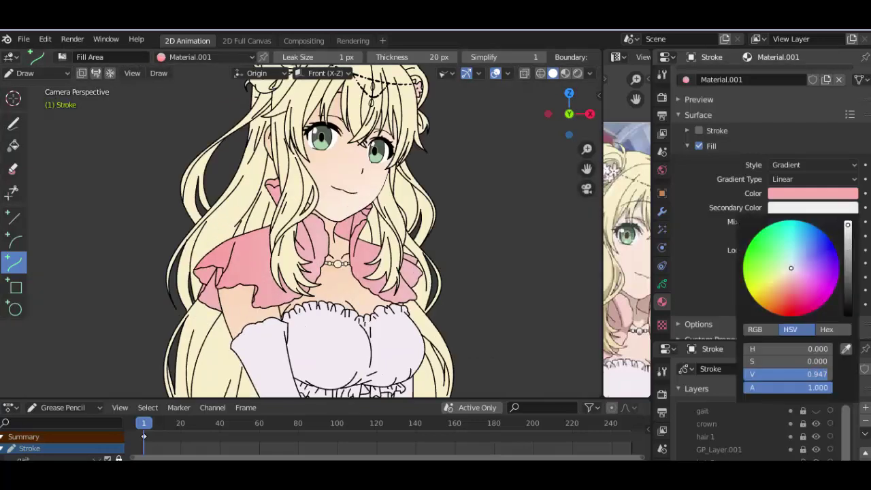
click(823, 196)
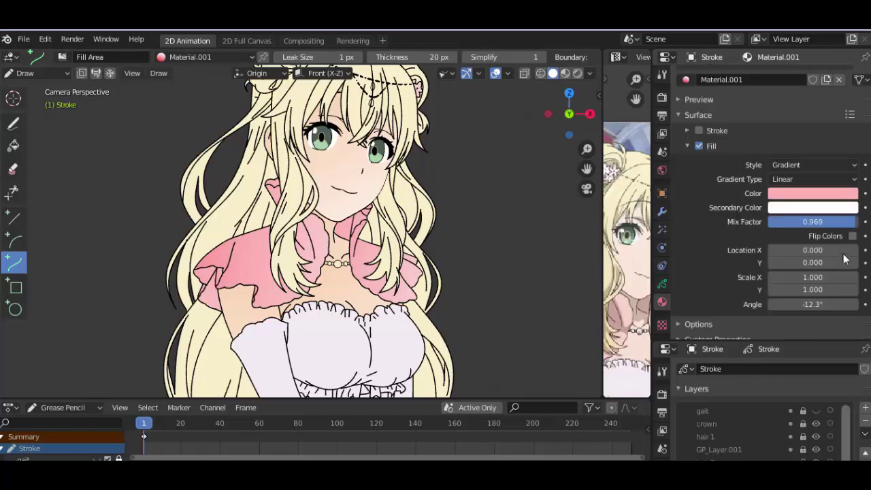
mouse_move(812, 249)
mouse_down()
mouse_move(836, 250)
mouse_move(803, 250)
mouse_up()
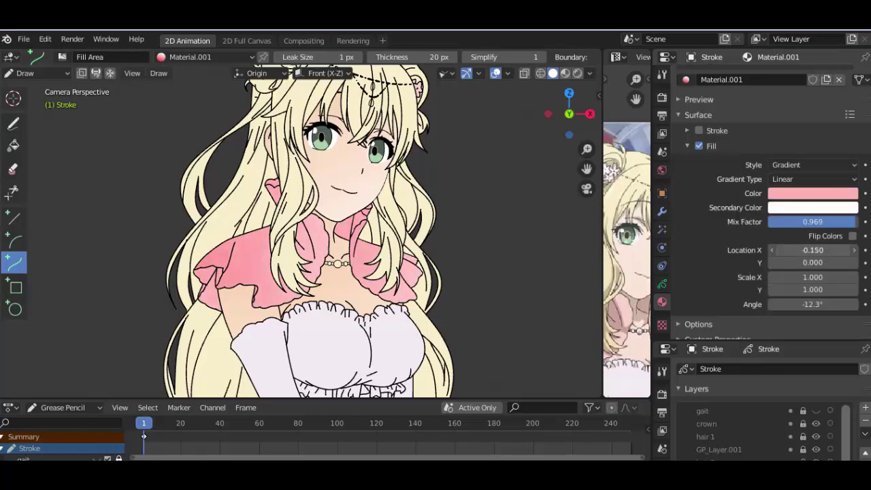
scroll(782, 204, up, 4)
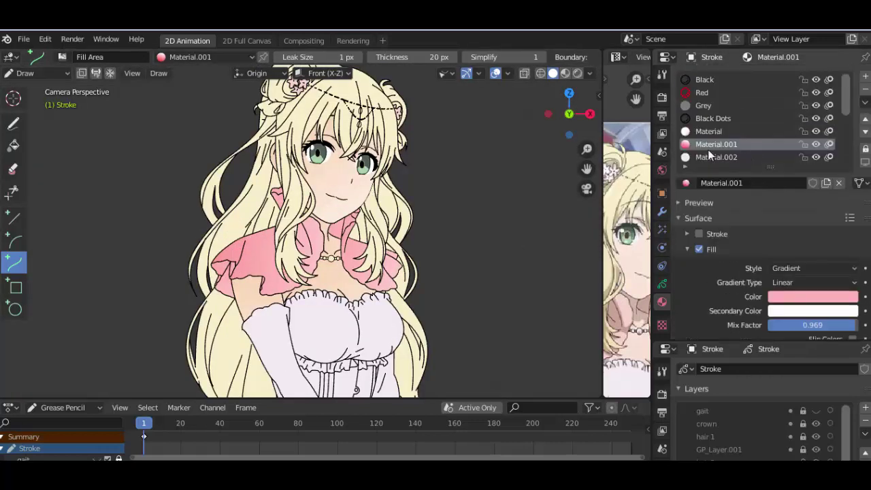
click(814, 159)
Step: Switch Material.002's dress fill to a gradient with opaque secondary colour and Mix Factor 0.958
click(816, 268)
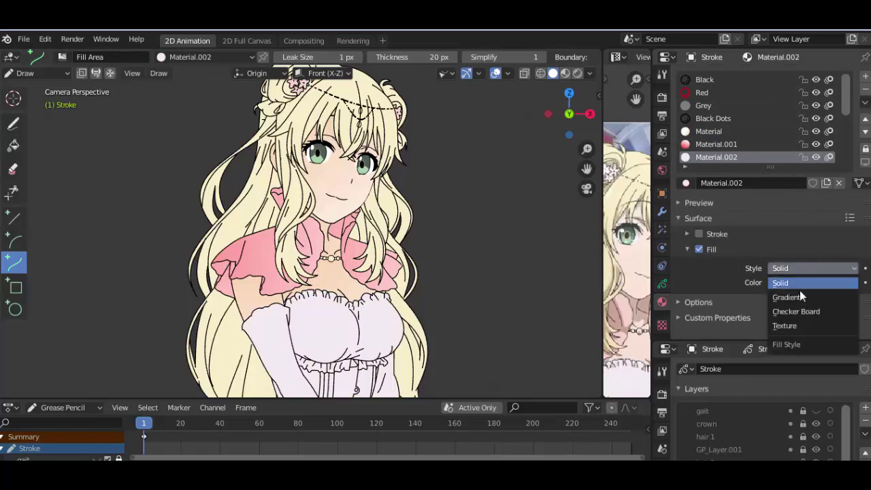
click(799, 295)
scroll(799, 260, down, 4)
shift+middle_drag(439, 310, 447, 245)
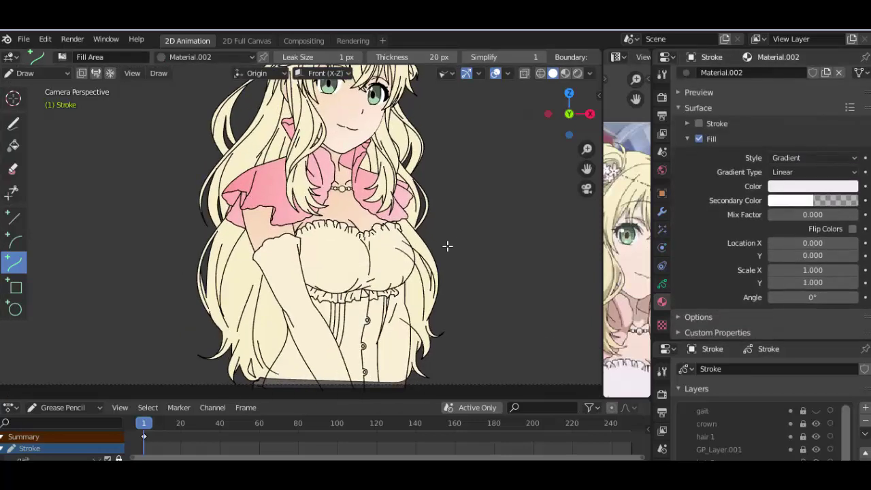
click(809, 202)
click(829, 201)
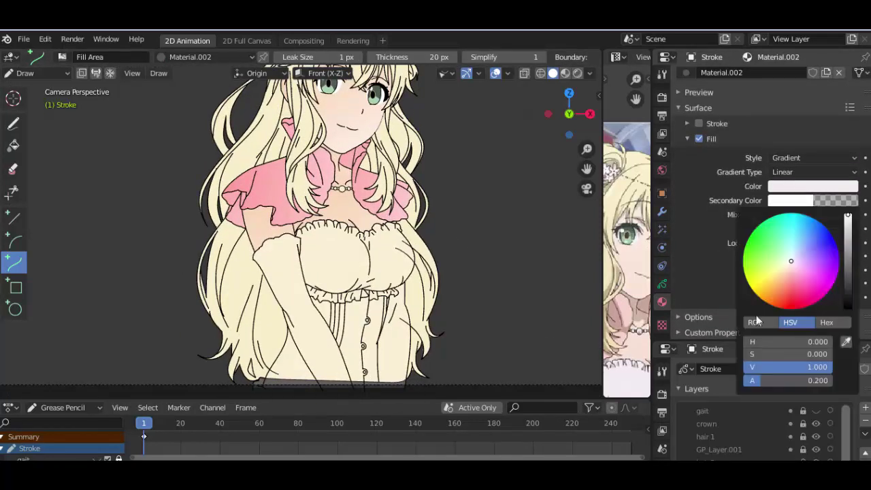
drag(782, 380, 831, 380)
drag(770, 215, 821, 216)
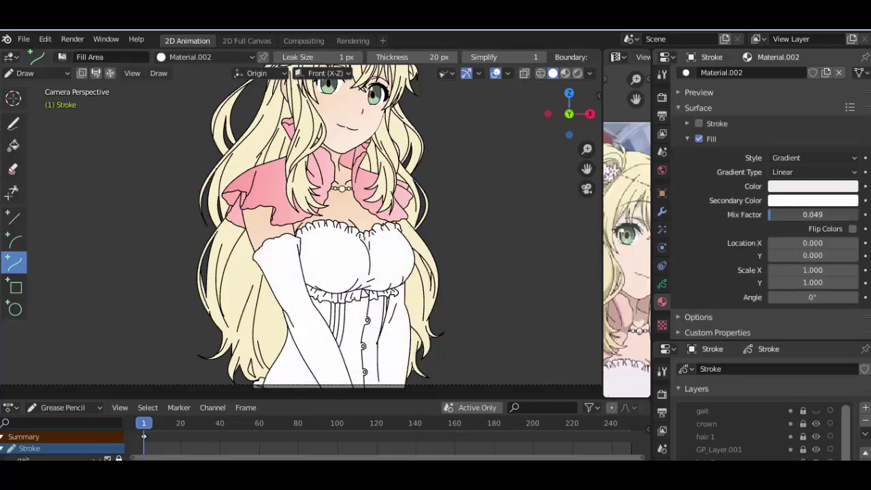
Step: Adjust the dress gradient's main colour brightness, Location X, Scale X and angle
click(820, 193)
drag(847, 225, 847, 201)
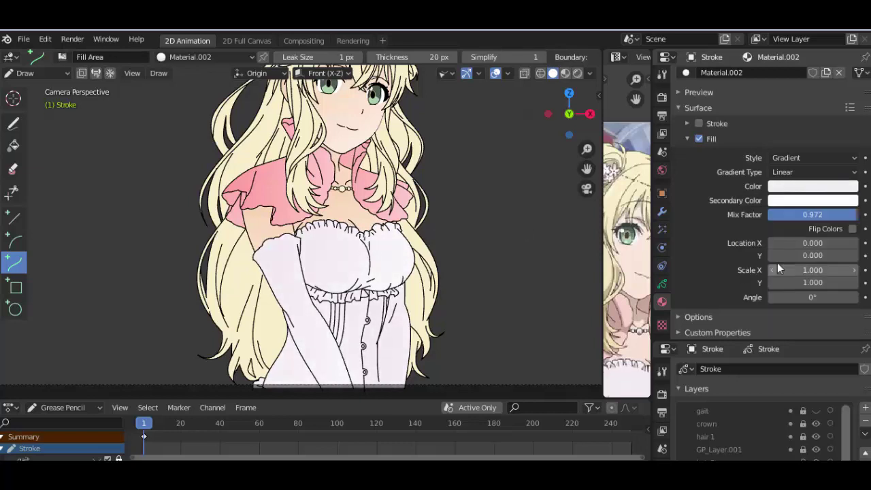
key(BackSpace)
mouse_move(812, 243)
mouse_down()
mouse_move(782, 243)
mouse_move(836, 243)
mouse_up()
mouse_move(812, 270)
mouse_down()
mouse_move(775, 270)
mouse_move(836, 270)
mouse_up()
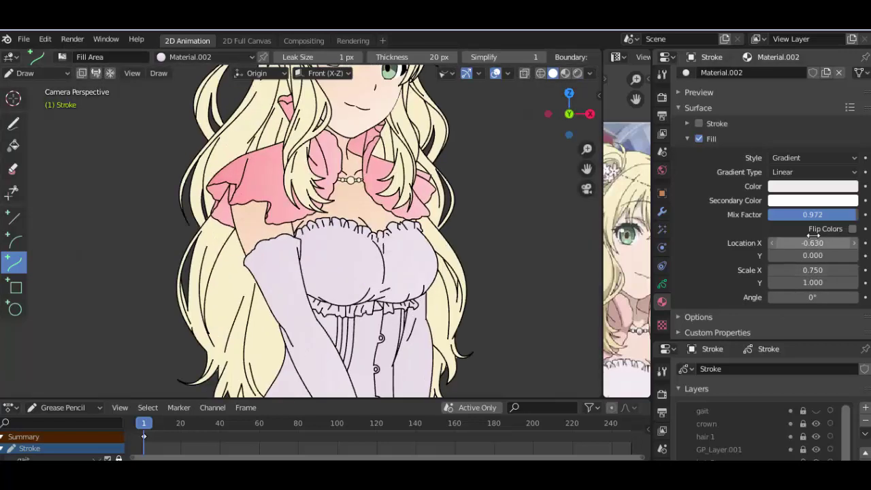
click(812, 200)
click(817, 251)
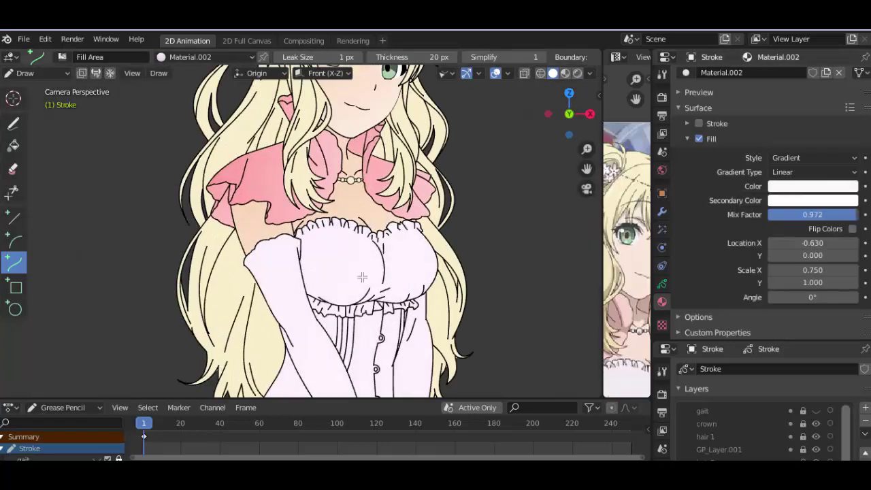
drag(812, 297, 844, 297)
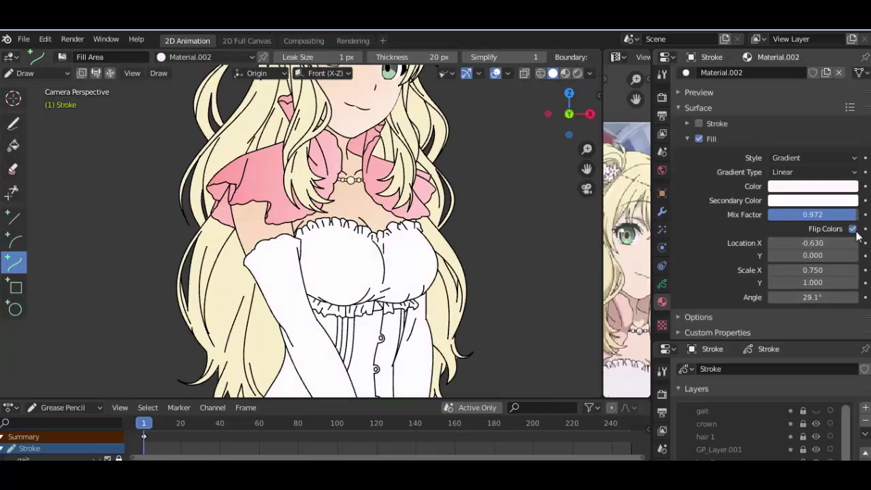
Step: Try peach, pink, orange and brown secondary tints, ending on light grey
click(853, 200)
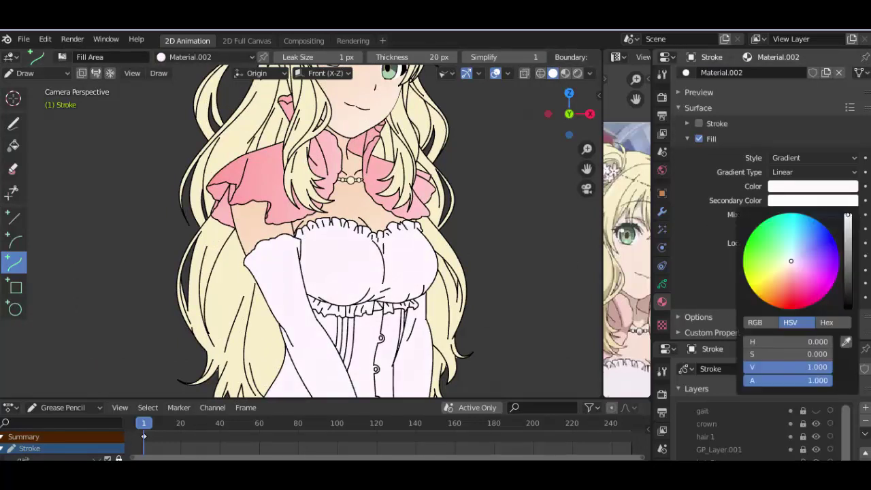
click(816, 200)
drag(788, 263, 779, 280)
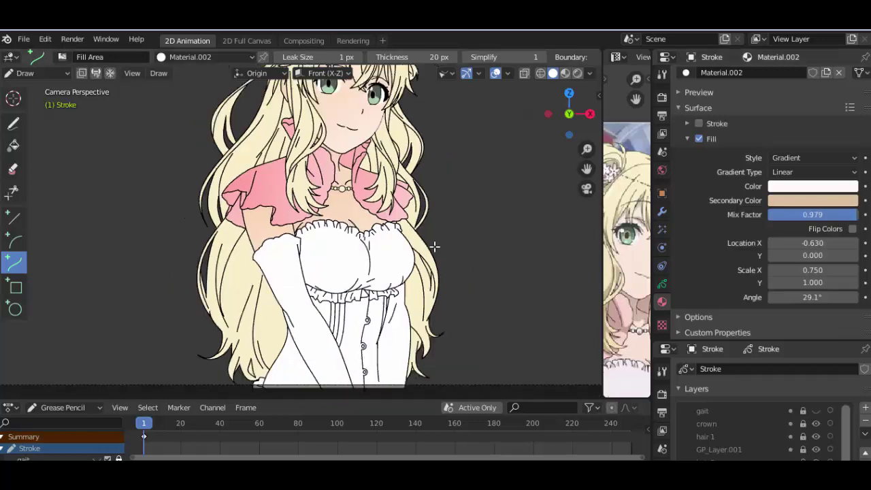
mouse_move(812, 242)
mouse_down()
mouse_move(843, 243)
mouse_move(816, 243)
mouse_up()
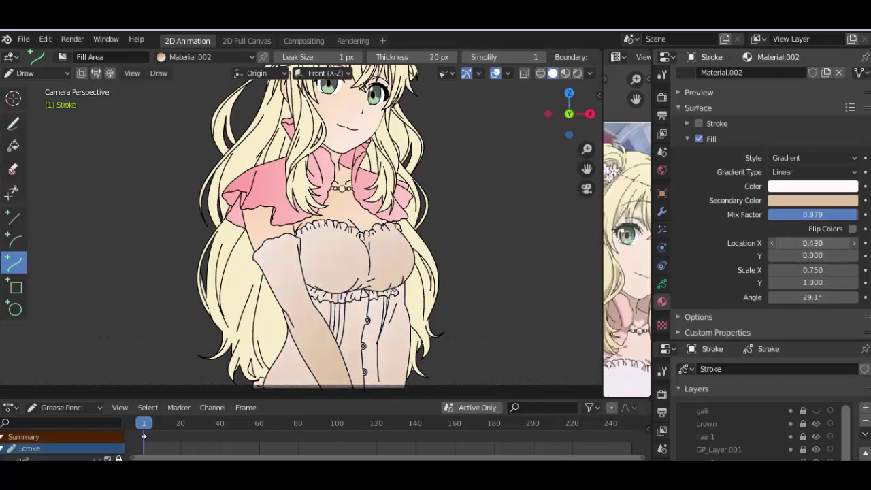
scroll(404, 295, down, 2)
scroll(404, 295, up, 4)
click(812, 200)
click(791, 268)
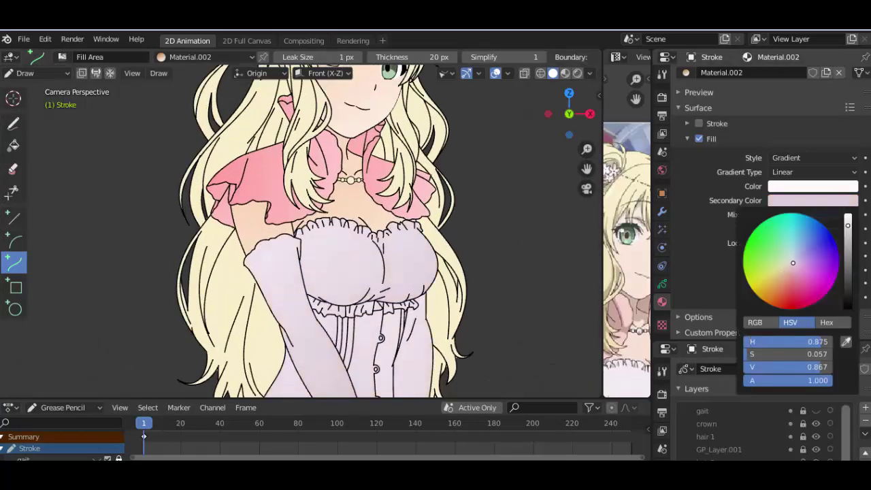
drag(794, 264, 769, 289)
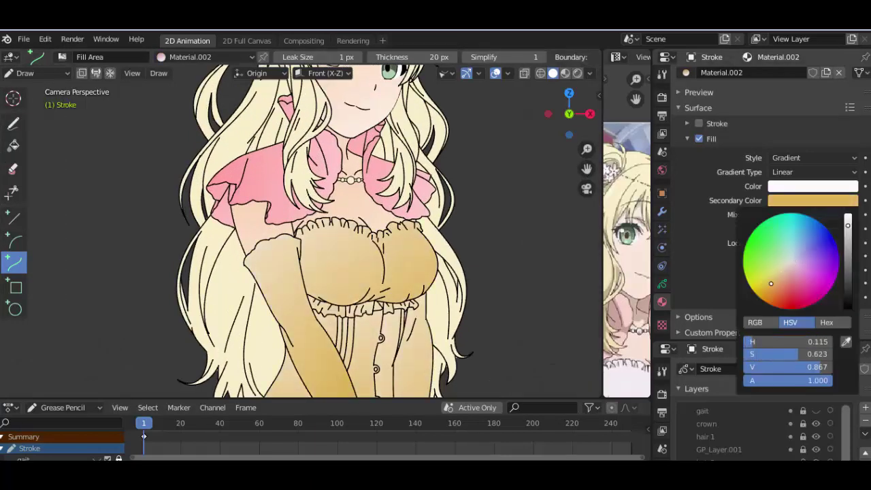
mouse_move(847, 228)
mouse_down()
mouse_move(847, 281)
mouse_move(847, 240)
mouse_up()
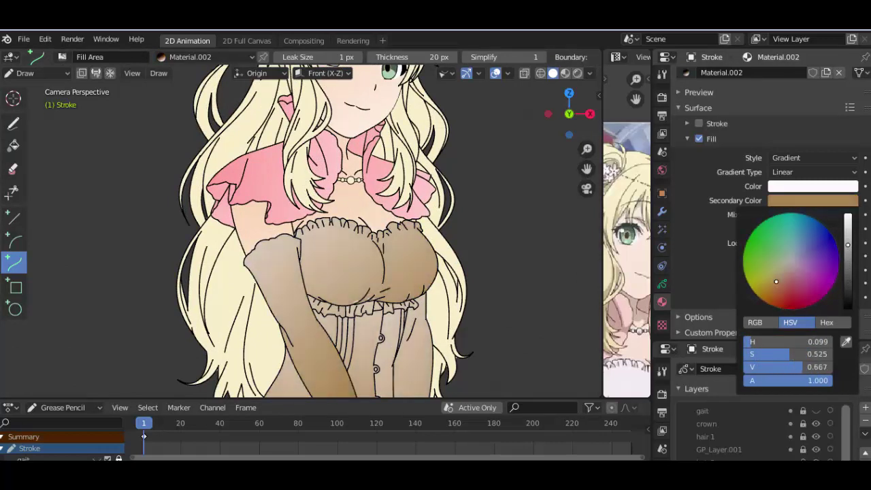
key(ctrl+v)
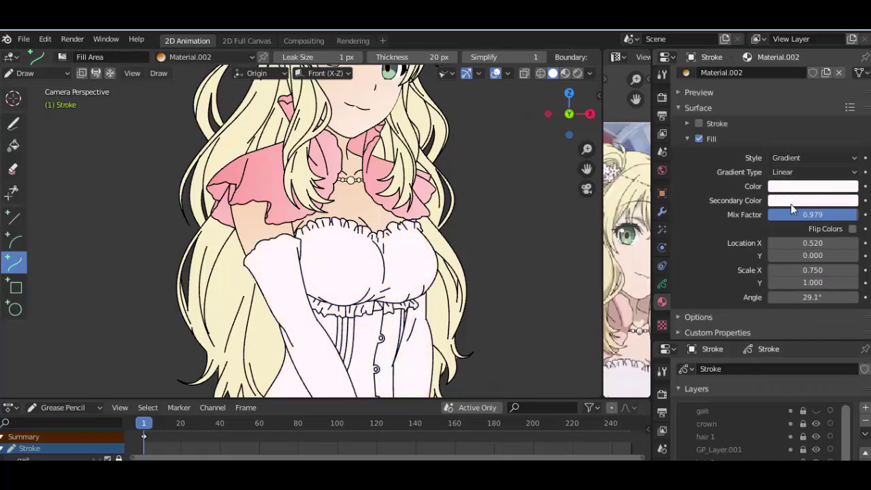
click(790, 200)
drag(847, 228, 848, 245)
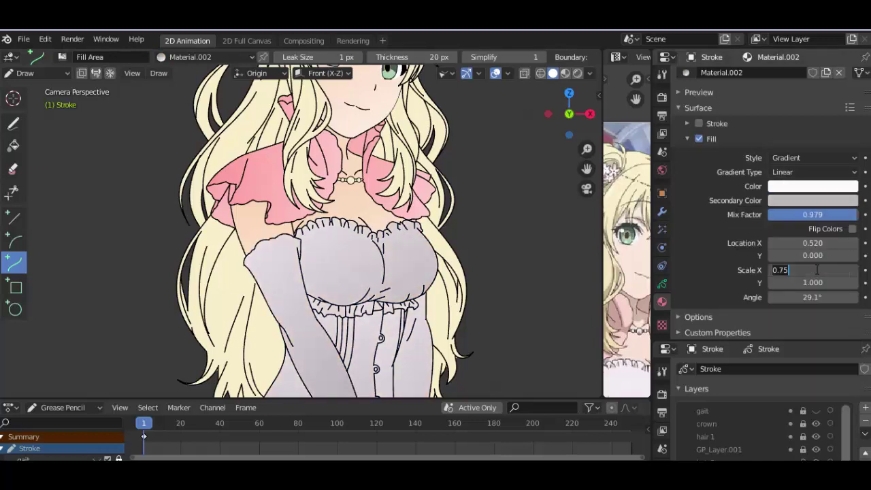
Step: Shrink the dress gradient's Scale X to 0.34 and set its angle to 0°
drag(813, 270, 782, 270)
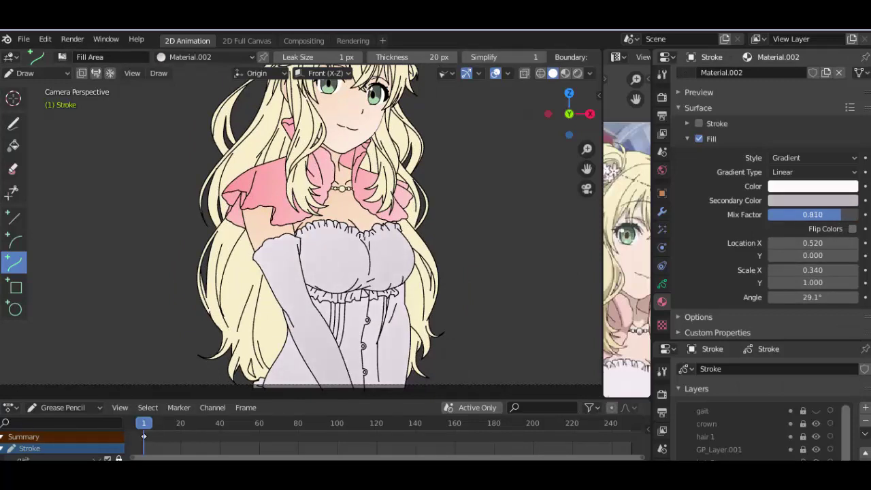
drag(812, 296, 843, 297)
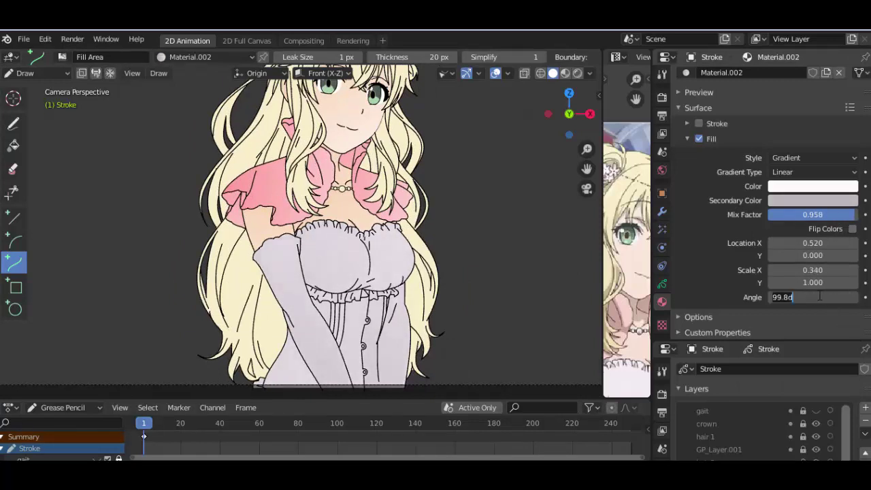
text(0)
key(Return)
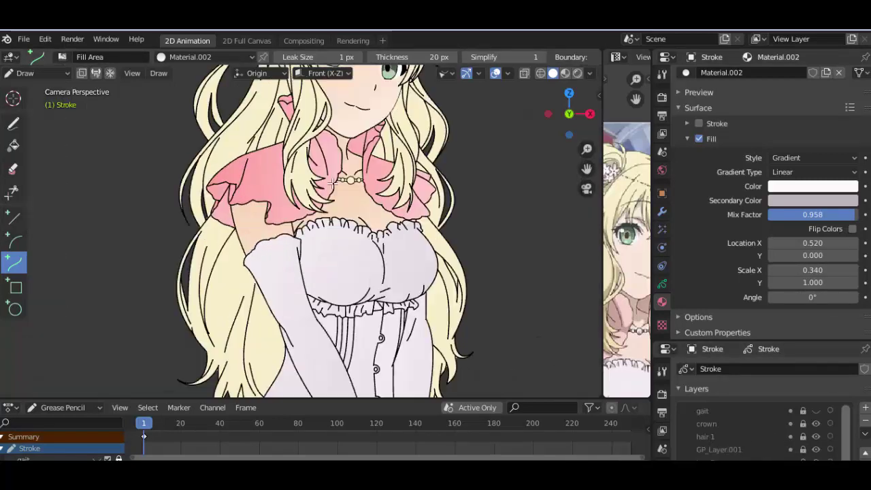
scroll(331, 182, up, 2)
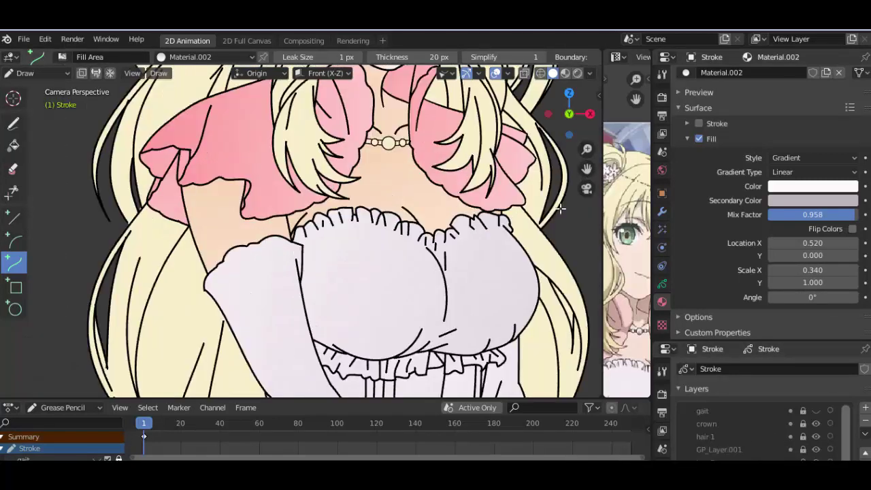
scroll(748, 429, down, 3)
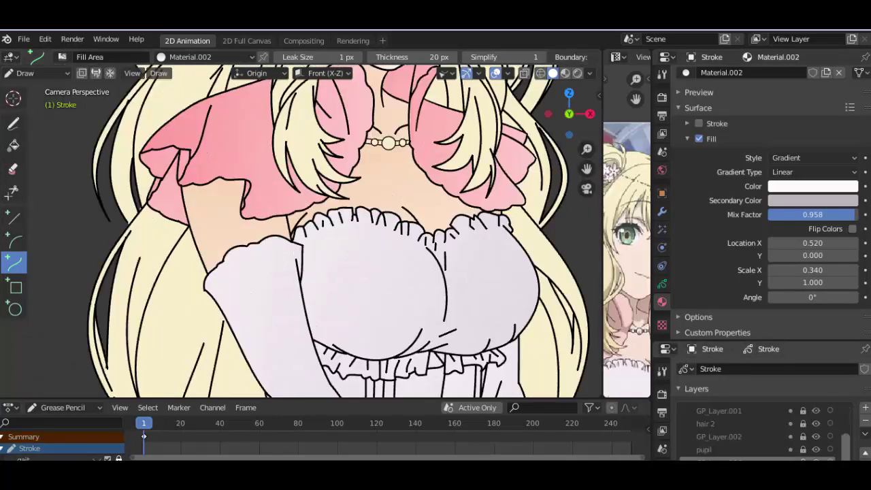
scroll(816, 449, up, 1)
scroll(755, 438, up, 1)
Step: Make the crown layer active and reopen the dress gradient's colour settings
click(739, 424)
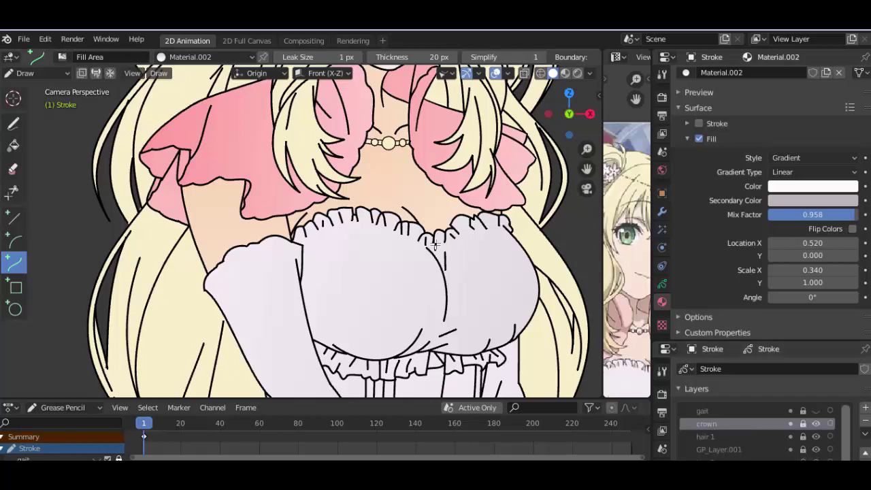
scroll(564, 301, down, 3)
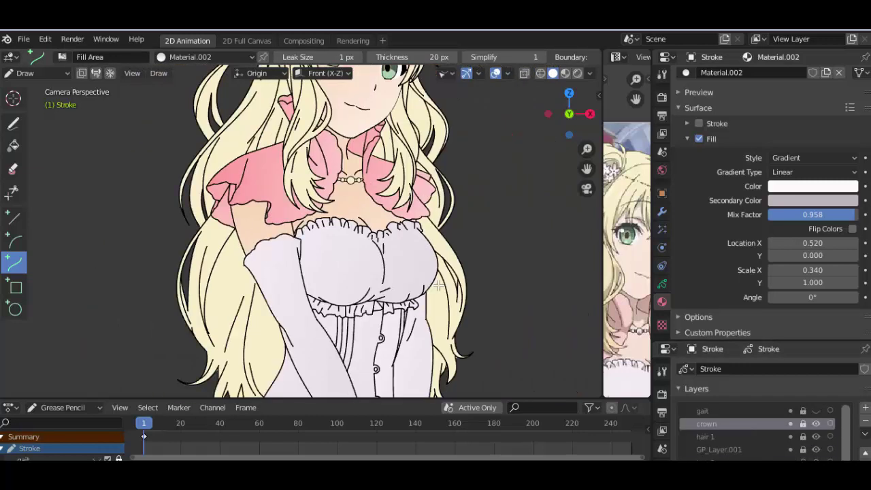
scroll(563, 300, up, 3)
scroll(782, 204, up, 2)
click(813, 237)
Step: Tint the dress gradient's secondary colour pink and reset its Scale X to 1
drag(819, 118, 790, 127)
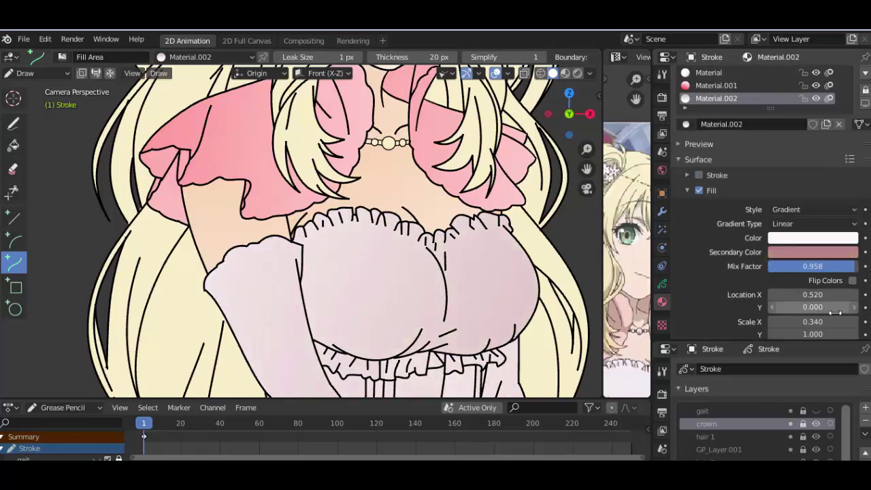
mouse_move(812, 321)
mouse_down()
mouse_move(847, 321)
mouse_move(782, 321)
mouse_up()
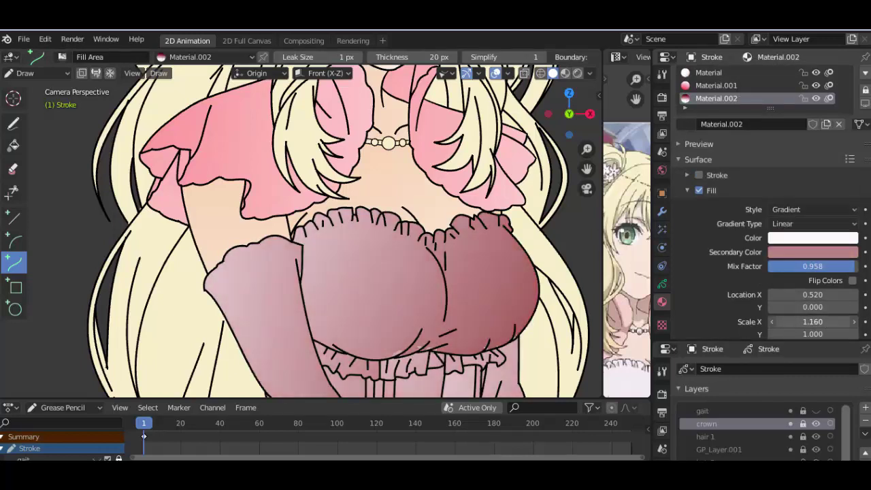
scroll(431, 317, down, 3)
scroll(431, 317, up, 3)
click(852, 281)
mouse_move(812, 294)
mouse_down()
mouse_move(782, 294)
mouse_move(844, 297)
mouse_move(811, 296)
mouse_up()
click(852, 280)
Step: Set the gradient angle to -248°, lighten the dress, and make the secondary colour transparent
scroll(443, 241, down, 1)
scroll(783, 238, down, 2)
text(-)
key(Return)
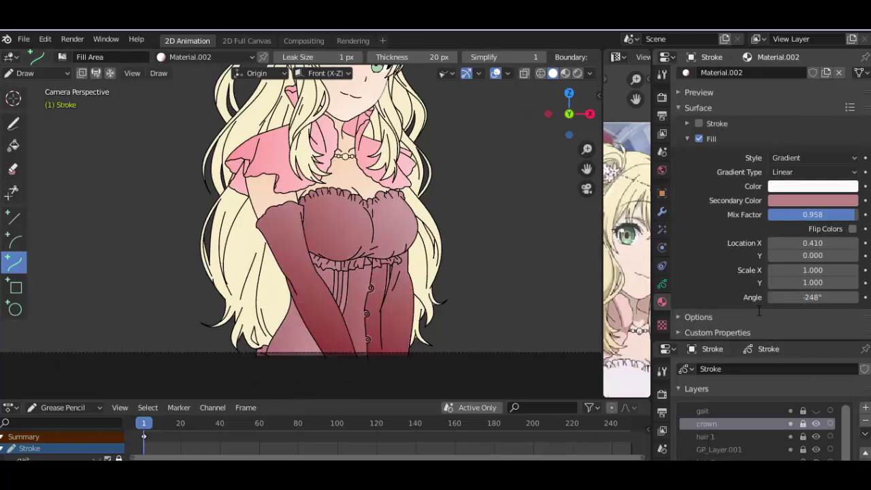
drag(812, 243, 789, 243)
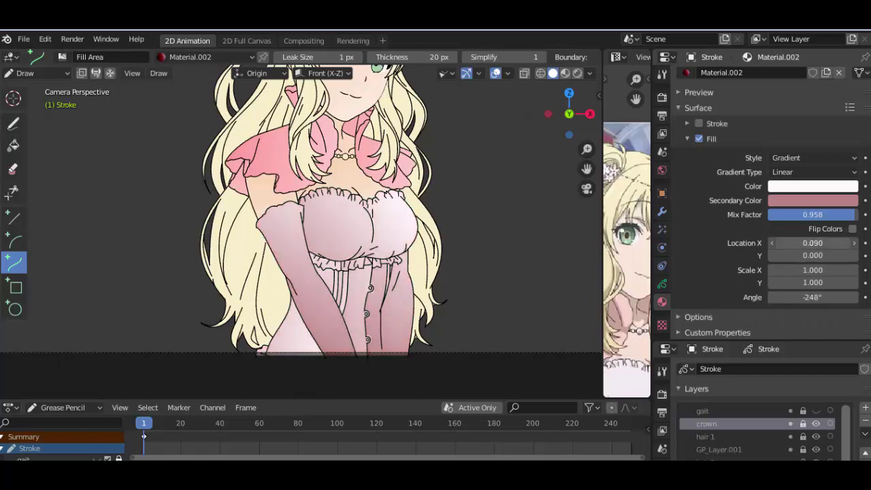
click(824, 202)
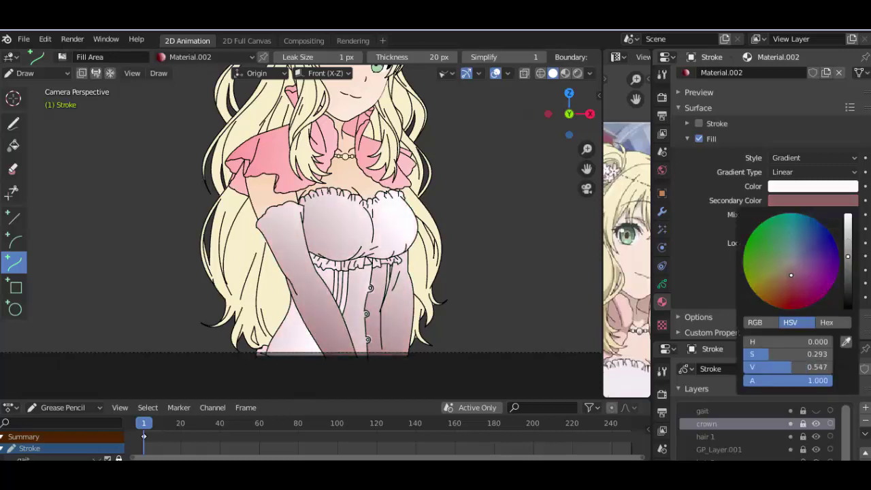
scroll(789, 272, down, 9)
scroll(790, 272, up, 7)
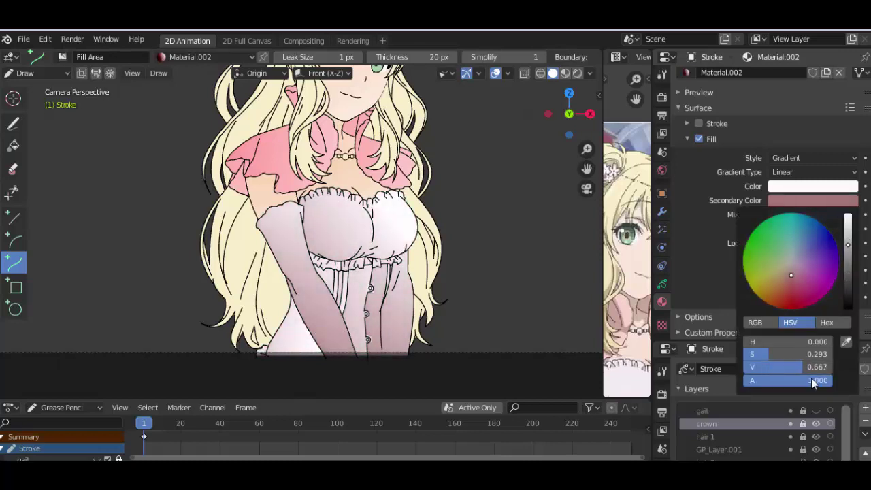
drag(813, 383, 748, 383)
Step: Lighten the secondary colour to pale lavender and set Location X -0.080, Scale X 2.030
scroll(408, 195, down, 3)
scroll(408, 194, up, 4)
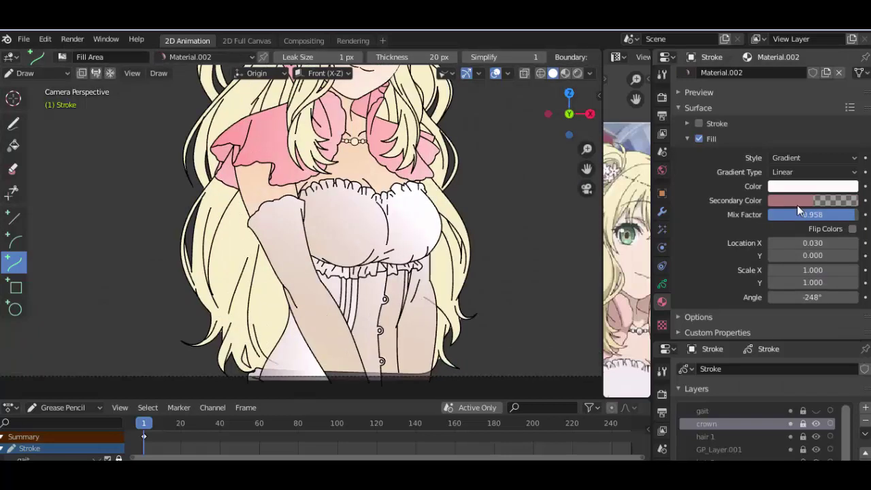
click(797, 202)
scroll(797, 204, up, 7)
drag(792, 276, 791, 266)
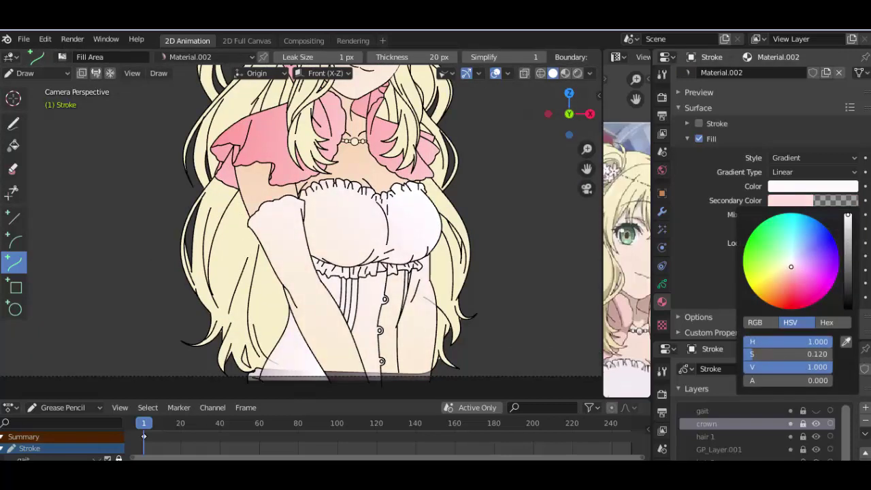
scroll(434, 294, down, 4)
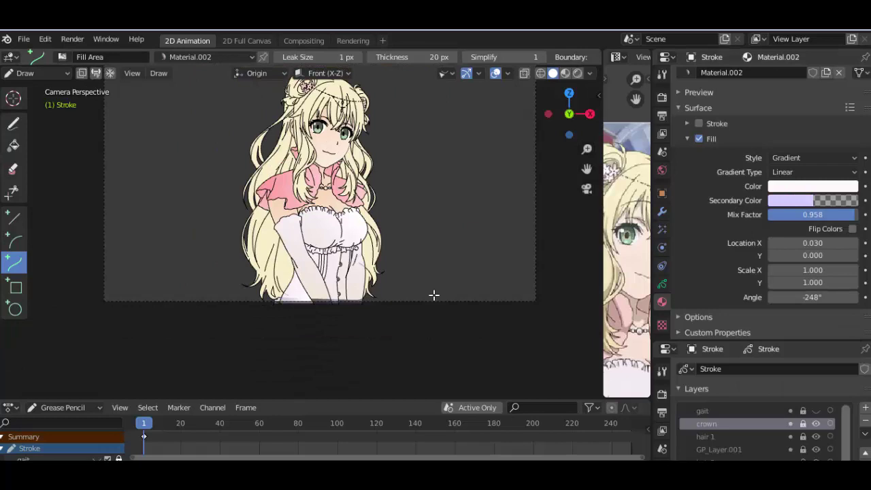
scroll(434, 294, down, 3)
scroll(385, 267, up, 8)
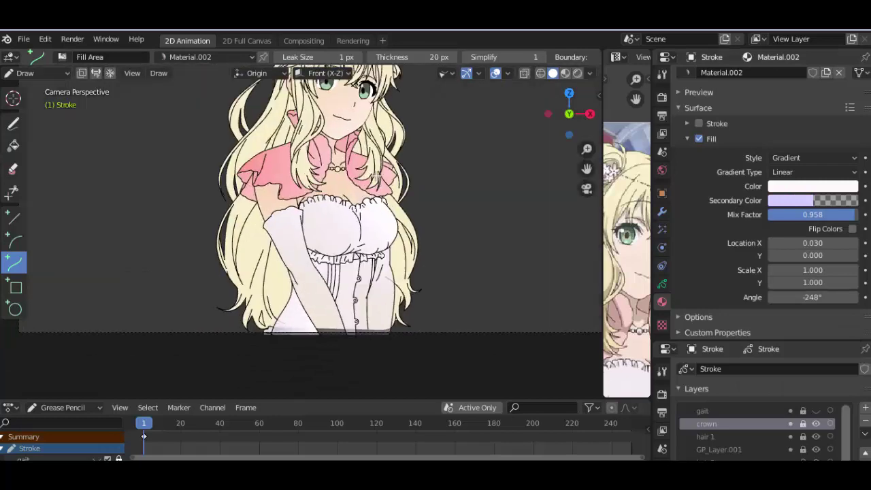
scroll(381, 249, down, 3)
scroll(383, 249, down, 2)
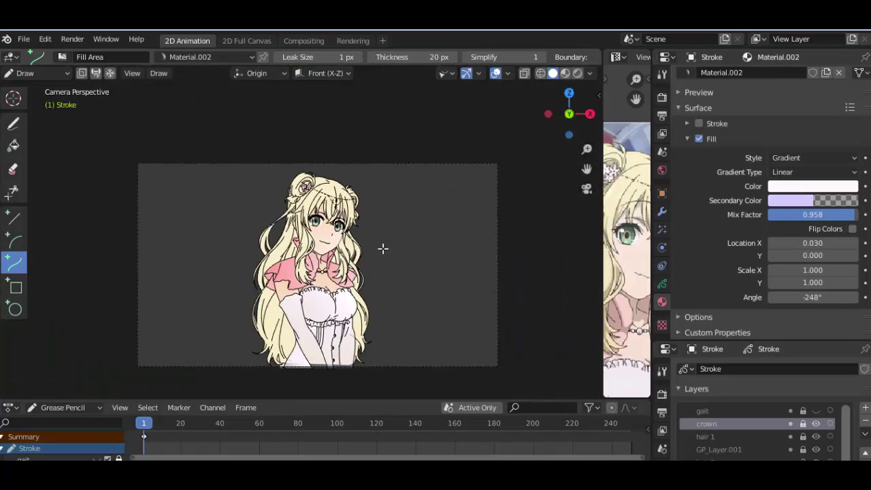
scroll(383, 249, up, 5)
shift+middle_drag(383, 247, 404, 155)
scroll(404, 155, down, 2)
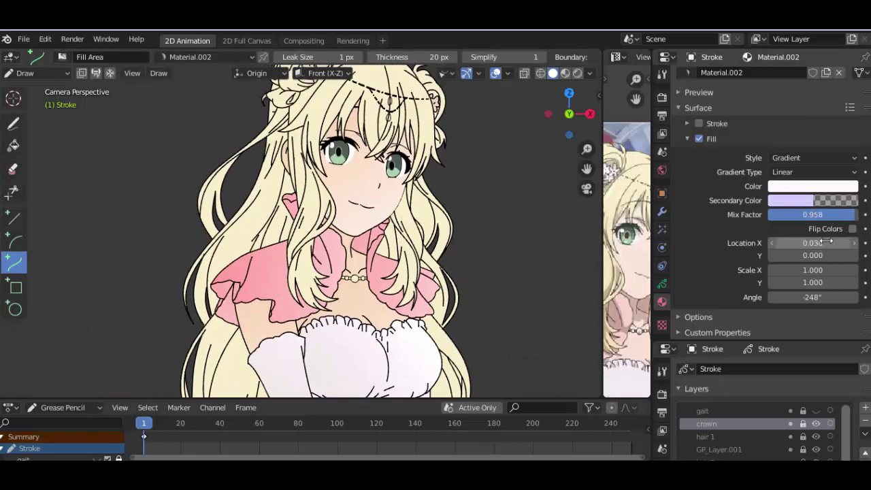
mouse_move(810, 243)
mouse_down()
mouse_move(762, 243)
mouse_move(810, 243)
mouse_move(802, 269)
mouse_up()
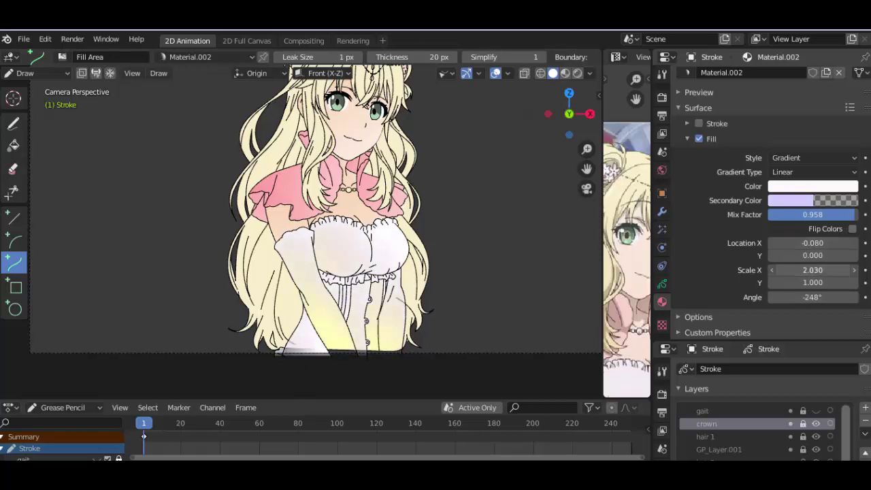
Step: Make the hair material Material.003 active and switch its fill style to Gradient
scroll(723, 227, up, 3)
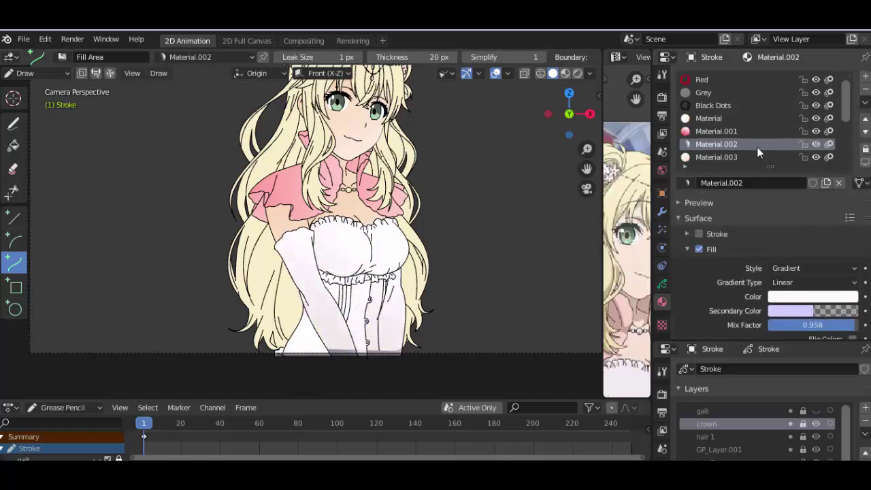
click(748, 156)
click(816, 157)
click(816, 157)
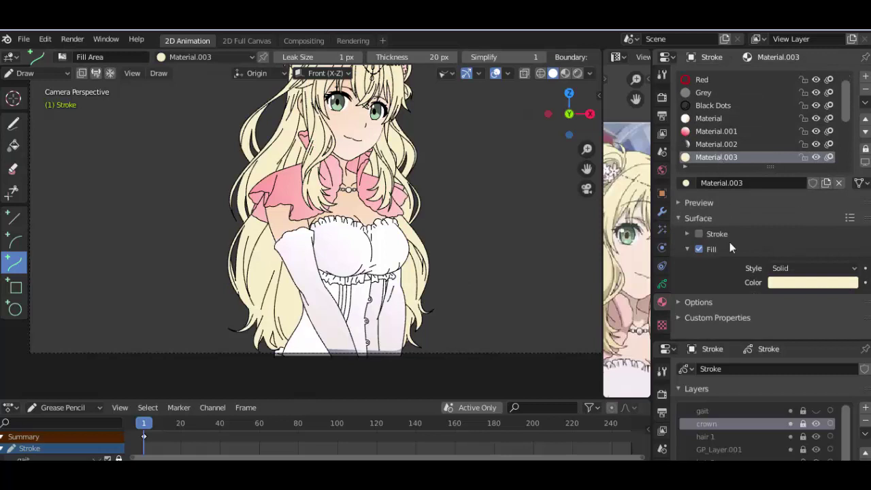
click(813, 268)
click(794, 297)
Step: Set the gradient mix factor to 0.958 and the secondary colour to opaque white
scroll(440, 200, up, 2)
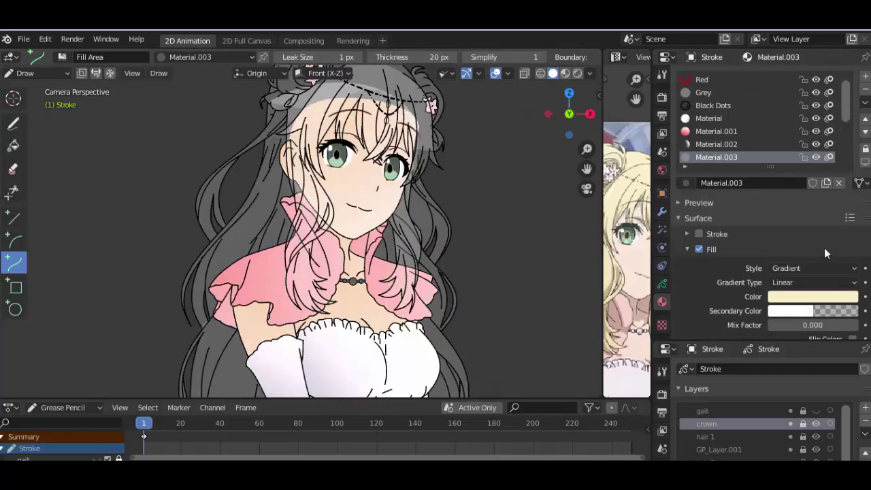
scroll(824, 248, down, 2)
drag(819, 272, 858, 273)
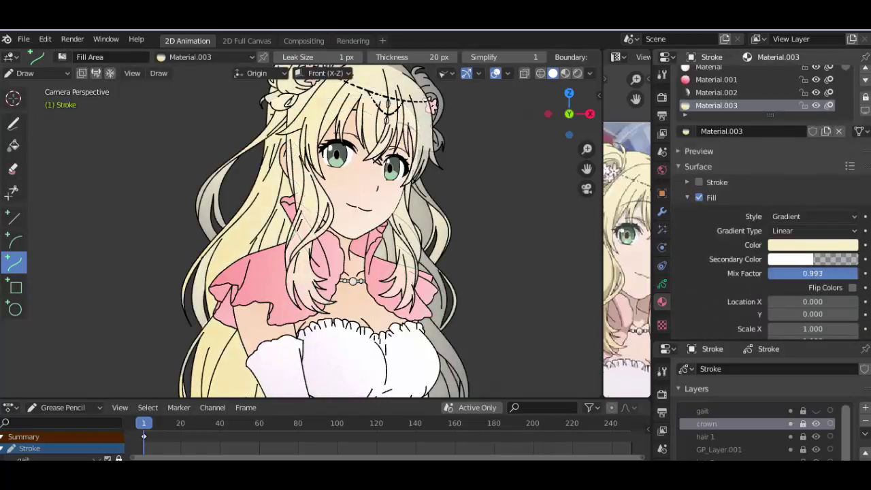
click(840, 262)
Step: Tune the hair's main fill colour to a bright golden yellow
scroll(408, 238, down, 2)
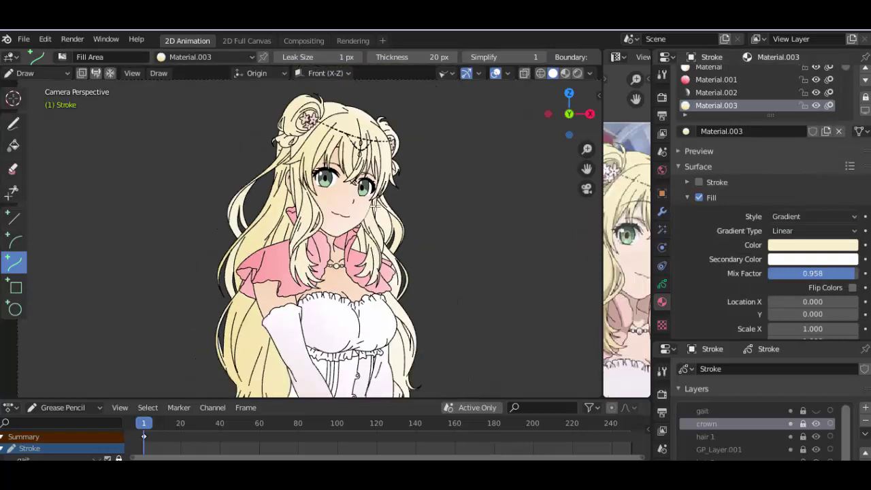
click(813, 245)
drag(847, 66, 848, 79)
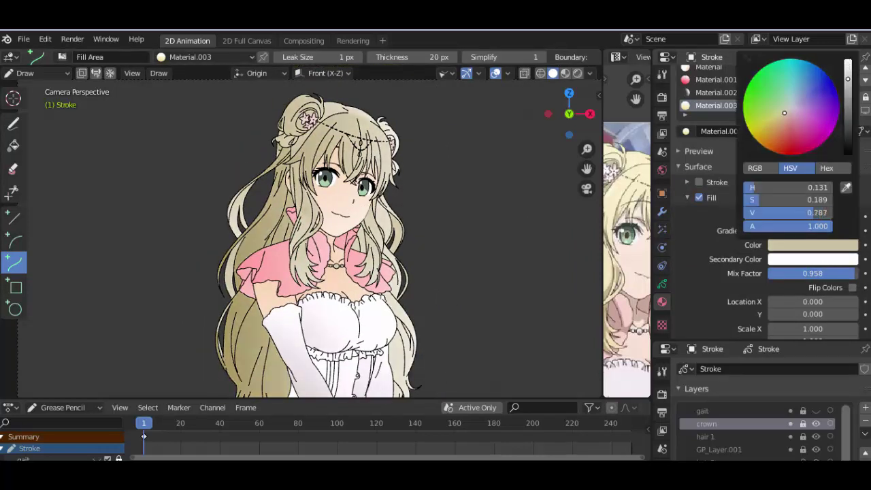
drag(779, 121, 776, 118)
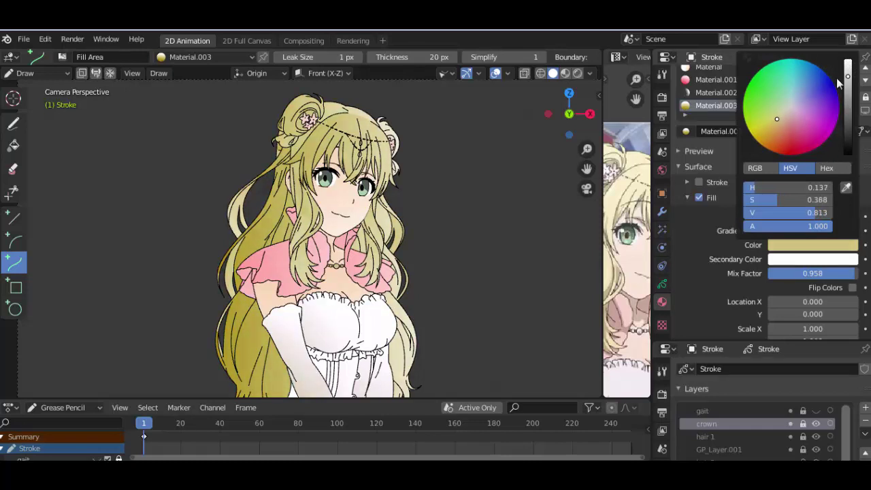
drag(847, 77, 847, 61)
scroll(439, 252, up, 3)
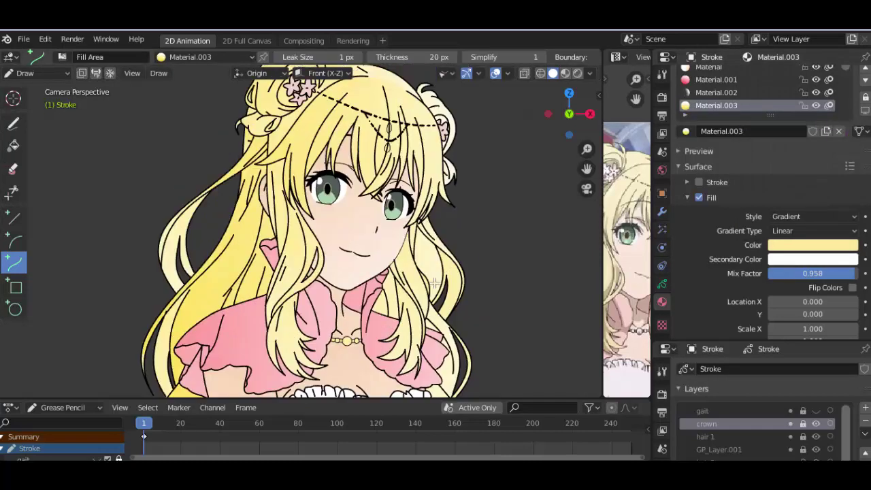
click(852, 288)
click(852, 288)
Step: Offset the hair gradient to Location X 0.100 and Y 1.000
scroll(458, 282, down, 2)
scroll(816, 259, down, 1)
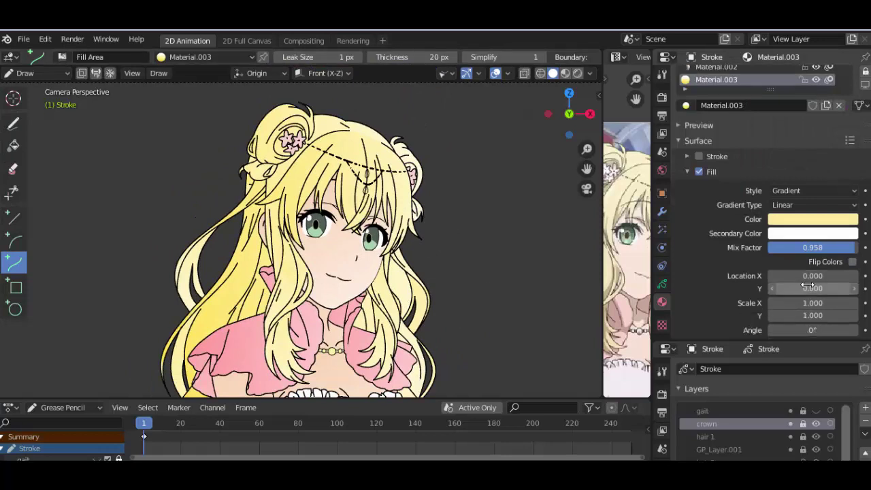
scroll(833, 254, down, 1)
mouse_move(813, 249)
mouse_down()
mouse_move(843, 250)
mouse_move(823, 250)
mouse_up()
drag(812, 261, 836, 262)
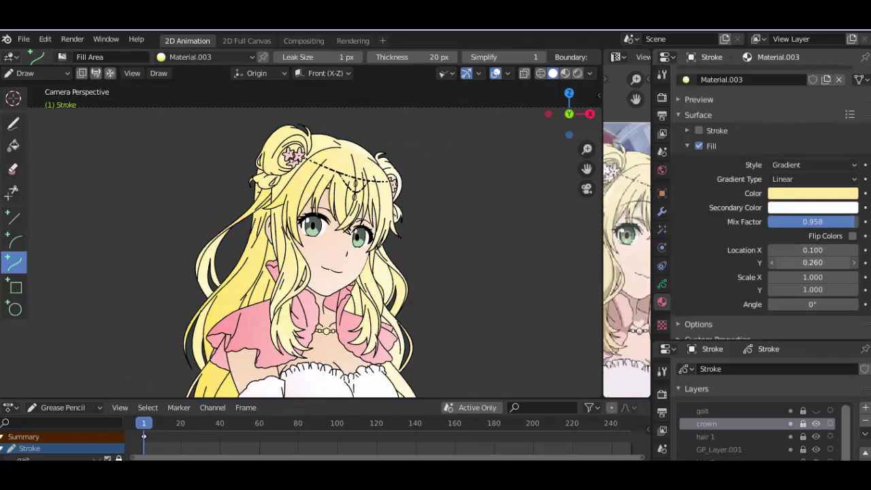
double_click(812, 261)
text(1)
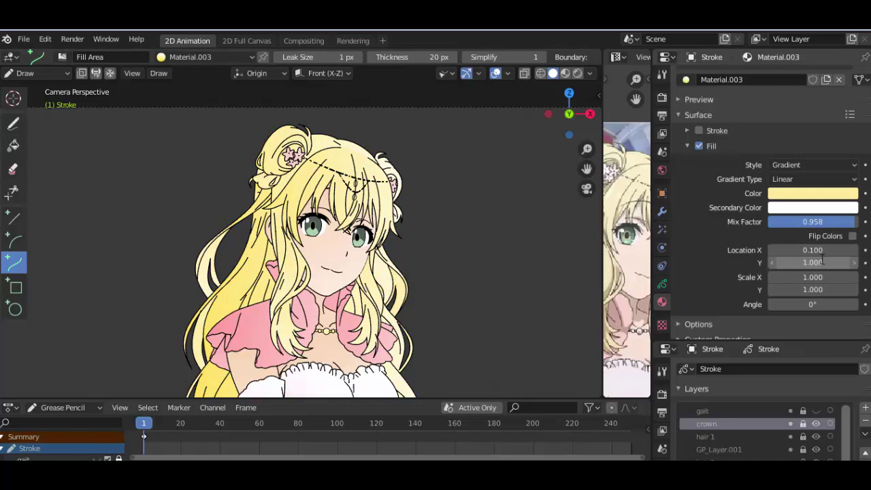
key(Return)
Step: Change the gradient's secondary colour to a more orange peach
click(812, 208)
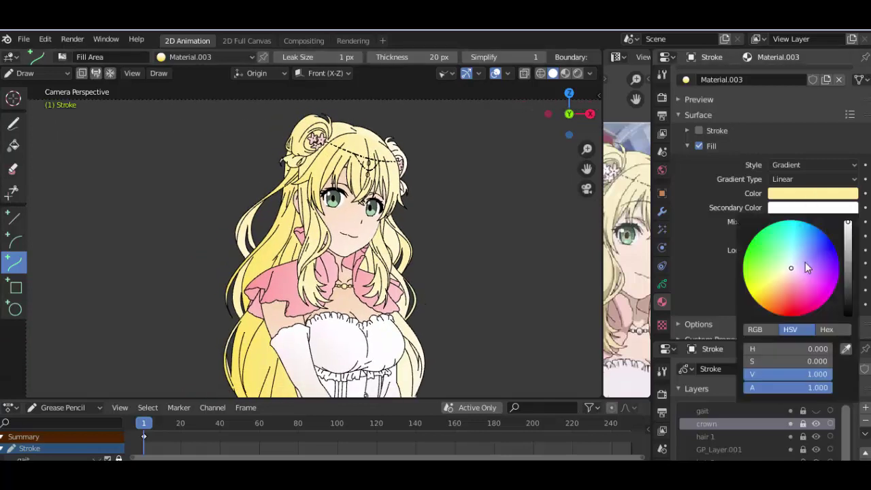
click(778, 287)
drag(778, 287, 773, 294)
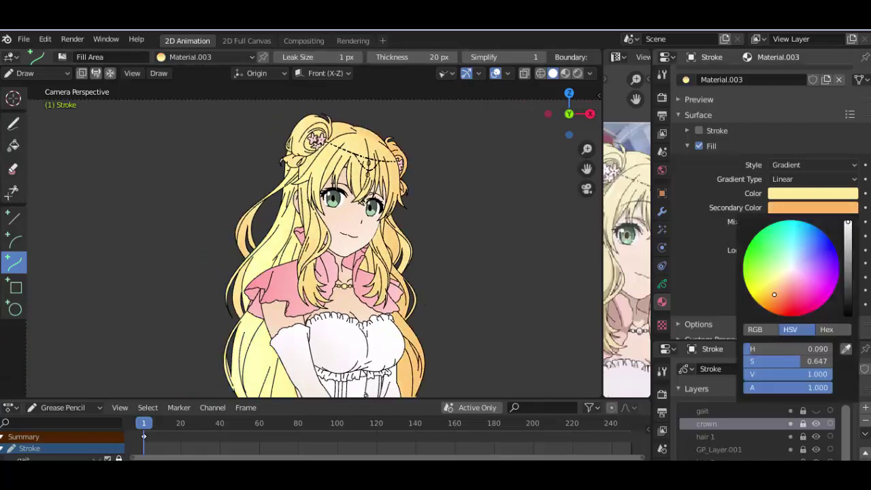
drag(849, 240, 848, 225)
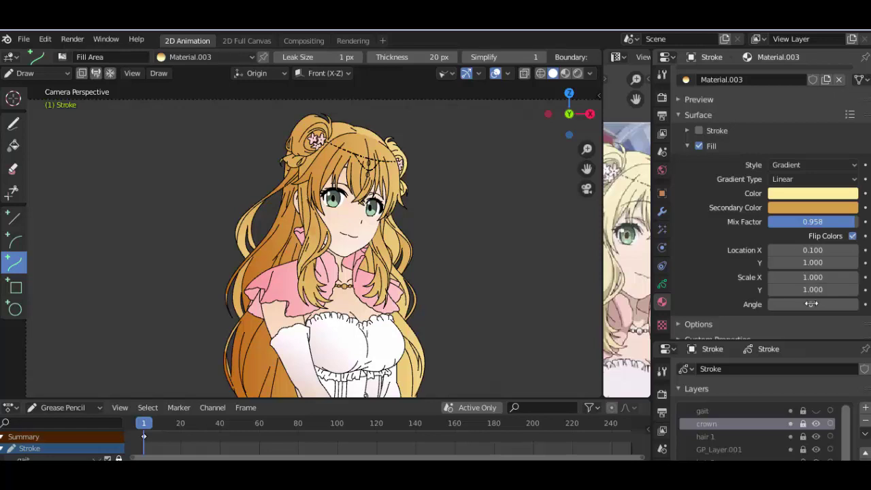
Step: Try gradient angles of 90° and -90°, checking the hair in rendered shading
mouse_move(810, 304)
mouse_down()
mouse_move(783, 304)
mouse_move(809, 304)
mouse_up()
text(-48.1)
click(577, 73)
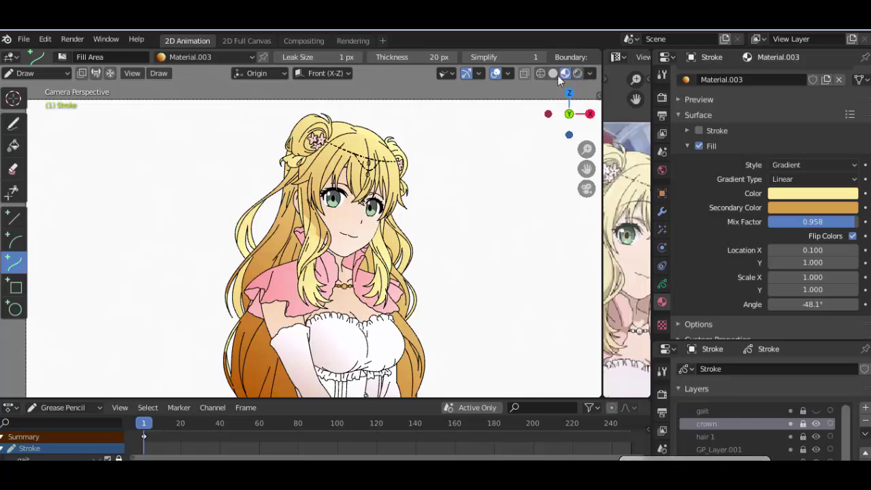
click(552, 72)
scroll(340, 238, up, 3)
scroll(340, 238, down, 2)
text(d)
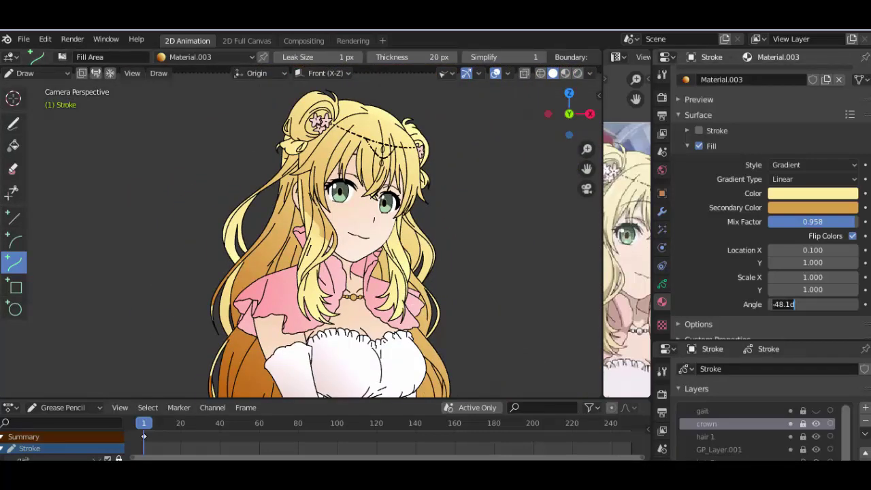
text(90)
key(Return)
click(812, 304)
text(-90)
key(Return)
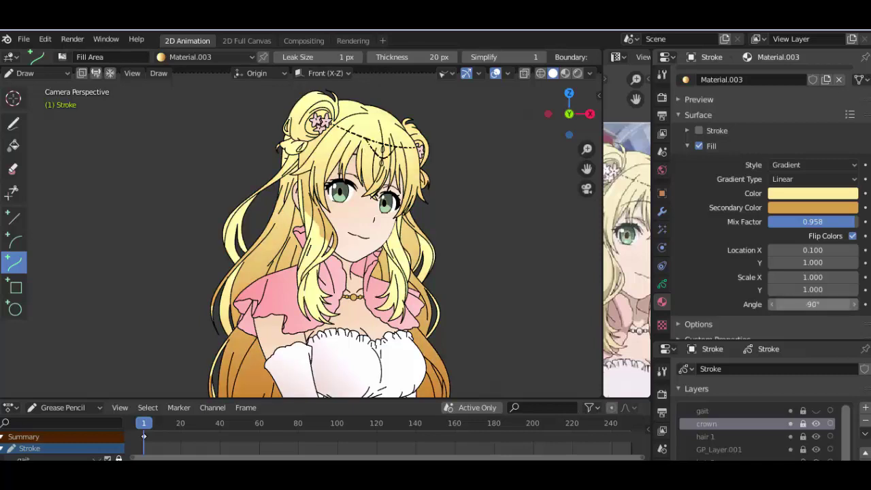
Step: Stretch the hair gradient to Scale X 1.320 and shift it to Location X -0.070
mouse_move(813, 277)
mouse_down()
mouse_move(851, 277)
mouse_move(782, 276)
mouse_move(826, 277)
mouse_up()
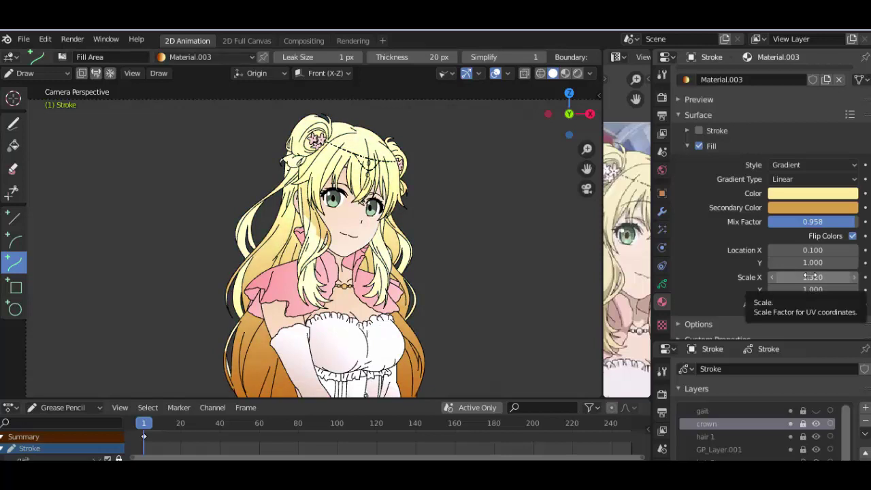
scroll(443, 266, down, 2)
scroll(443, 266, up, 5)
shift+scroll(442, 266, up, 1)
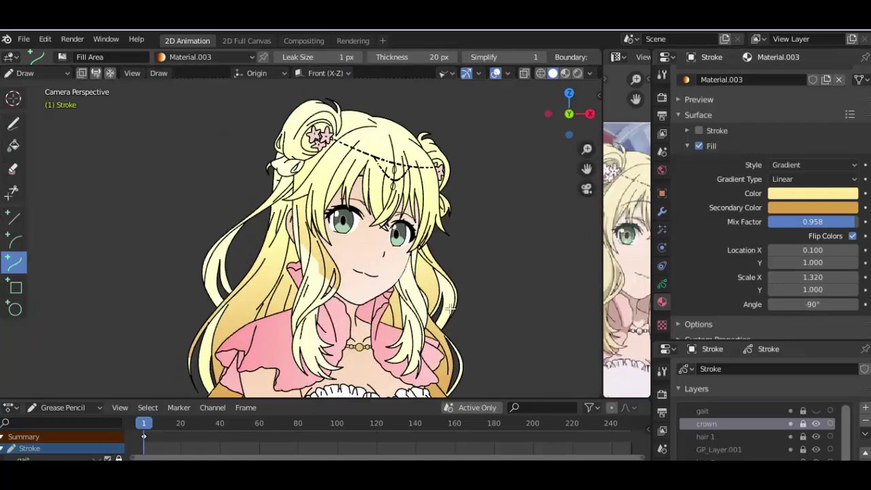
drag(812, 250, 800, 250)
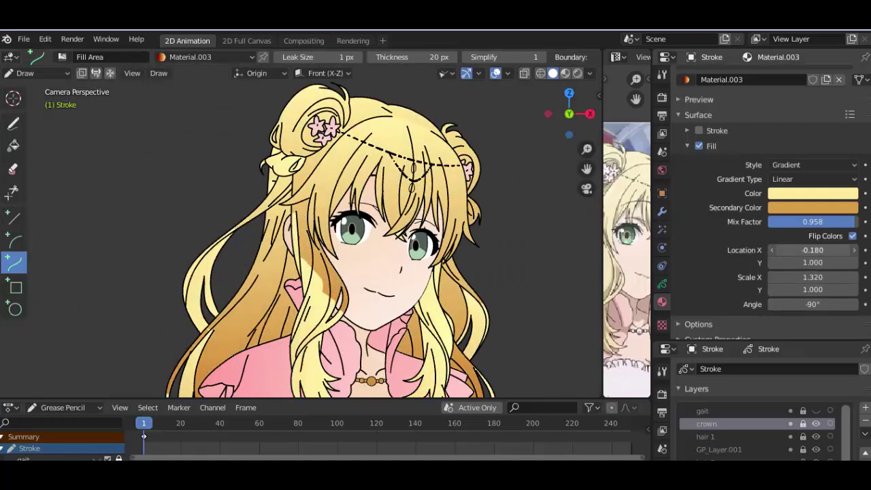
scroll(380, 253, down, 2)
scroll(782, 224, down, 1)
drag(791, 297, 827, 297)
Step: Rework the secondary colour to a brighter, more saturated yellow and swap the gradient colours
scroll(525, 281, down, 2)
click(812, 200)
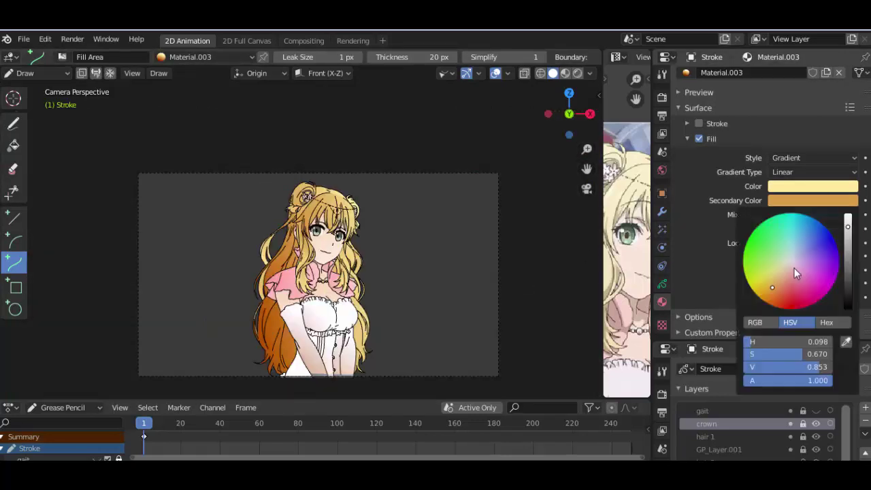
click(772, 280)
mouse_move(771, 280)
mouse_down()
mouse_move(778, 277)
mouse_move(763, 281)
mouse_up()
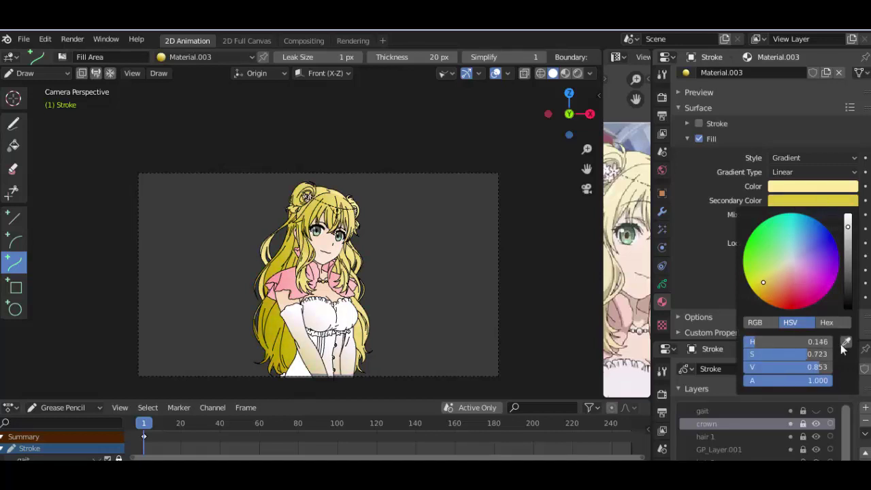
scroll(530, 274, up, 5)
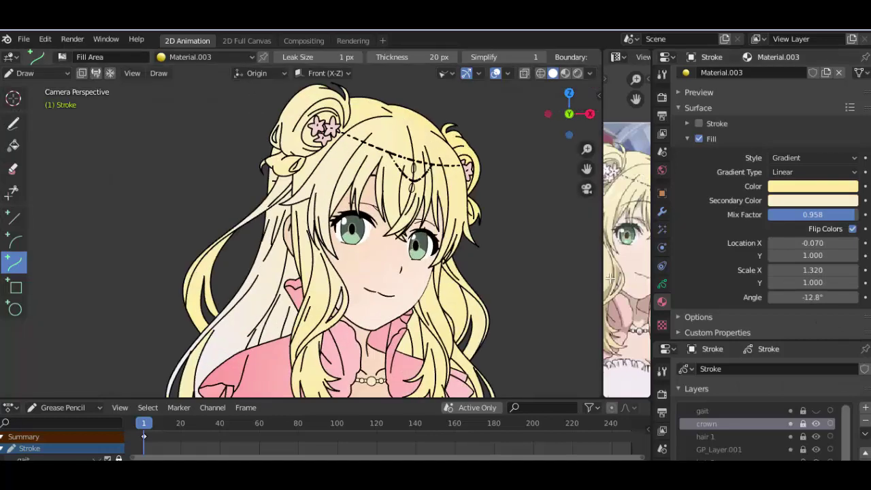
click(804, 200)
drag(789, 262, 776, 273)
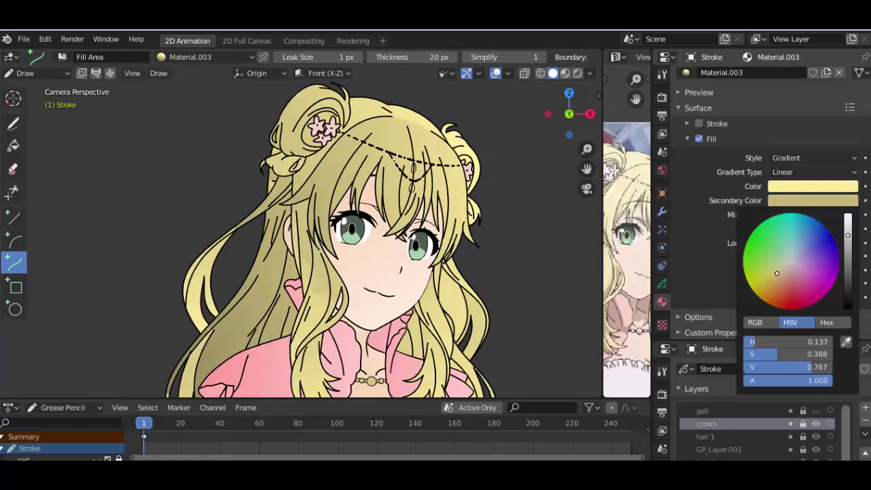
scroll(494, 295, down, 3)
click(853, 229)
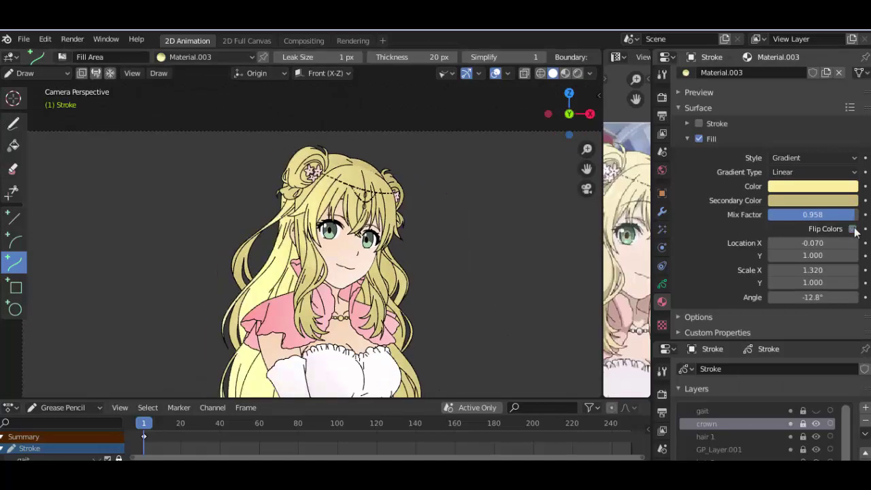
Step: Set the hair gradient's angle to 127°
click(800, 297)
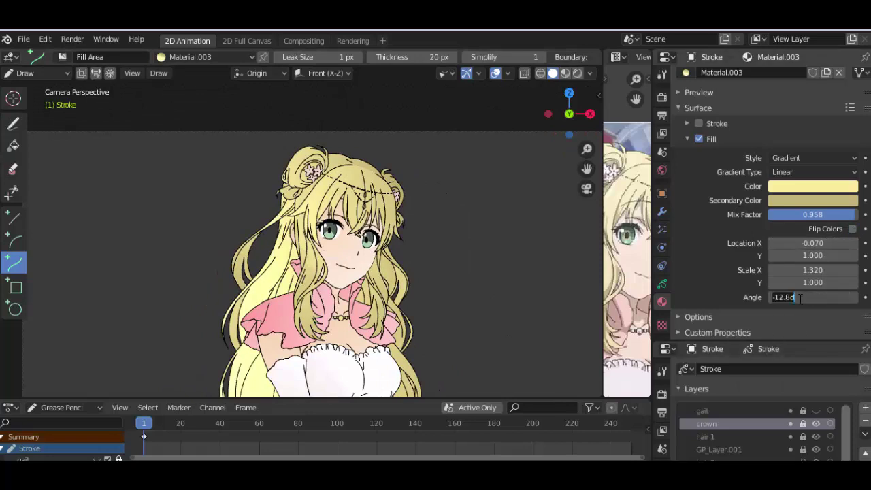
click(753, 303)
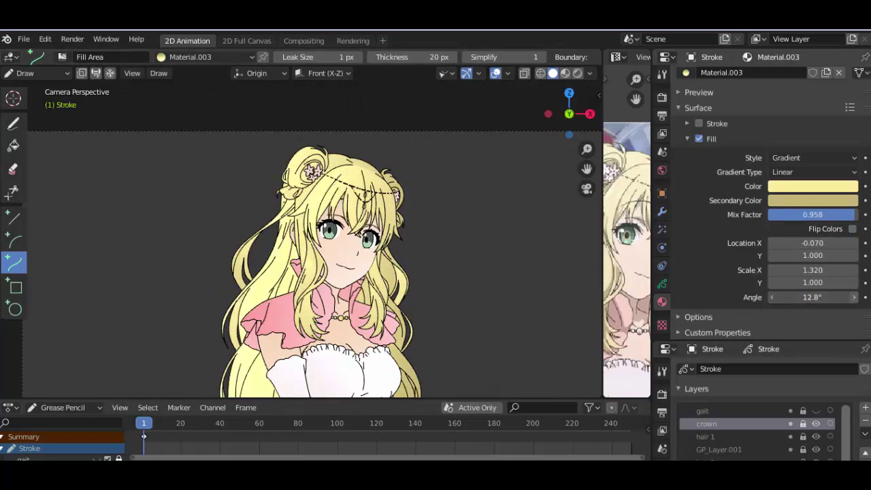
mouse_move(809, 297)
mouse_down()
mouse_move(843, 297)
mouse_move(789, 298)
mouse_move(826, 297)
mouse_up()
text(127)
key(Return)
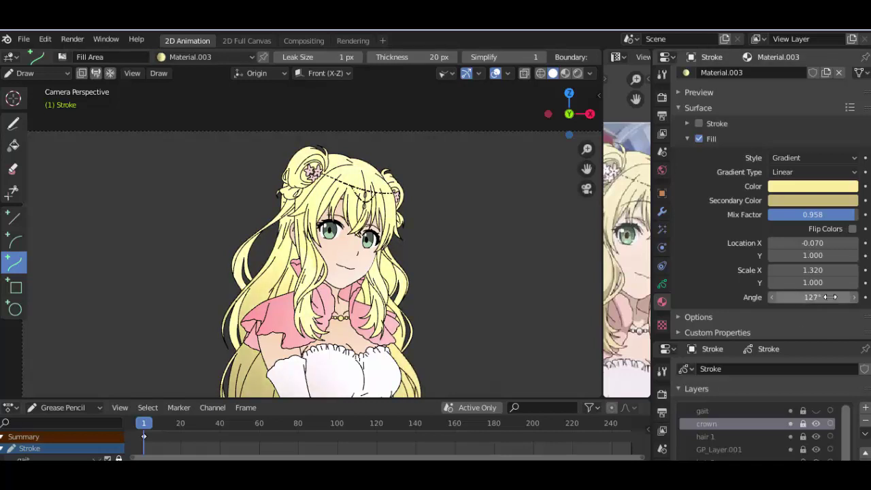
Step: Pick a lighter, warmer yellow for the hair gradient's secondary colour
scroll(478, 272, up, 2)
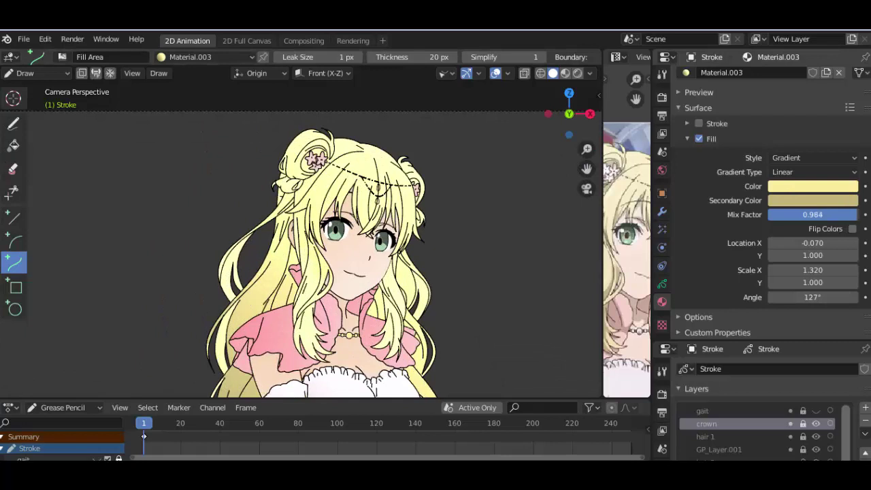
click(806, 200)
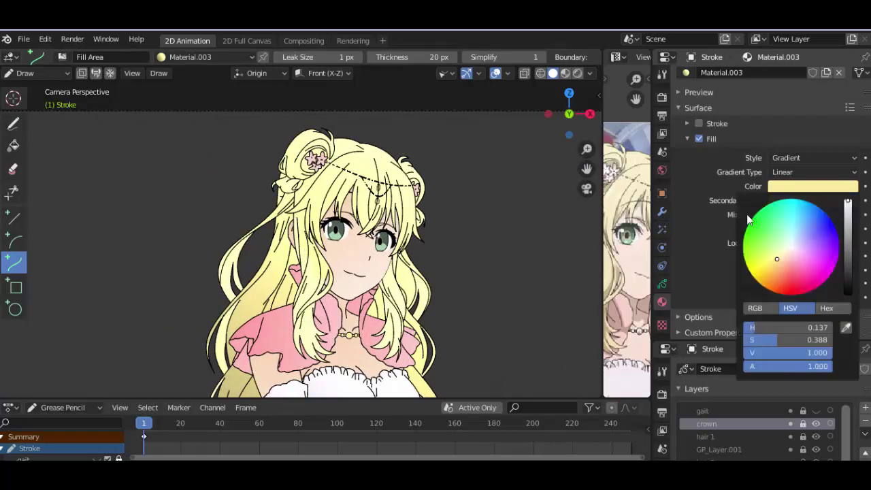
click(776, 273)
scroll(781, 266, down, 2)
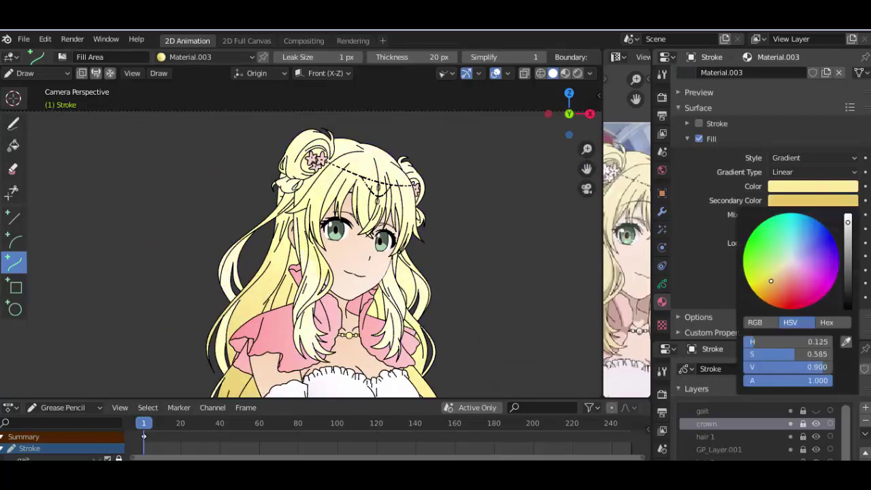
scroll(415, 205, down, 3)
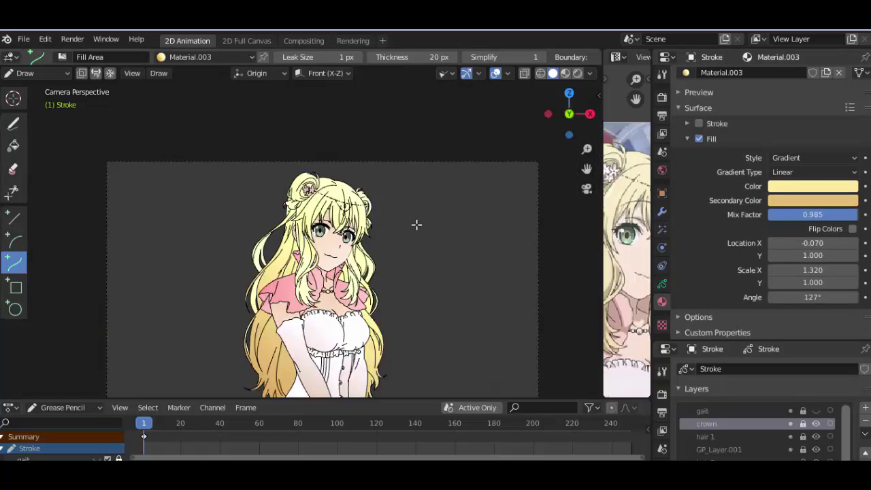
Step: Make Material.004 active and change the flowers' fill to a stronger pink
scroll(417, 225, up, 5)
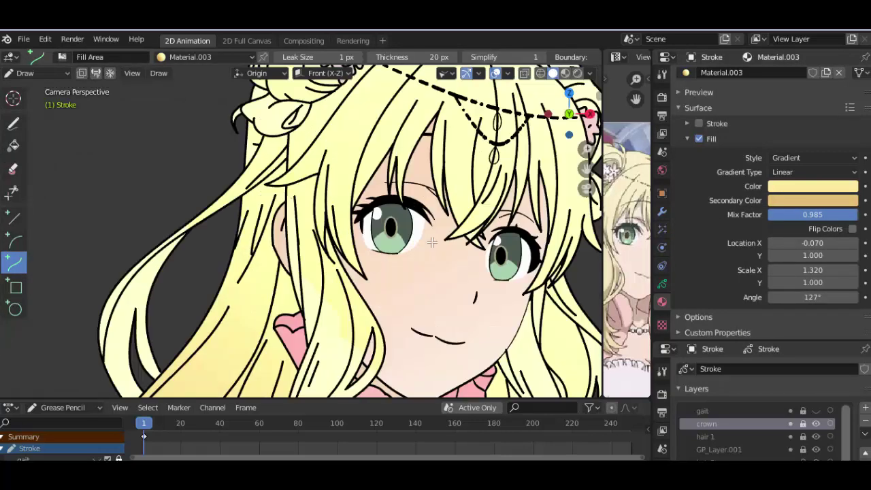
scroll(748, 136, up, 5)
click(716, 143)
scroll(492, 165, down, 1)
click(787, 283)
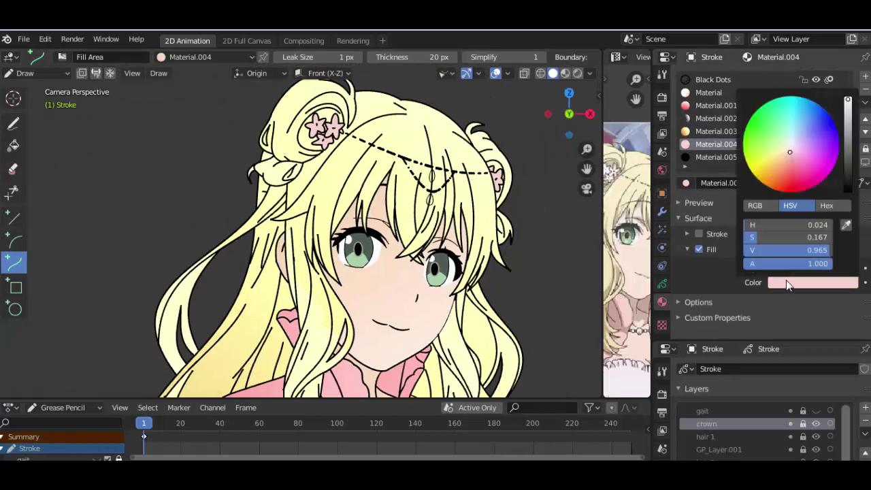
drag(794, 150, 788, 180)
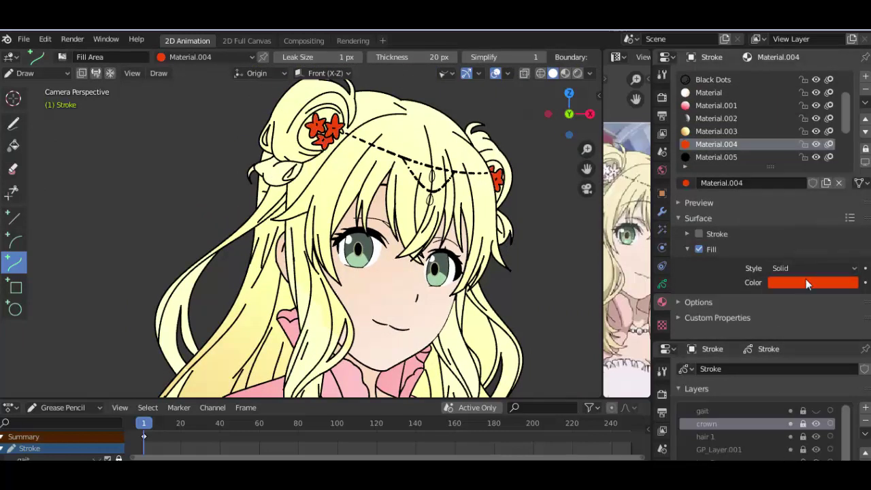
click(805, 279)
click(794, 146)
click(803, 151)
Step: Make the eyes' green Material.007 active and open its fill colour for editing
scroll(480, 301, up, 2)
scroll(479, 302, down, 3)
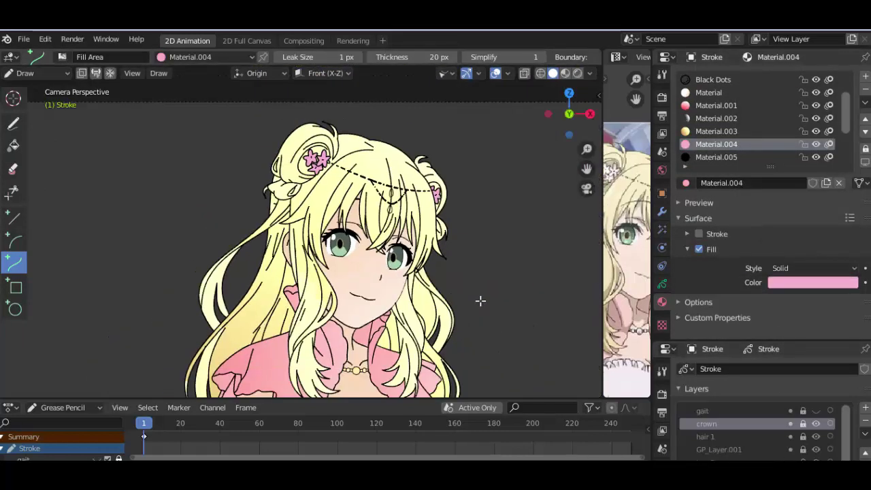
scroll(480, 301, up, 2)
scroll(743, 148, down, 1)
scroll(738, 148, down, 2)
click(710, 144)
click(803, 282)
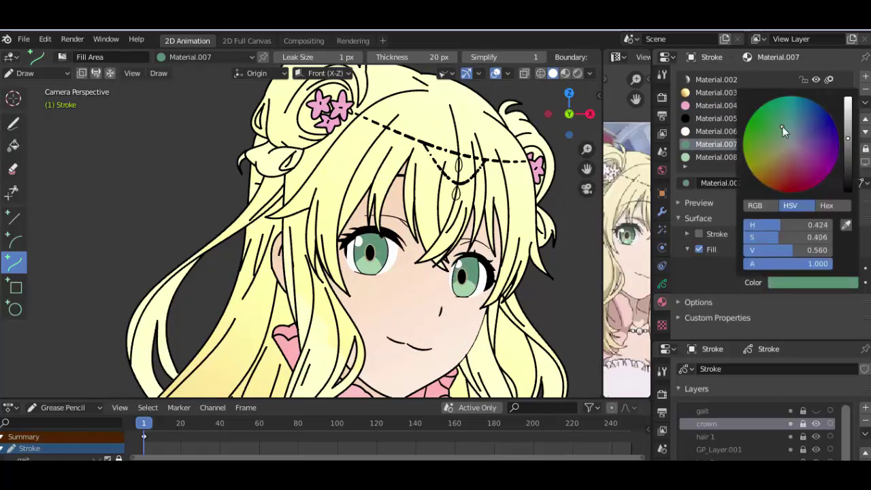
scroll(514, 287, down, 4)
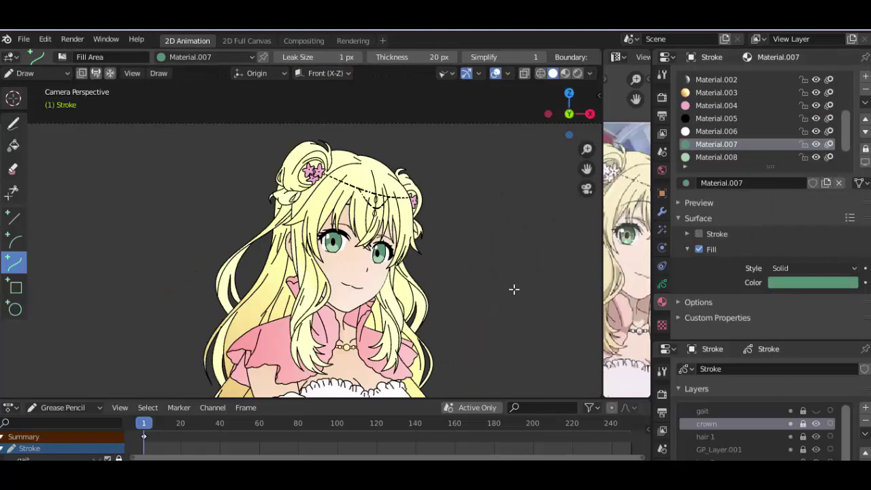
scroll(513, 289, down, 3)
scroll(721, 119, up, 2)
Step: Step through Material.002 and Material.001 to reach the skin material, Material
click(715, 106)
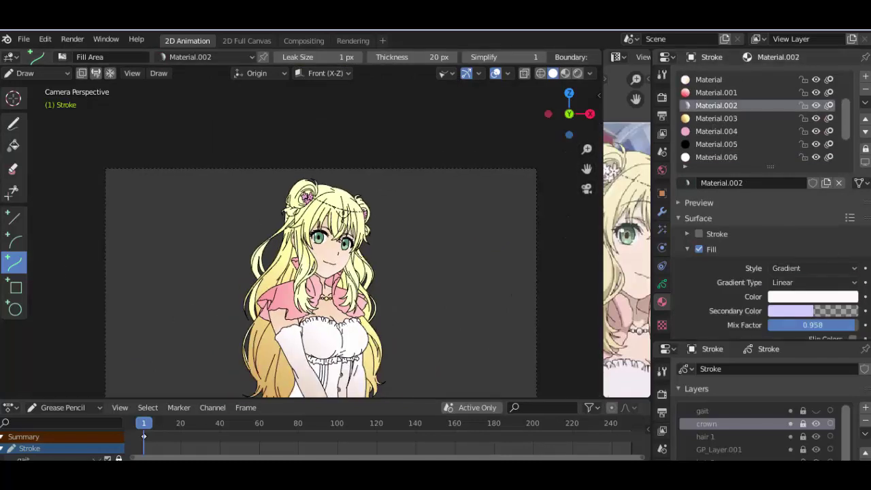
click(809, 279)
click(710, 91)
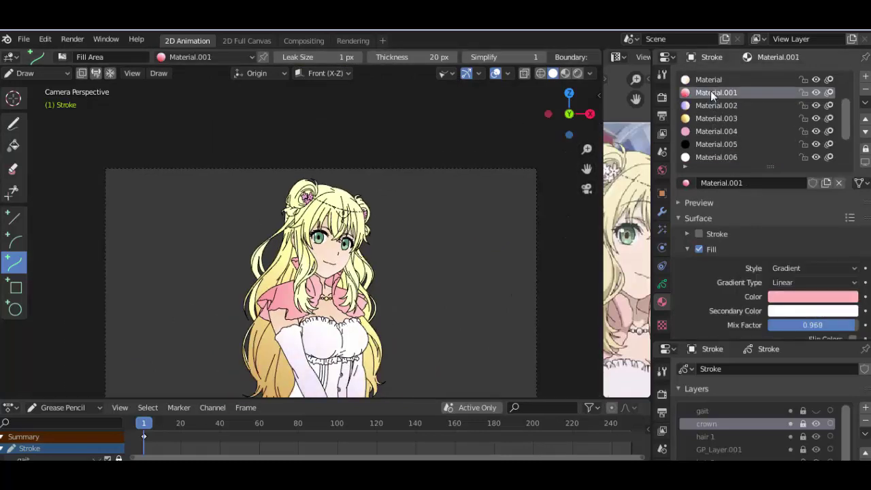
scroll(710, 91, up, 1)
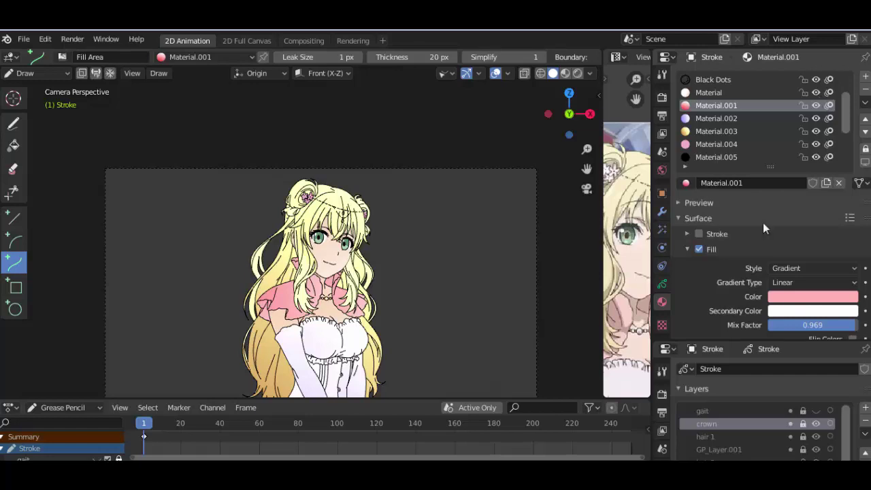
click(806, 92)
scroll(831, 261, down, 2)
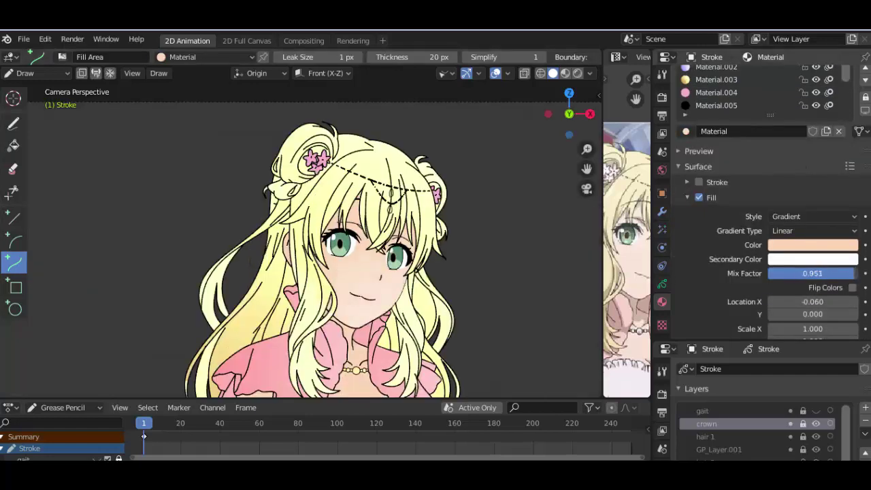
Step: Set the skin gradient's Mix Factor to 0.993, angled at 85.3°
mouse_move(795, 273)
mouse_down()
mouse_move(836, 298)
mouse_move(789, 297)
mouse_move(802, 297)
mouse_up()
scroll(812, 298, down, 2)
scroll(451, 282, down, 3)
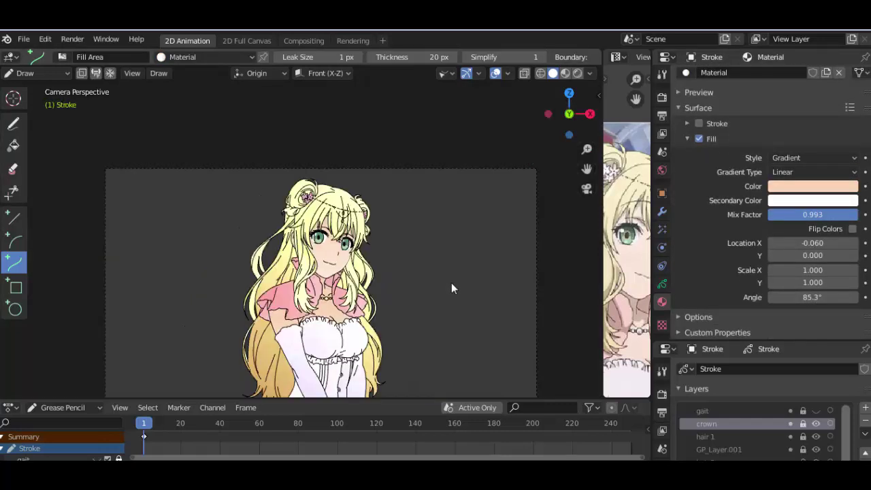
scroll(451, 282, up, 1)
Step: Shift the skin's main fill colour to pale pink (H 0.021, S 0.202, V 0.976)
click(812, 186)
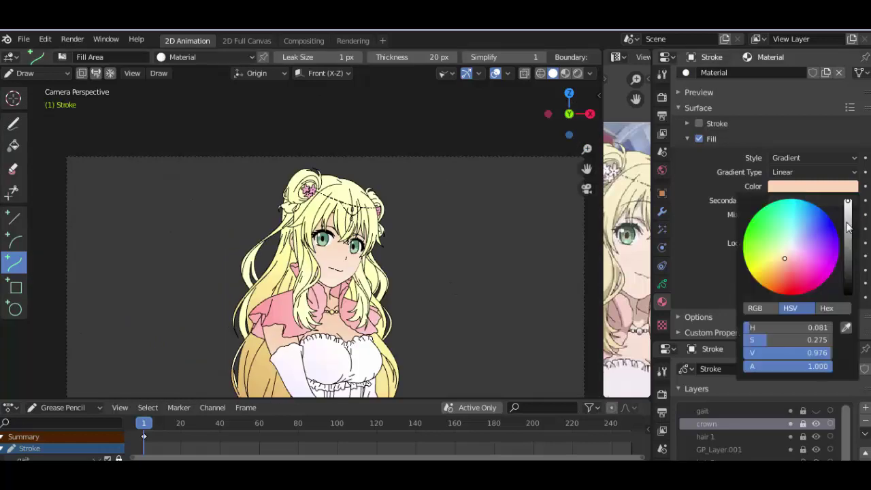
mouse_move(784, 253)
mouse_down()
mouse_move(774, 259)
mouse_move(786, 257)
mouse_up()
scroll(415, 269, up, 4)
scroll(415, 269, down, 5)
scroll(415, 269, up, 2)
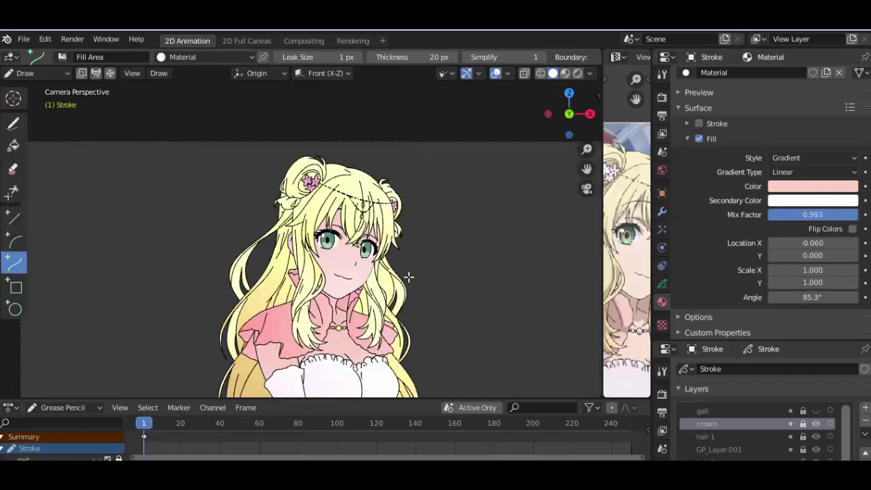
scroll(748, 136, up, 4)
click(703, 80)
Step: Lighten the Black material's stroke colour to a muted grey-green (V 0.527)
click(716, 233)
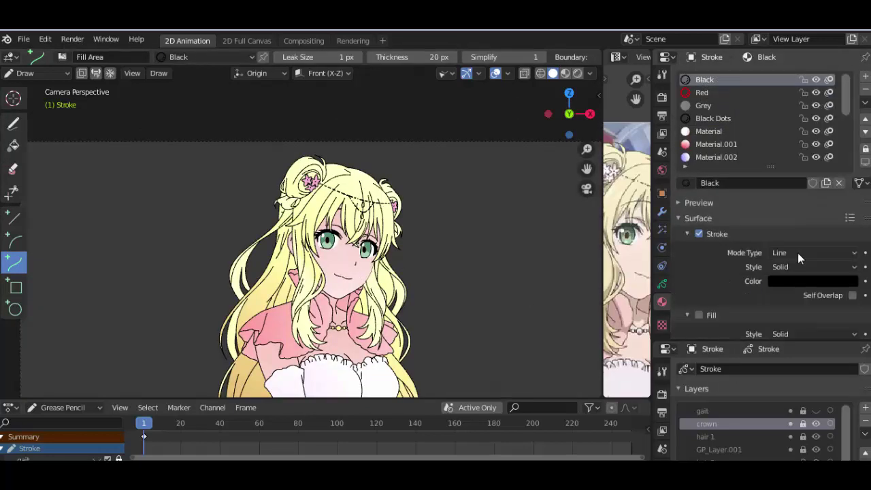
click(803, 281)
mouse_move(789, 249)
mouse_down()
mouse_move(772, 248)
mouse_move(806, 249)
mouse_move(782, 248)
mouse_up()
scroll(301, 231, up, 4)
scroll(301, 231, up, 2)
click(812, 281)
scroll(433, 263, down, 4)
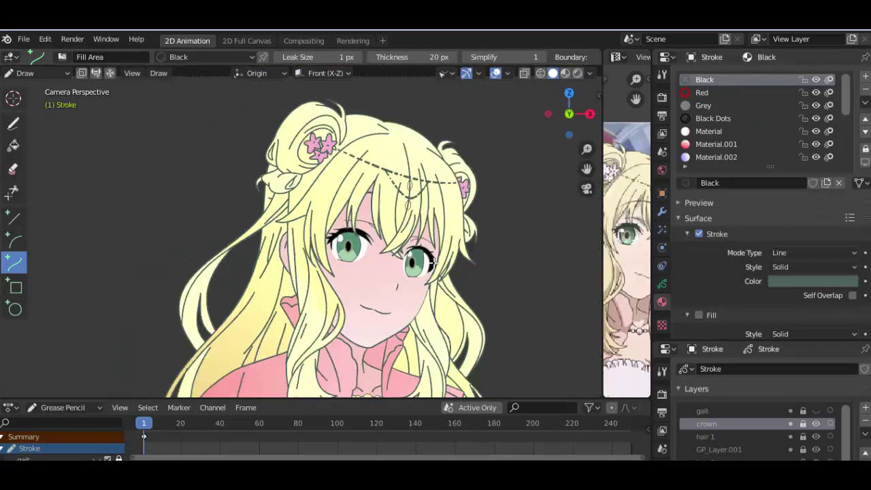
scroll(433, 263, down, 1)
scroll(433, 262, down, 1)
scroll(434, 262, down, 1)
scroll(433, 262, down, 2)
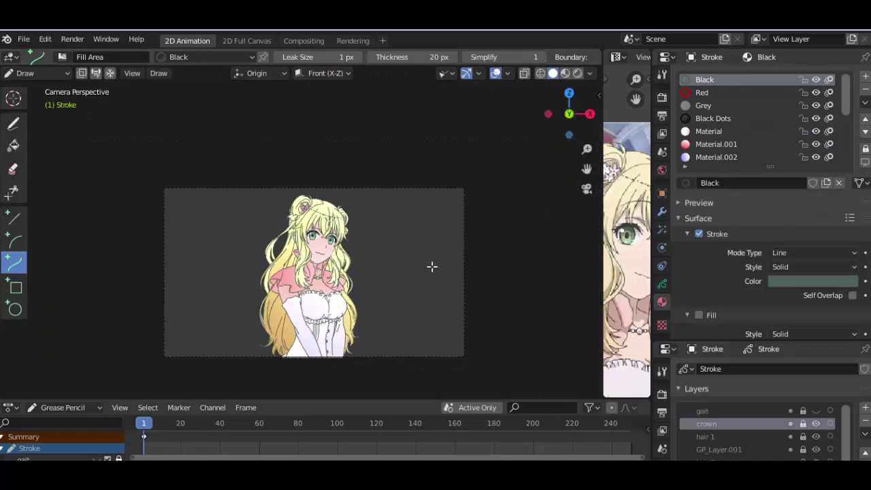
scroll(431, 265, up, 5)
Step: Warm the skin material's main fill colour toward a light peach (H 0.081)
click(782, 131)
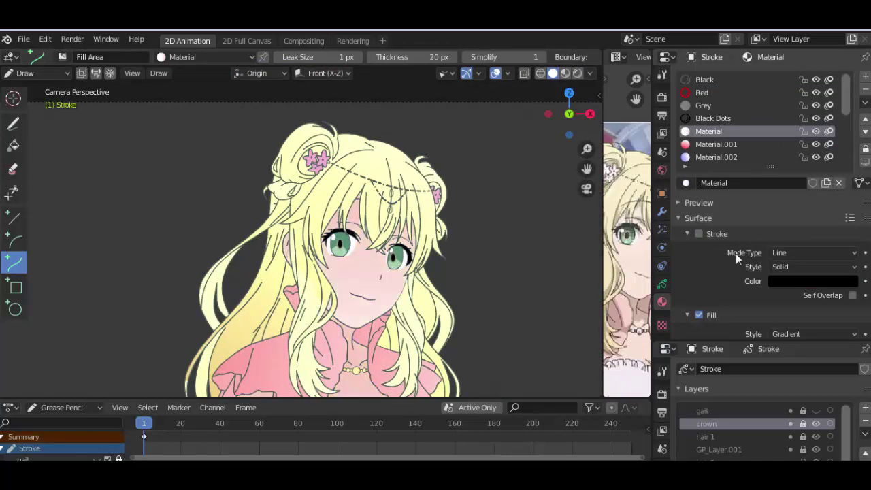
click(718, 233)
click(799, 302)
click(789, 168)
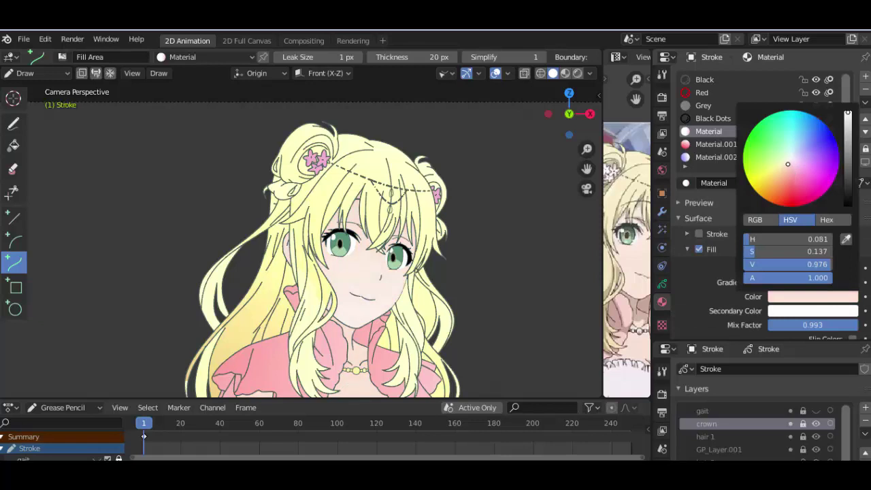
drag(787, 164, 781, 168)
scroll(449, 301, down, 2)
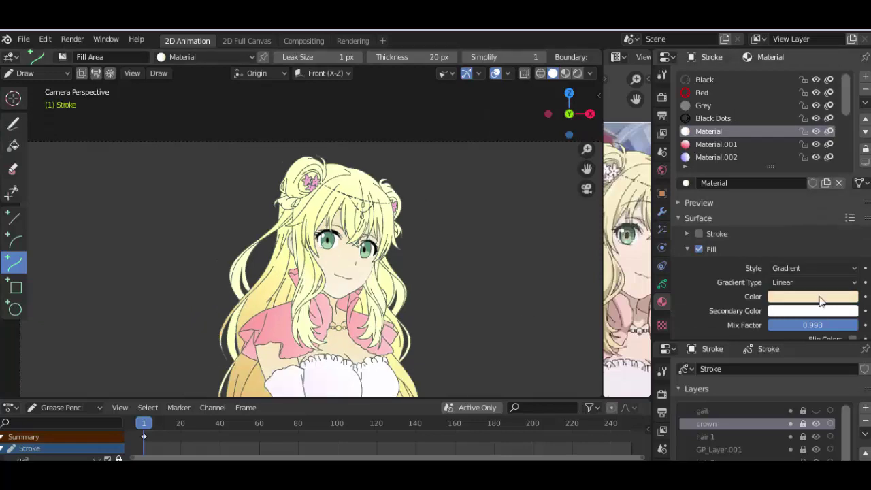
scroll(458, 202, down, 3)
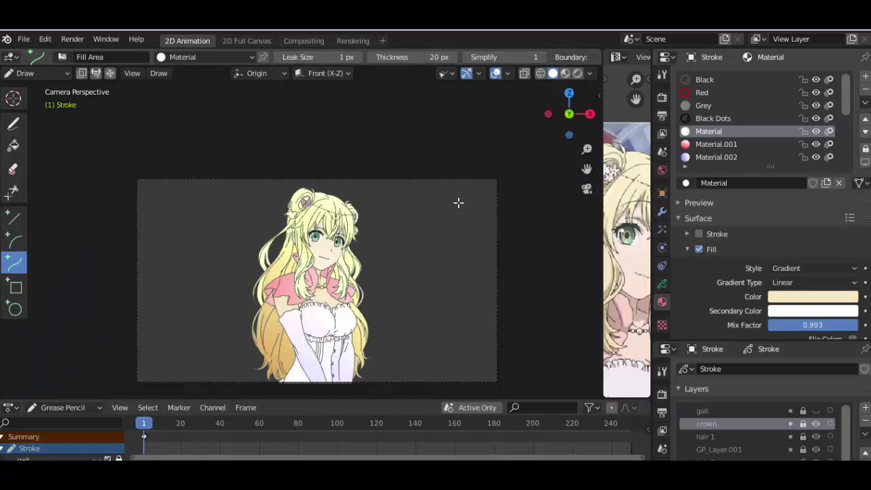
scroll(460, 241, up, 3)
click(443, 73)
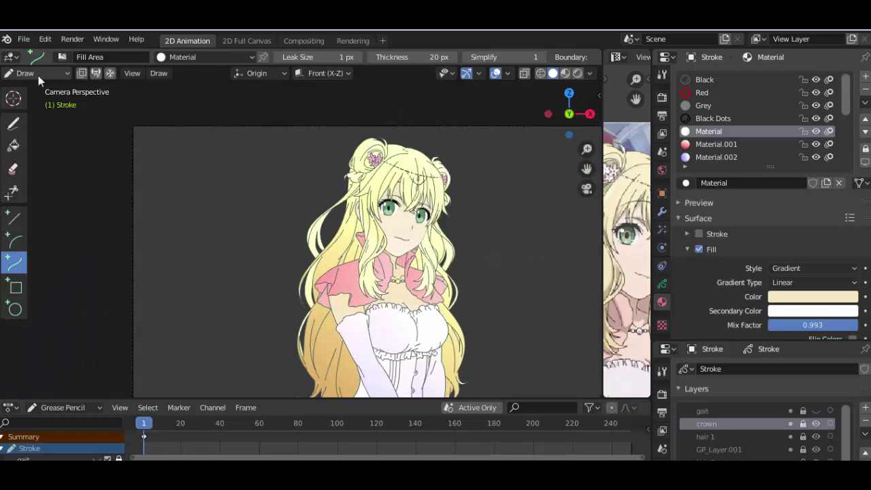
Step: In Object Mode, move the camera along its Z axis closer to the character
key(ctrl+Tab)
click(445, 159)
key(g)
key(z)
key(z)
click(443, 155)
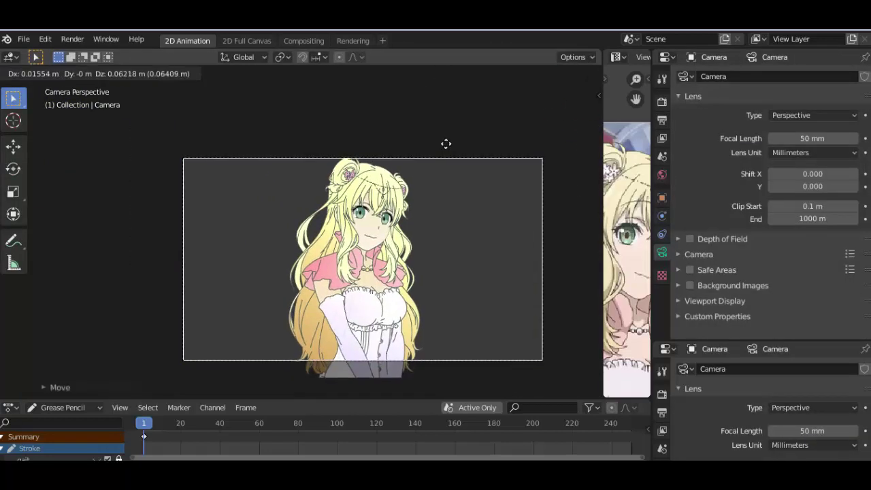
Step: Render a test of frame 1 with F12, close it, and reselect the Stroke object
scroll(445, 142, up, 2)
key(ctrl+space)
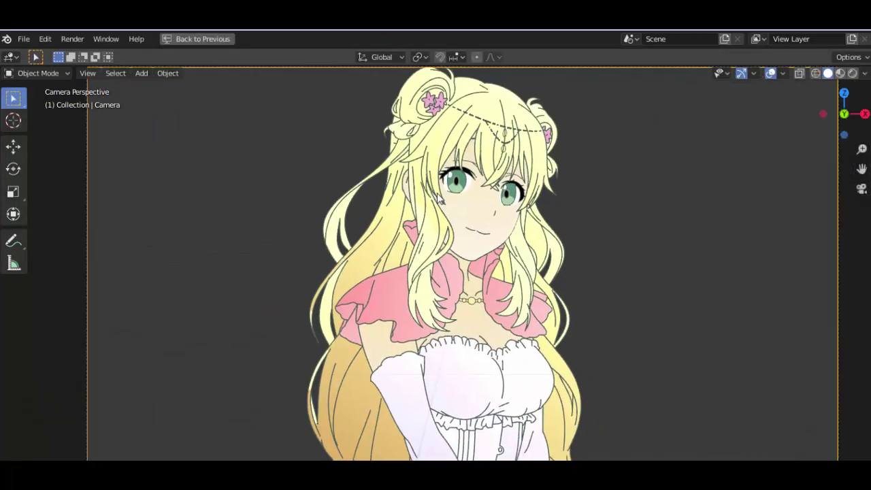
key(F12)
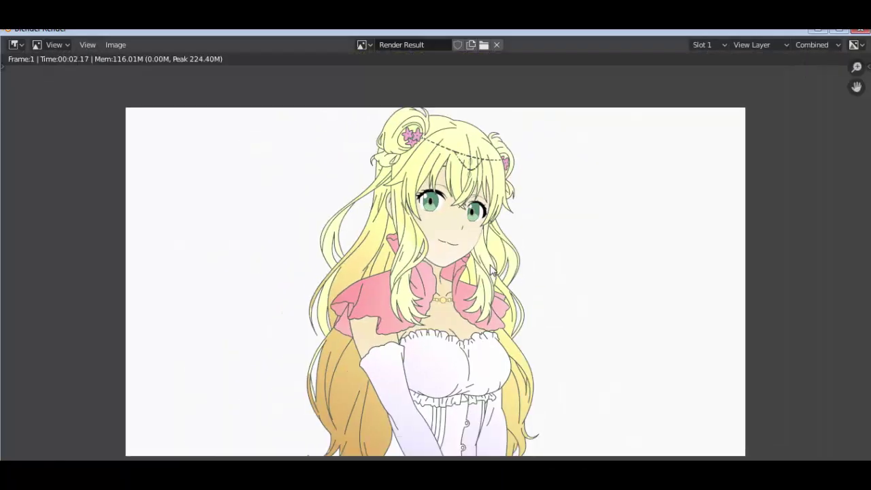
key(Escape)
key(ctrl+space)
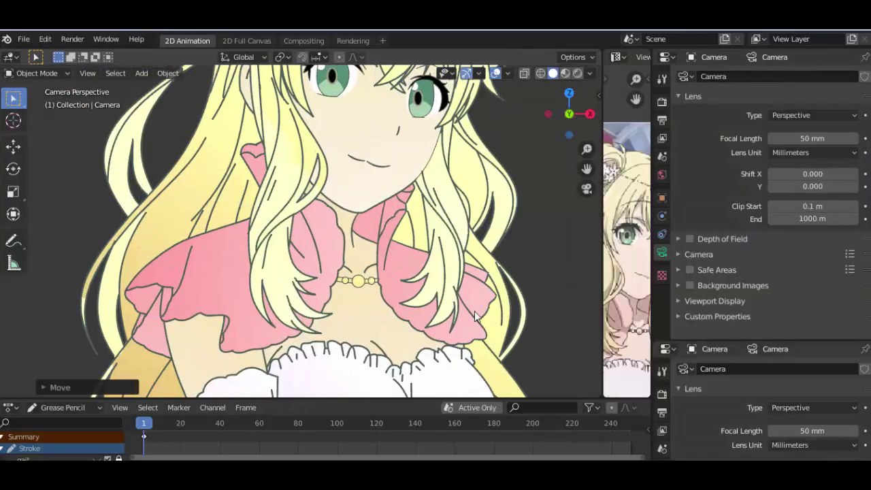
click(478, 166)
click(38, 73)
Step: On GP_Layer, fill the three necklace beads white with Material.006
click(30, 131)
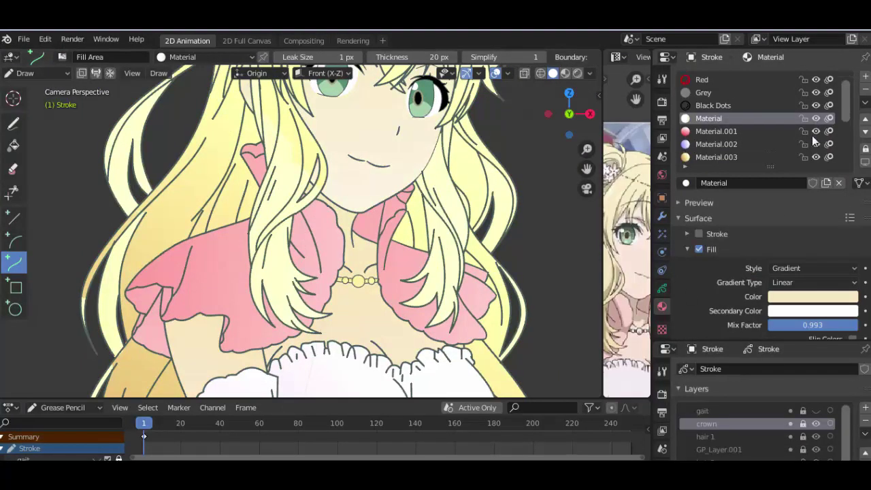
scroll(811, 127, down, 7)
click(815, 122)
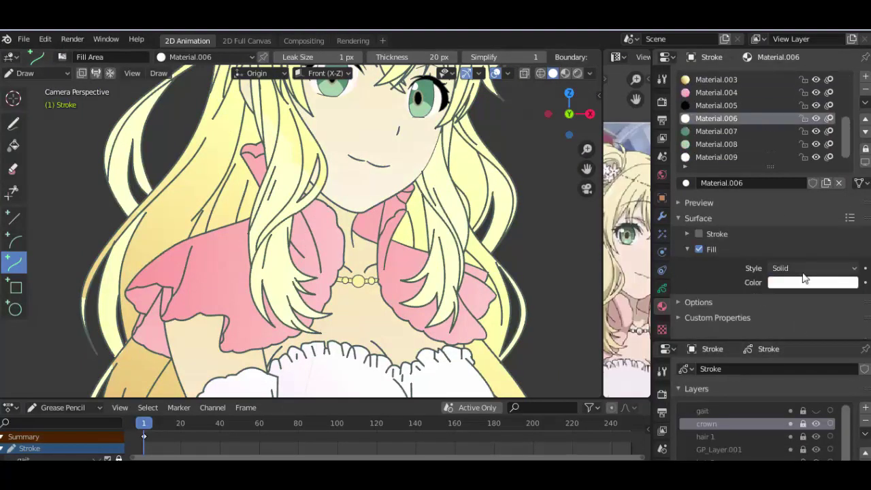
scroll(755, 428, down, 2)
click(750, 408)
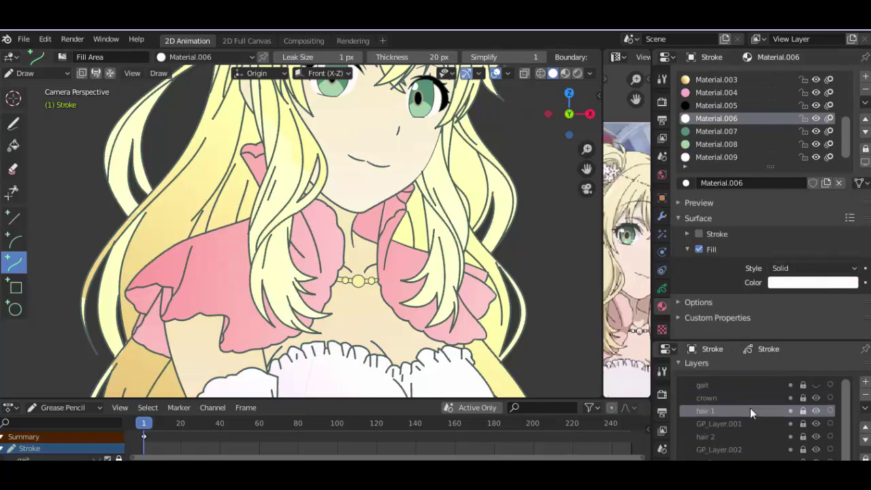
scroll(750, 409, down, 1)
scroll(741, 449, down, 2)
scroll(741, 452, down, 1)
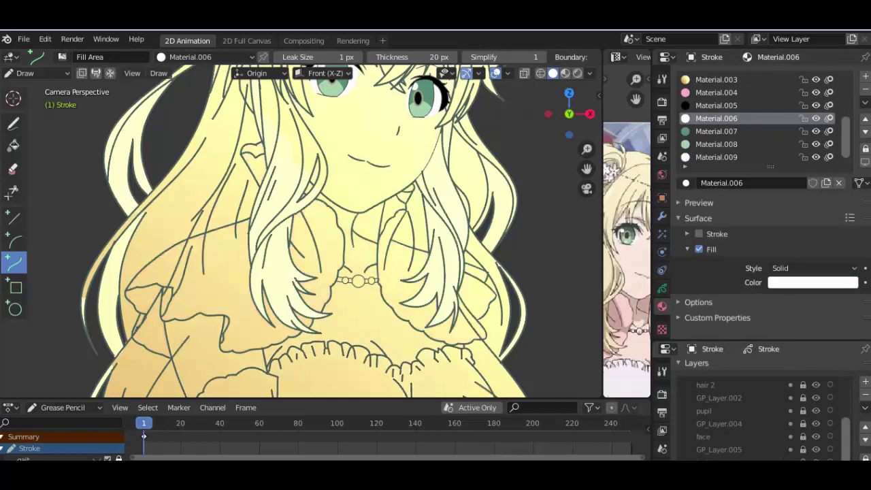
scroll(863, 428, down, 1)
click(839, 448)
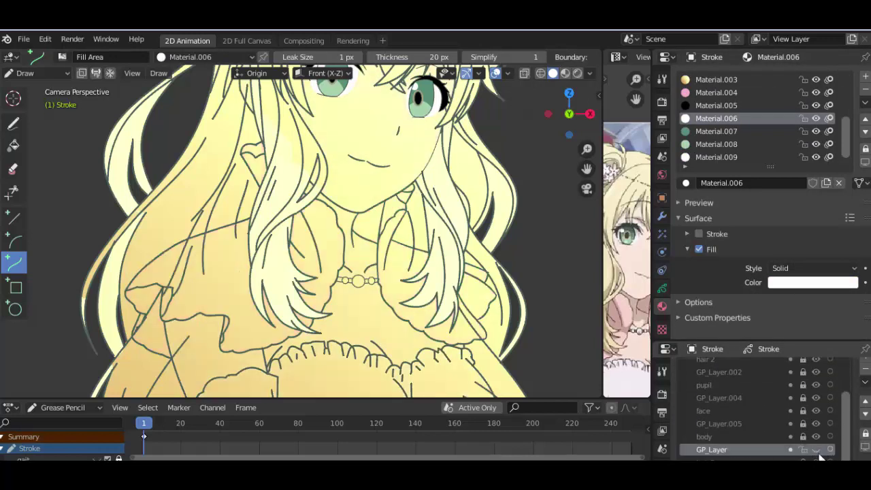
scroll(425, 304, up, 3)
scroll(425, 304, up, 3)
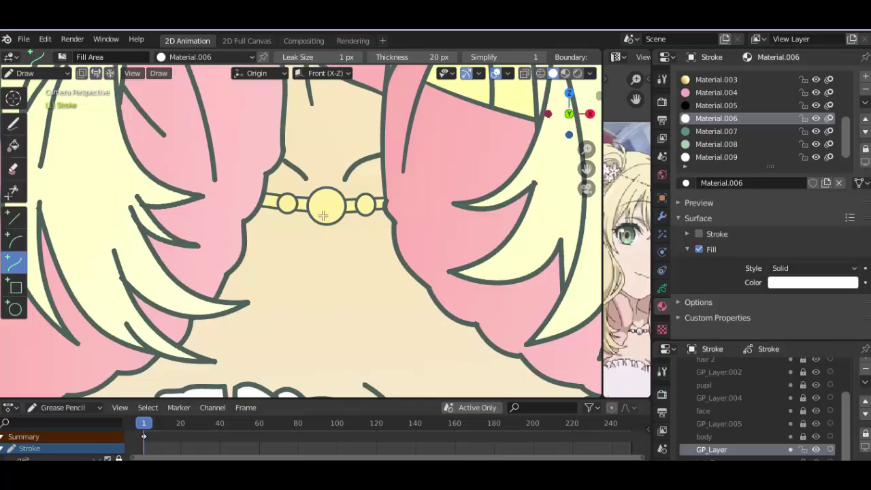
click(13, 145)
scroll(326, 204, up, 2)
click(331, 202)
scroll(332, 202, up, 3)
click(276, 173)
click(437, 176)
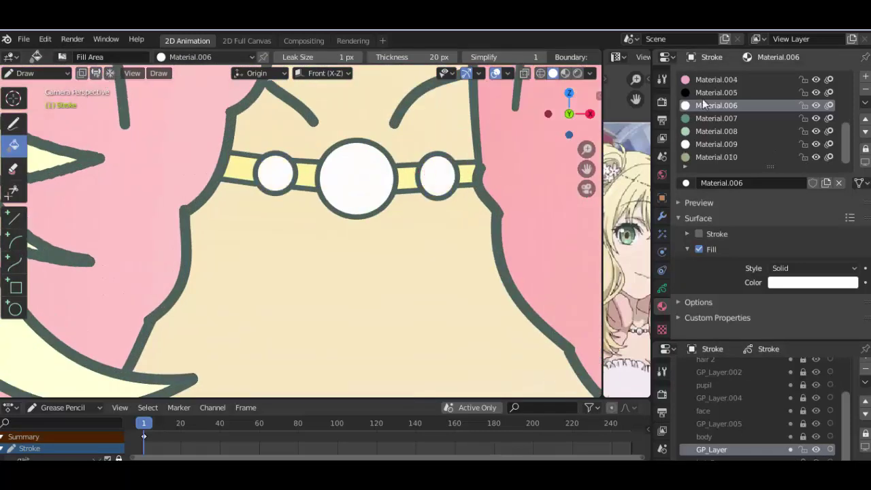
Step: Fill the necklace band on both sides of the big bead black with Material.005, undoing a stray fill
click(707, 92)
scroll(401, 248, down, 8)
click(398, 235)
scroll(408, 227, down, 1)
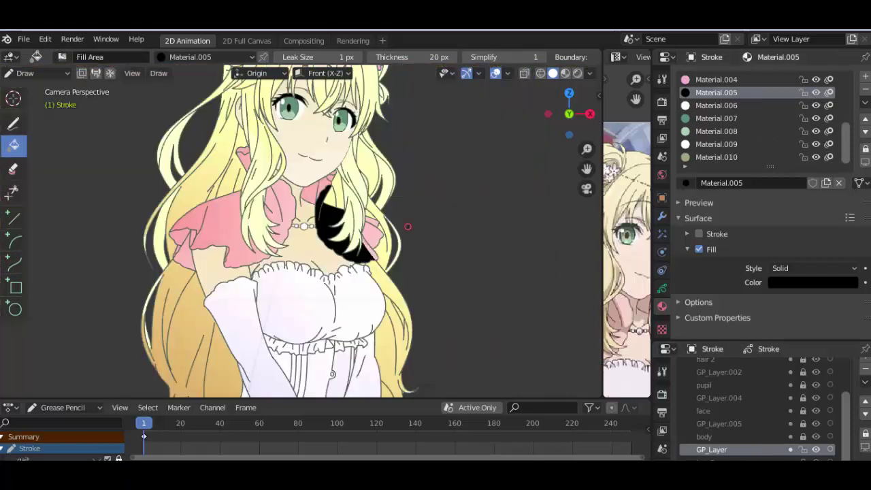
scroll(408, 231, down, 3)
key(ctrl+z)
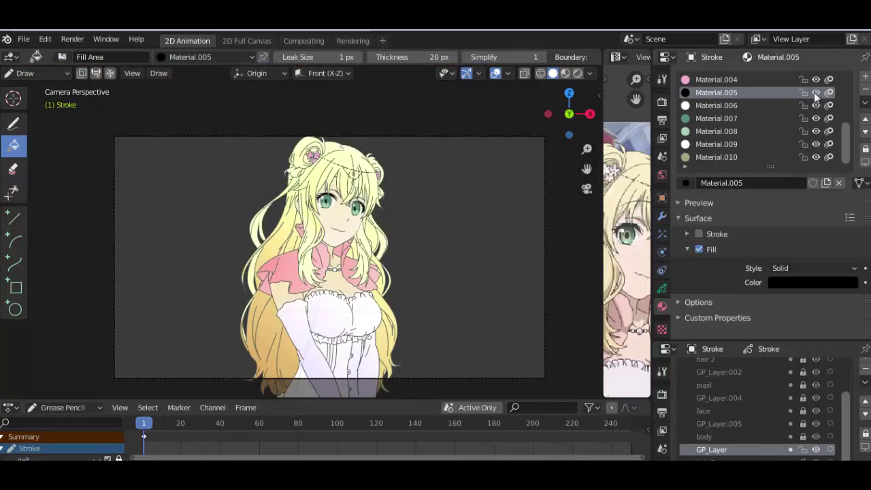
scroll(337, 269, up, 3)
scroll(336, 269, up, 3)
scroll(354, 238, up, 1)
click(289, 250)
scroll(351, 235, up, 1)
click(367, 269)
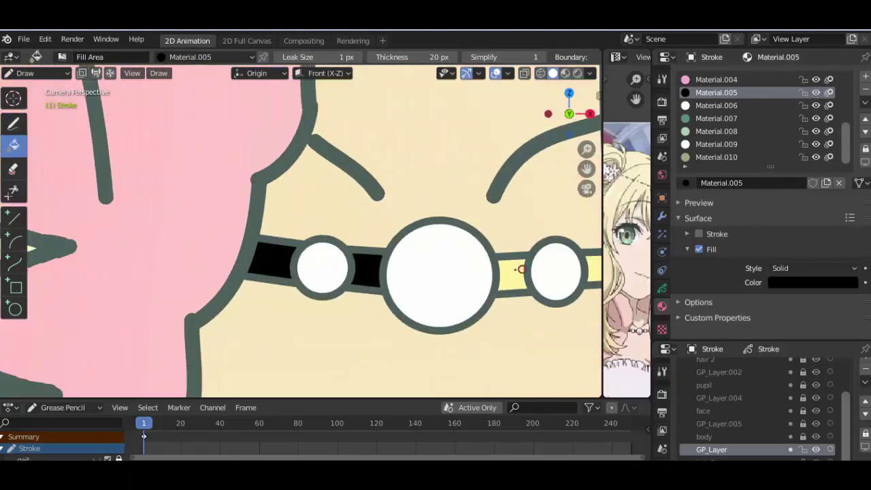
click(521, 269)
Step: Add a new layer, GP_Layer.006, above hair 1 and pick the green Material.007
scroll(469, 265, down, 2)
scroll(422, 272, down, 5)
scroll(384, 306, down, 2)
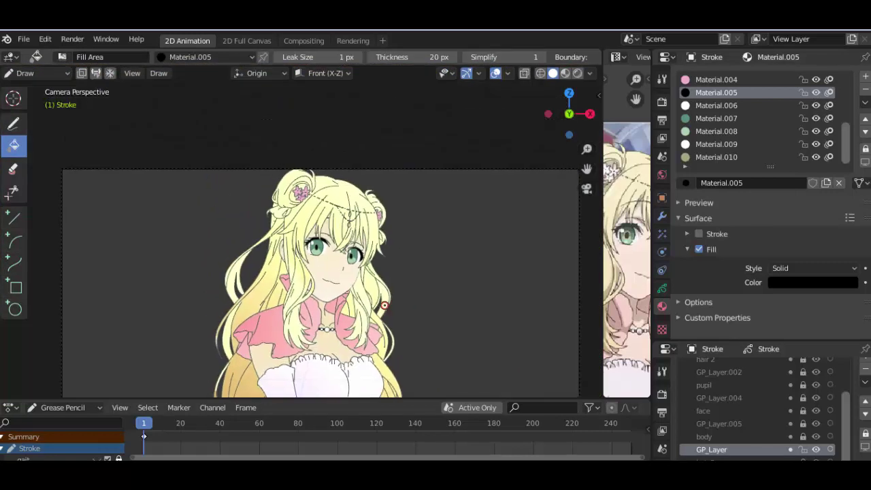
scroll(384, 306, up, 3)
scroll(477, 189, up, 3)
scroll(476, 188, up, 2)
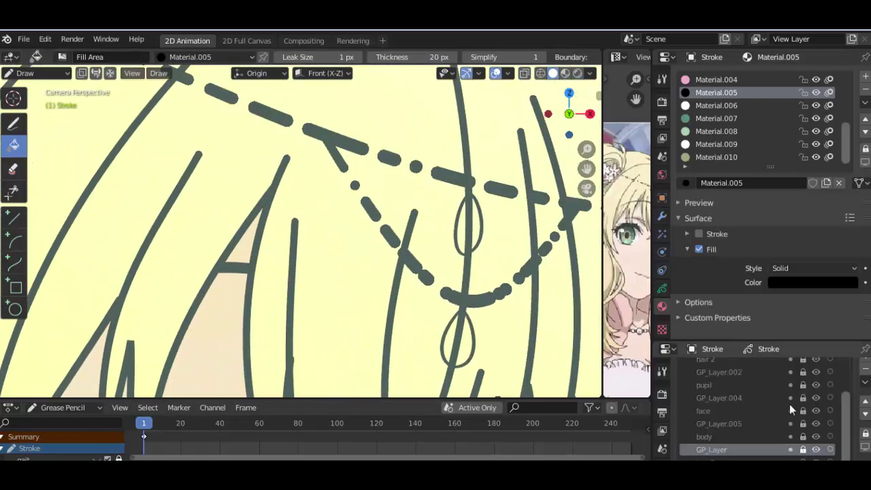
scroll(768, 395, up, 2)
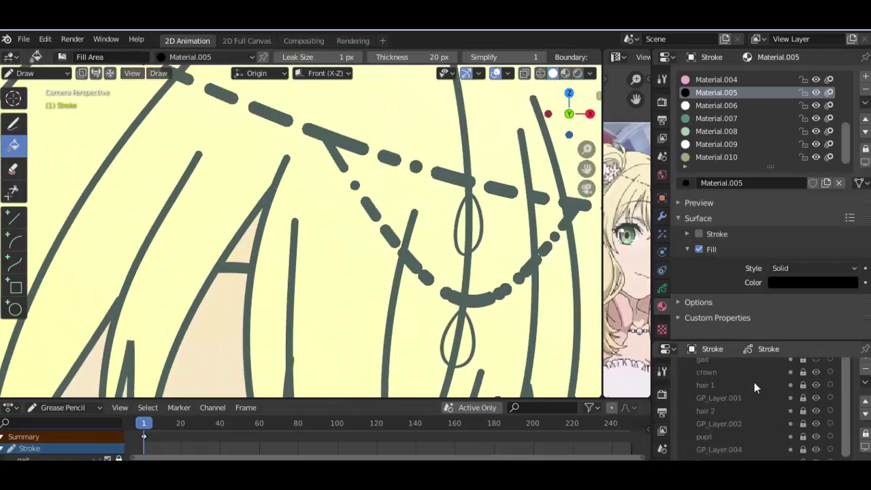
click(865, 365)
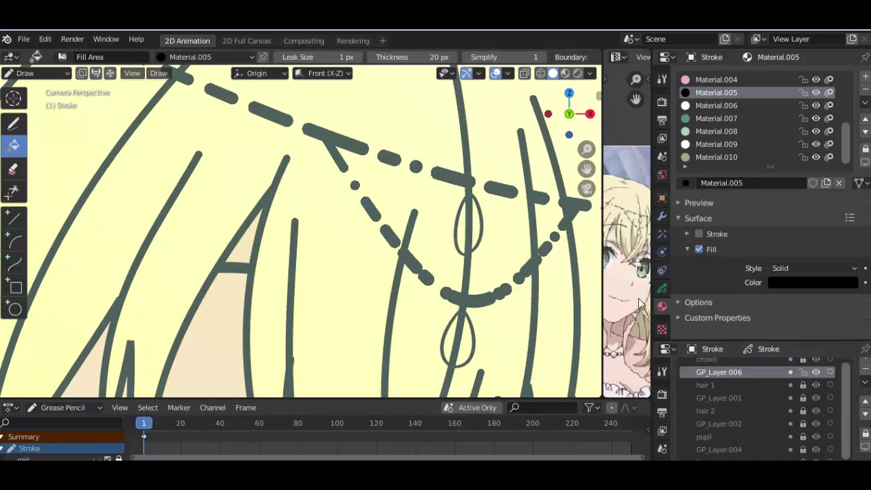
click(707, 120)
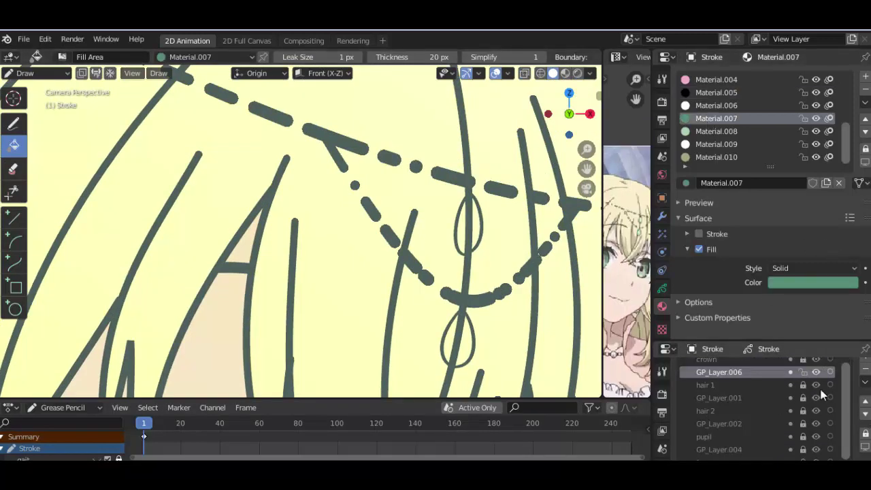
Step: Hide the hair and face layers and fill both teardrop pendants green with Material.007
drag(815, 384, 815, 460)
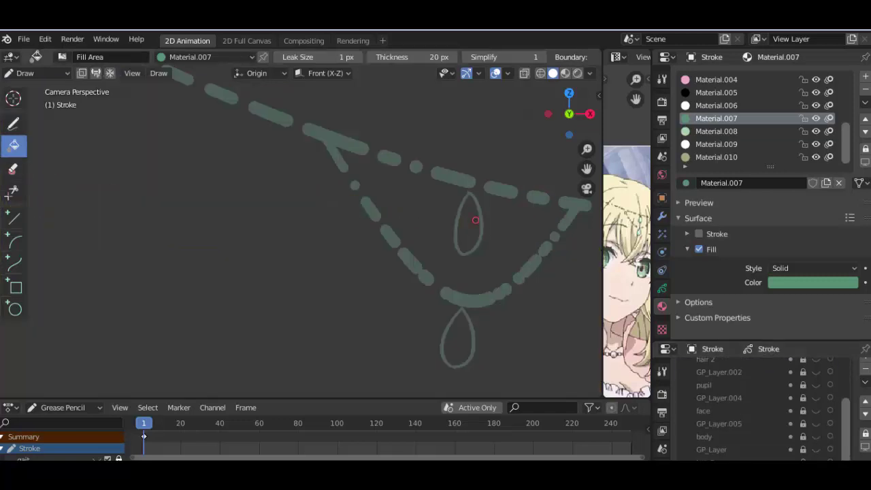
click(475, 220)
click(458, 345)
scroll(458, 345, down, 5)
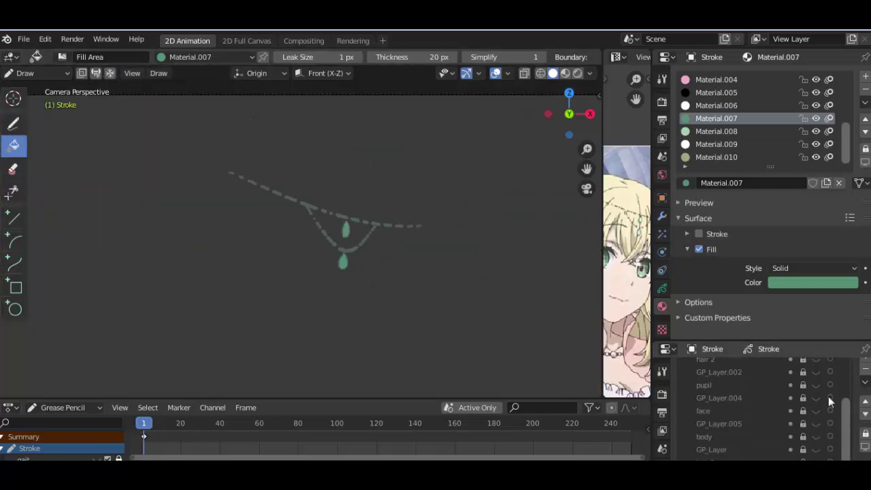
Step: Enlarge the layer list, show all hidden layers again and make the background layer active
drag(807, 342, 800, 244)
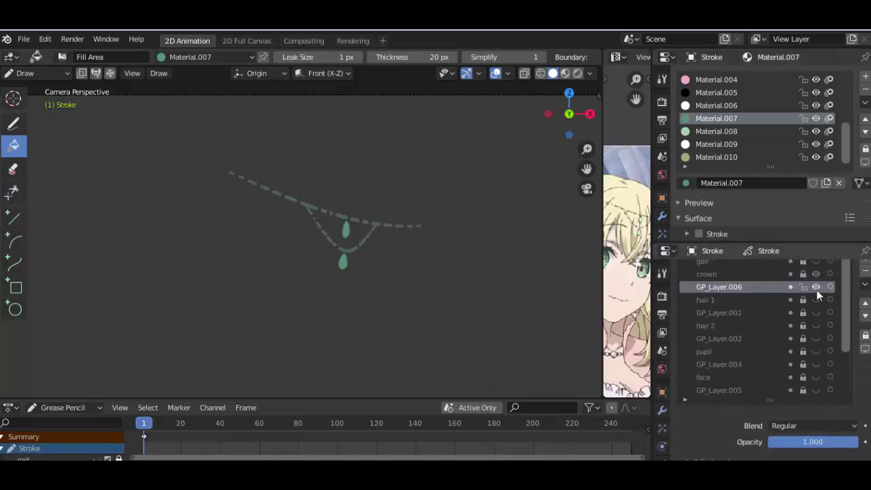
scroll(851, 320, up, 3)
drag(815, 351, 817, 430)
scroll(815, 385, down, 3)
click(815, 441)
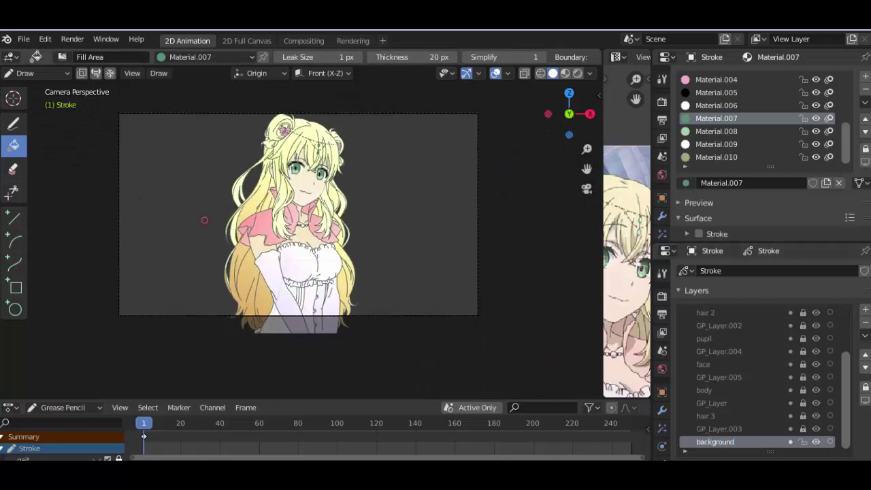
Step: Create Material.011 with a lavender fill and draw a box covering the camera frame
click(15, 287)
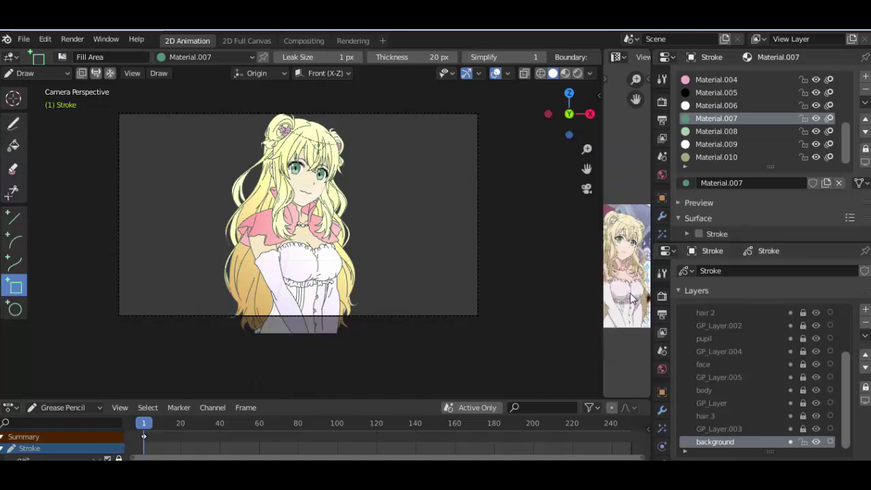
click(864, 76)
click(824, 182)
scroll(785, 203, down, 3)
click(709, 175)
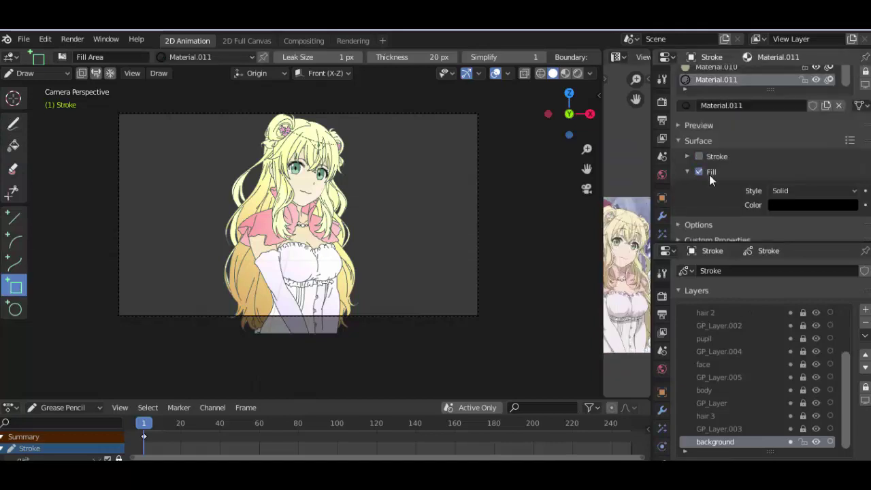
click(810, 204)
click(846, 348)
click(300, 286)
scroll(194, 216, down, 2)
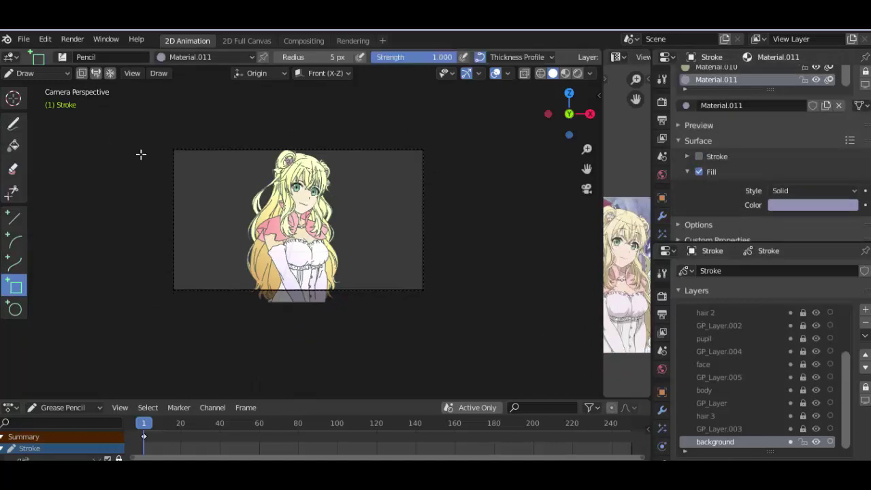
drag(79, 87, 472, 330)
key(Return)
scroll(463, 316, up, 3)
scroll(452, 301, up, 1)
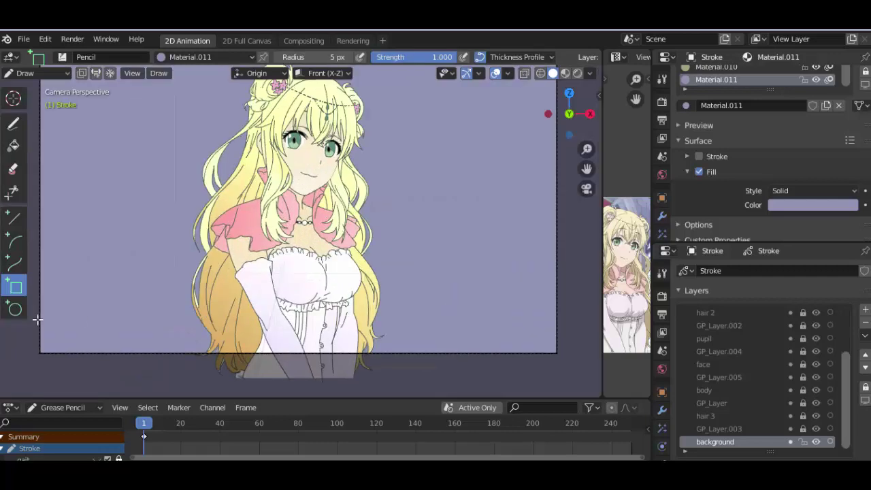
Step: Try a circle and a gradient fill with a pink-green secondary colour, then undo back to solid lavender
click(15, 309)
scroll(159, 158, down, 3)
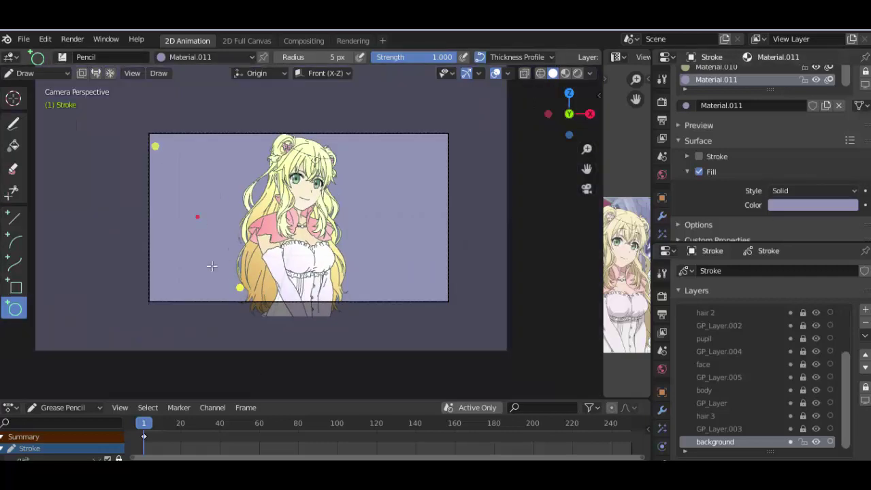
drag(211, 266, 453, 263)
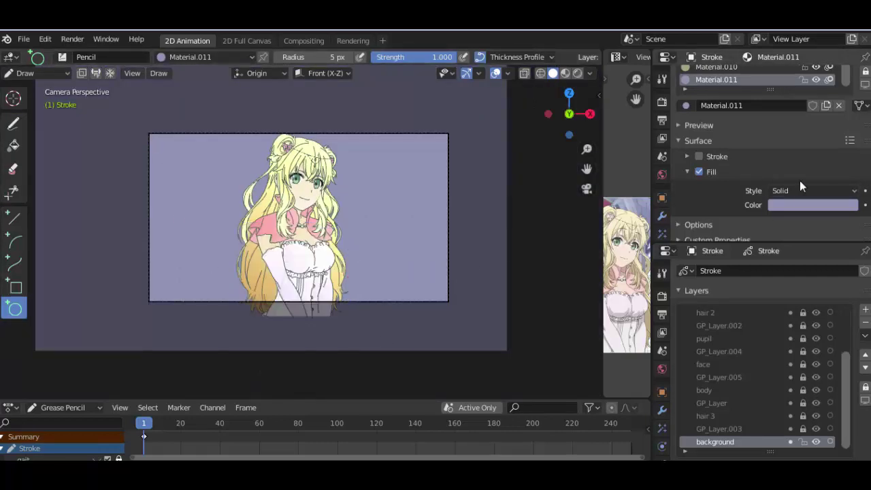
click(814, 191)
click(789, 219)
click(813, 219)
click(794, 97)
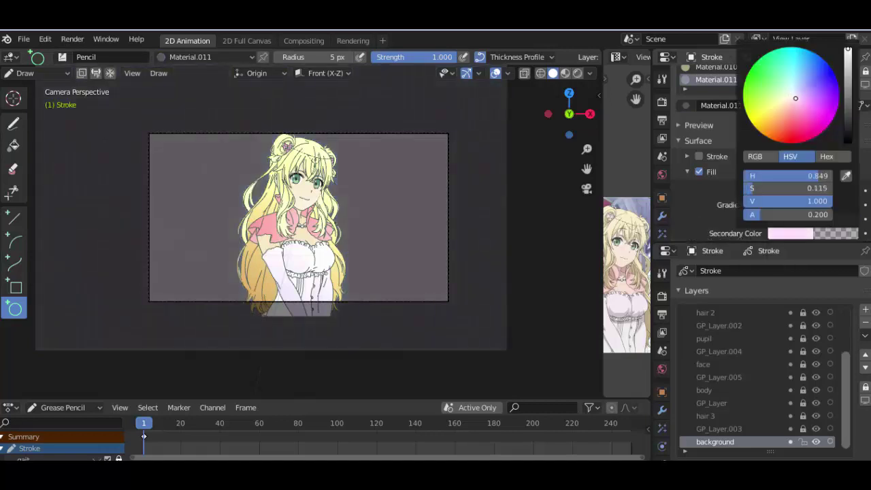
drag(795, 101, 787, 90)
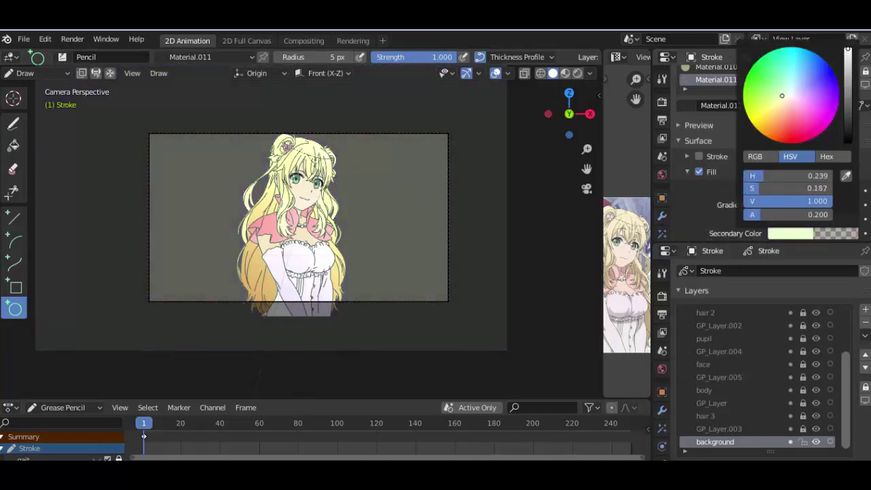
scroll(804, 209, down, 3)
key(ctrl+z)
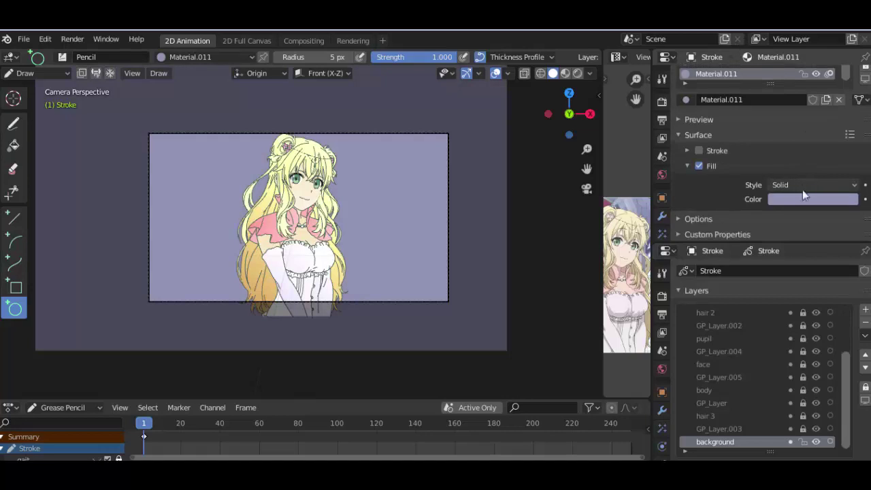
click(802, 185)
Step: Switch the background fill to a gradient rotated 90° and try a faint gradient circle over the head
click(797, 214)
scroll(797, 204, down, 3)
click(788, 150)
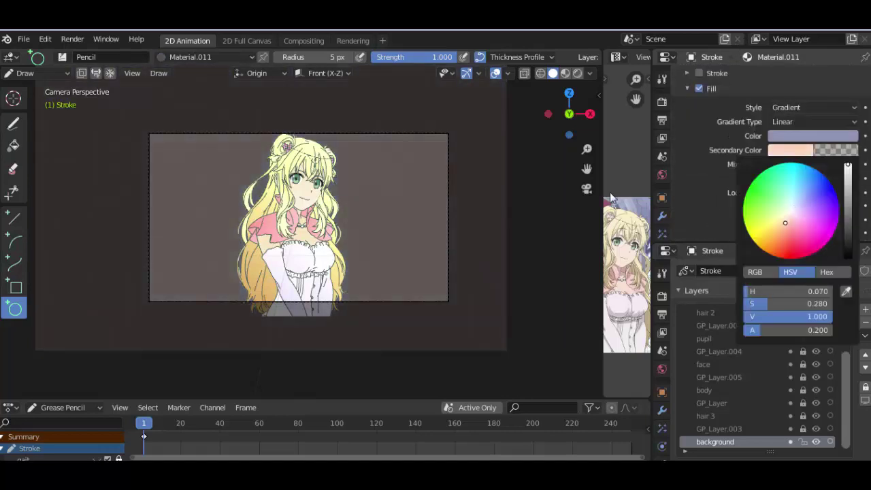
mouse_move(782, 164)
mouse_down()
mouse_move(850, 164)
mouse_move(789, 172)
mouse_up()
scroll(812, 193, down, 1)
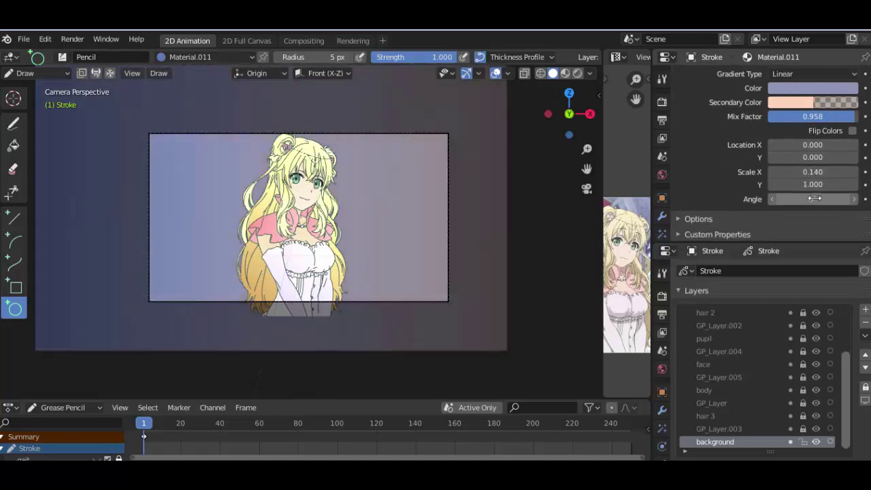
drag(814, 197, 843, 198)
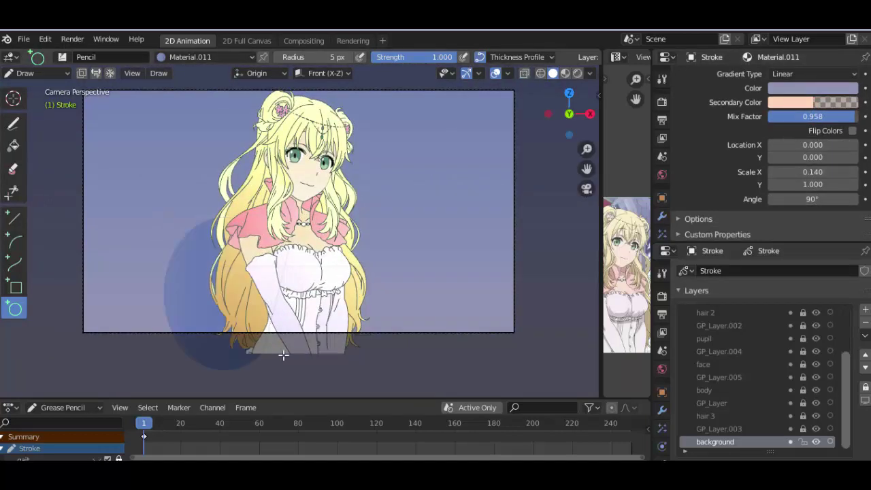
drag(275, 364, 134, 104)
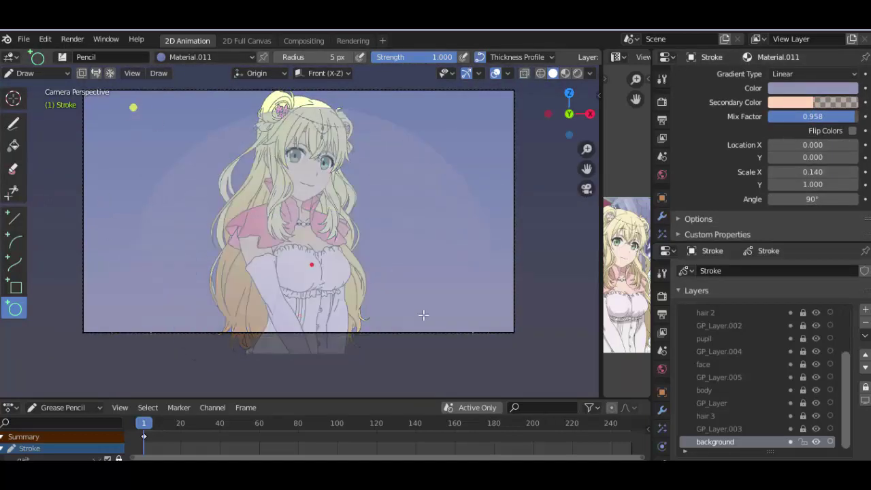
drag(311, 264, 349, 291)
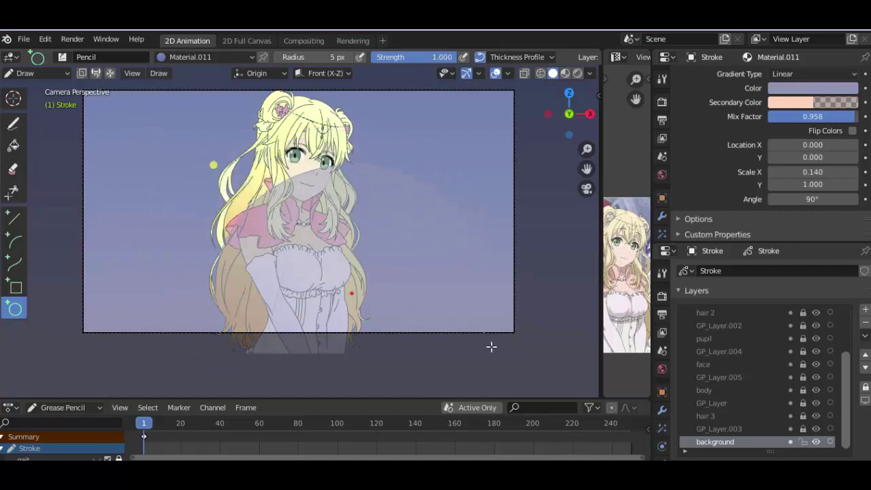
Step: Set the gradient mix factor to 0.880, angle to 84°, secondary colour warm yellow and main colour grey-blue
scroll(491, 346, down, 2)
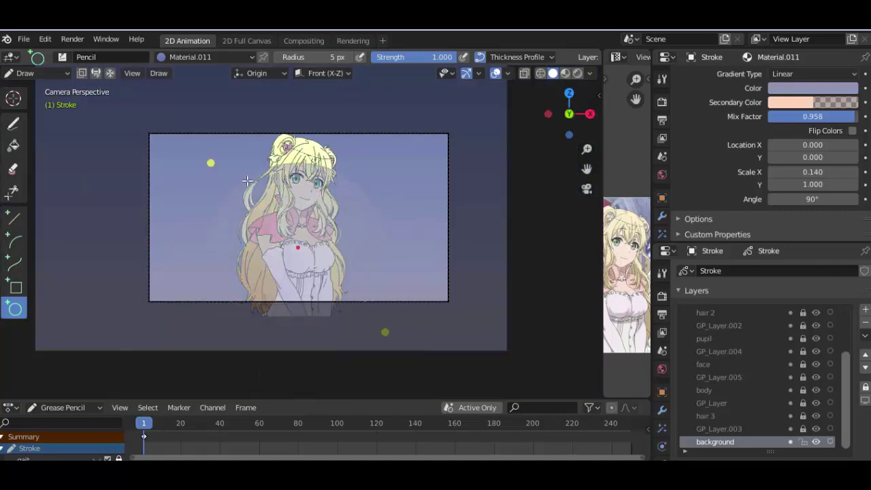
scroll(431, 231, up, 2)
scroll(443, 224, down, 2)
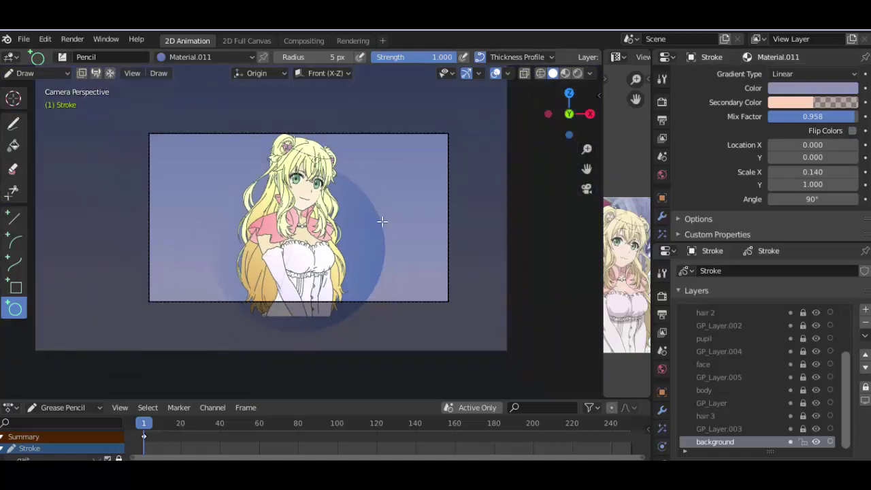
scroll(443, 224, up, 3)
mouse_move(812, 117)
mouse_down()
mouse_move(789, 117)
mouse_move(826, 116)
mouse_up()
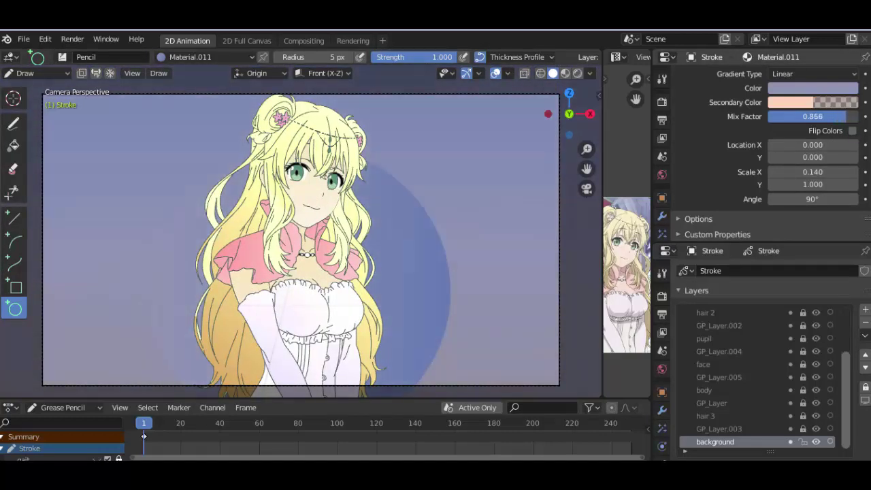
drag(811, 198, 792, 199)
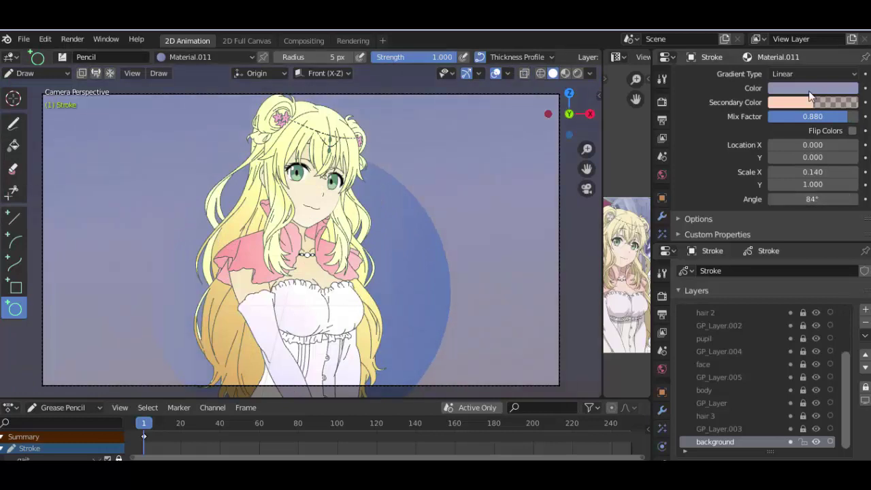
click(809, 102)
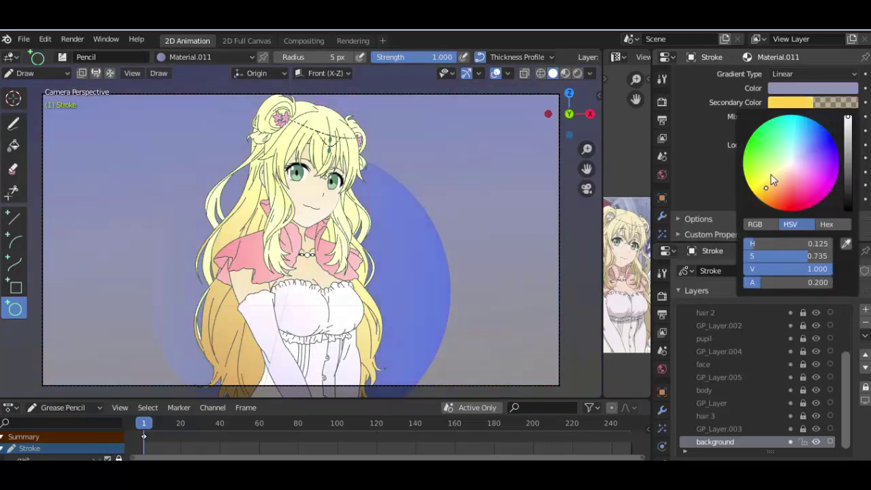
click(810, 88)
mouse_move(795, 110)
mouse_down()
mouse_move(803, 142)
mouse_move(796, 140)
mouse_up()
scroll(443, 251, down, 2)
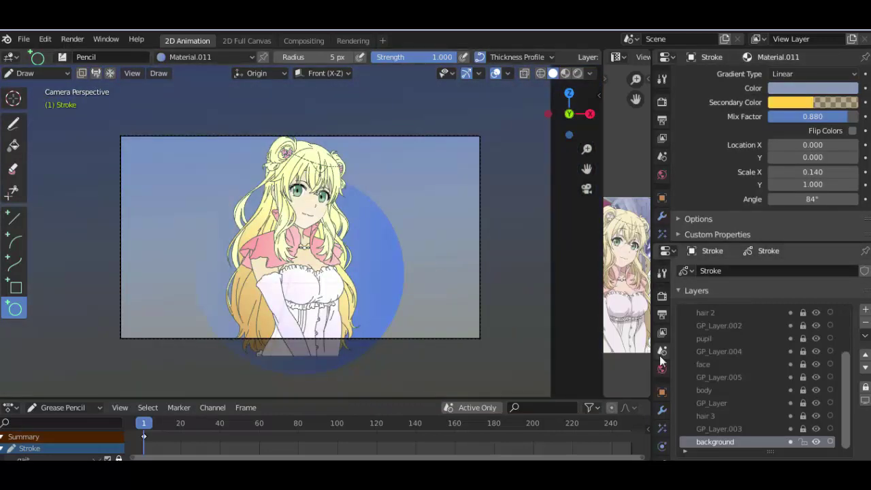
click(661, 426)
Step: Add a Rim effect, push its horizontal offset past 100 px and switch the viewport to Rendered shading
click(704, 270)
click(720, 371)
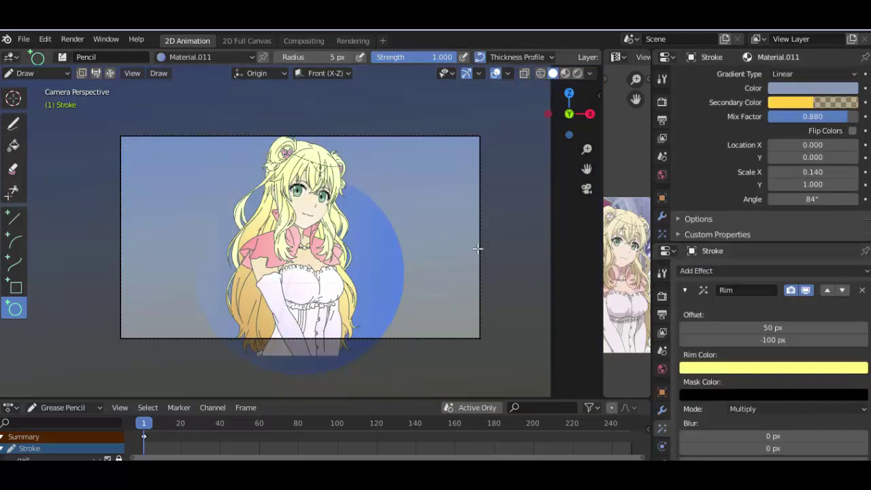
scroll(477, 249, up, 2)
scroll(455, 252, up, 2)
drag(772, 327, 809, 327)
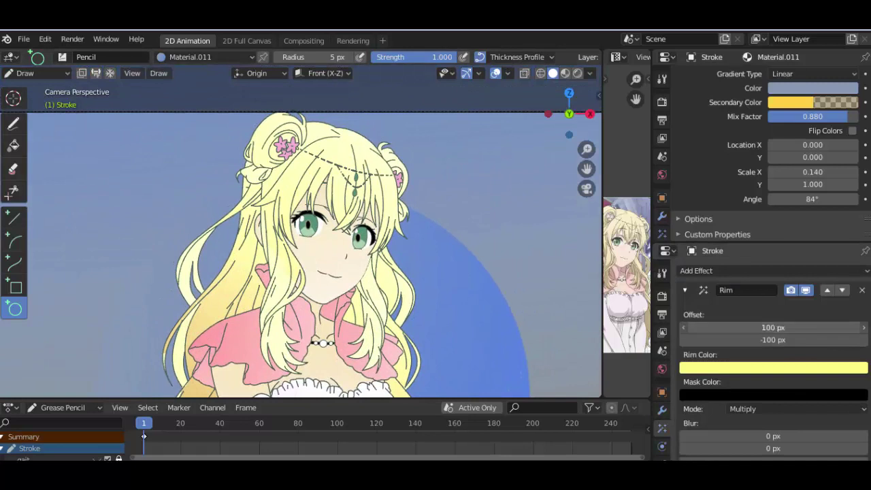
click(576, 74)
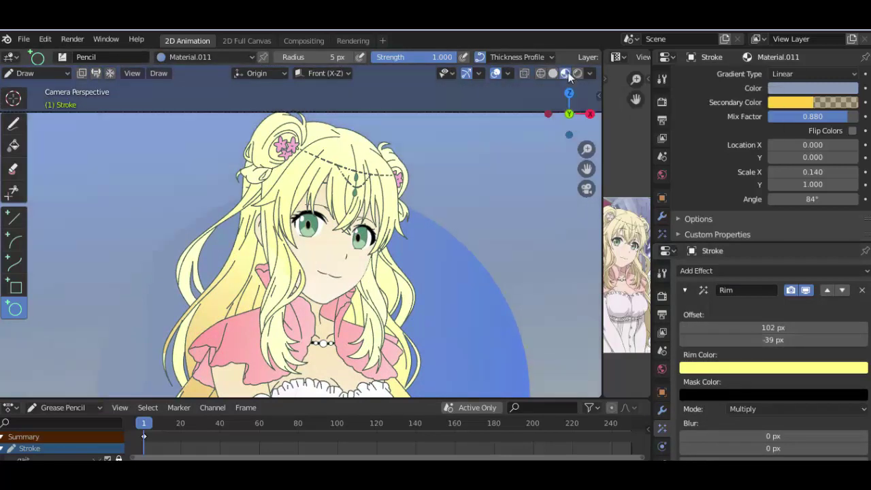
drag(740, 328, 789, 328)
scroll(474, 275, down, 3)
click(777, 408)
Step: Try Rim, Blur, Colorize and Glow effects one at a time, removing each one
click(792, 270)
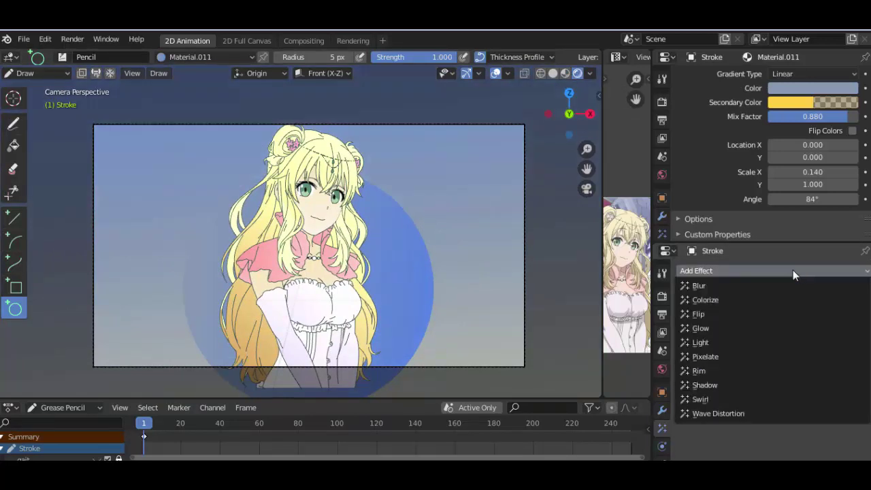
click(715, 372)
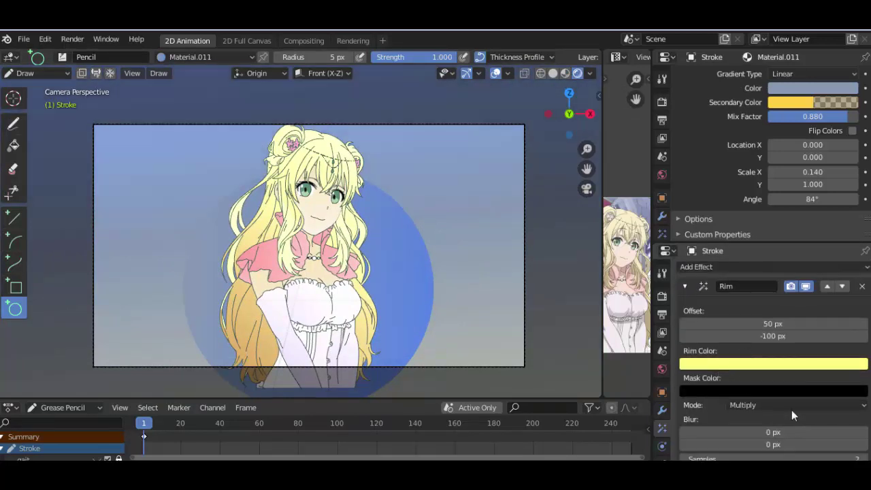
click(862, 286)
click(841, 267)
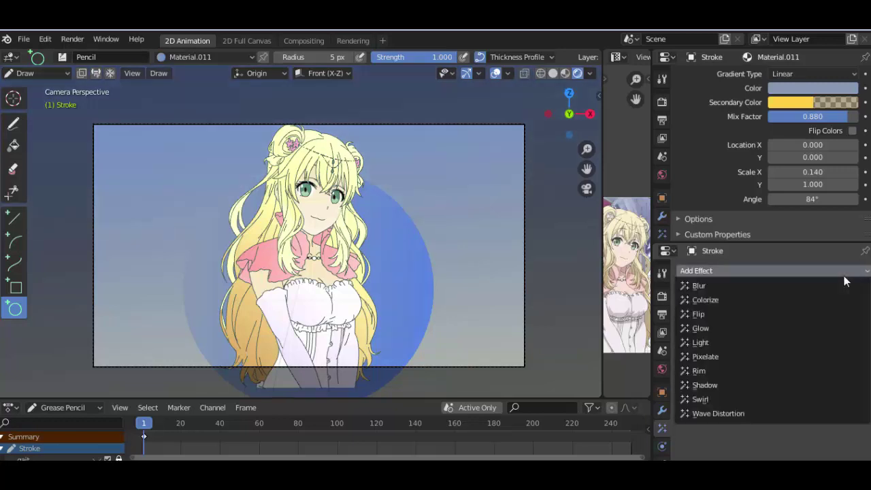
click(761, 286)
click(862, 290)
click(796, 272)
click(751, 299)
click(861, 290)
click(814, 272)
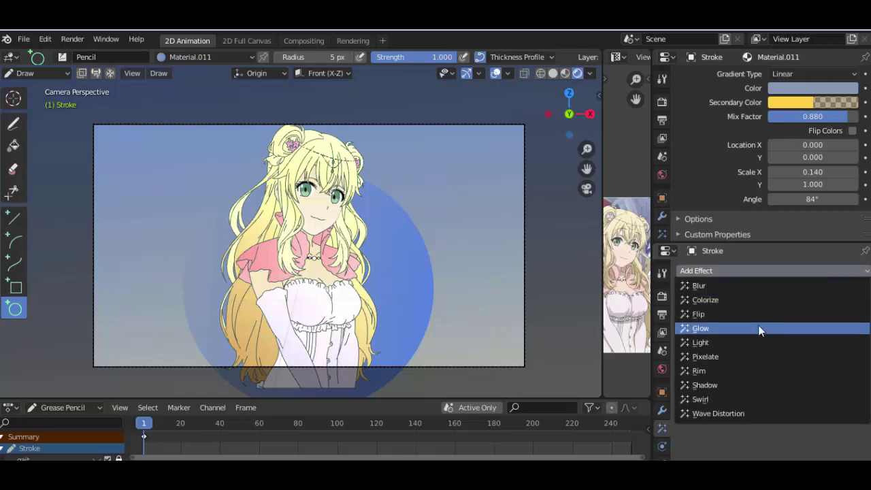
click(757, 328)
click(862, 289)
click(820, 272)
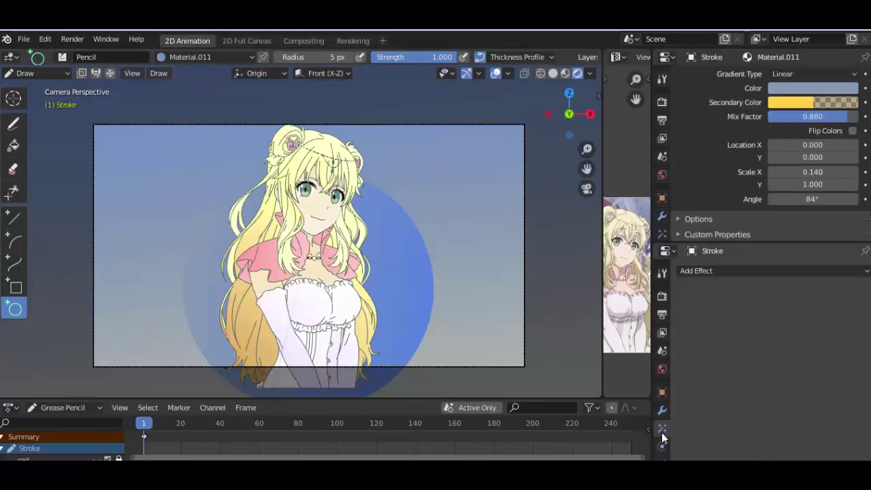
scroll(661, 435, down, 2)
click(661, 422)
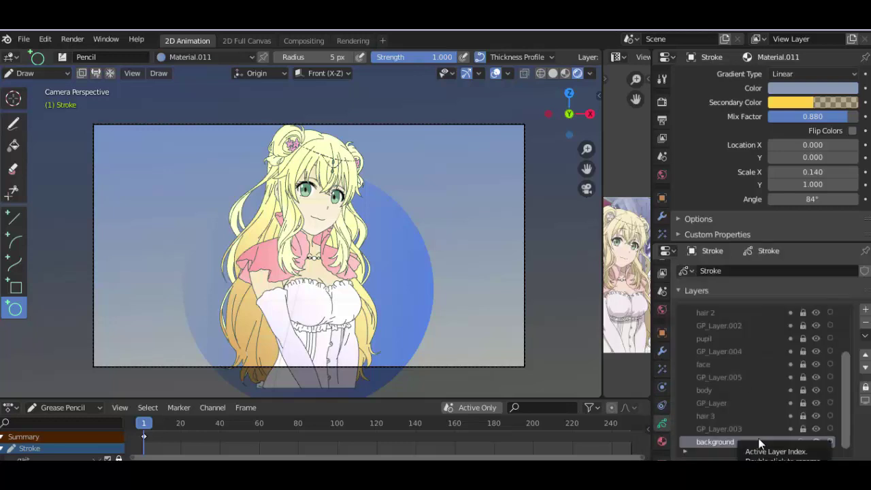
Step: Separate the background strokes into Stroke.001, return to camera view and reselect the character object Stroke
key(Tab)
key(p)
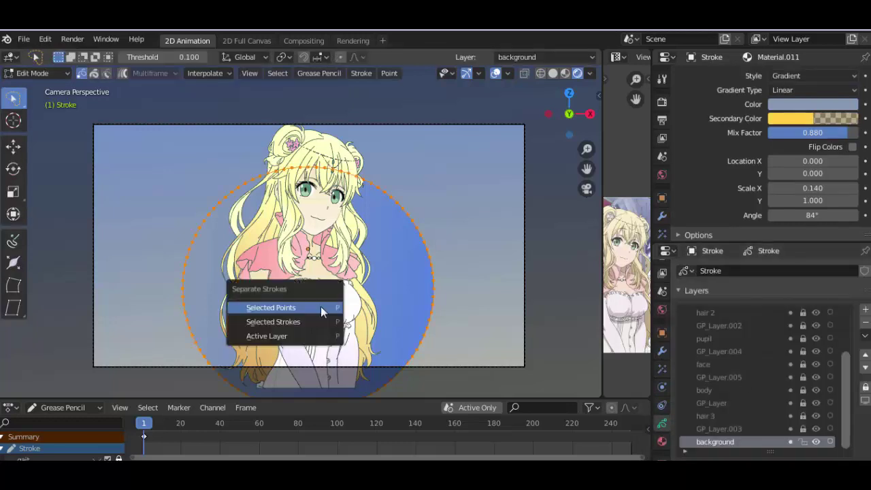
click(321, 306)
key(ctrl+Tab)
click(286, 279)
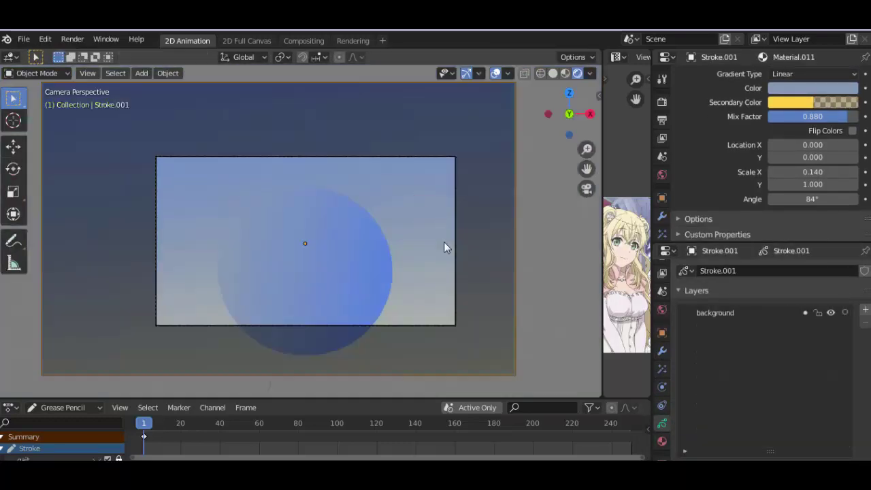
mouse_move(444, 247)
middle_down()
mouse_move(335, 322)
mouse_move(356, 313)
middle_up()
key(KP_0)
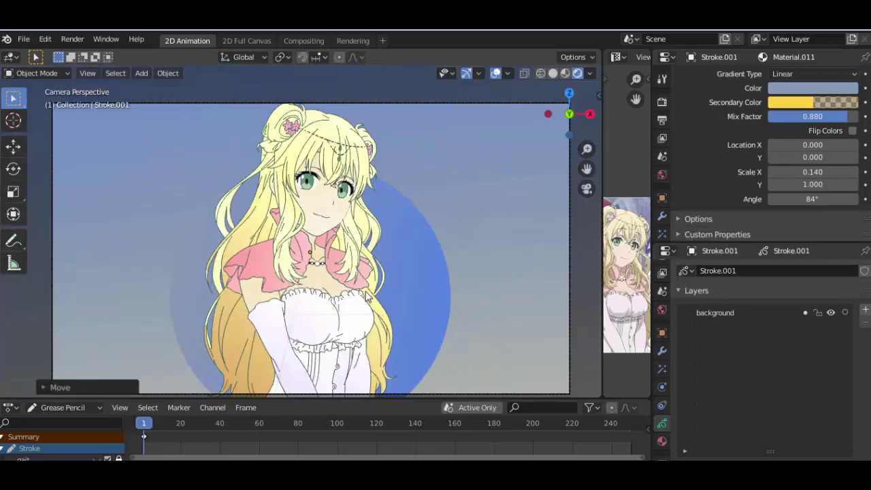
click(351, 313)
Step: Add a Rim effect to the character with a pale yellow rim colour and adjusted offset
click(661, 369)
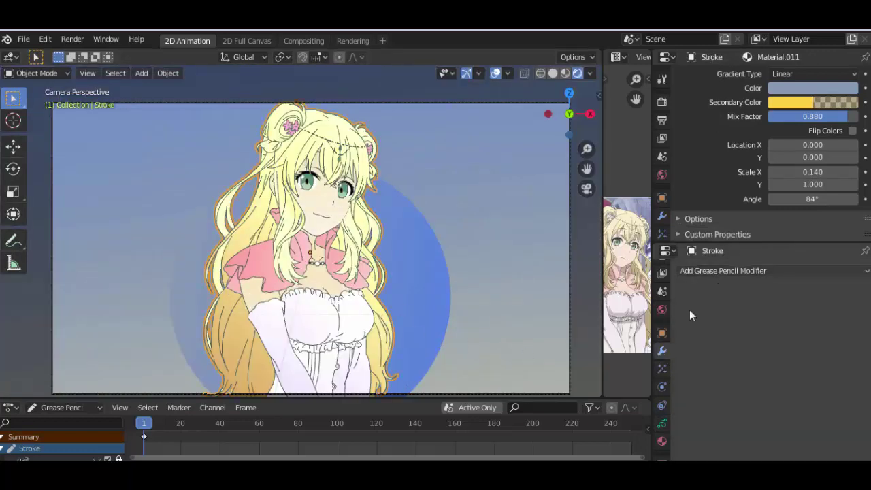
click(701, 270)
click(710, 371)
scroll(438, 224, up, 2)
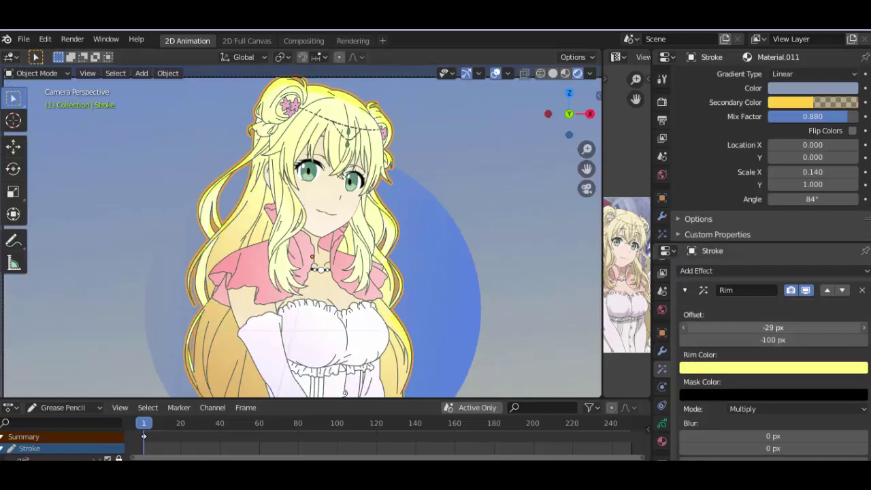
click(794, 368)
mouse_move(796, 335)
mouse_down()
mouse_move(766, 335)
mouse_move(809, 322)
mouse_up()
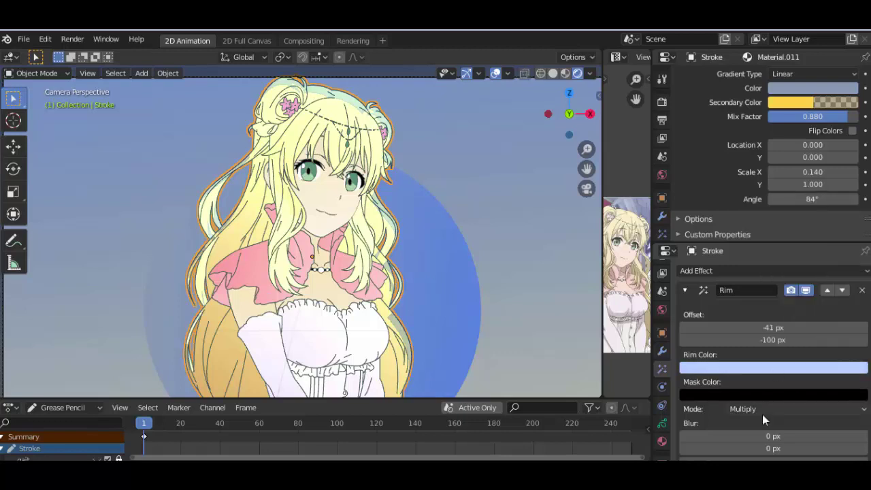
mouse_move(774, 327)
mouse_down()
mouse_move(816, 327)
mouse_move(792, 336)
mouse_up()
scroll(767, 388, down, 1)
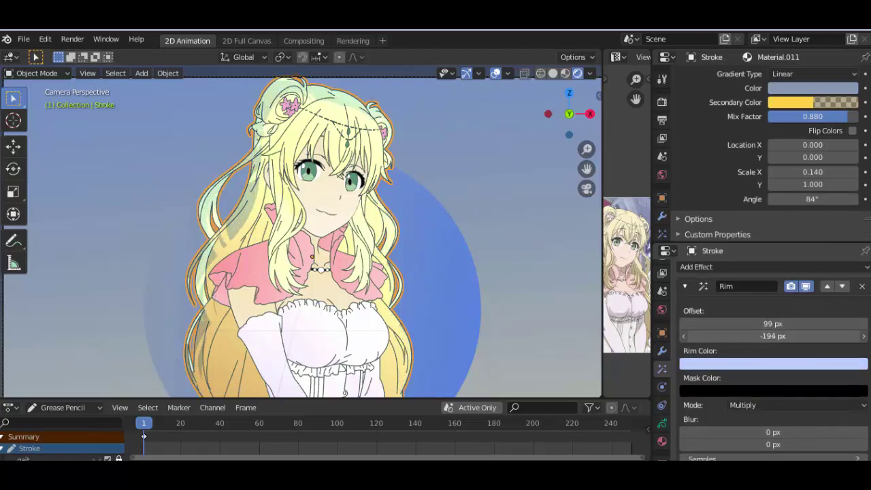
Step: Change the rim colour to blue-violet, move it to the opposite side and reselect Stroke
click(773, 364)
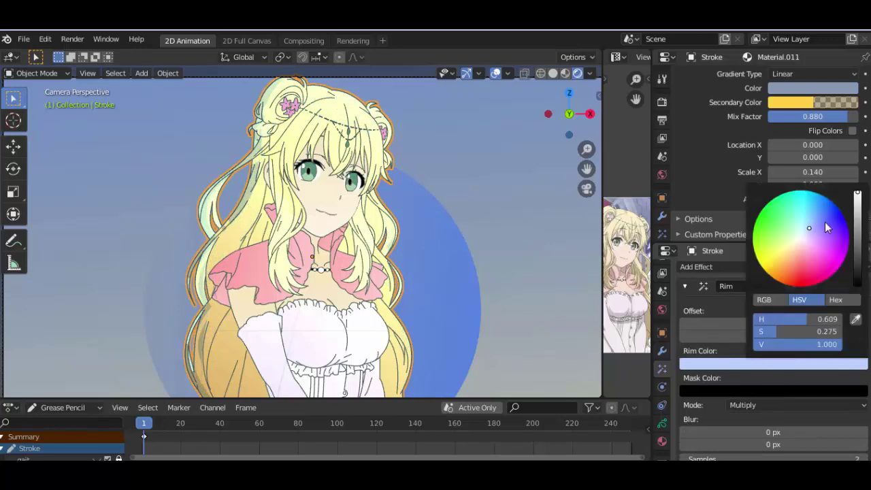
drag(806, 243, 823, 225)
mouse_move(773, 323)
mouse_down()
mouse_move(735, 324)
mouse_move(762, 323)
mouse_move(749, 335)
mouse_up()
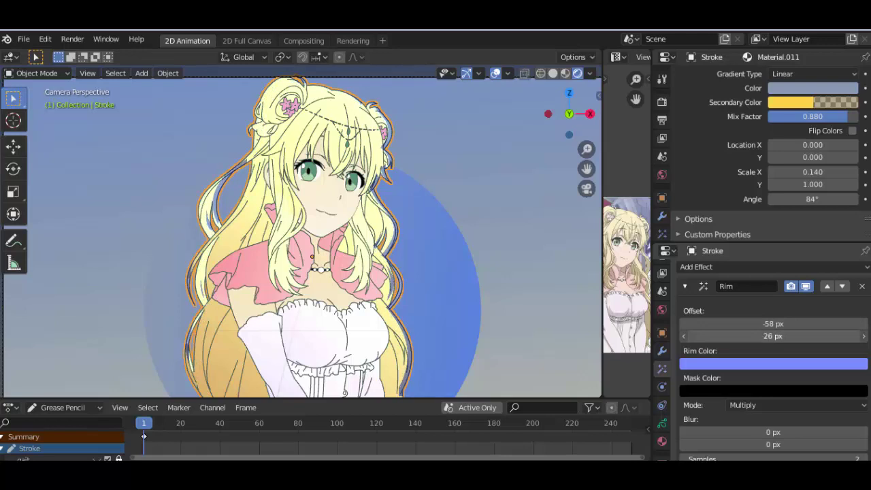
click(448, 247)
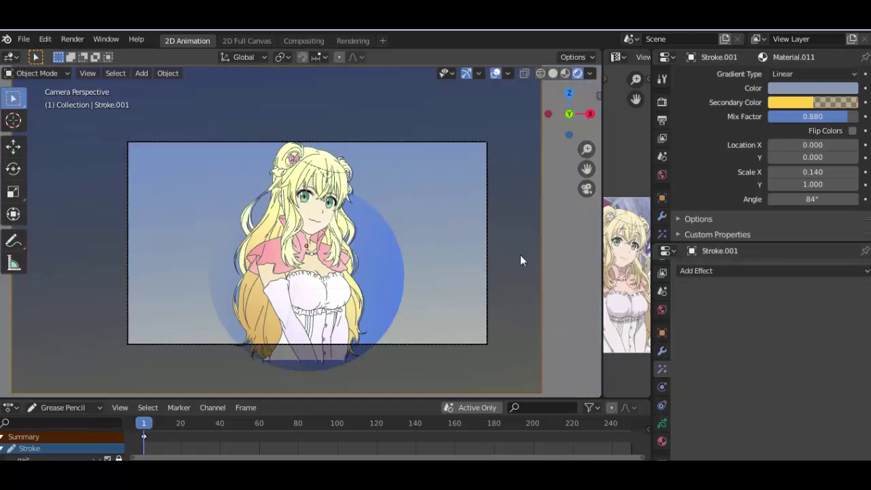
click(372, 278)
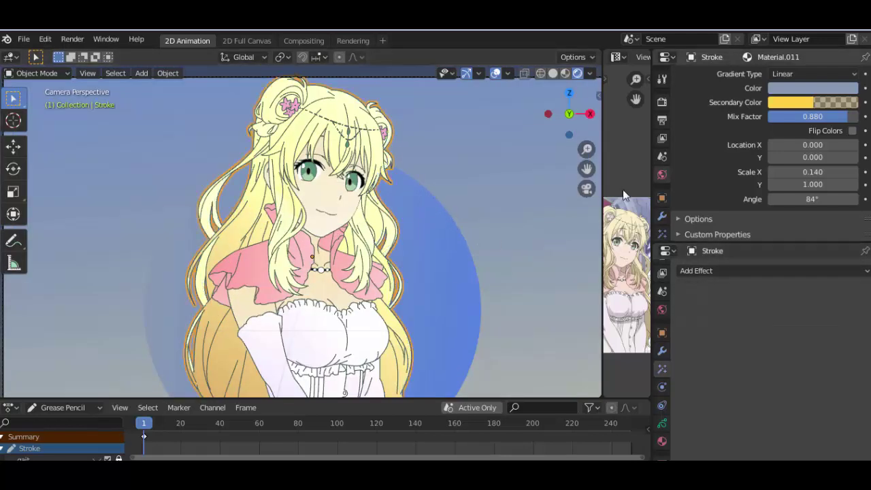
Step: Turn the side area into a Compositor node editor with Use Nodes enabled, and render a test frame
drag(603, 189, 433, 61)
click(454, 58)
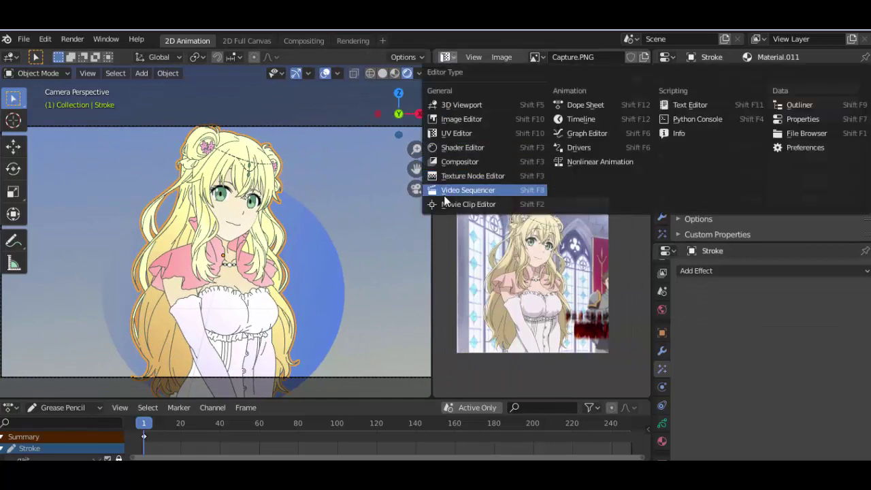
click(476, 176)
click(575, 58)
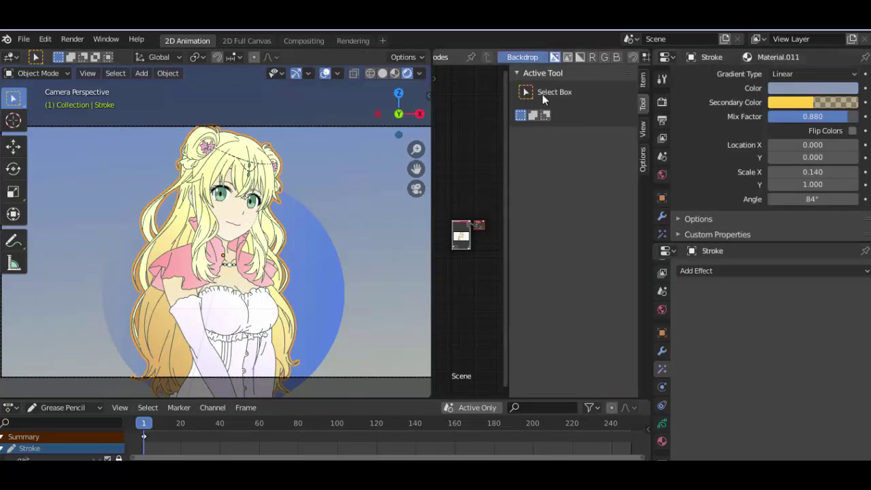
key(F12)
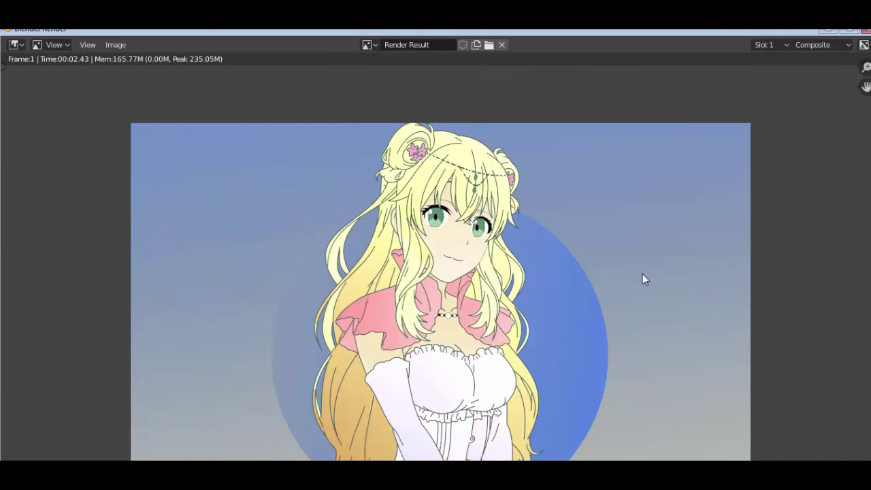
key(Escape)
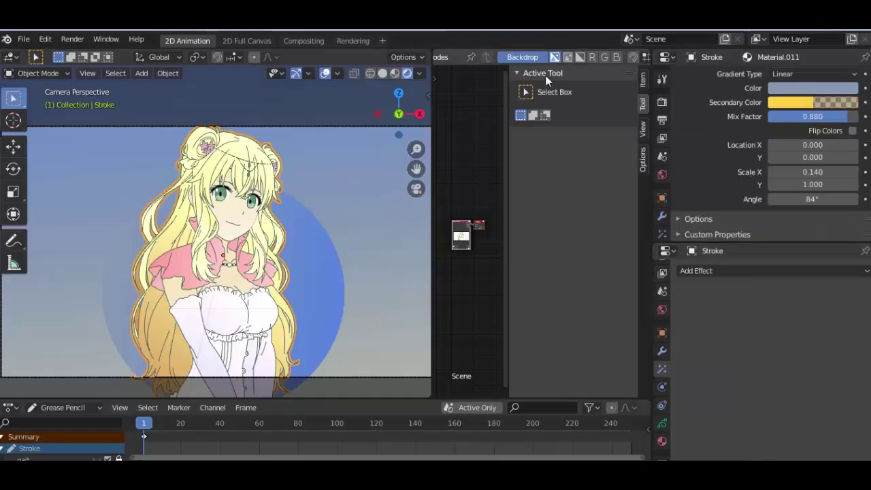
Step: Maximize the compositor, move the Composite node to the lower right and add a Viewer node
key(ctrl+space)
key(Home)
drag(442, 174, 673, 350)
key(shift+a)
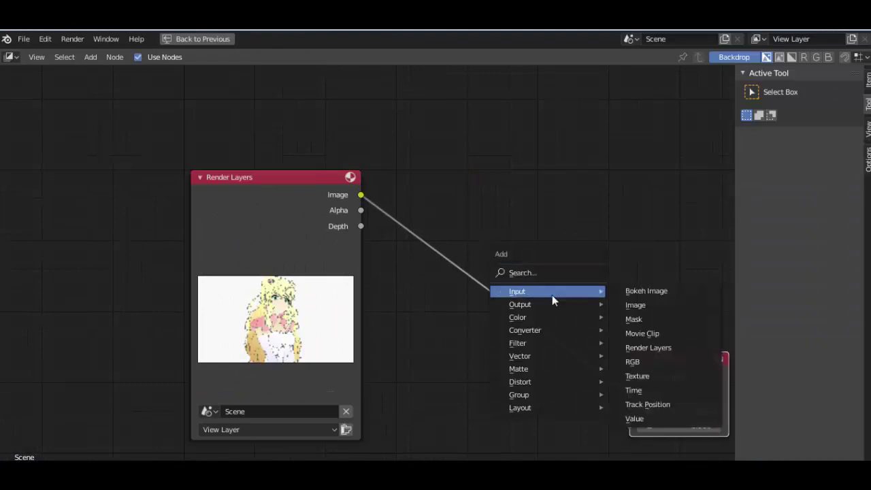
click(659, 360)
click(638, 231)
Step: Insert an RGB Curves node between Render Layers and the outputs, and fit the backdrop
key(shift+a)
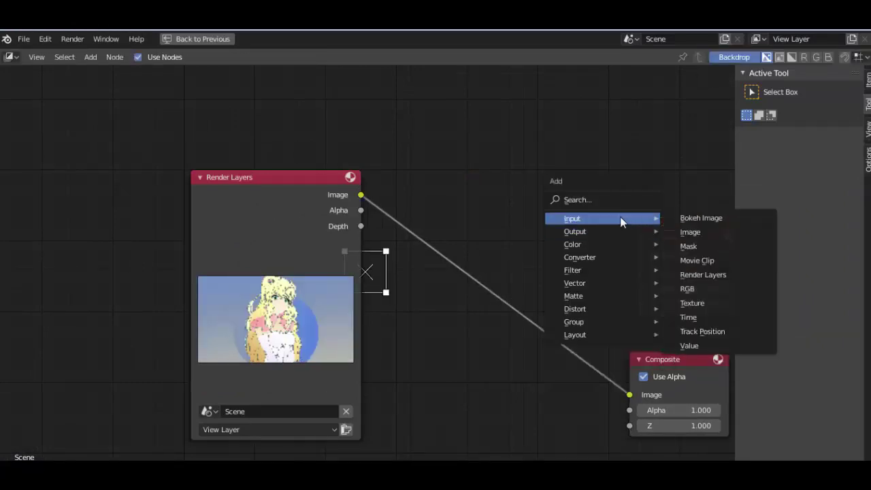
mouse_move(572, 244)
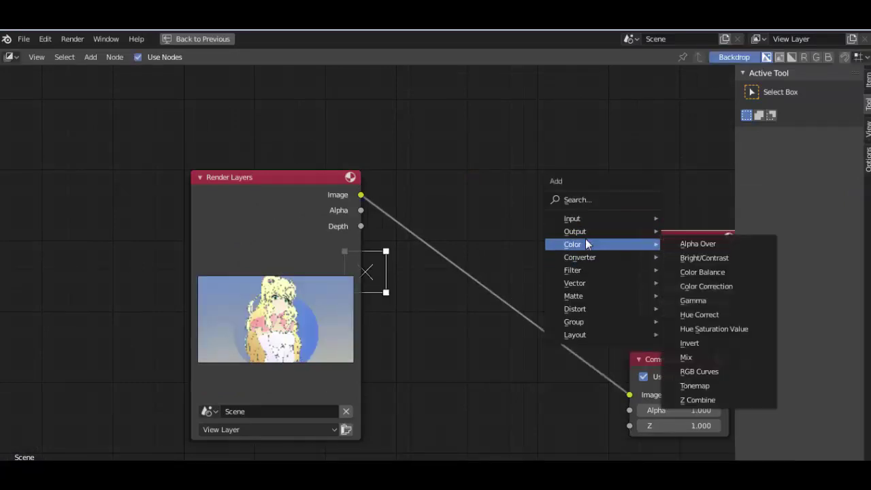
click(698, 372)
click(575, 313)
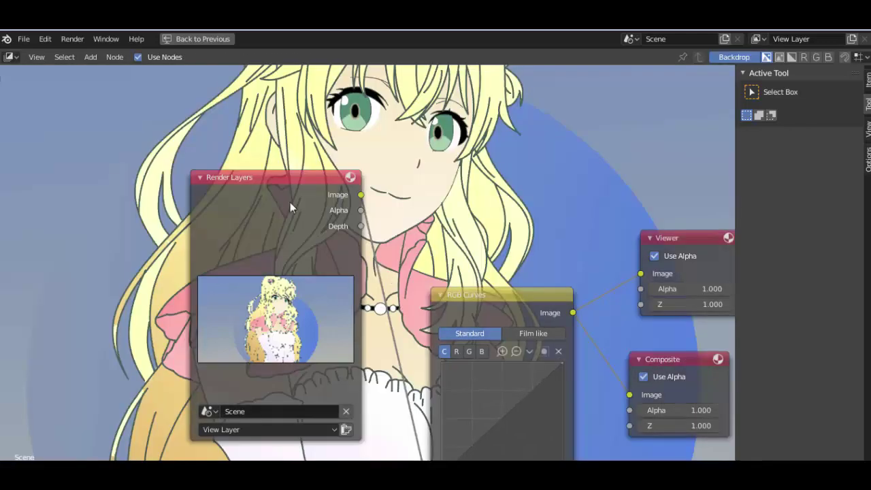
drag(290, 202, 147, 212)
click(868, 129)
click(799, 167)
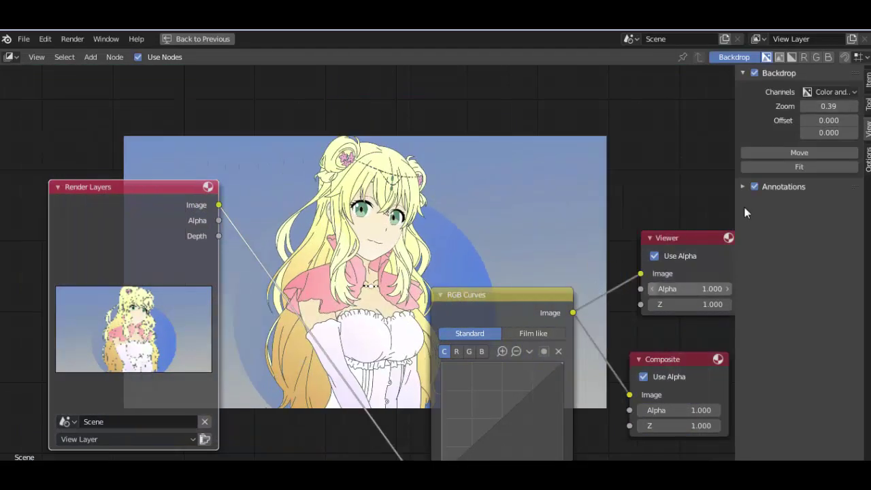
click(817, 153)
Step: Bend the RGB Curves into a gentle S-shape for added contrast
drag(469, 442, 484, 431)
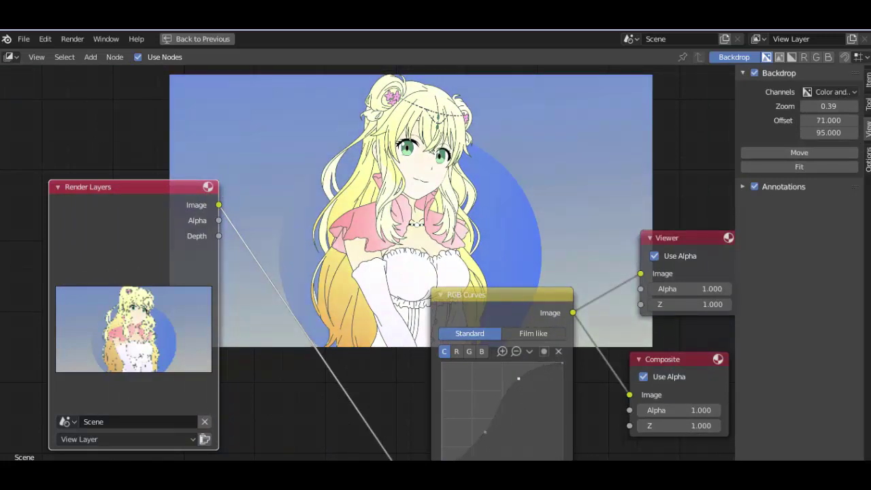
drag(484, 440, 484, 438)
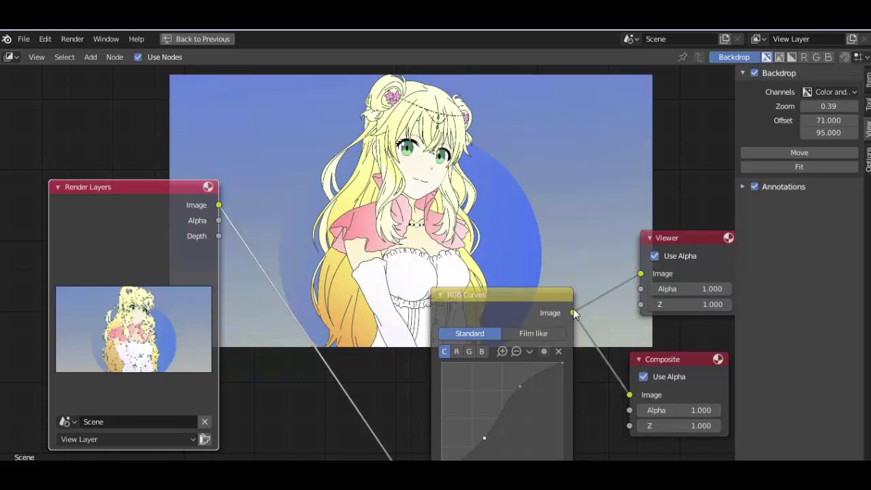
scroll(574, 312, down, 2)
scroll(573, 309, up, 2)
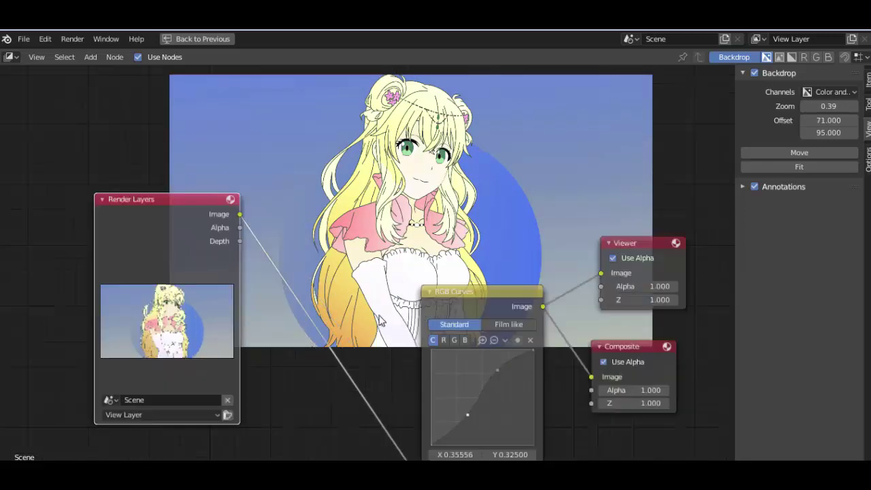
key(shift+a)
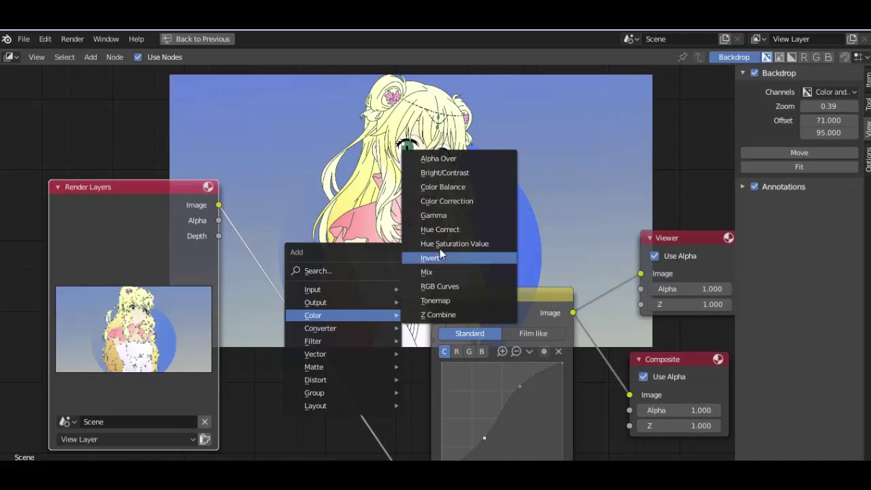
key(Escape)
Step: Restore the 2D Animation layout and render frame 1 with the colour grade
key(ctrl+space)
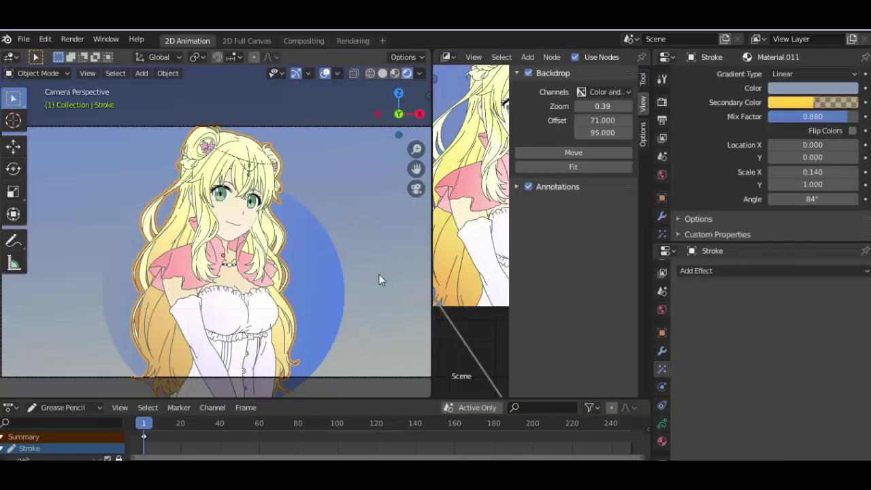
key(Home)
drag(431, 238, 503, 238)
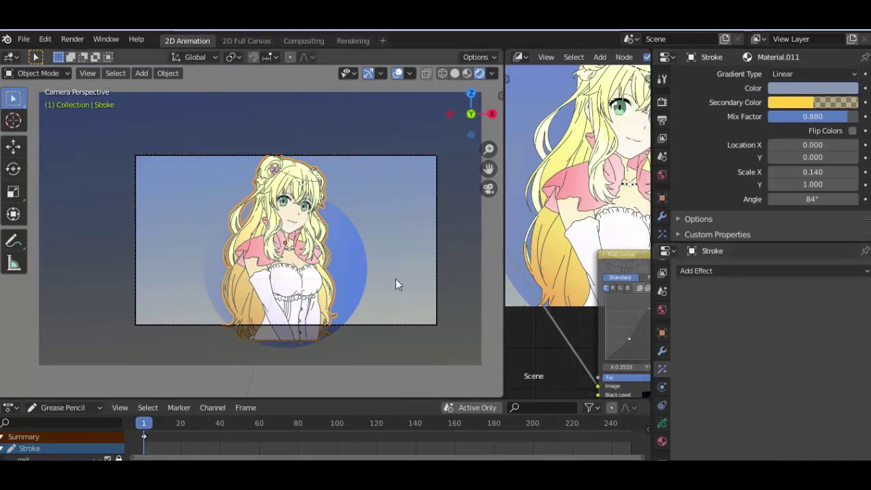
key(F12)
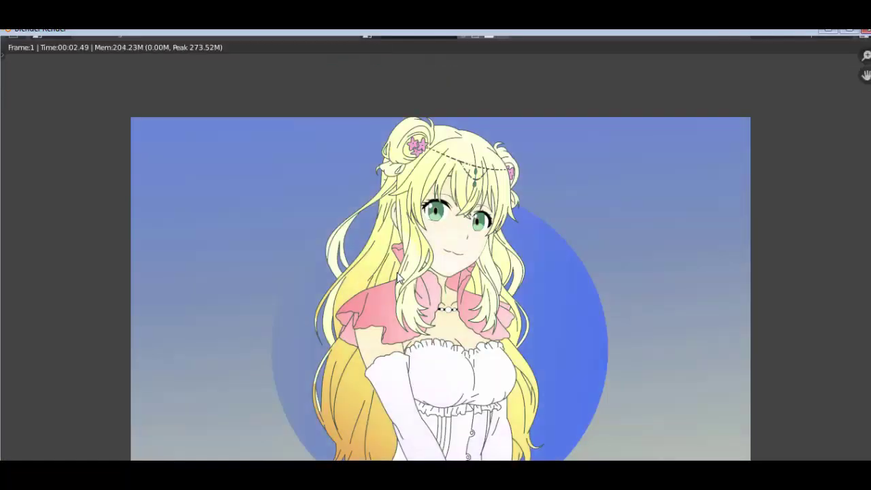
Step: Add a Shadow effect to the character Stroke object
key(Escape)
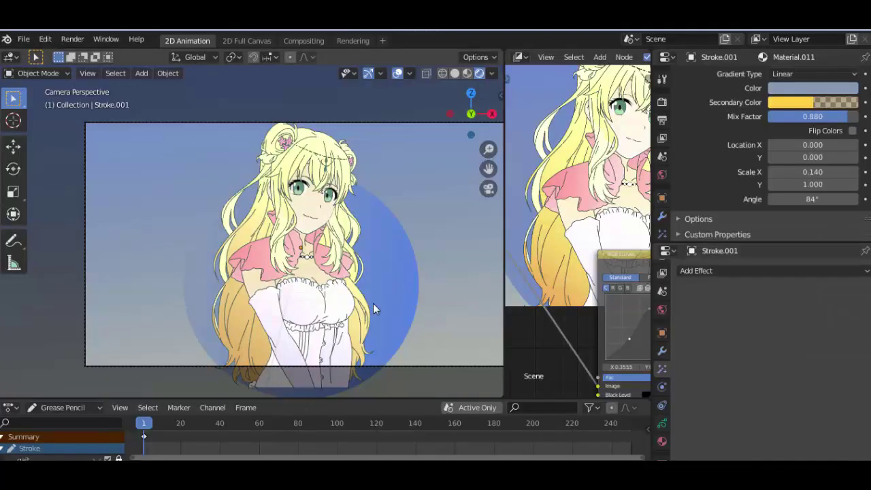
click(373, 303)
click(721, 270)
click(704, 384)
scroll(333, 231, up, 2)
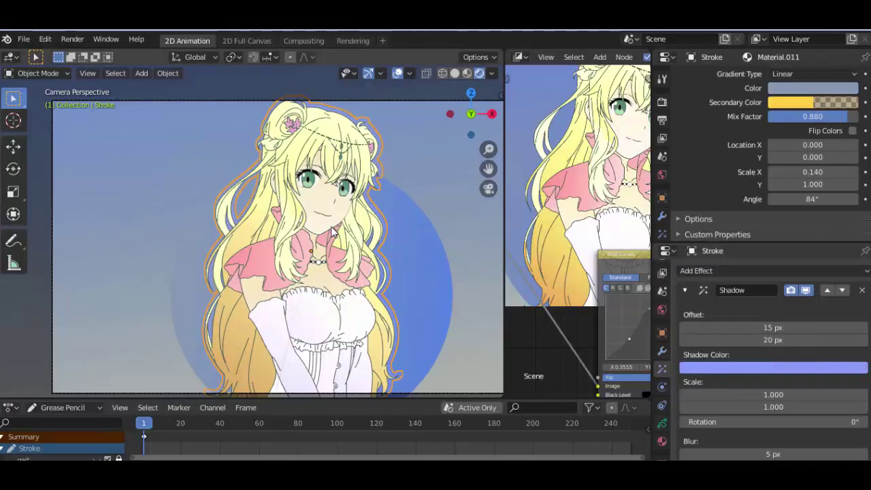
key(ctrl+Tab)
scroll(333, 232, up, 2)
scroll(333, 232, down, 1)
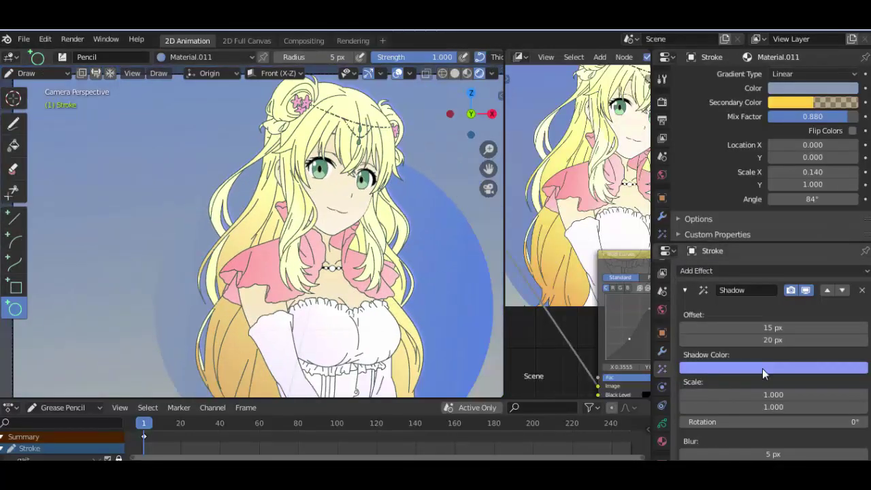
Step: Darken the shadow colour and set offset -553/73 px with scale 1.060
click(765, 368)
drag(826, 335, 686, 327)
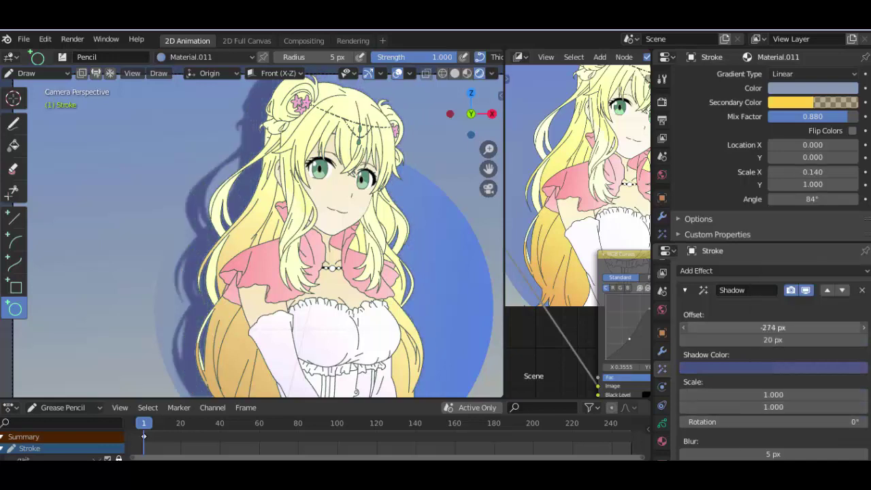
scroll(267, 225, down, 1)
mouse_move(755, 340)
mouse_down()
mouse_move(795, 339)
mouse_move(727, 328)
mouse_up()
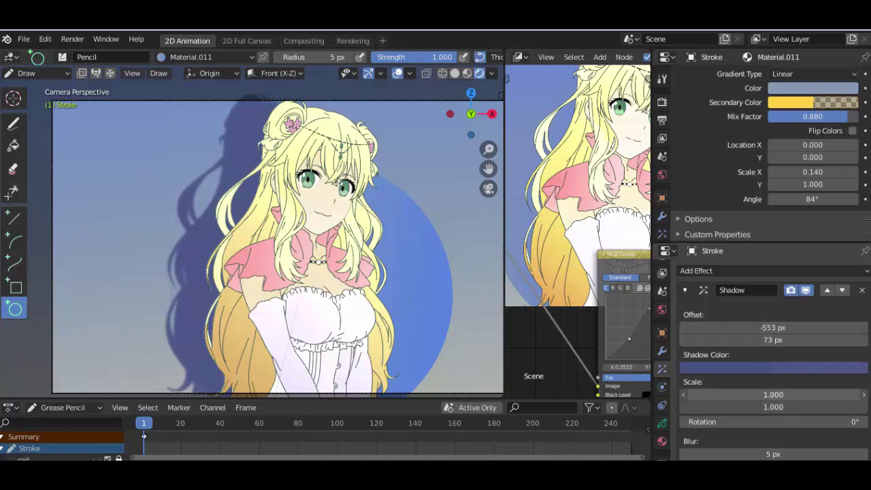
drag(748, 394, 758, 406)
scroll(396, 278, down, 1)
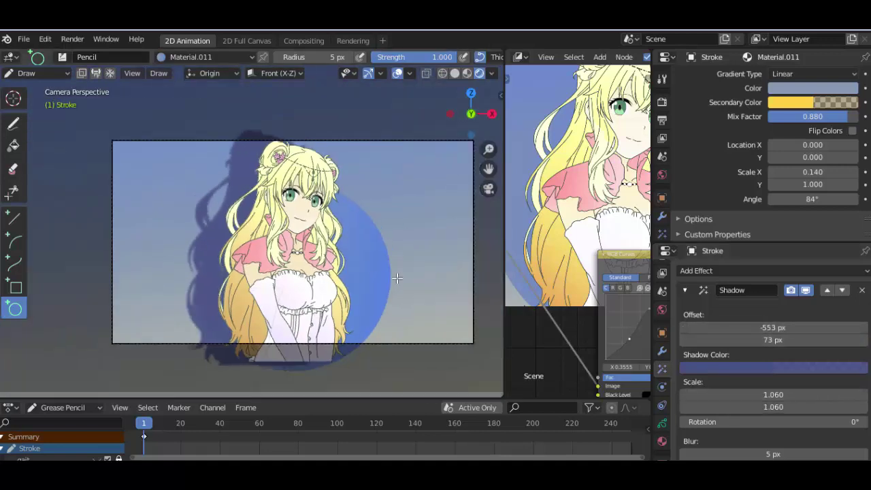
scroll(396, 278, down, 1)
scroll(396, 278, up, 2)
Step: Set the Shadow Color to a brighter, saturated blue
click(761, 368)
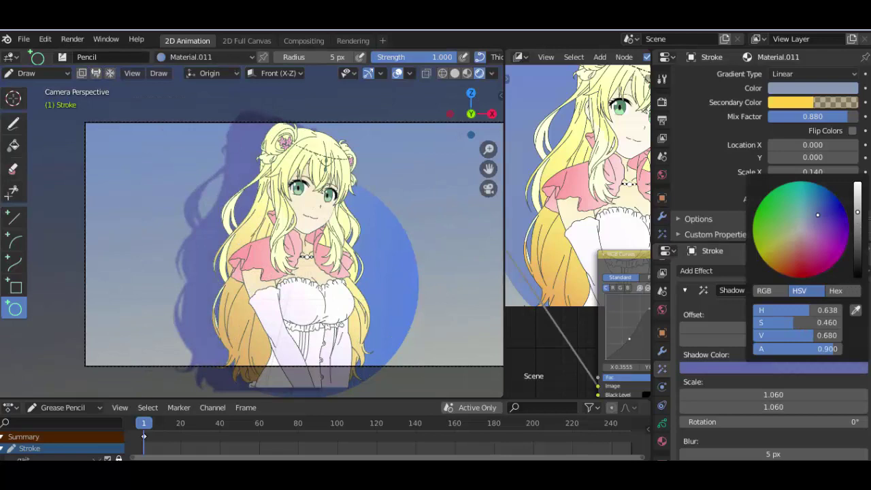
click(796, 368)
mouse_move(817, 215)
mouse_down()
mouse_move(825, 212)
mouse_move(819, 207)
mouse_up()
click(782, 368)
click(859, 197)
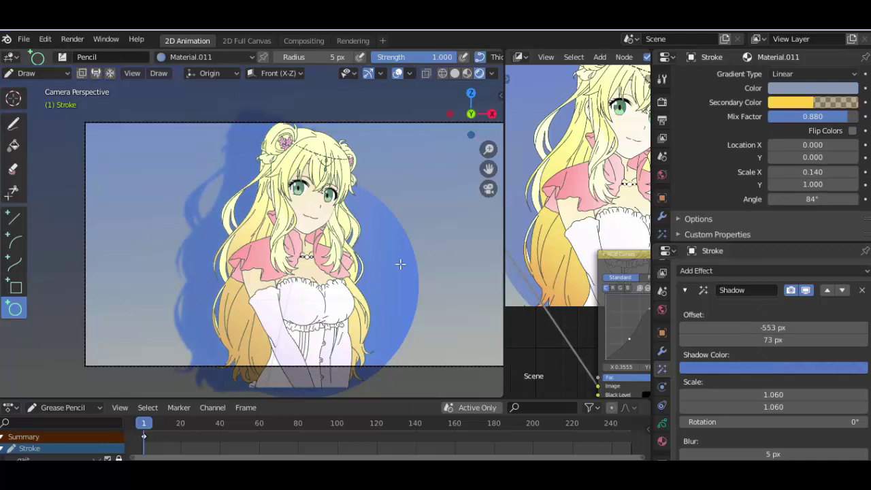
Step: Return to Object Mode and select the background plane
key(ctrl+Tab)
mouse_move(399, 264)
middle_down()
mouse_move(345, 251)
mouse_move(393, 212)
middle_up()
click(243, 251)
click(354, 224)
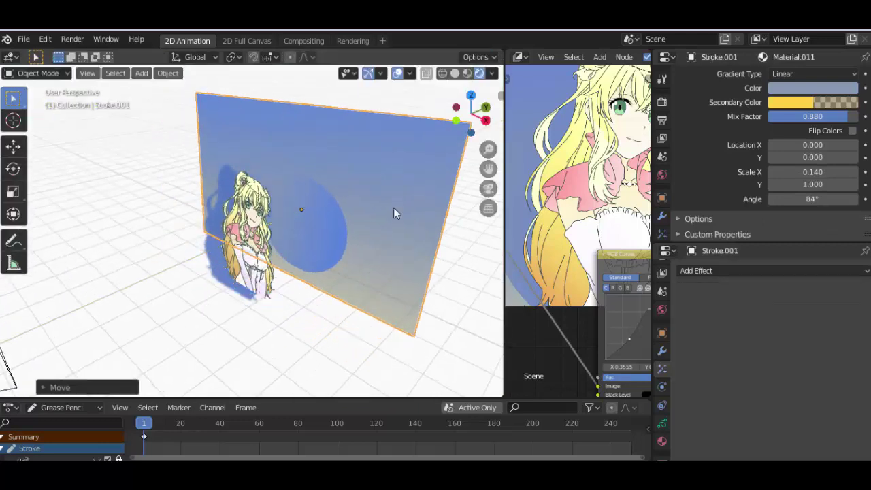
Step: In camera view, select the camera and key its LocRotScale at frame 1
key(KP_0)
click(381, 366)
click(100, 406)
click(54, 388)
key(i)
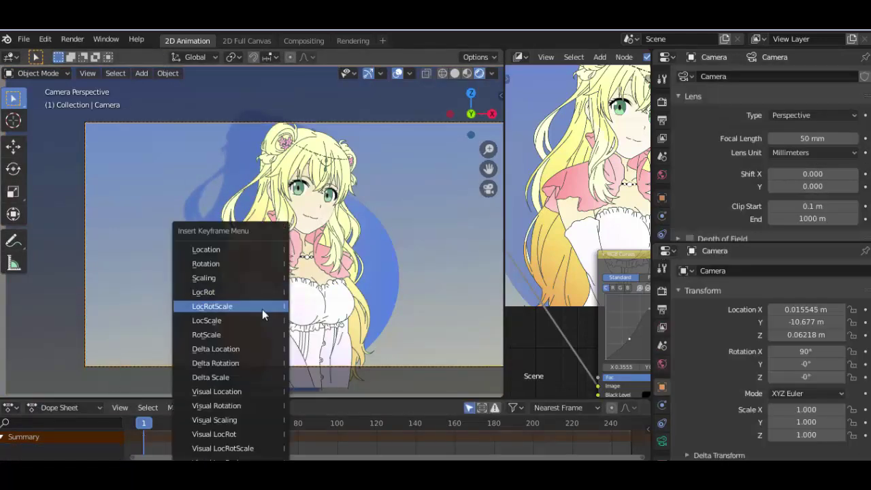
click(262, 308)
Step: Dolly the camera in toward the face, raise it, and key it at frame 50
key(g)
key(z)
key(z)
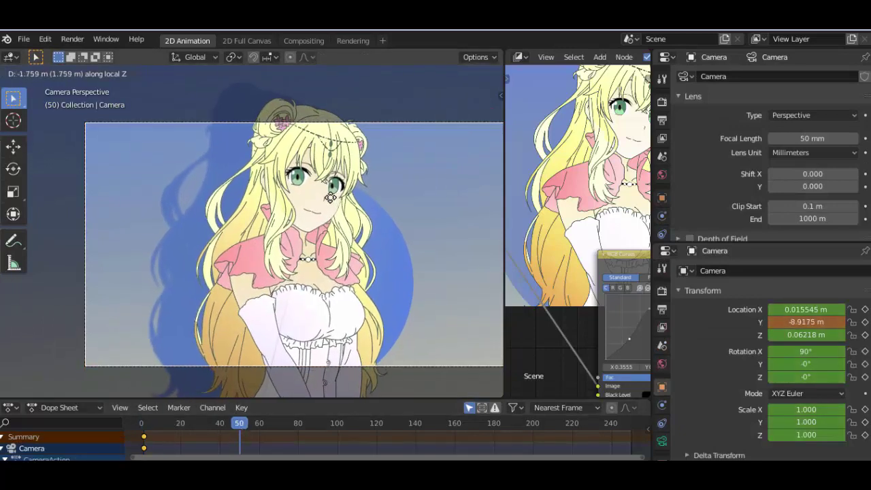
click(358, 219)
key(g)
key(z)
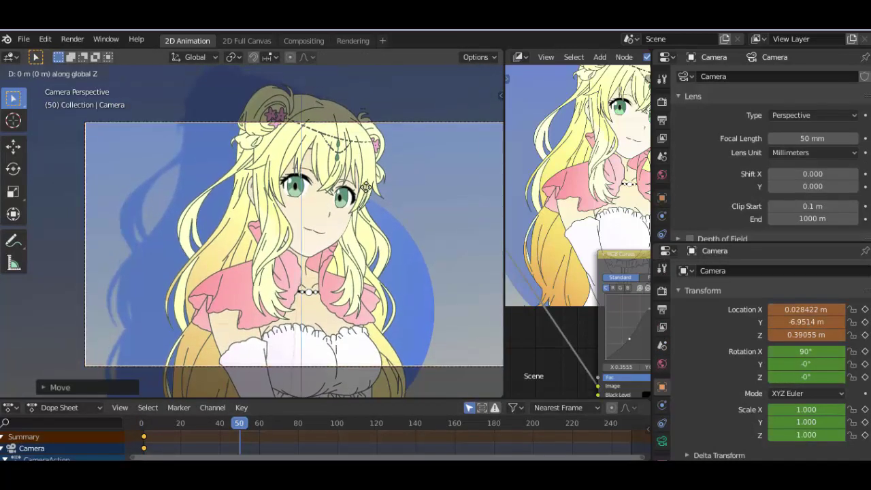
click(330, 178)
key(i)
click(330, 178)
Step: Scrub the timeline and orbit around the scene to check the camera push-in
drag(210, 437, 280, 442)
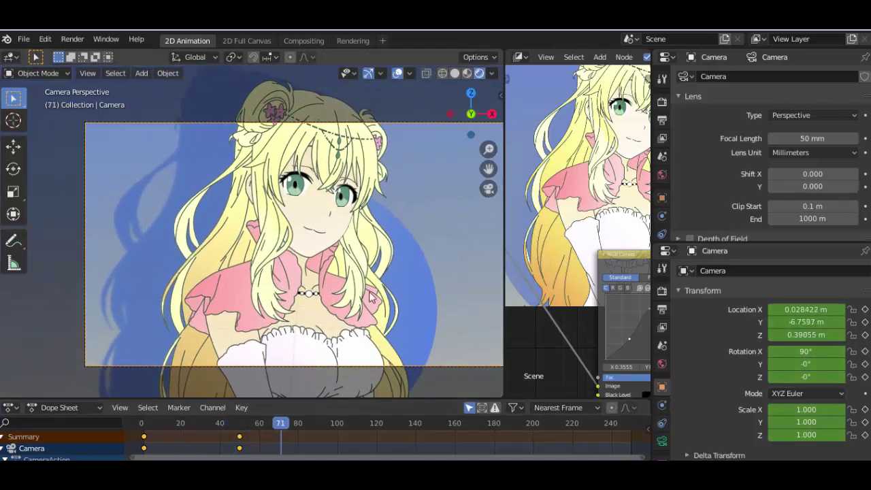
key(ctrl+alt+space)
mouse_move(371, 282)
middle_down()
mouse_move(409, 291)
mouse_move(562, 284)
mouse_move(442, 283)
mouse_move(484, 279)
mouse_move(476, 285)
middle_up()
scroll(484, 279, up, 3)
scroll(472, 290, down, 3)
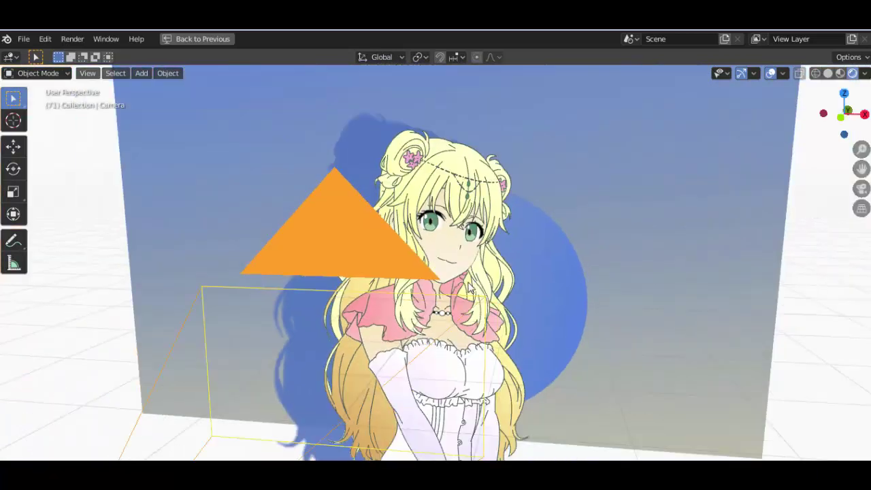
scroll(467, 289, down, 3)
scroll(453, 320, down, 4)
key(KP_0)
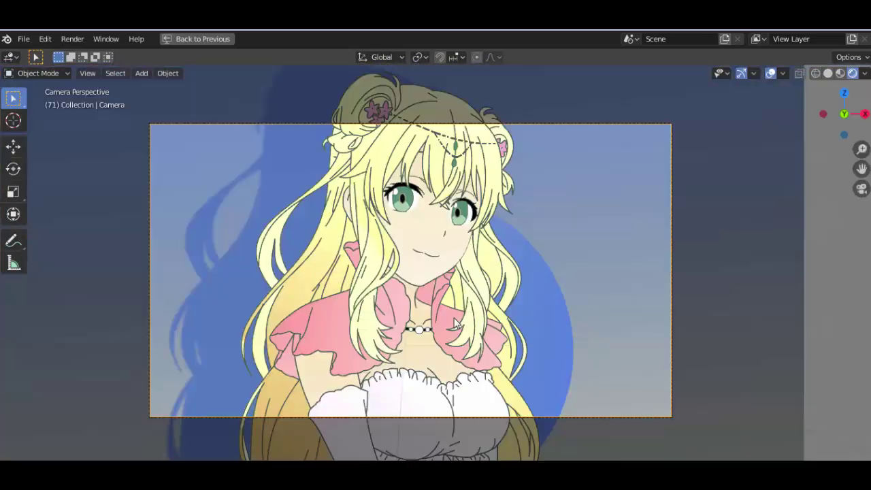
key(ctrl+alt+space)
scroll(449, 324, down, 2)
drag(616, 71, 625, 71)
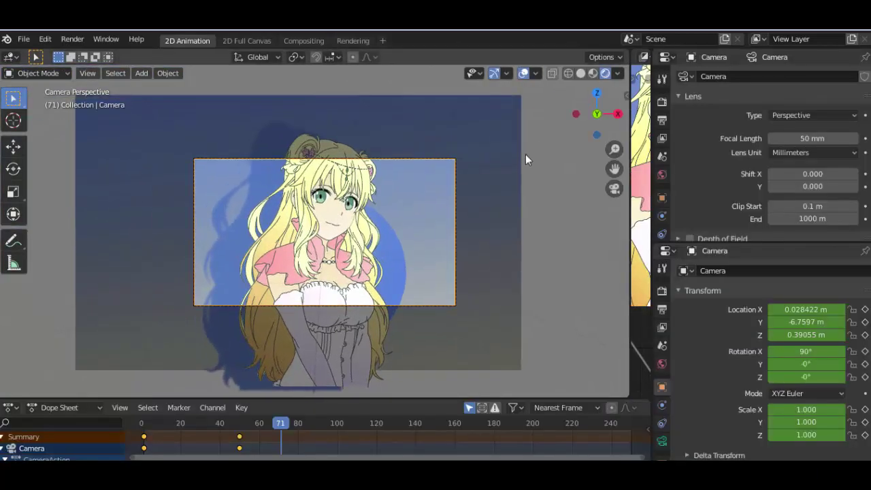